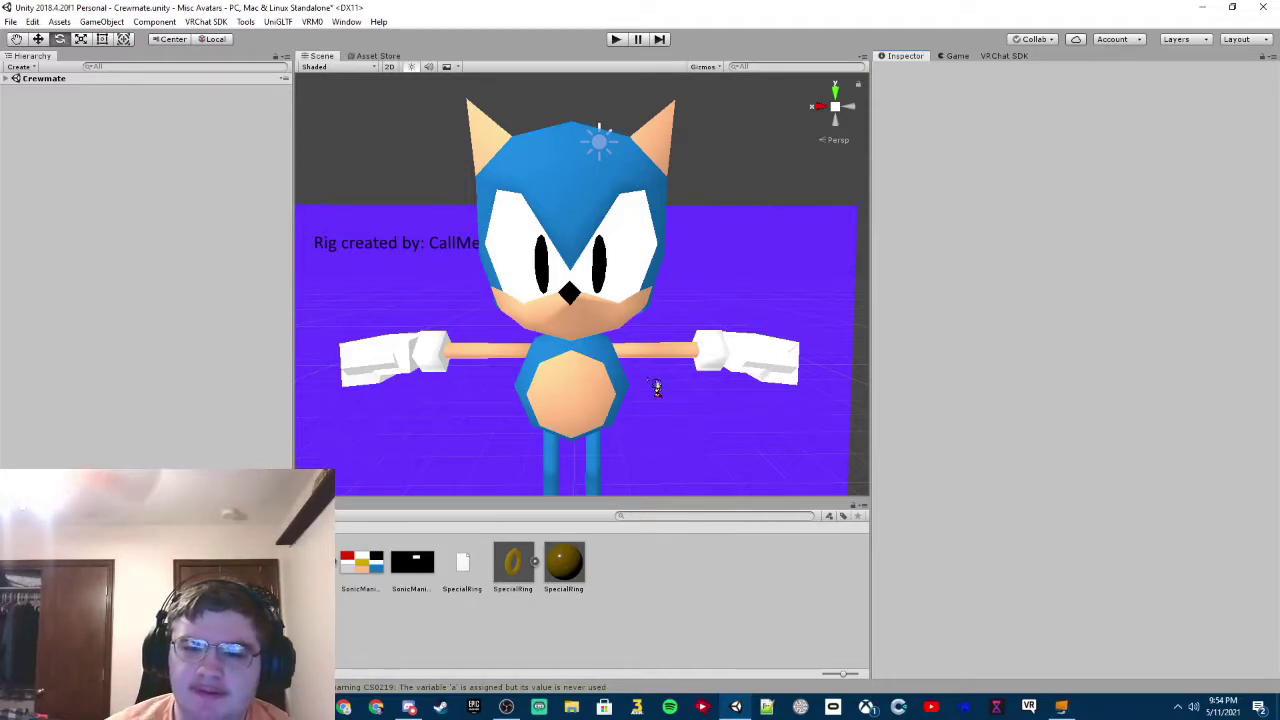
Examine the SonicManiaRig 1 model in the scene, along with its material import settings and its components.
scroll(640, 329, "up", 3)
scroll(640, 329, "down", 3)
scroll(640, 329, "up", 6)
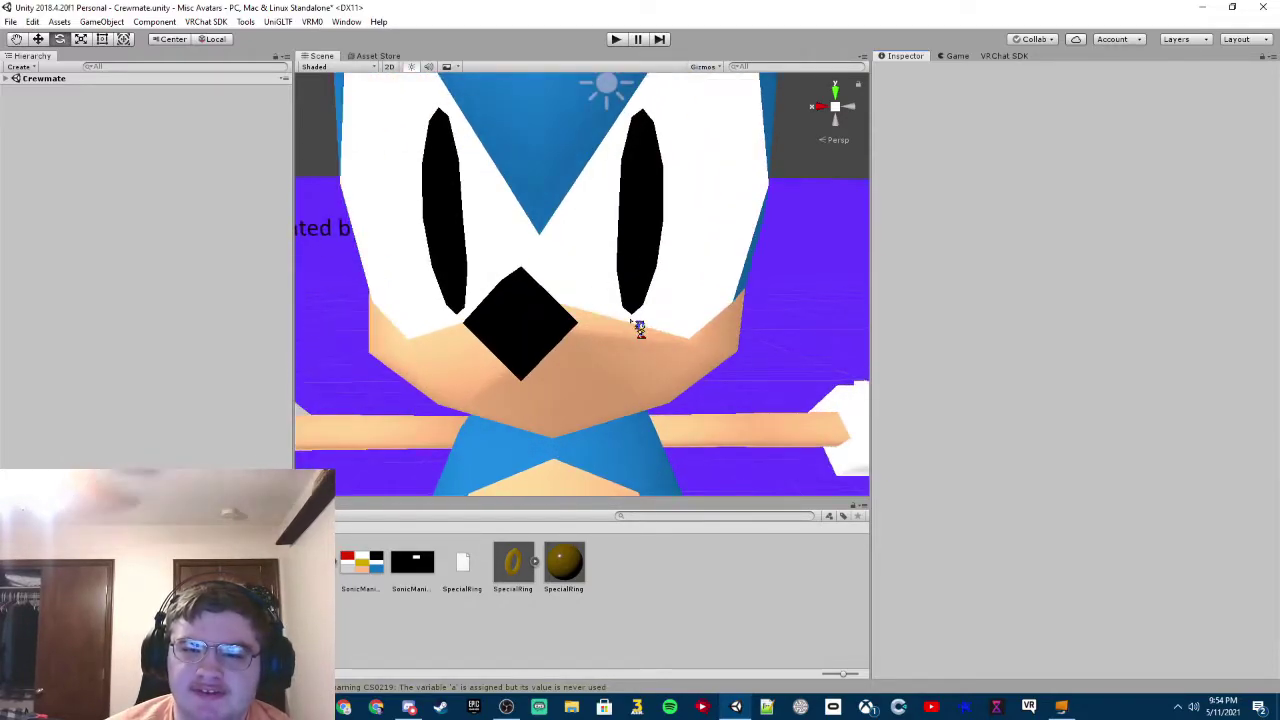
scroll(600, 295, "down", 3)
scroll(560, 333, "down", 3)
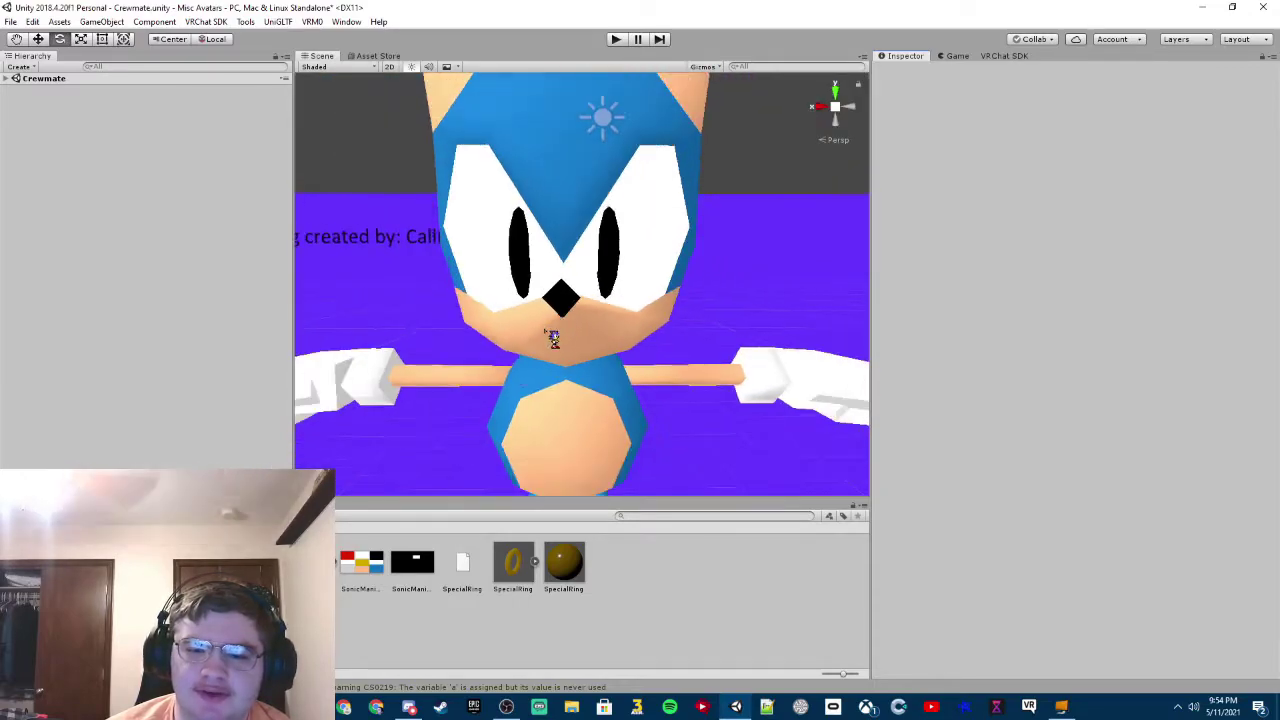
left_click(362, 562)
left_click_drag(958, 447, 950, 524)
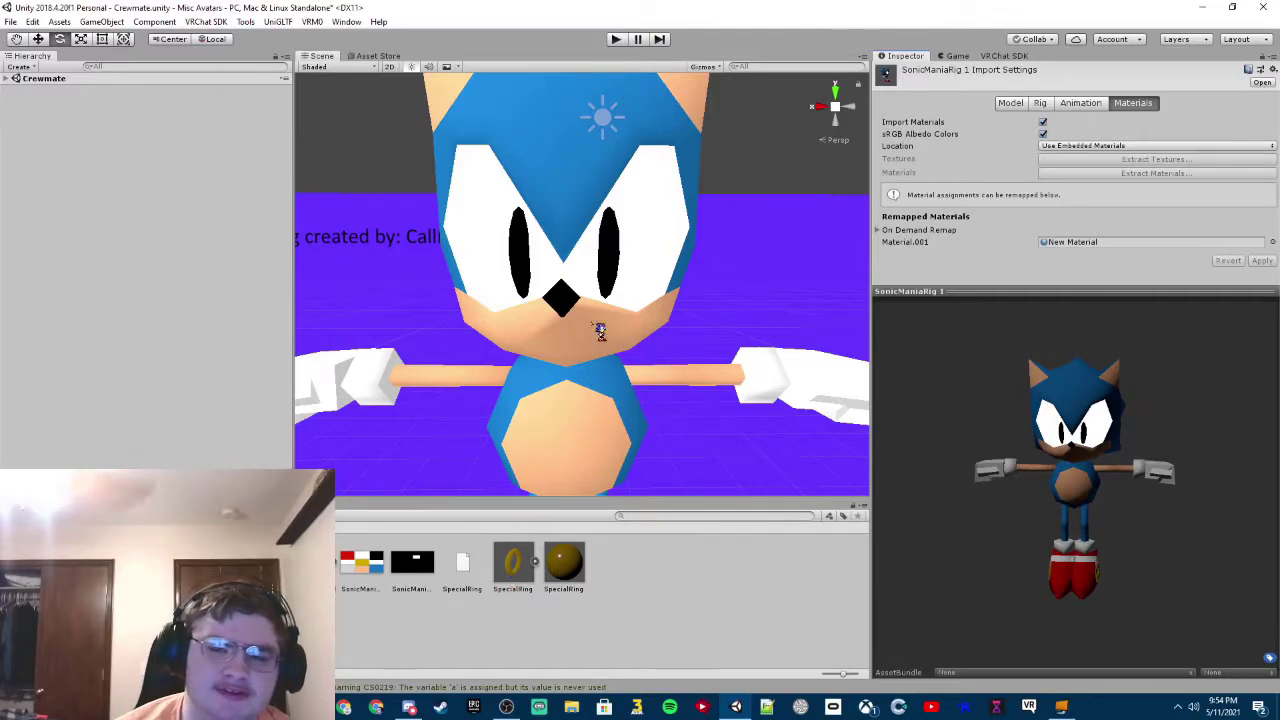
scroll(600, 325, "down", 3)
scroll(604, 325, "up", 3)
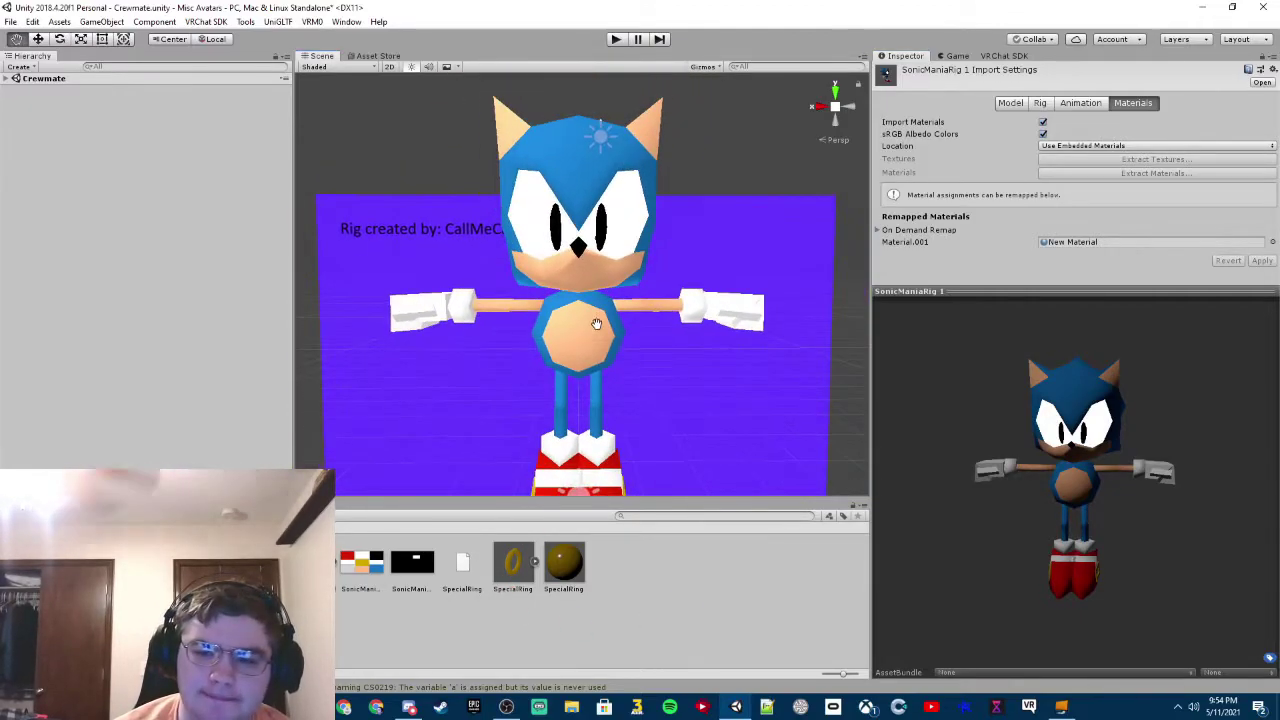
left_click(606, 333)
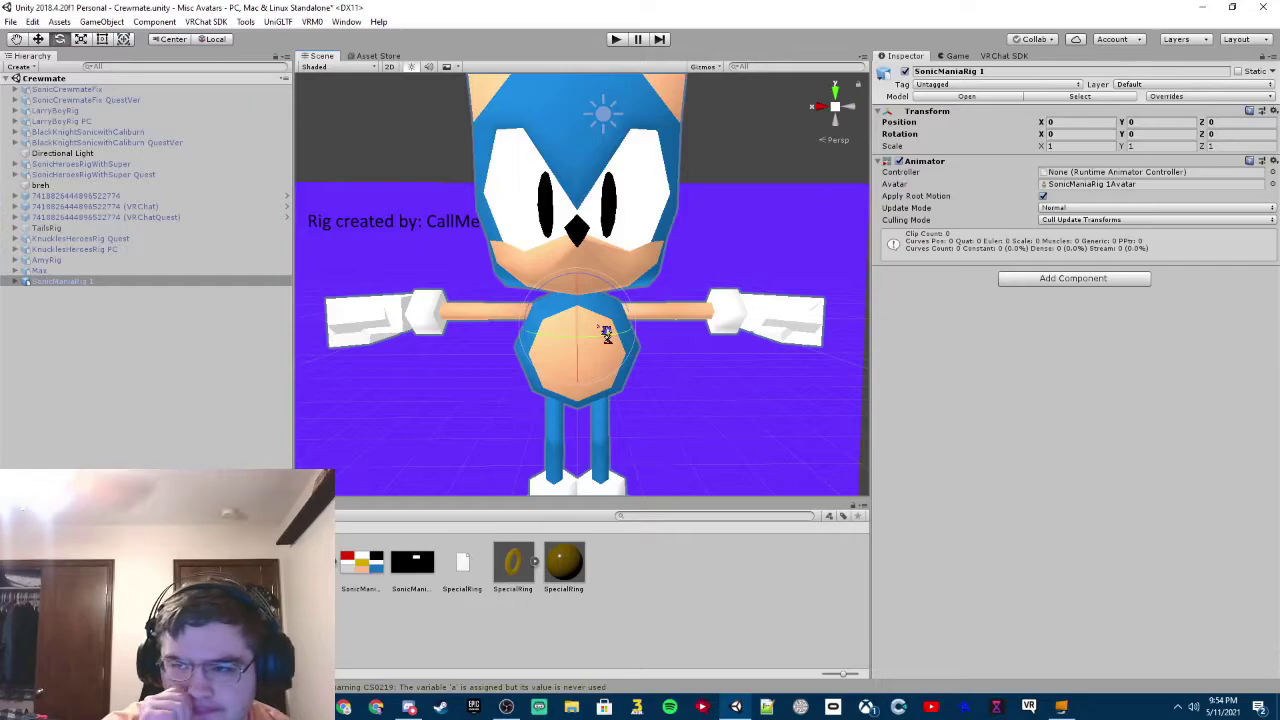
scroll(685, 225, "down", 3)
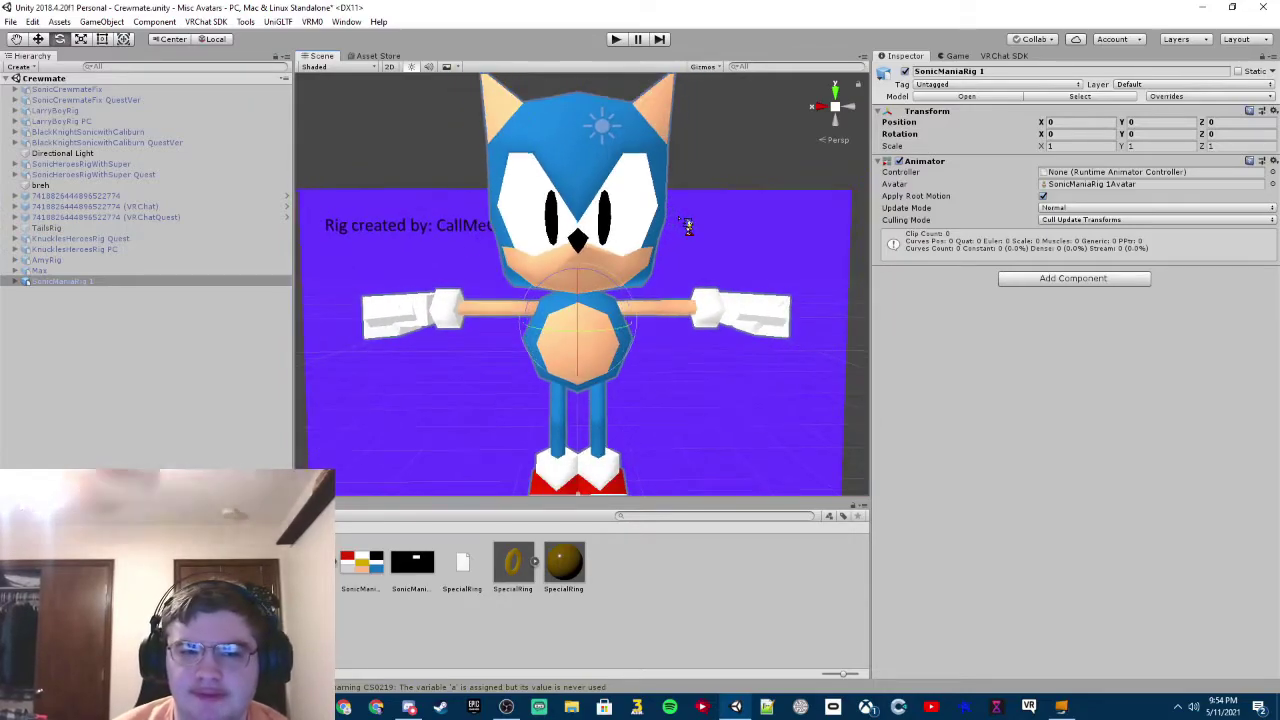
scroll(690, 222, "up", 4)
scroll(713, 277, "down", 1)
scroll(691, 280, "up", 3)
left_click_drag(690, 289, 704, 254, "alt")
scroll(706, 252, "down", 5)
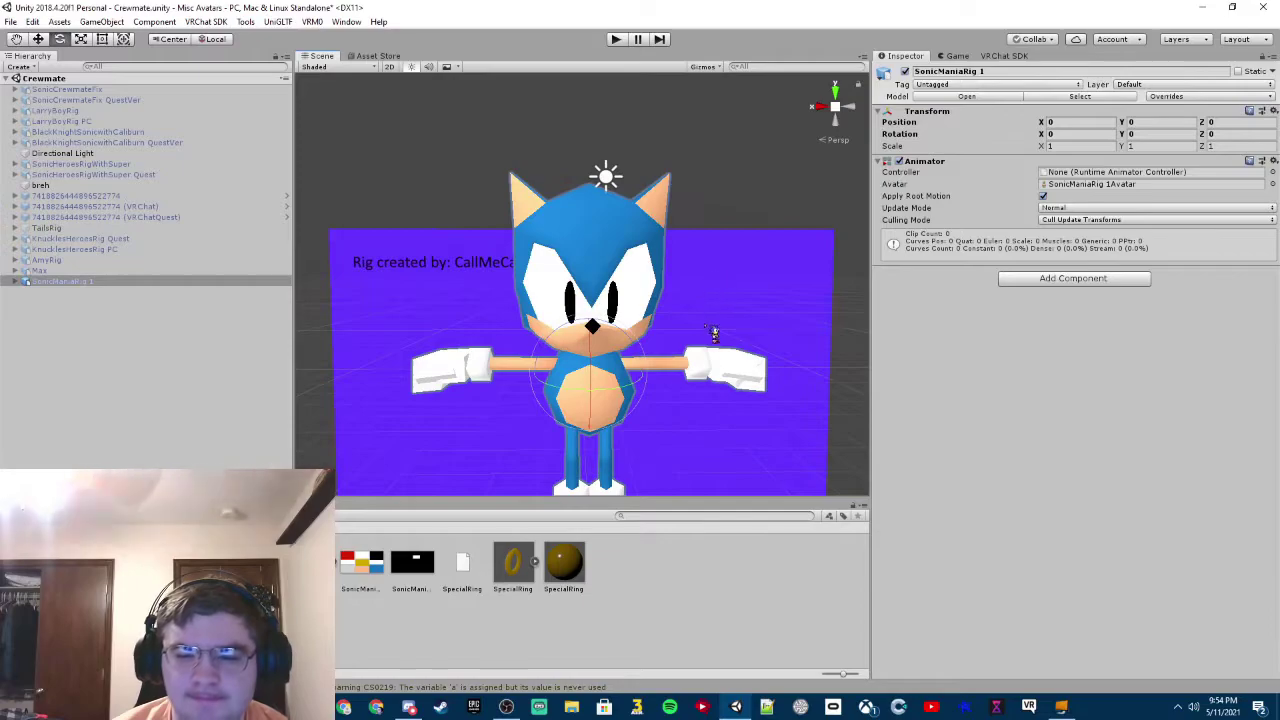
Create a folder named Anims inside the SonicManiaUpdate folder and open it.
right_click(658, 594)
mouse_move(760, 238)
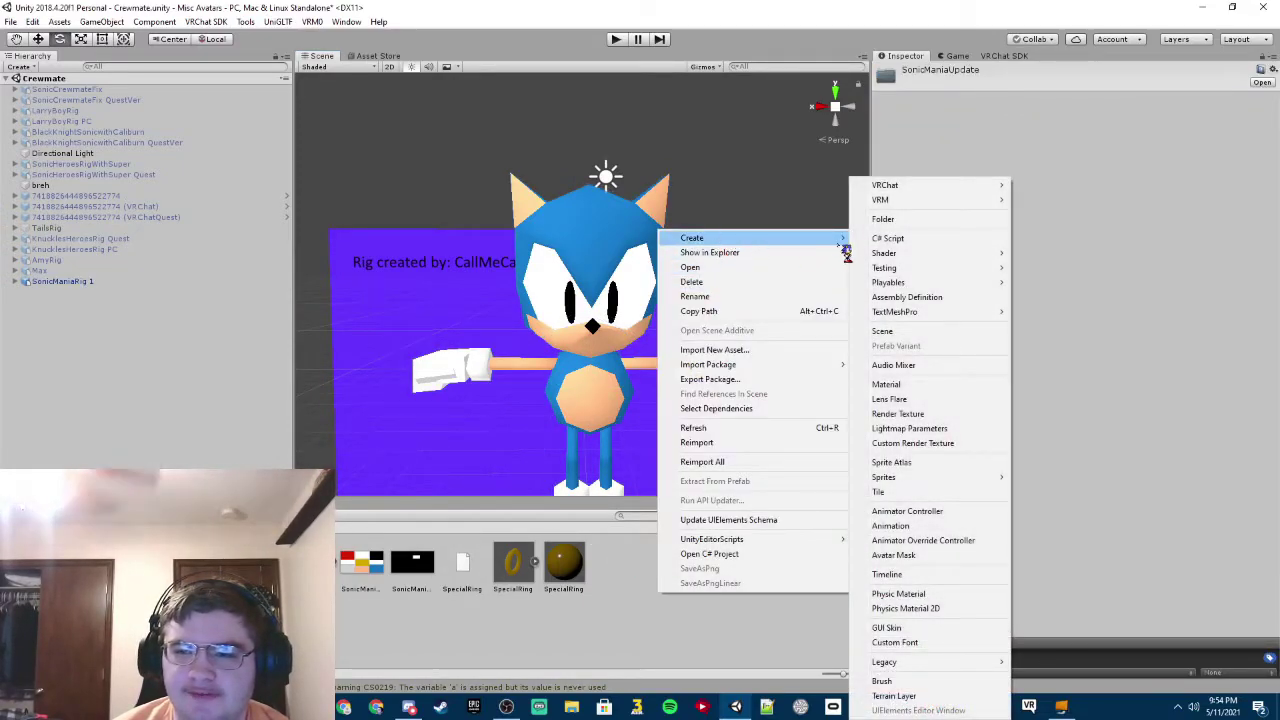
left_click(903, 228)
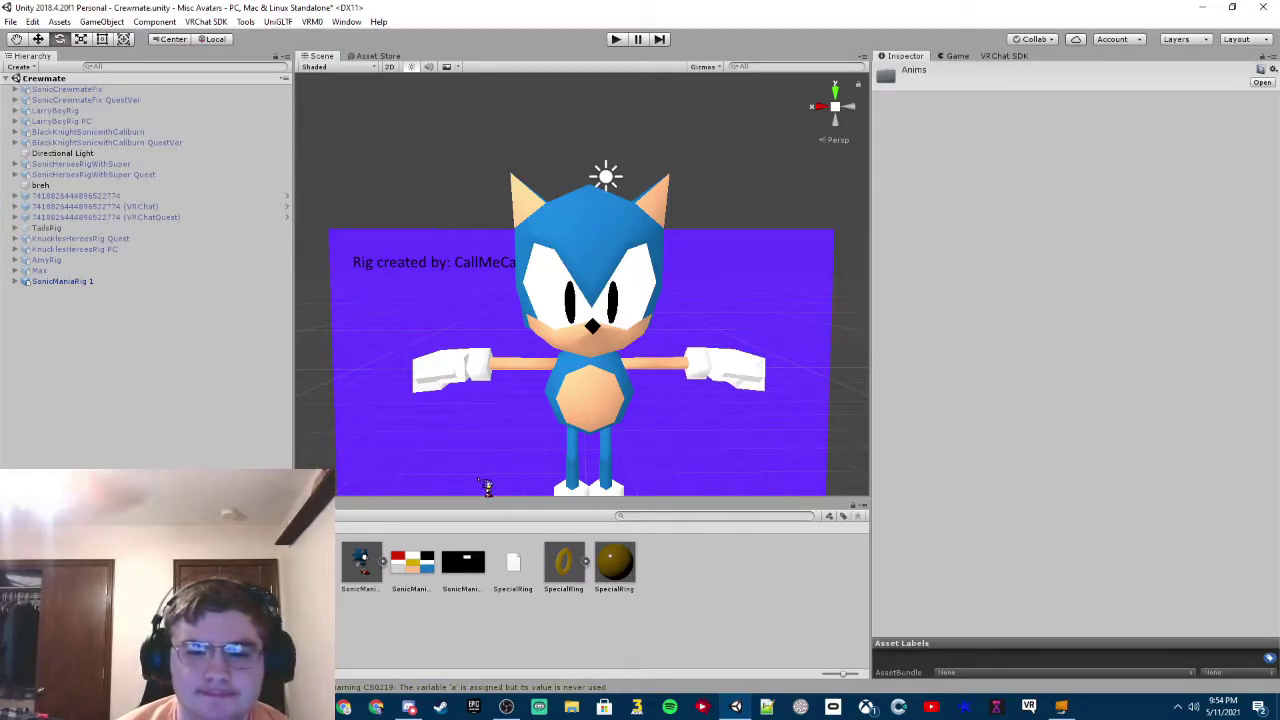
left_click(250, 530)
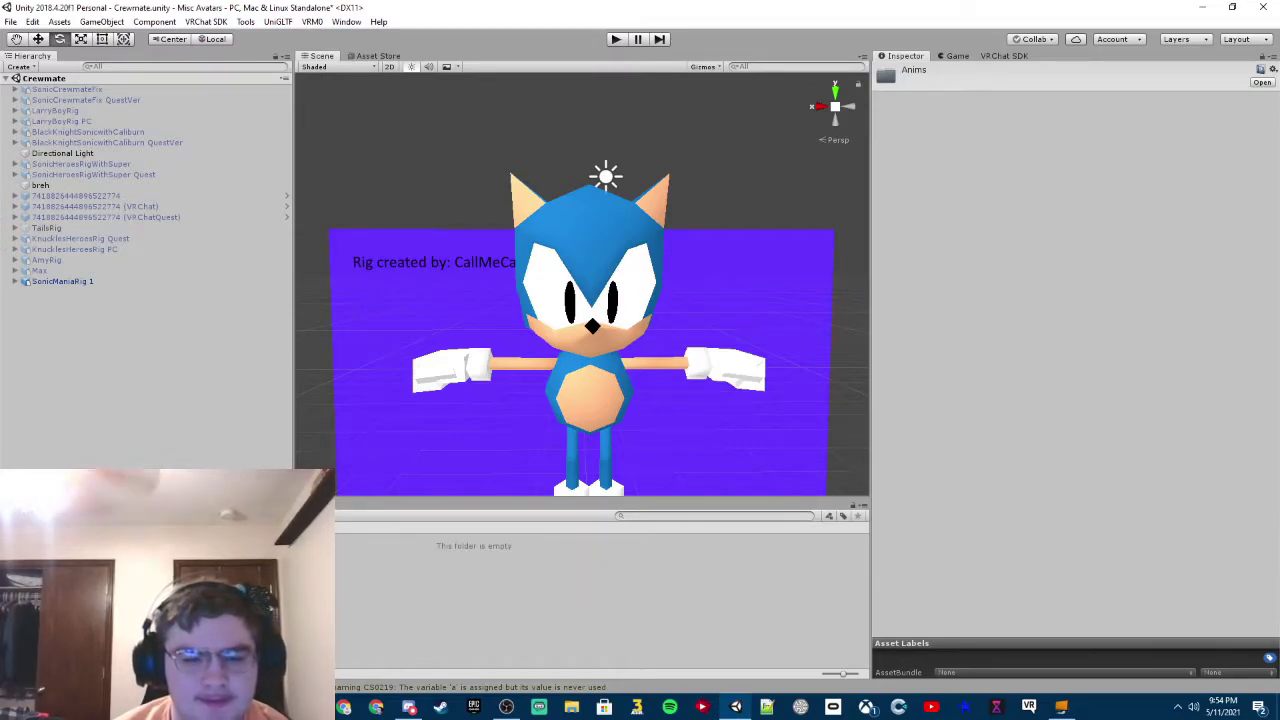
Create a VRChat expressions menu asset in the Anims folder.
right_click(200, 580)
mouse_move(282, 225)
mouse_move(458, 190)
mouse_move(586, 186)
left_click(660, 186)
Create a VRChat expression parameters asset in the Anims folder.
right_click(302, 566)
mouse_move(428, 208)
mouse_move(571, 199)
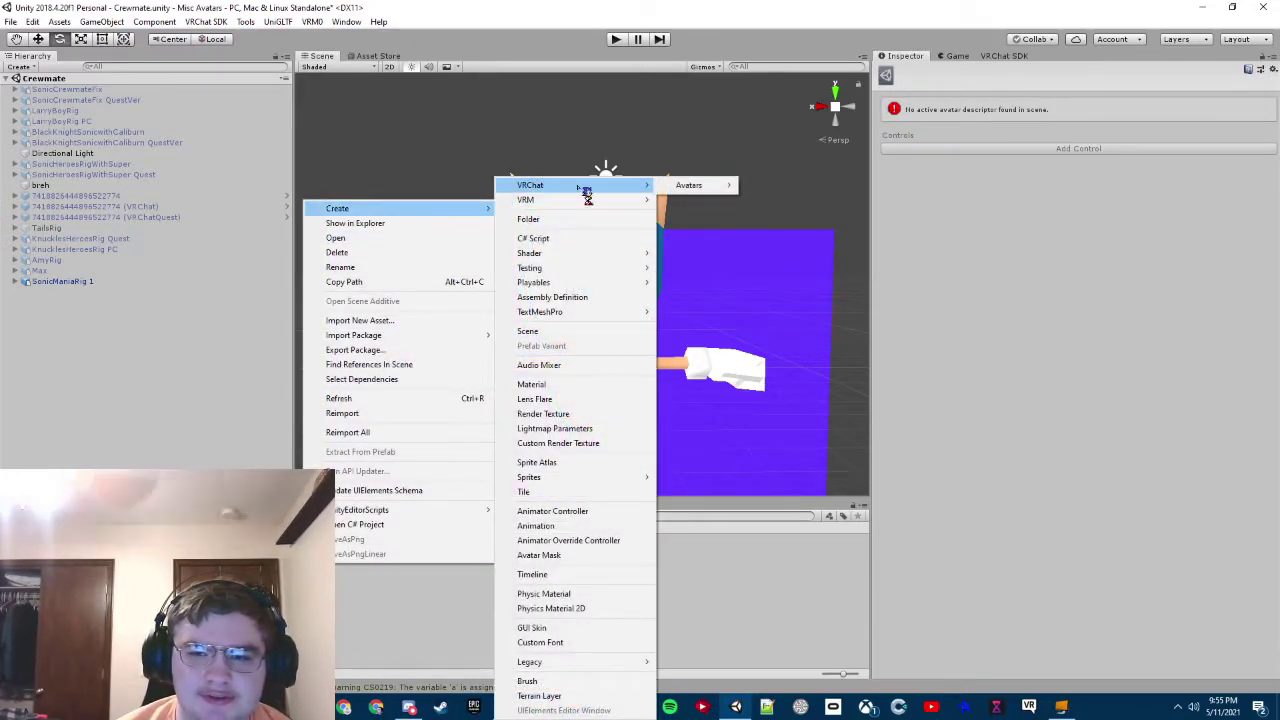
mouse_move(530, 185)
mouse_move(690, 185)
left_click(777, 200)
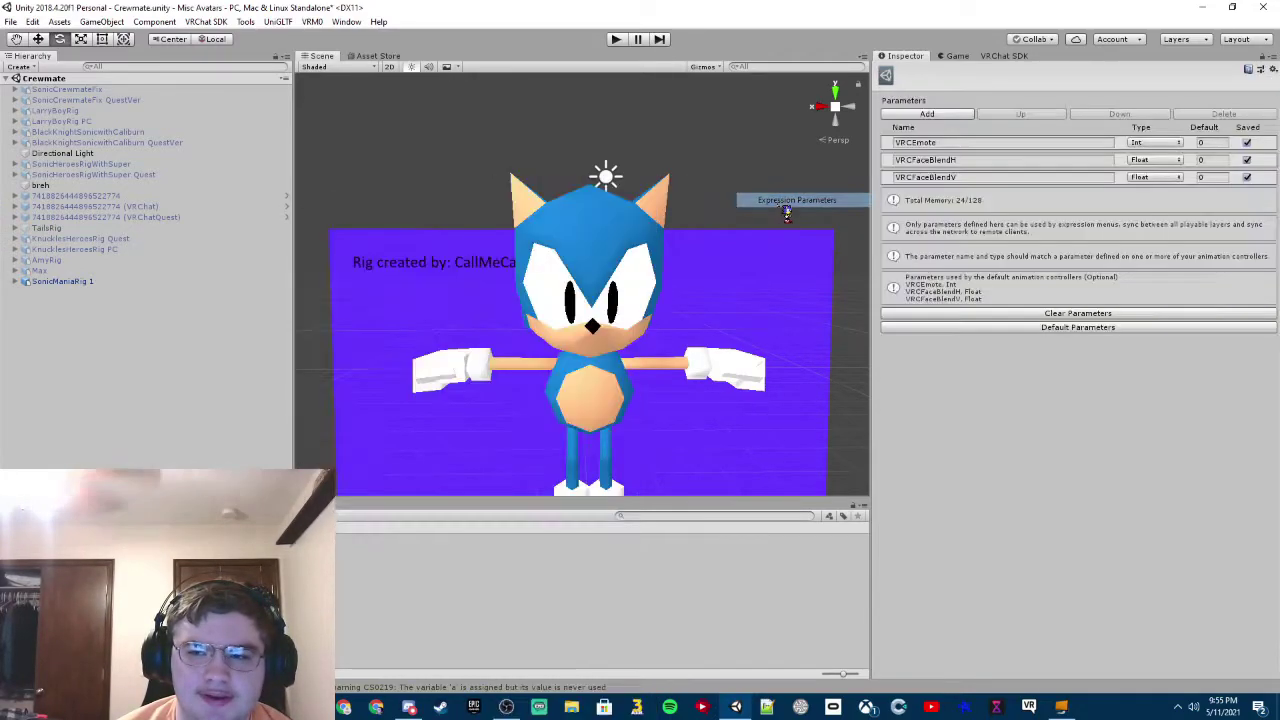
Rename the new expressions menu asset as SonicManiaMenu.
right_click(151, 563)
left_click(146, 560)
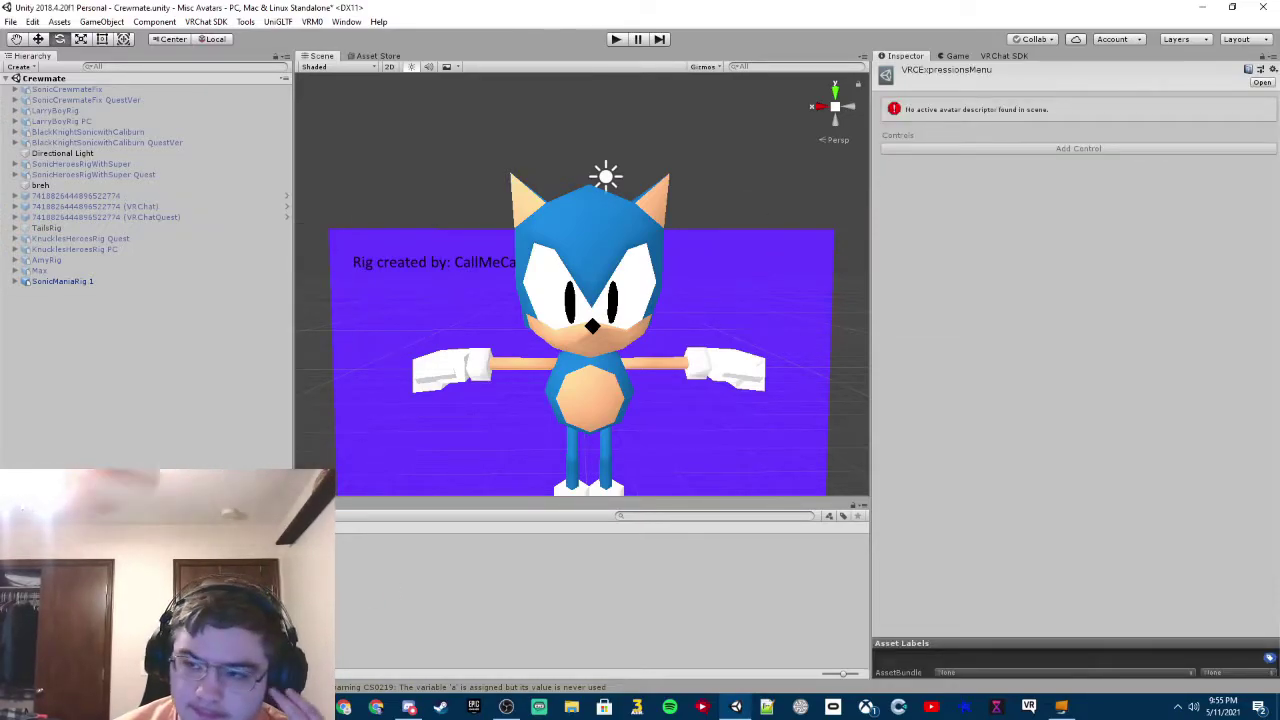
right_click(178, 463)
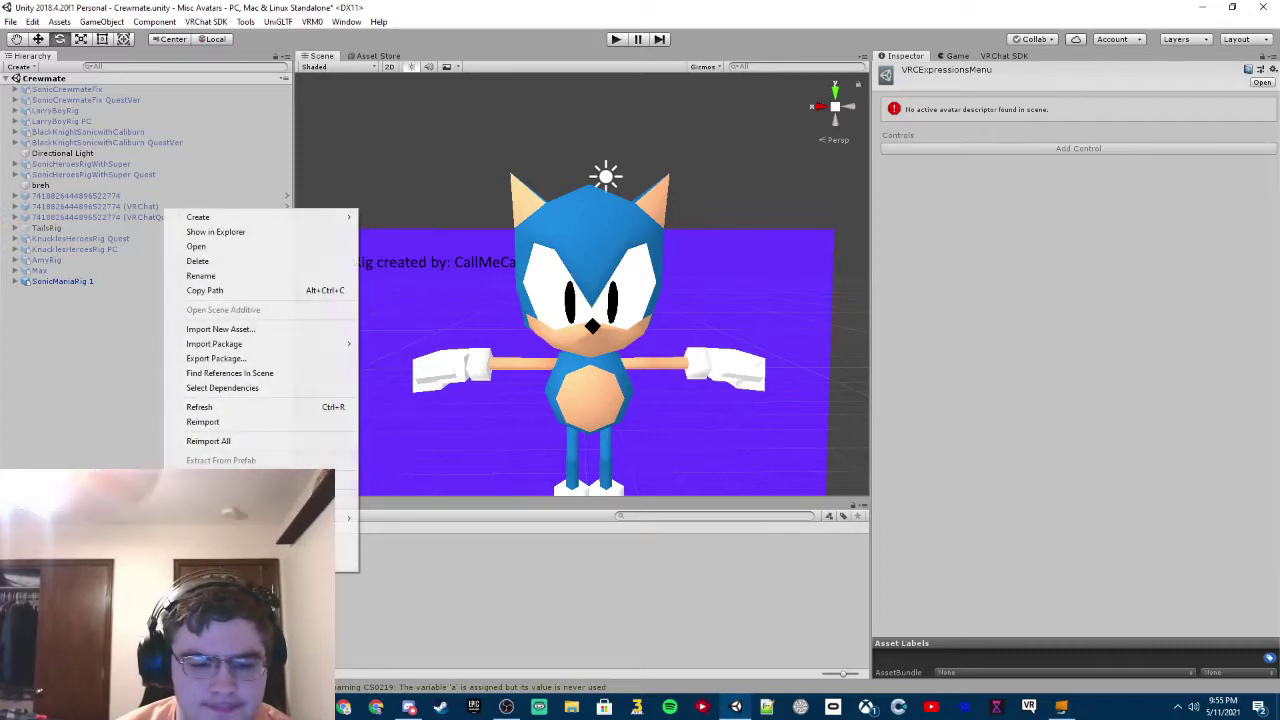
left_click(234, 278)
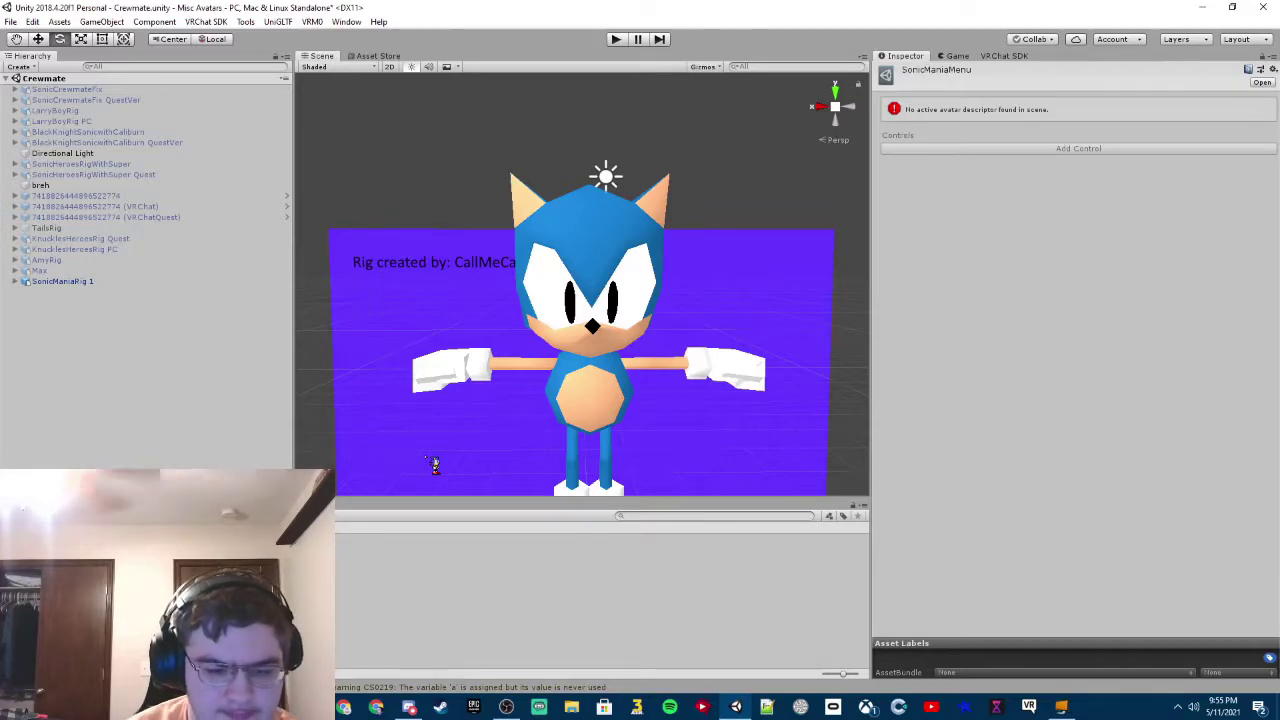
Rename the VRCExpressionParameters asset as SonicManiaParams.
right_click(177, 210)
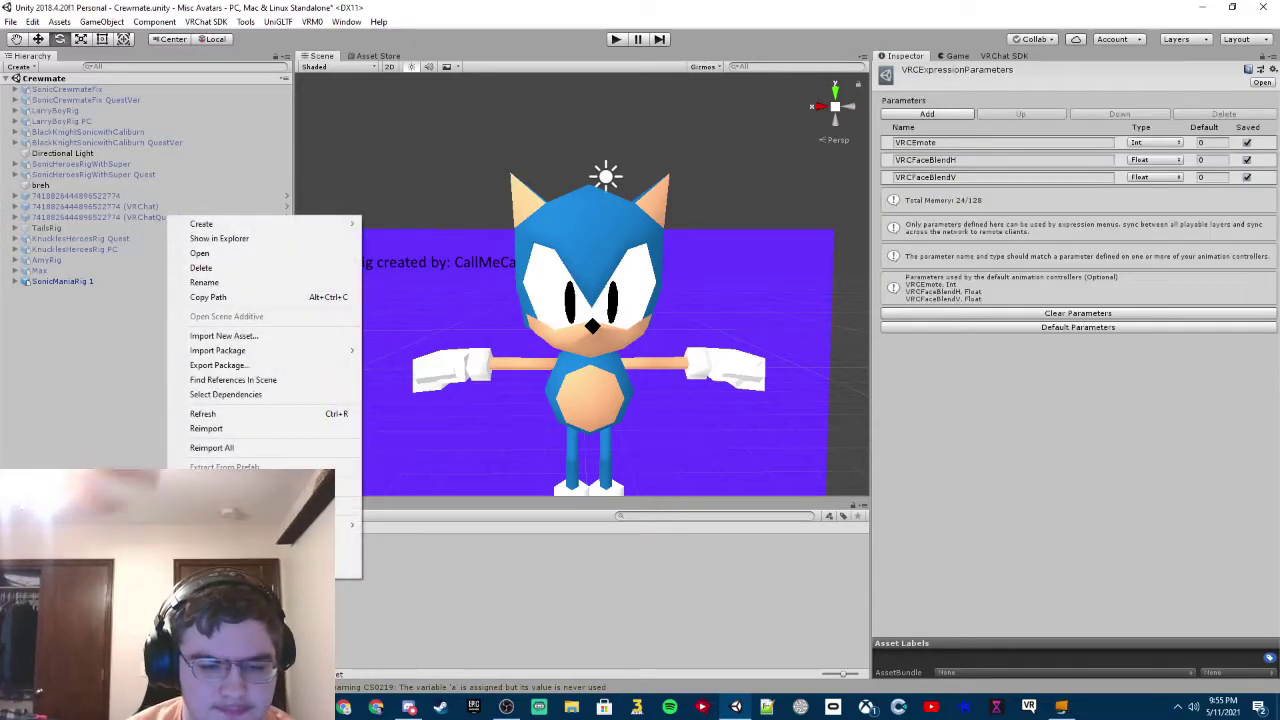
left_click(246, 283)
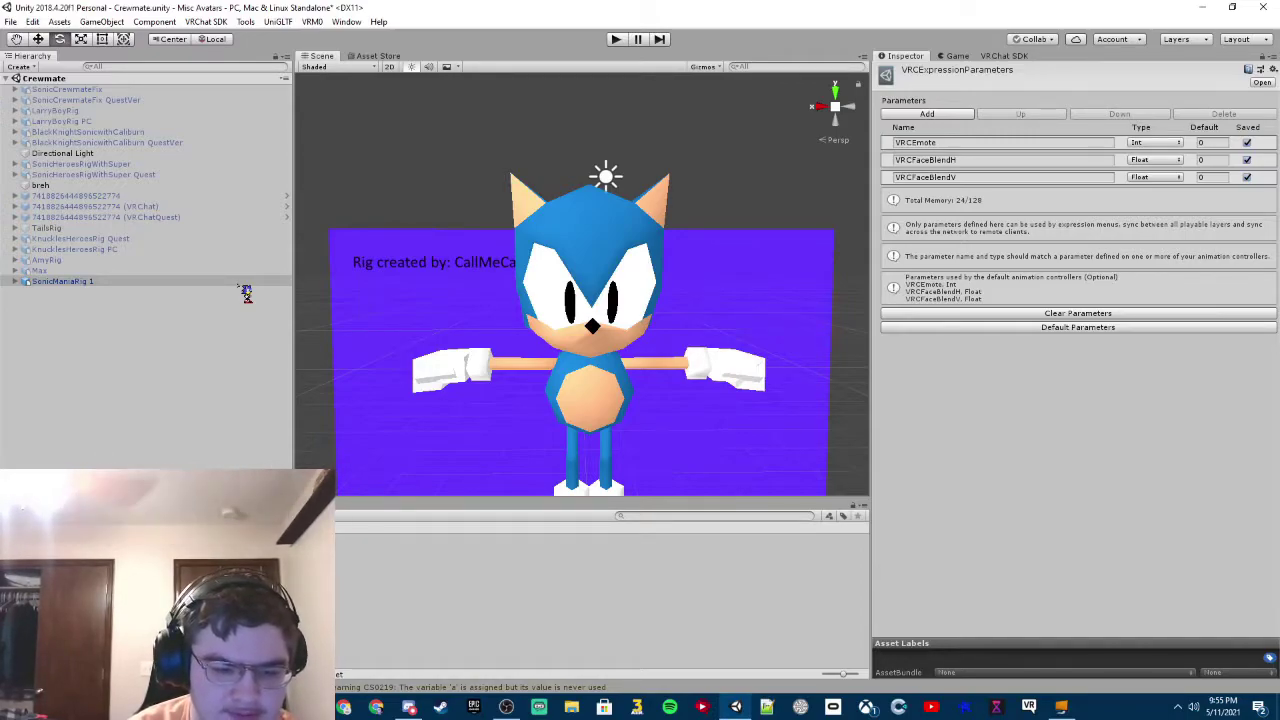
key("Return")
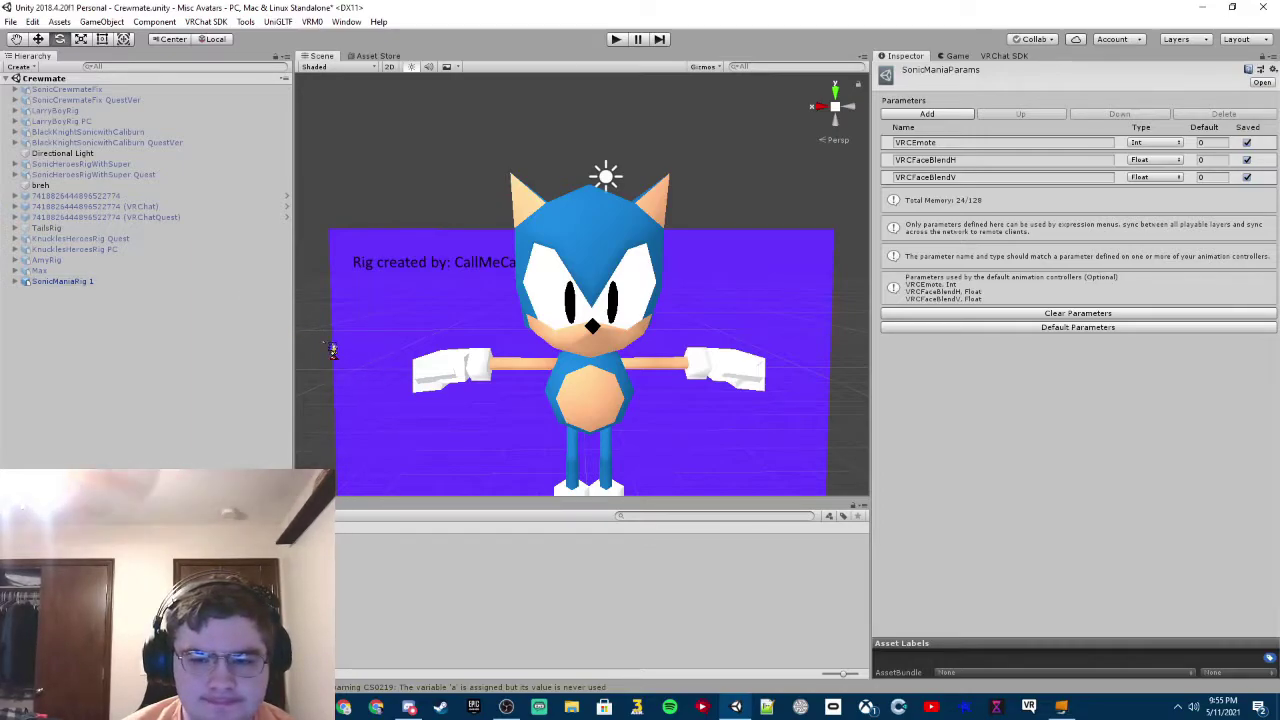
Add a VRC Avatar Descriptor component to the SonicManiaRig 1 object.
left_click(124, 283)
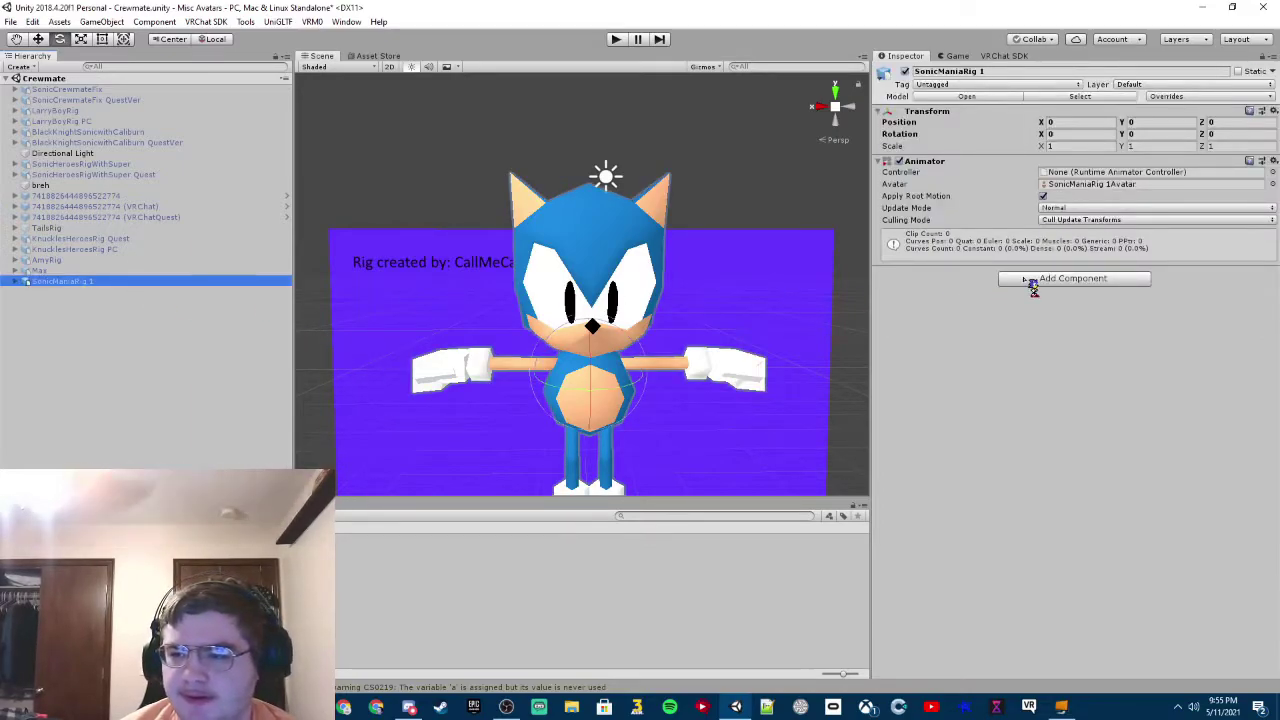
left_click(1033, 282)
left_click_drag(1150, 392, 1160, 476)
type("vrc")
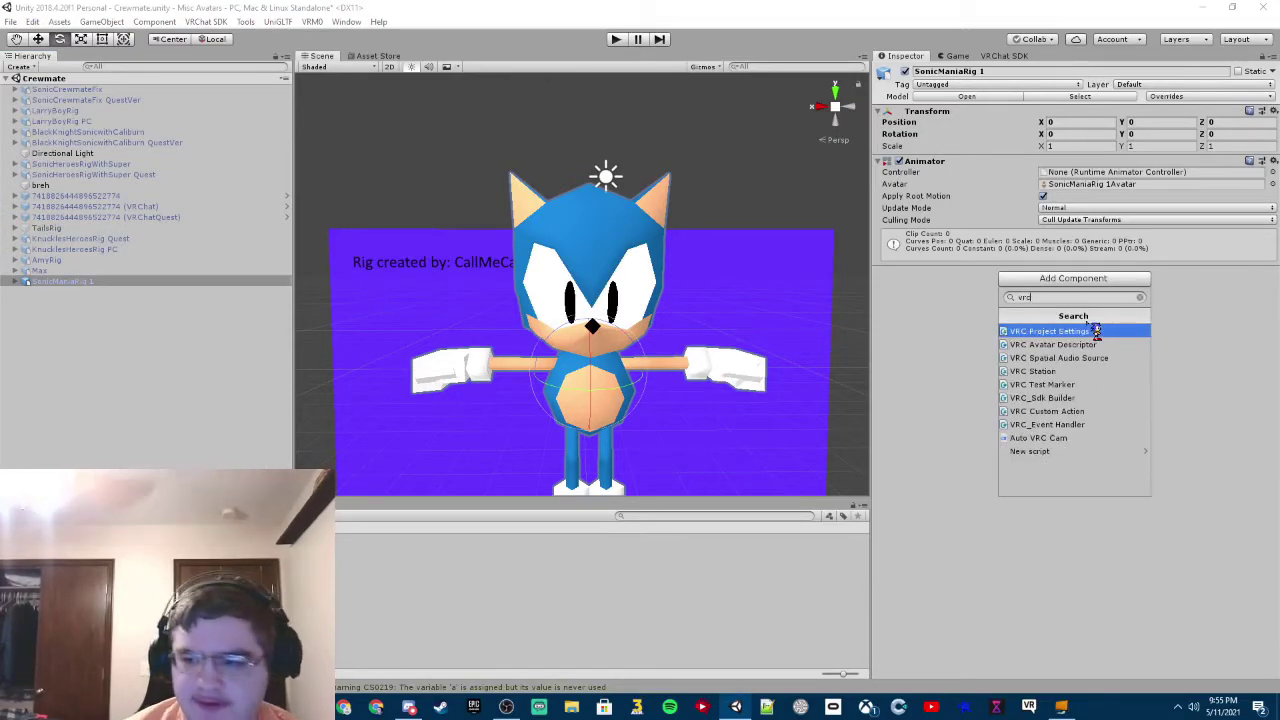
left_click(1090, 345)
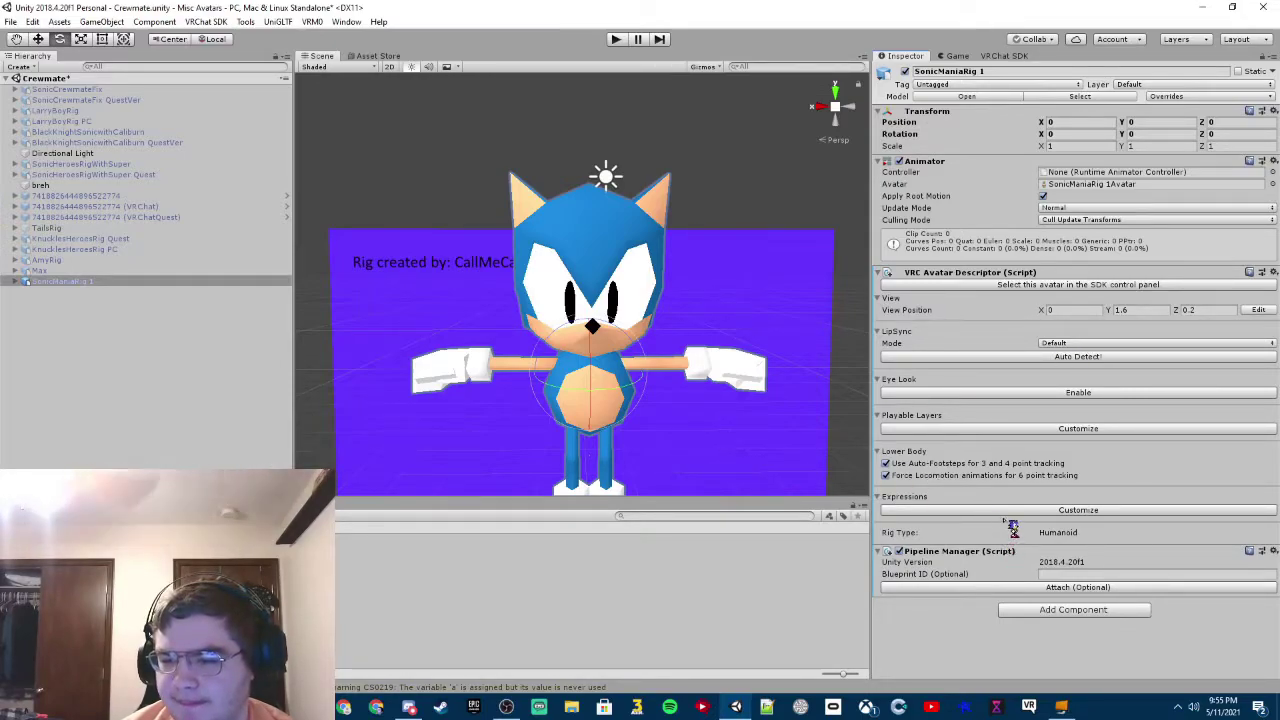
Customize the avatar descriptor's expressions, assigning SonicManiaParams as its parameters and SonicManiaMenu as its menu.
left_click(1038, 512)
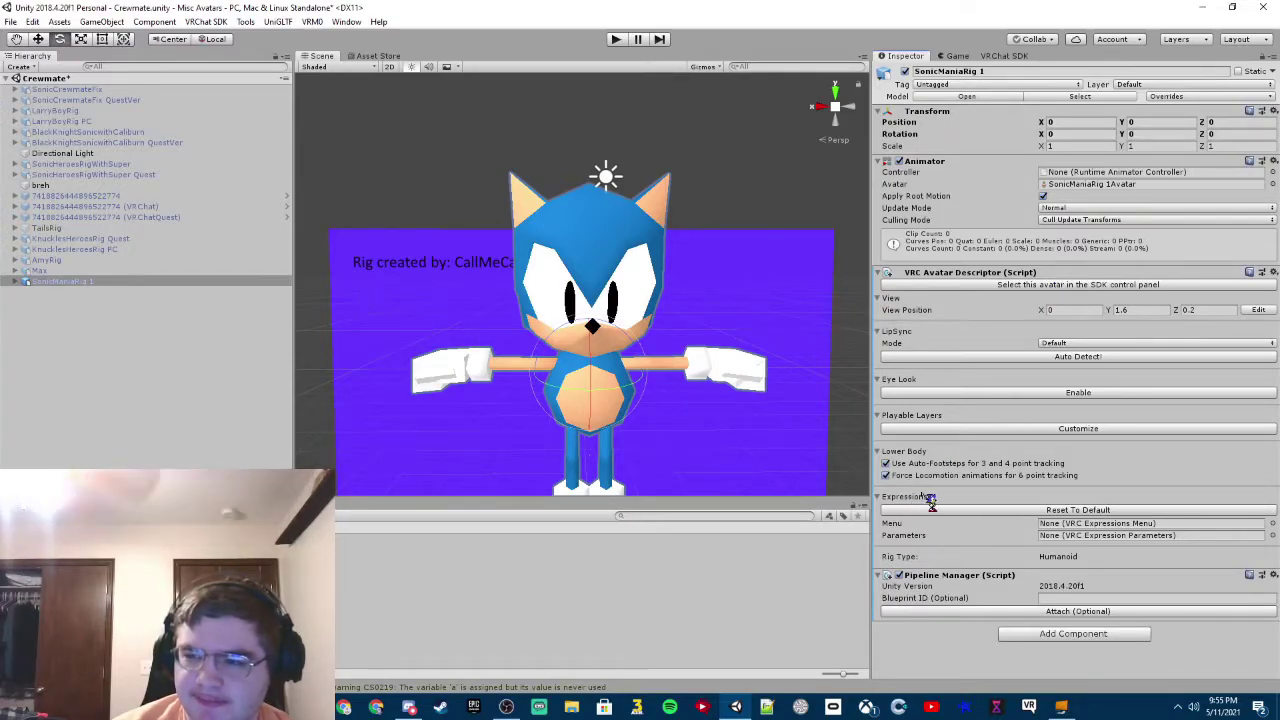
left_click_drag(876, 551, 1081, 539)
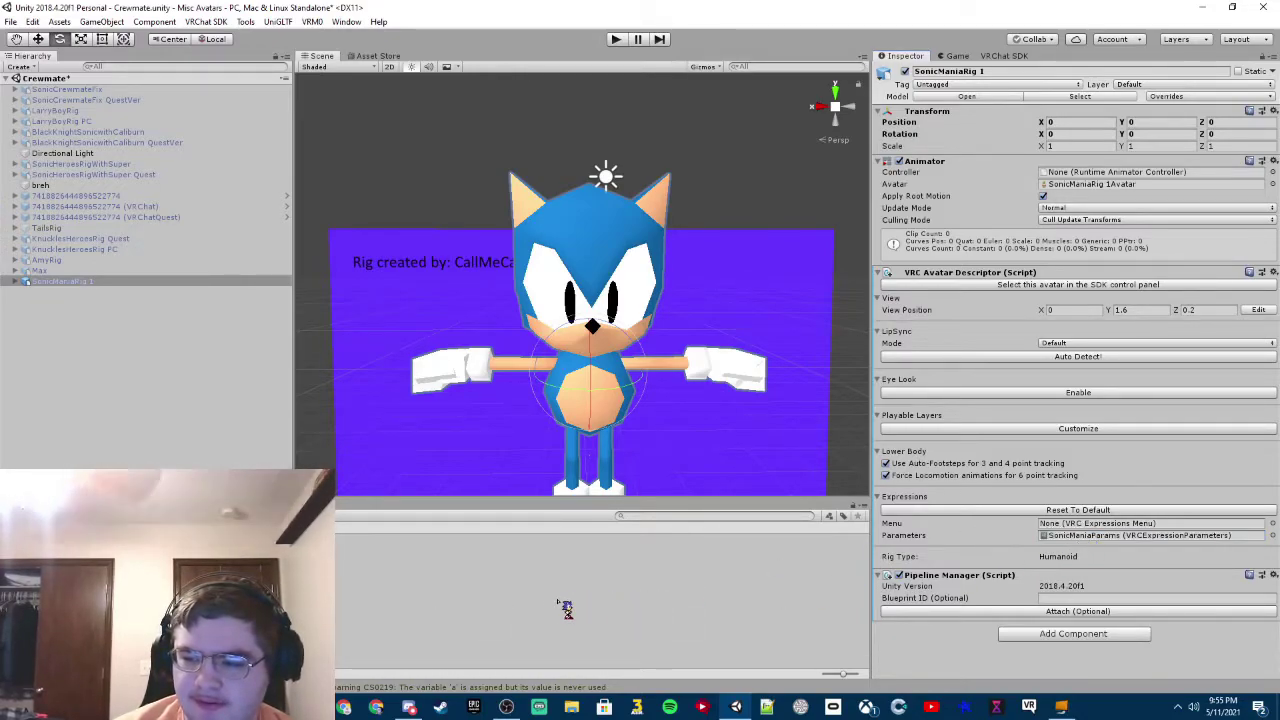
left_click_drag(962, 580, 1060, 525)
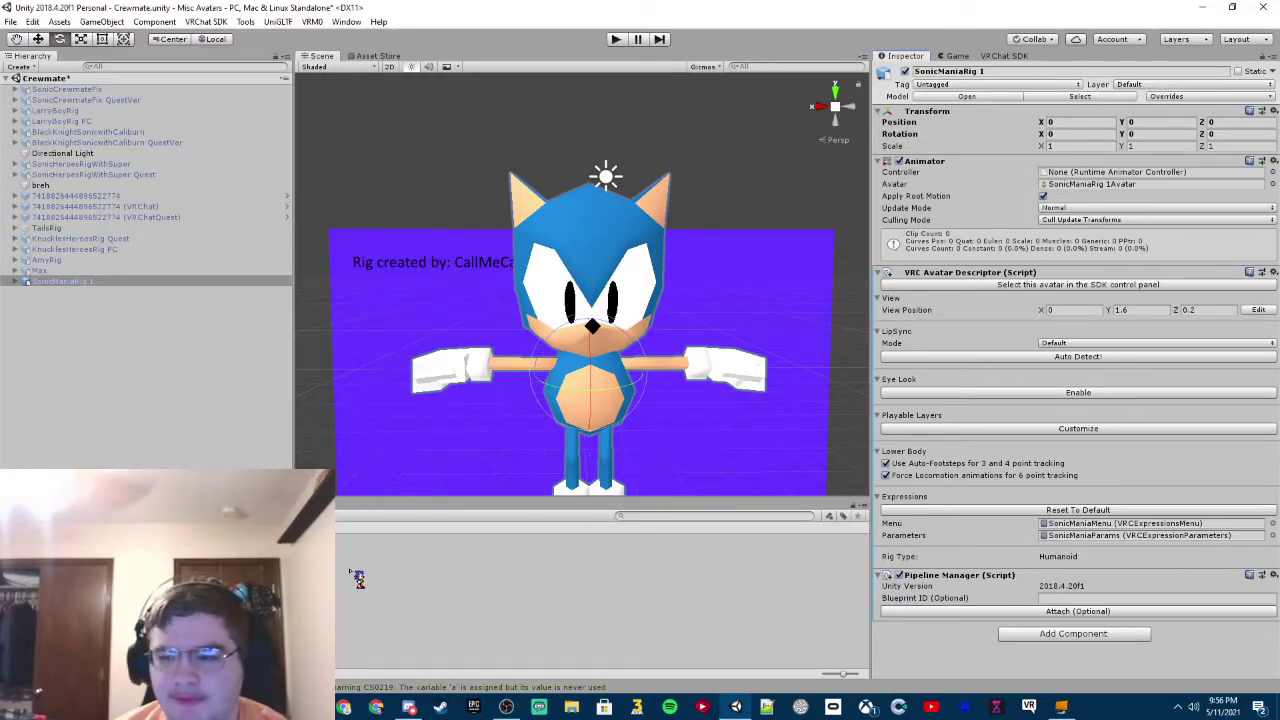
Create an animator controller in the Anims folder.
right_click(358, 578)
mouse_move(450, 218)
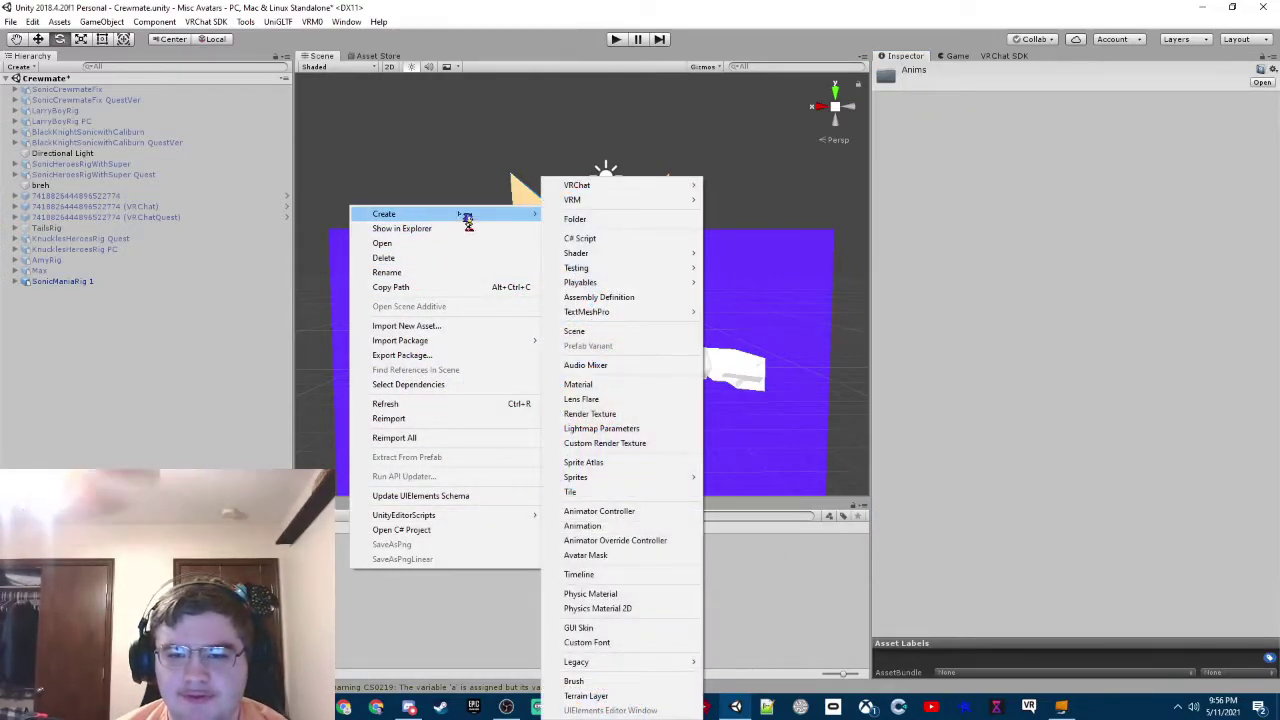
mouse_move(600, 480)
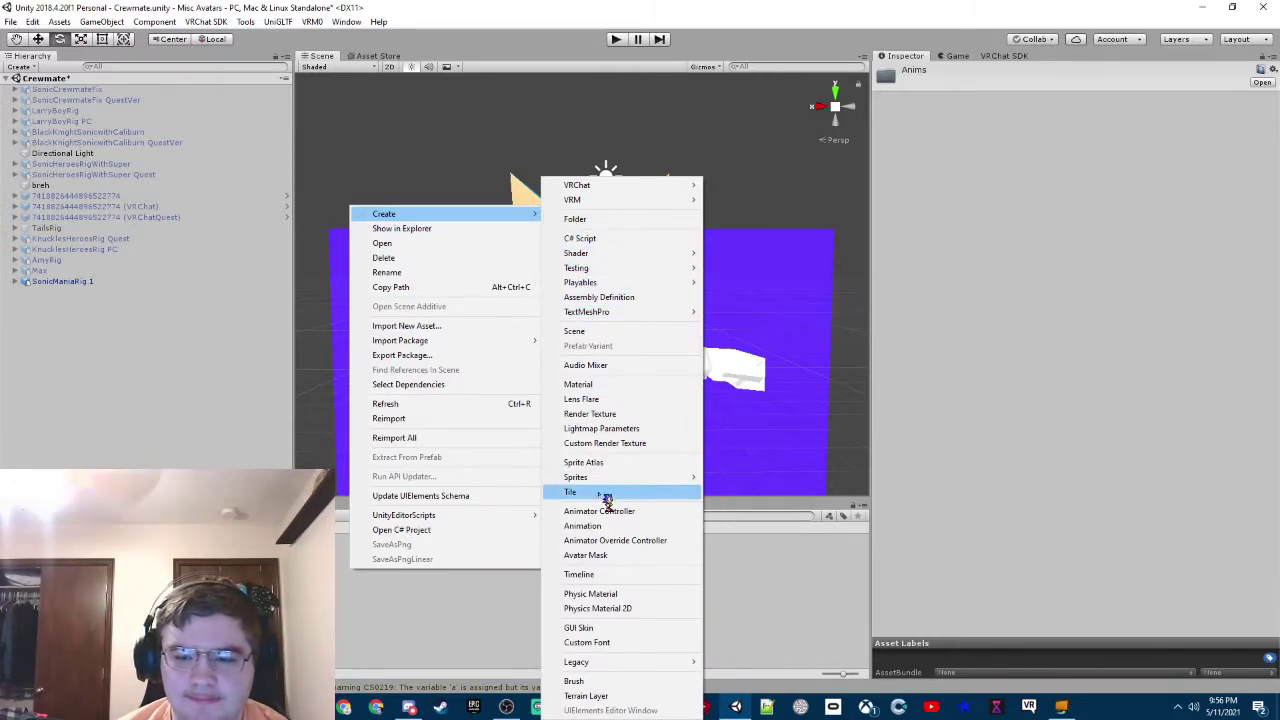
left_click(605, 511)
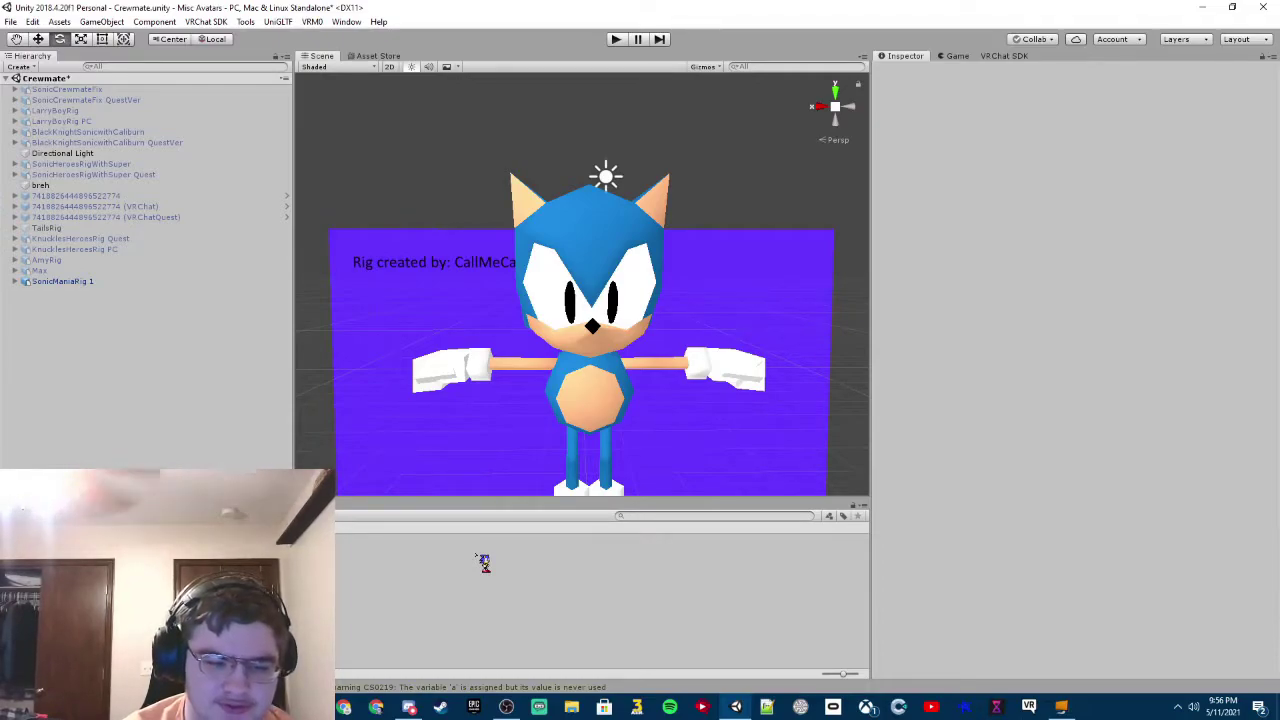
Create a first animation clip in the Anims folder alongside the animator controller.
left_click(483, 562)
right_click(483, 562)
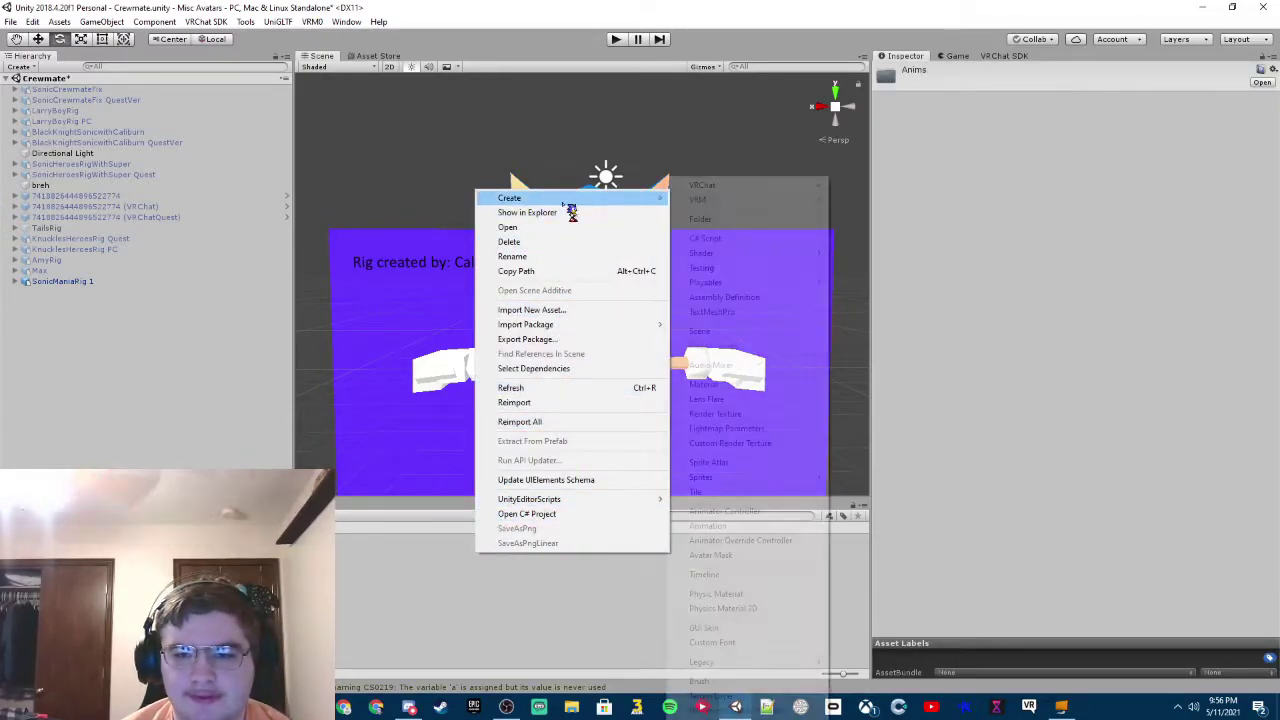
mouse_move(650, 199)
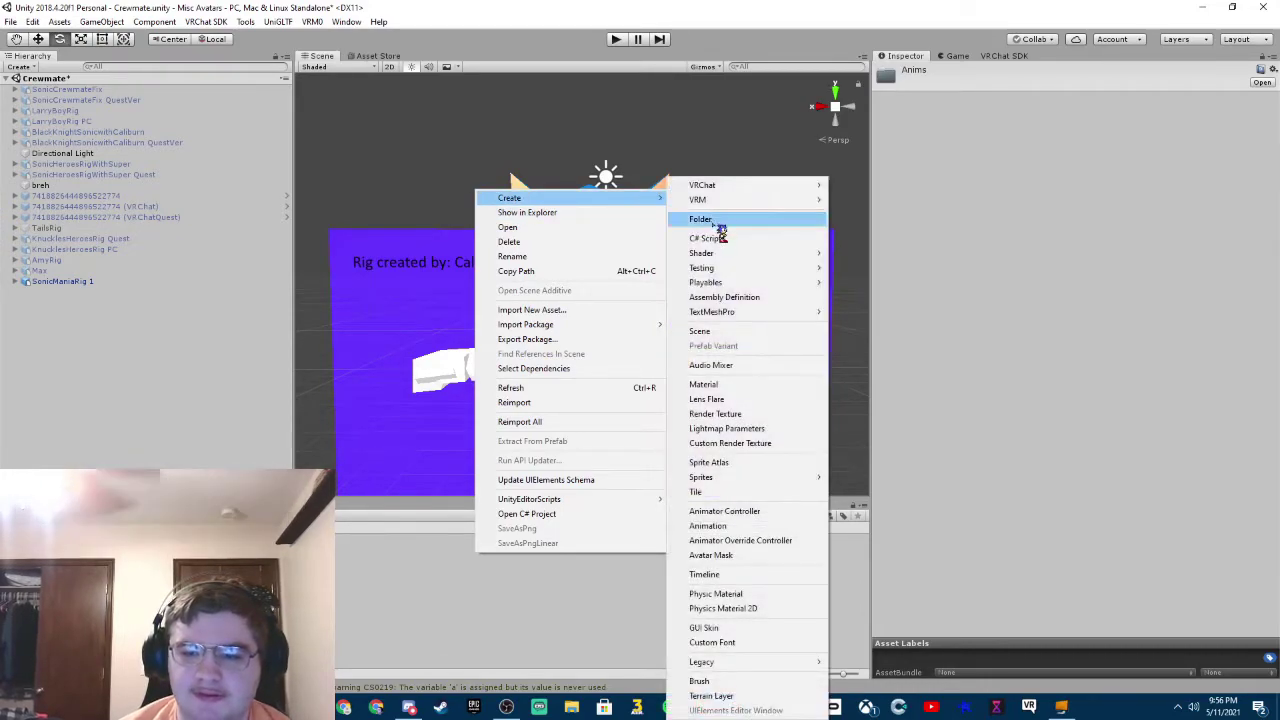
left_click(716, 528)
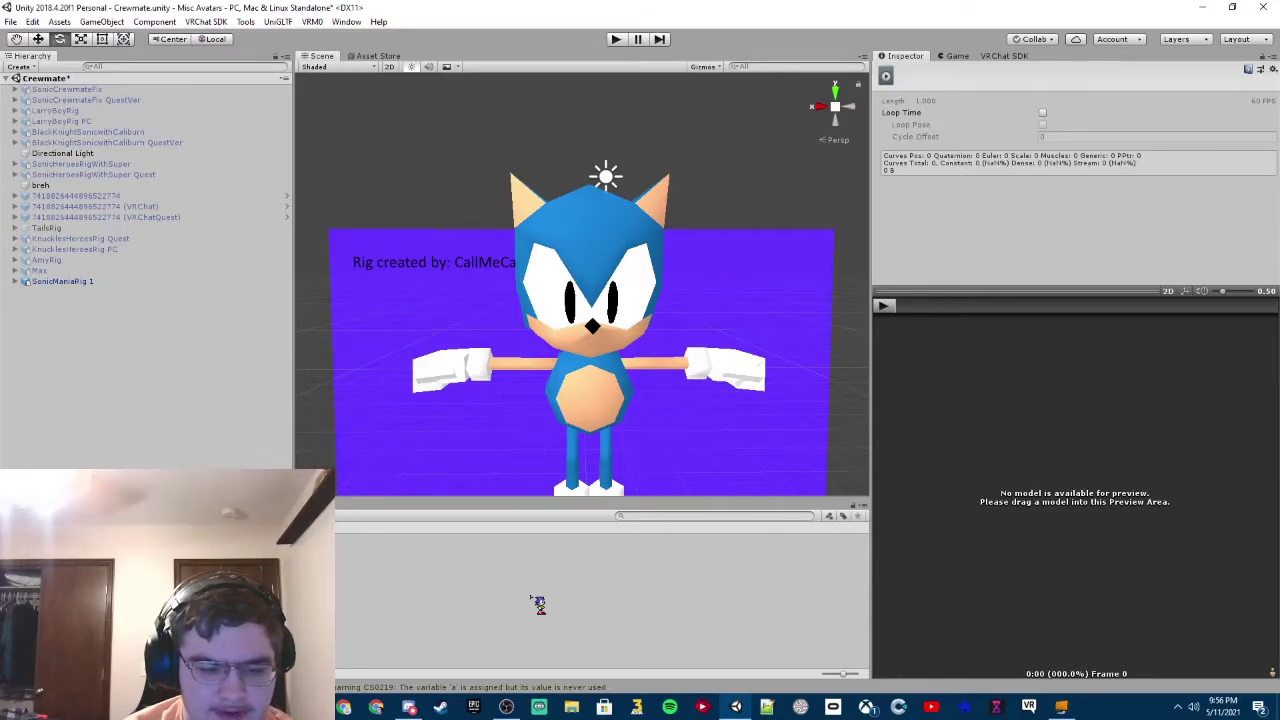
Create a second animation clip named RingOff in the Anims folder.
right_click(537, 604)
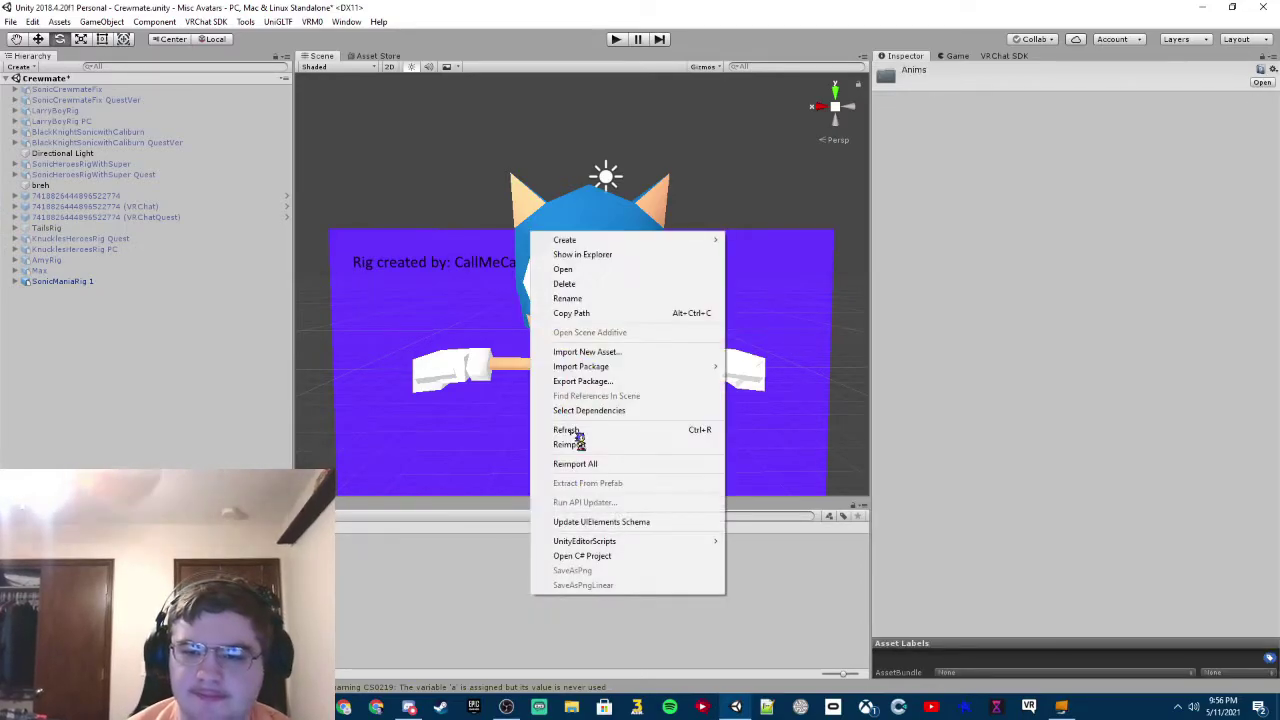
mouse_move(601, 244)
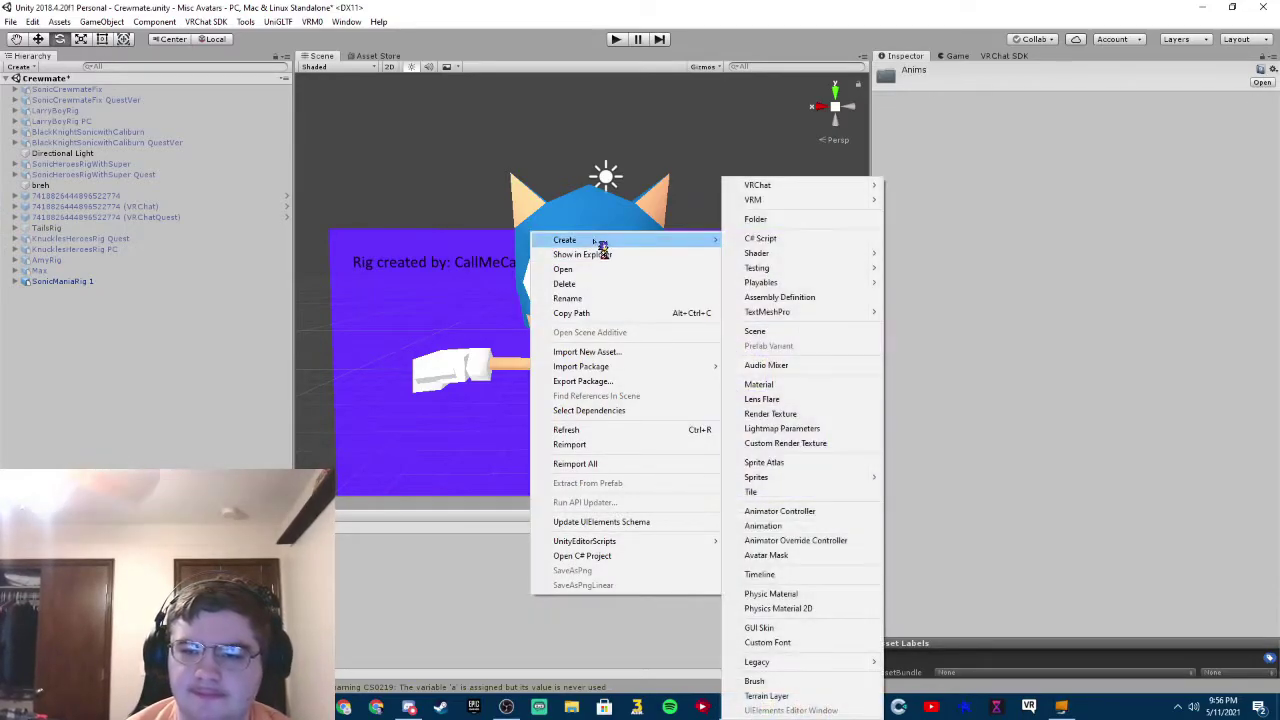
left_click(790, 526)
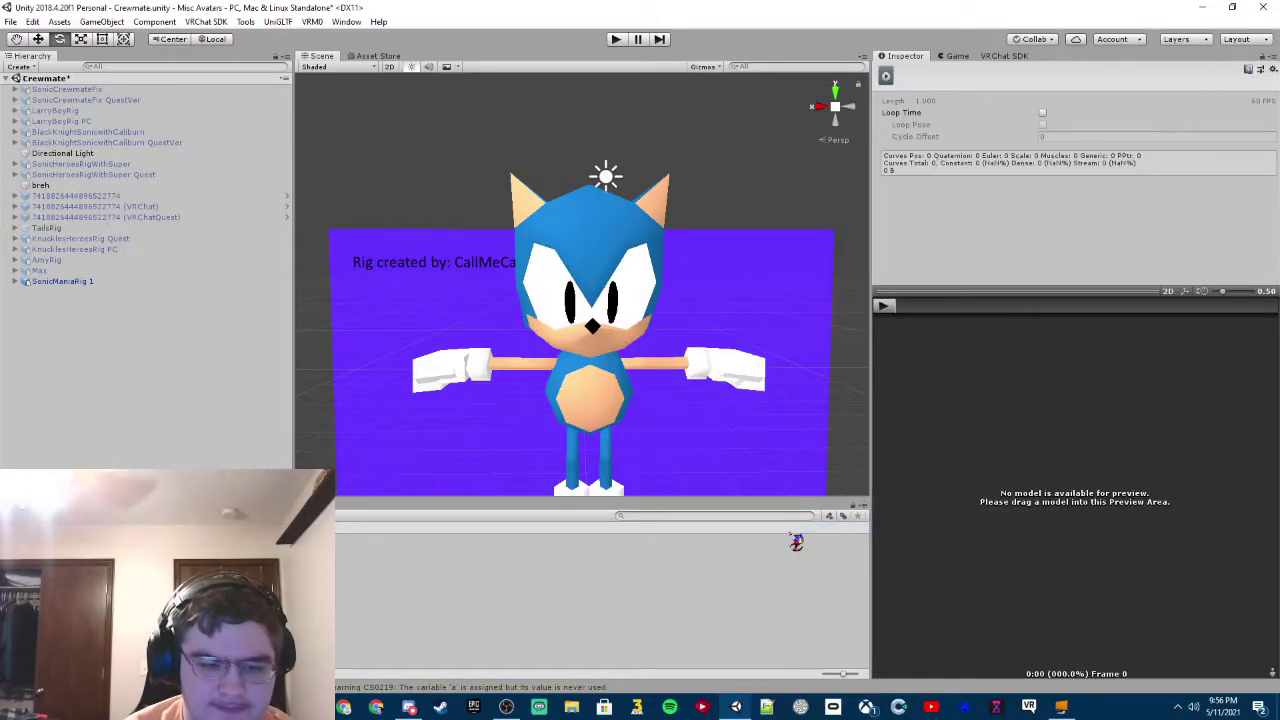
key("Return")
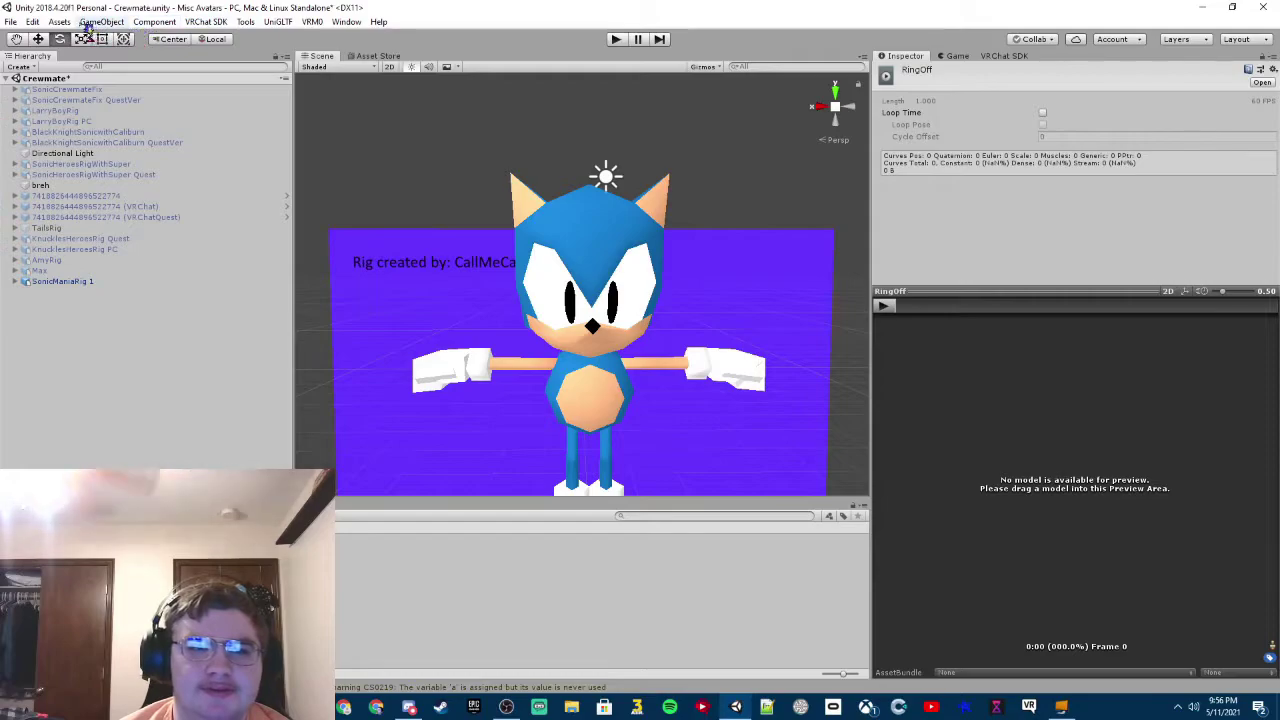
Open the Animation window for the RingOff clip and dock it beside the Hierarchy.
left_click(178, 22)
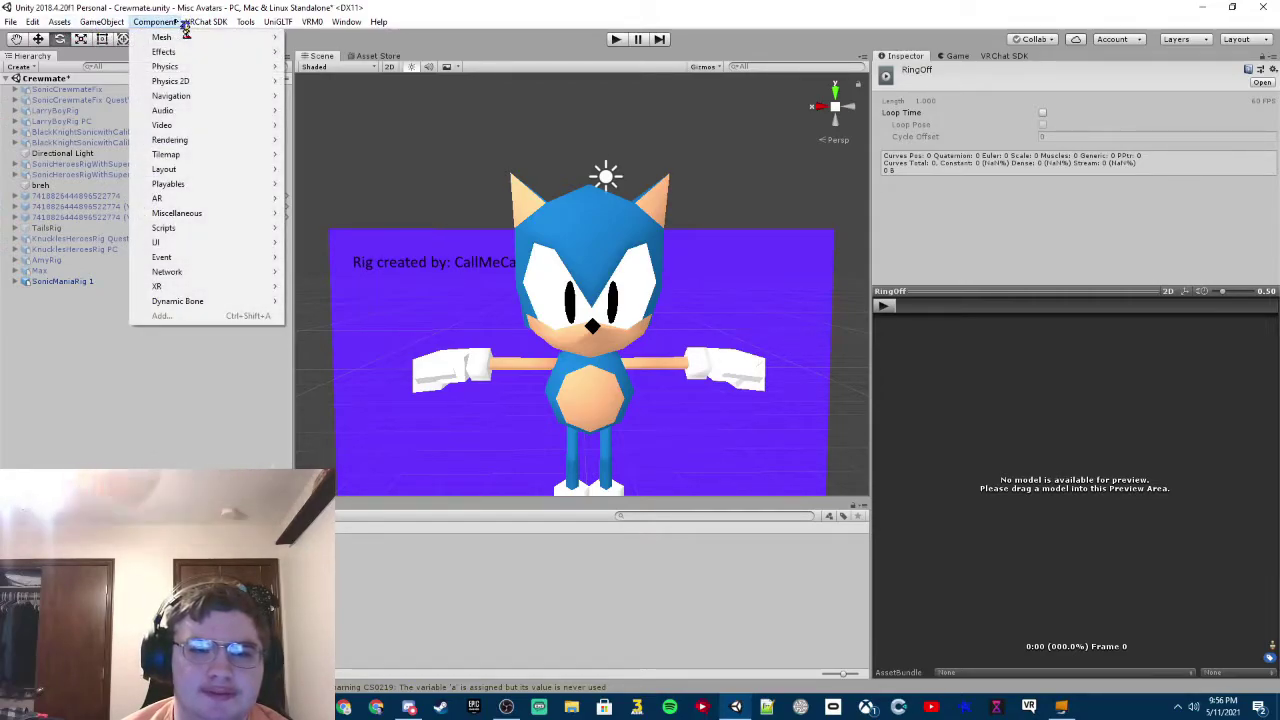
mouse_move(196, 38)
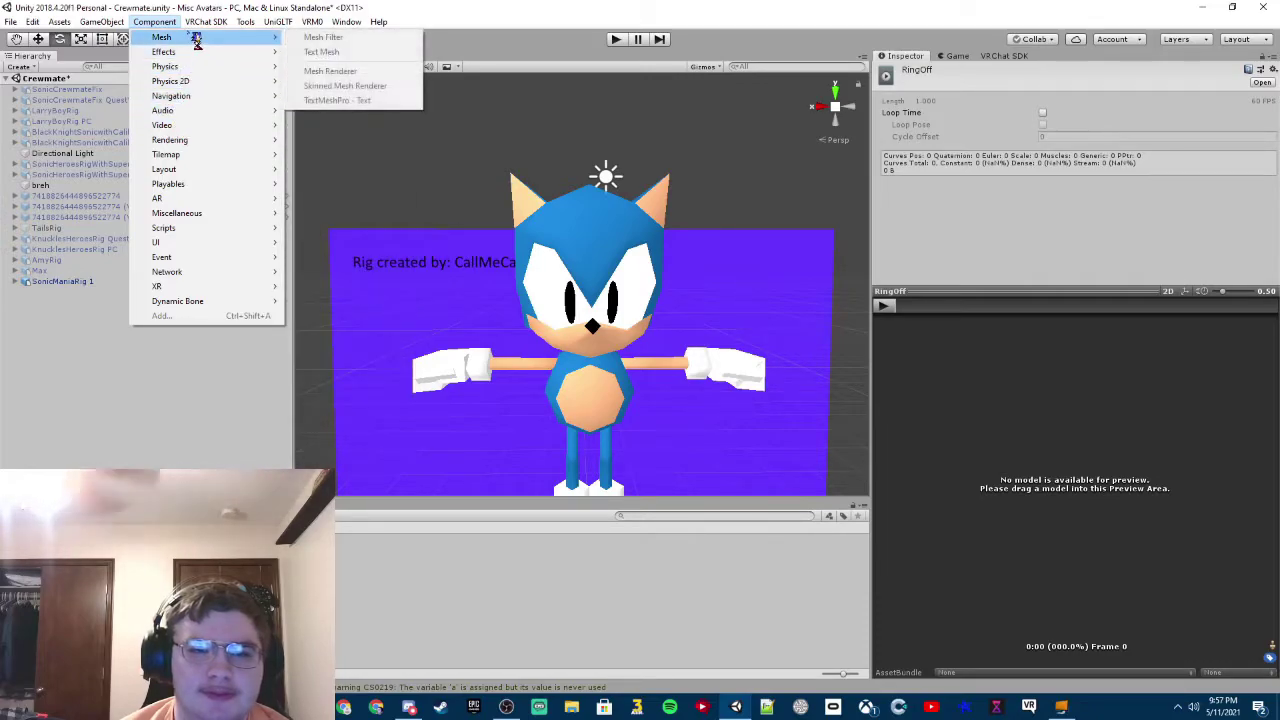
mouse_move(190, 116)
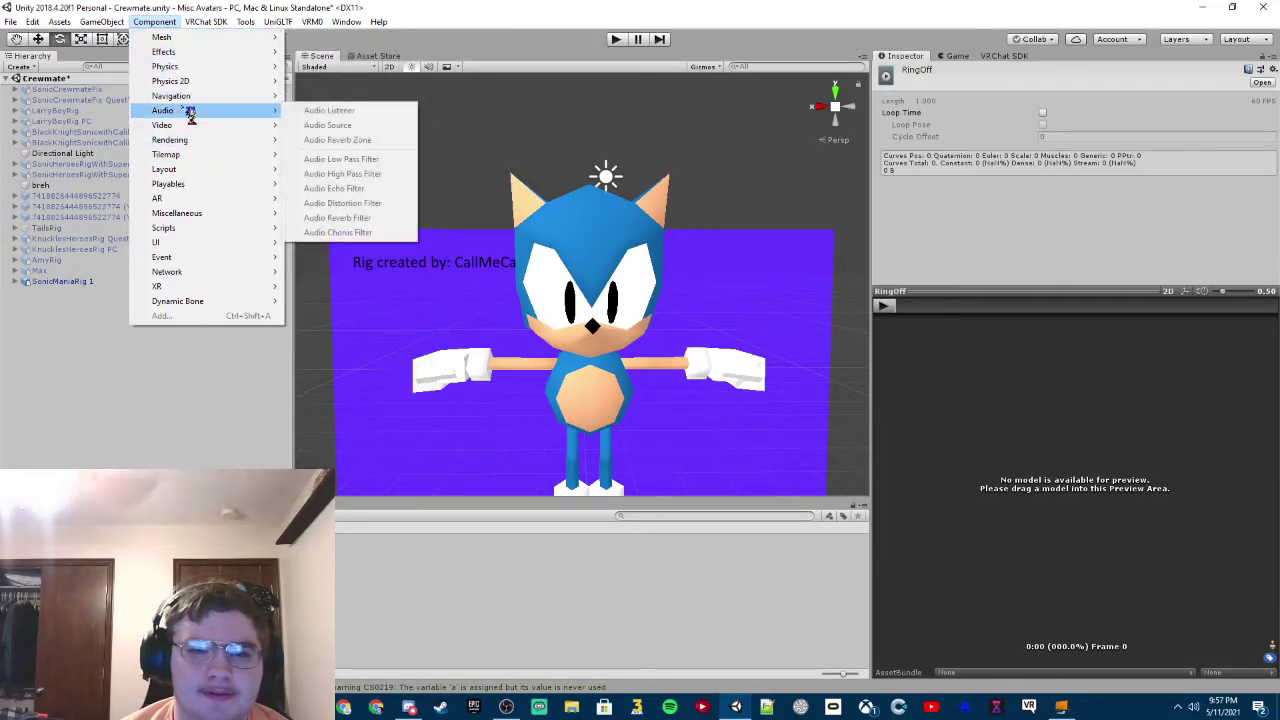
left_click(310, 66)
left_click(347, 22)
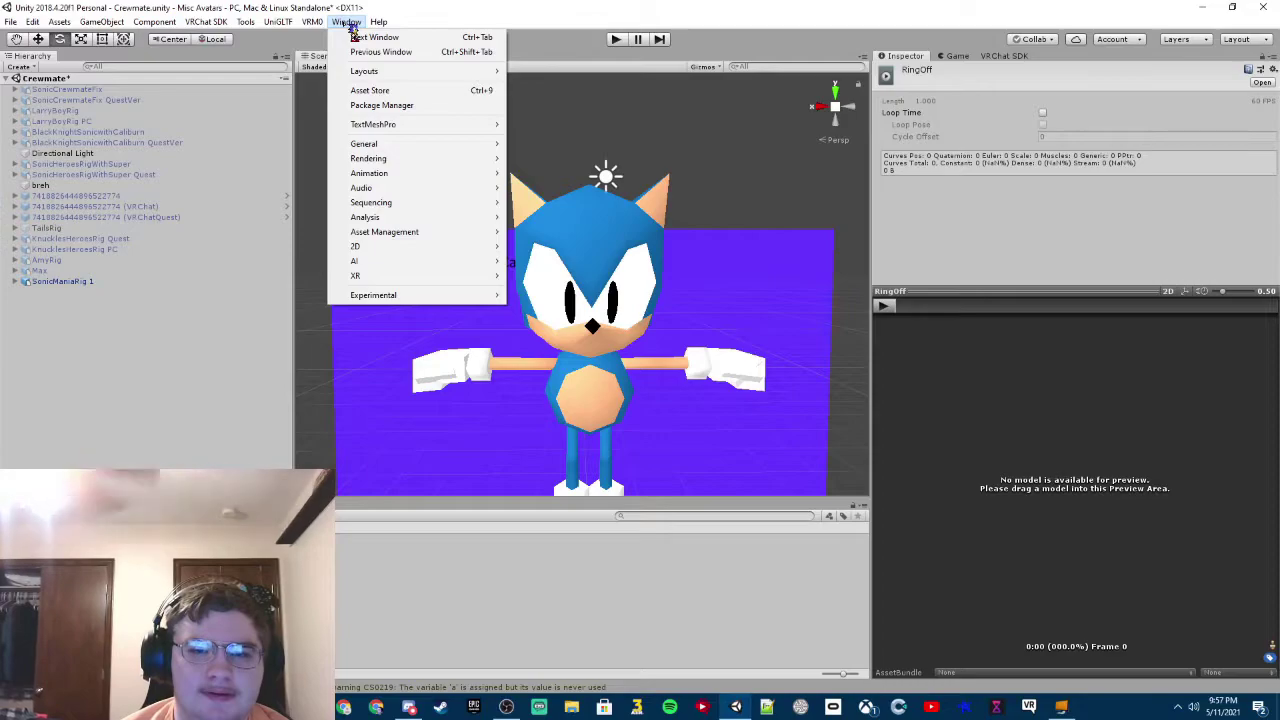
mouse_move(390, 175)
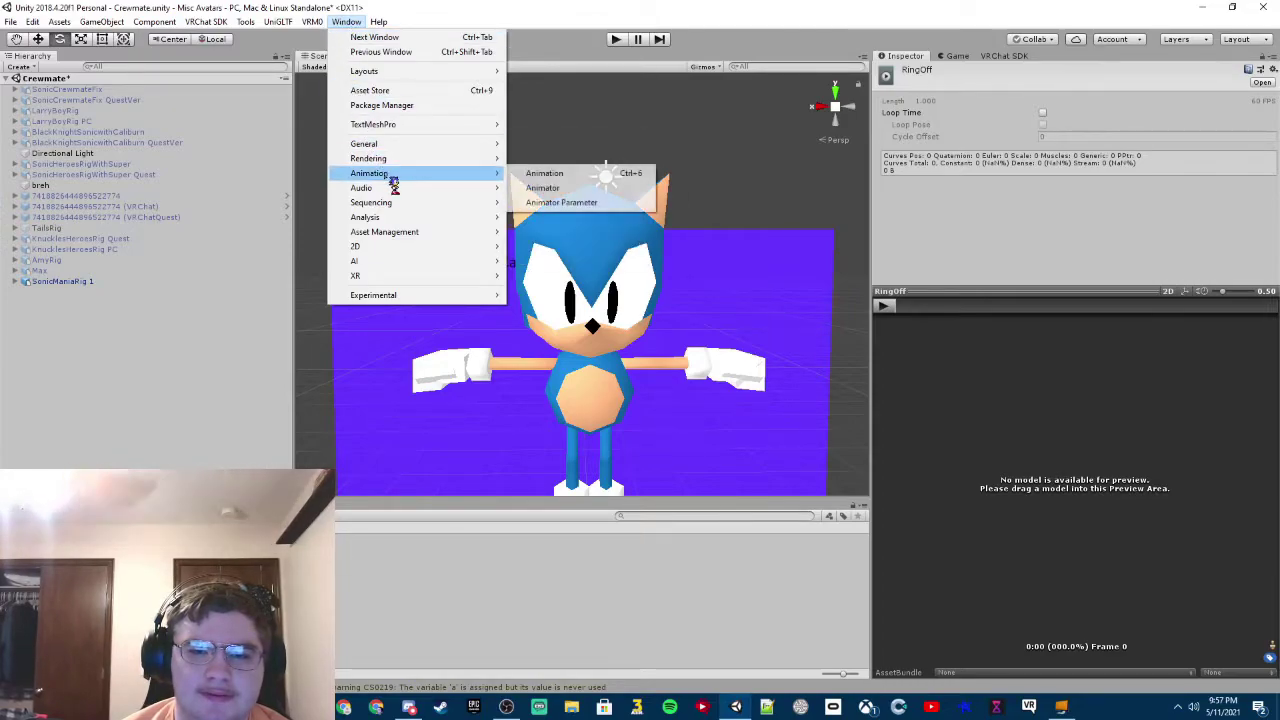
left_click(546, 178)
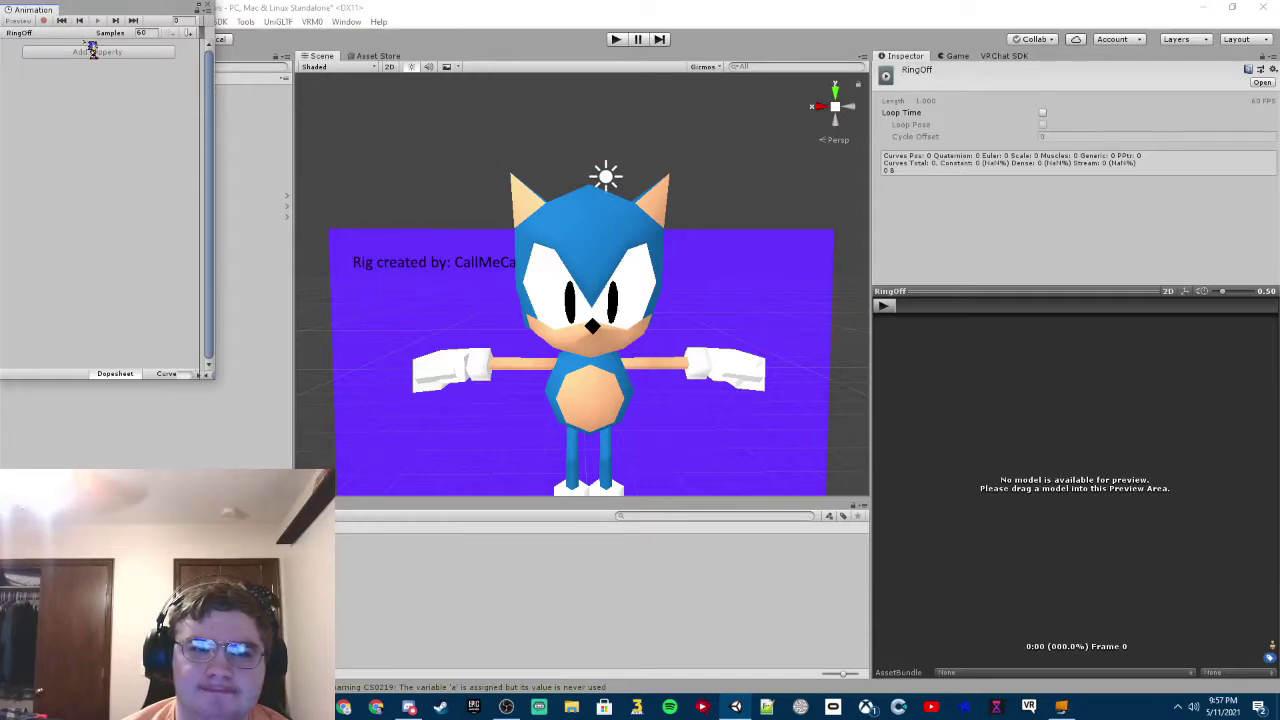
left_click_drag(48, 12, 240, 66)
left_click_drag(109, 58, 82, 58)
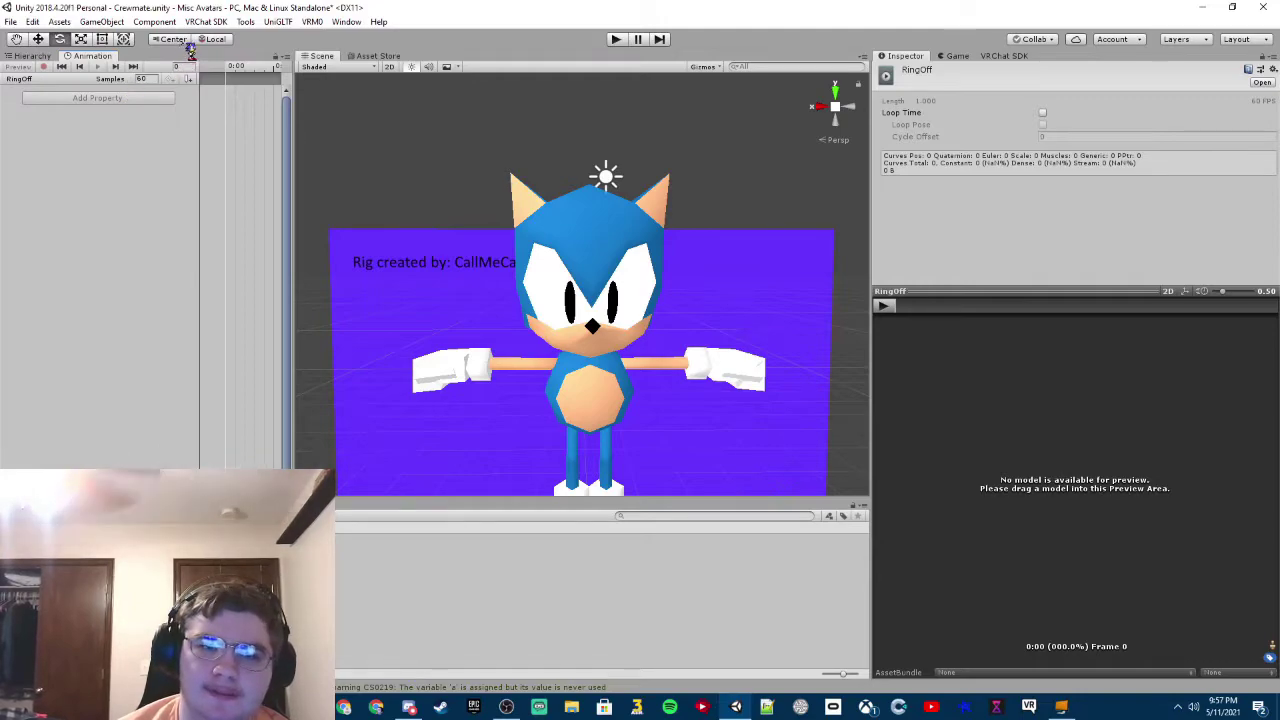
Open the Animator window and dock it beside the Animation window.
left_click(344, 22)
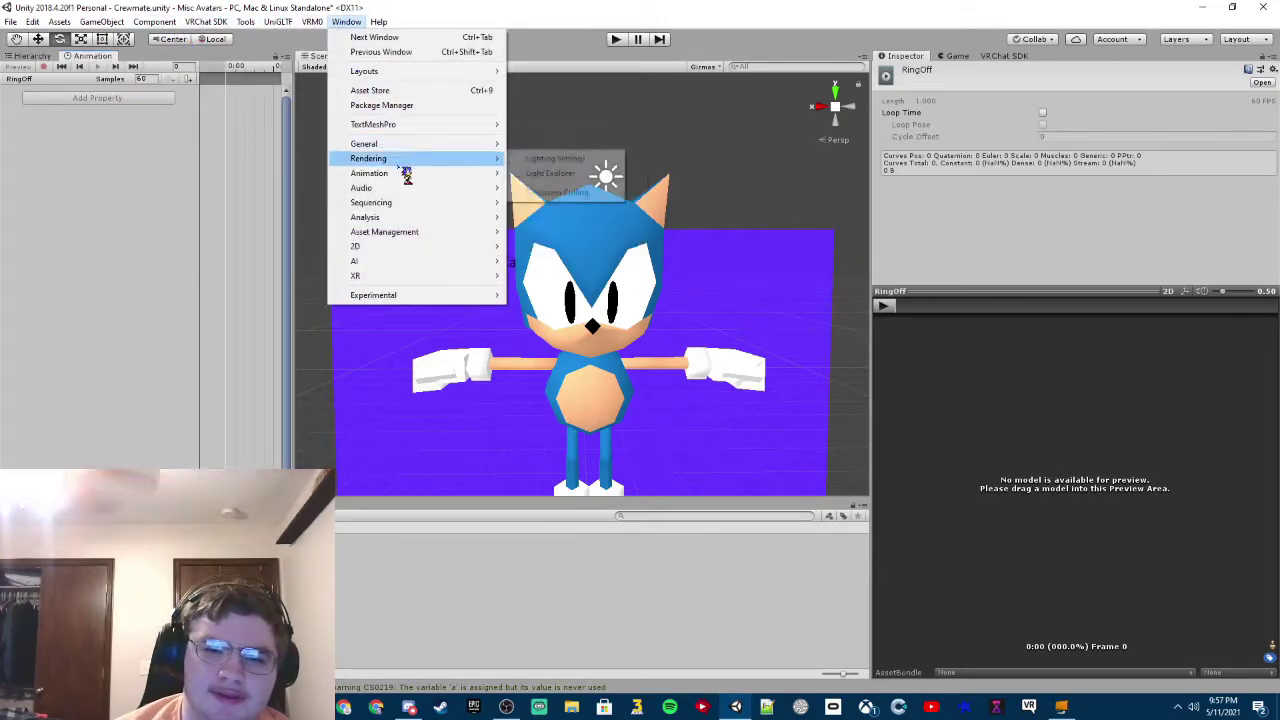
mouse_move(480, 173)
left_click(540, 189)
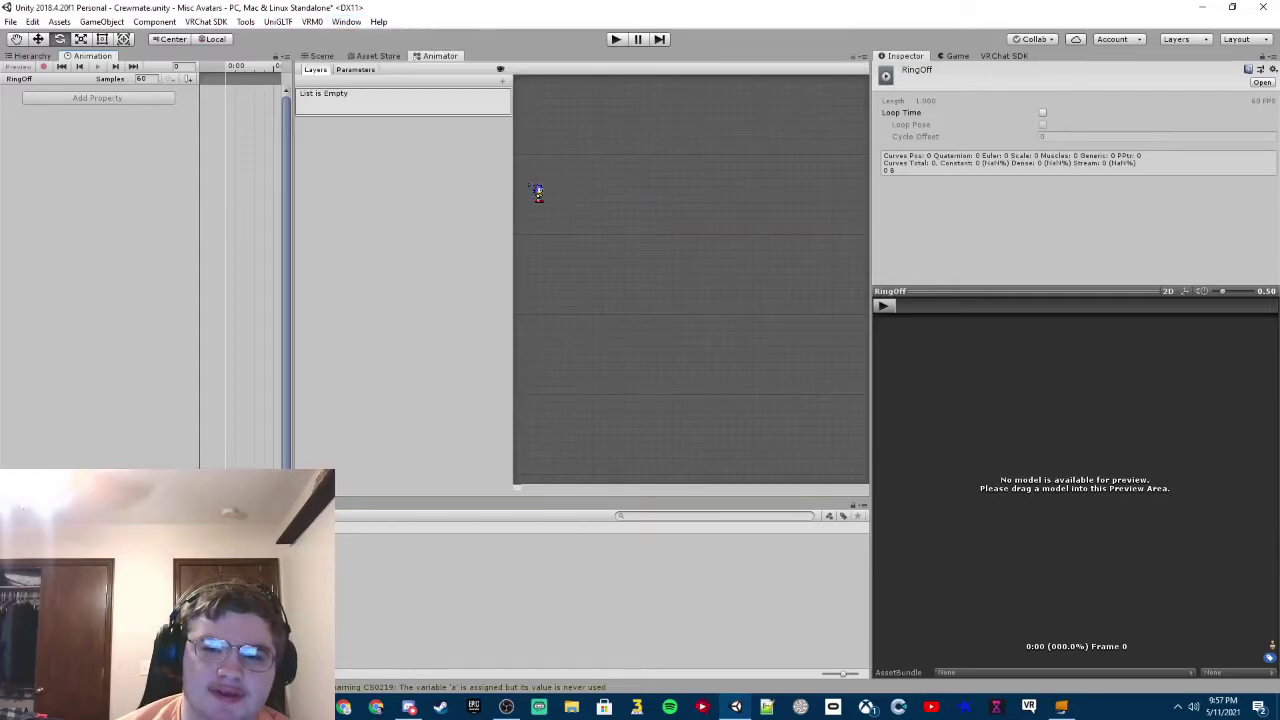
left_click_drag(443, 57, 152, 58)
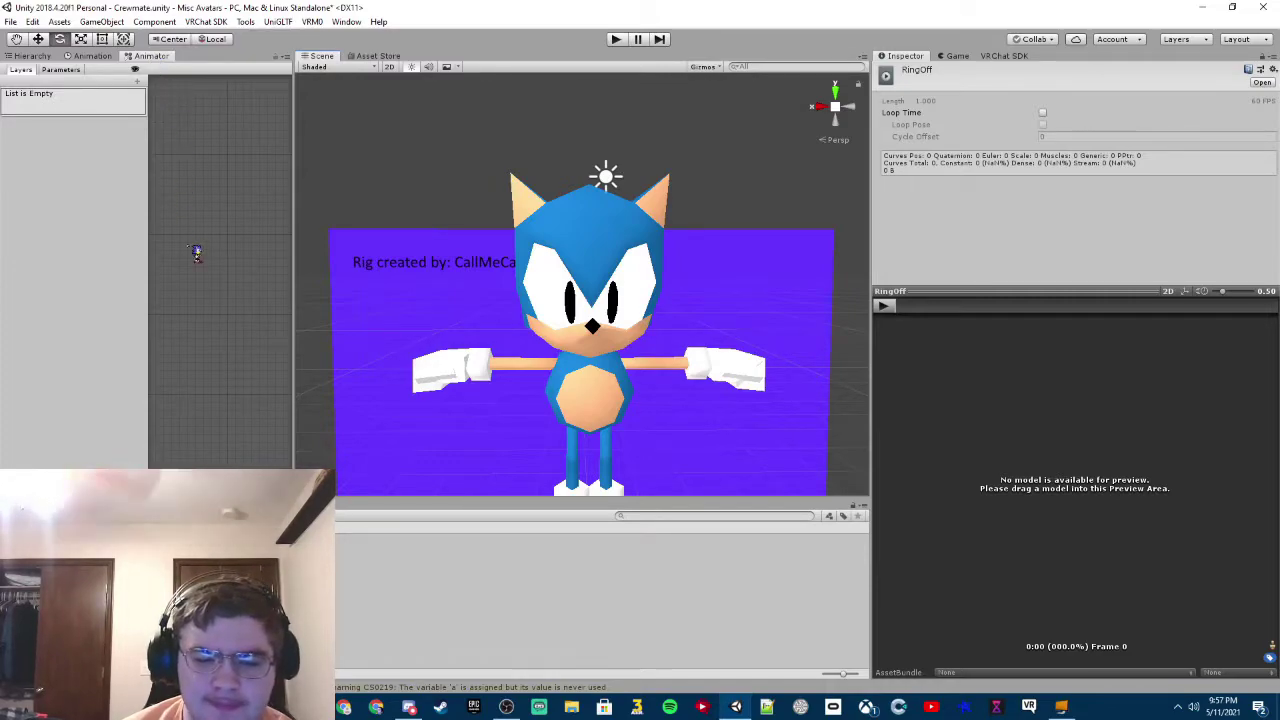
Assign SonicController to SonicManiaRig 1's Animator component and, after customizing the playable layers, as its FX layer.
left_click(587, 387)
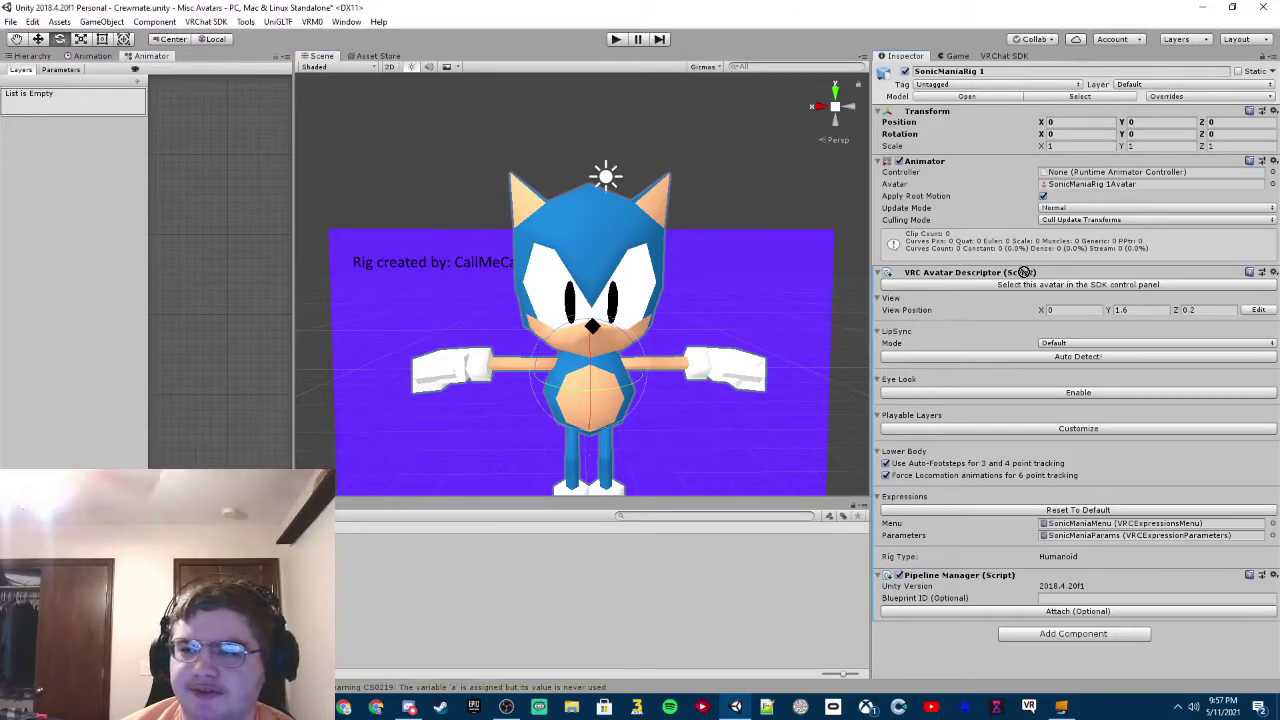
left_click_drag(1045, 233, 1086, 175)
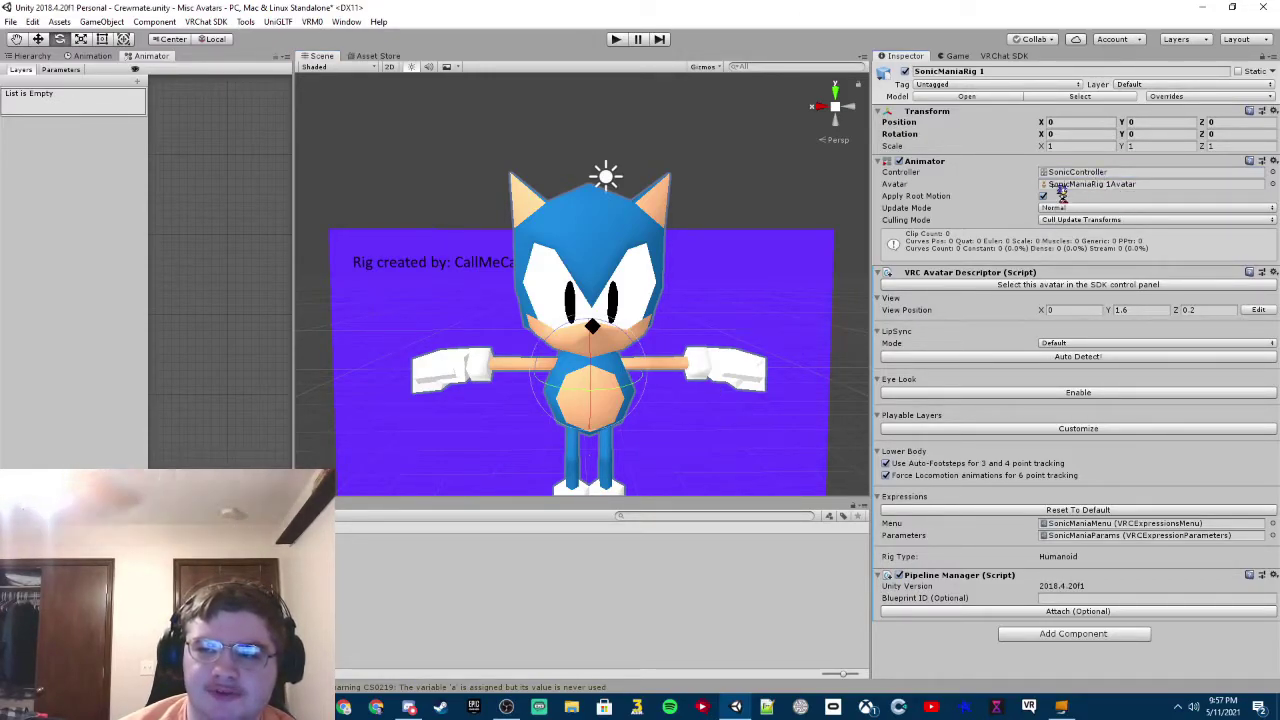
left_click(1010, 429)
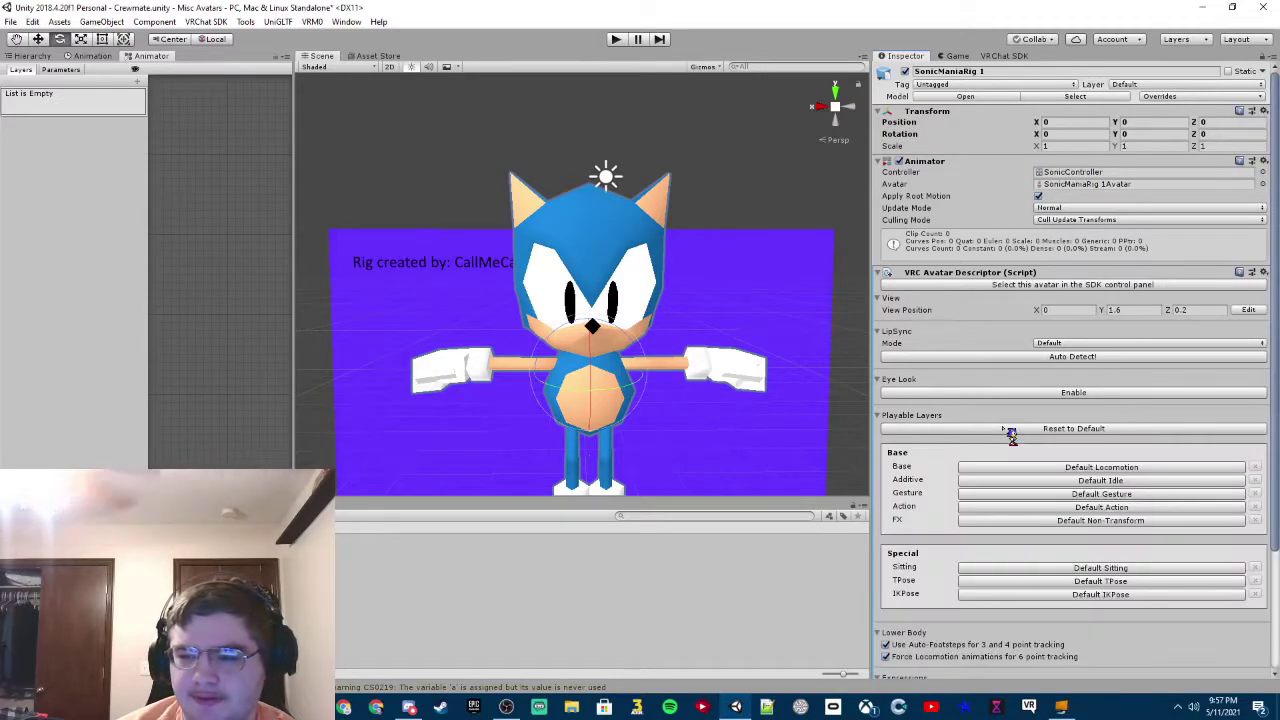
scroll(1010, 433, "down", 3)
left_click(1008, 401)
left_click_drag(427, 591, 767, 522)
left_click_drag(993, 393, 1000, 399)
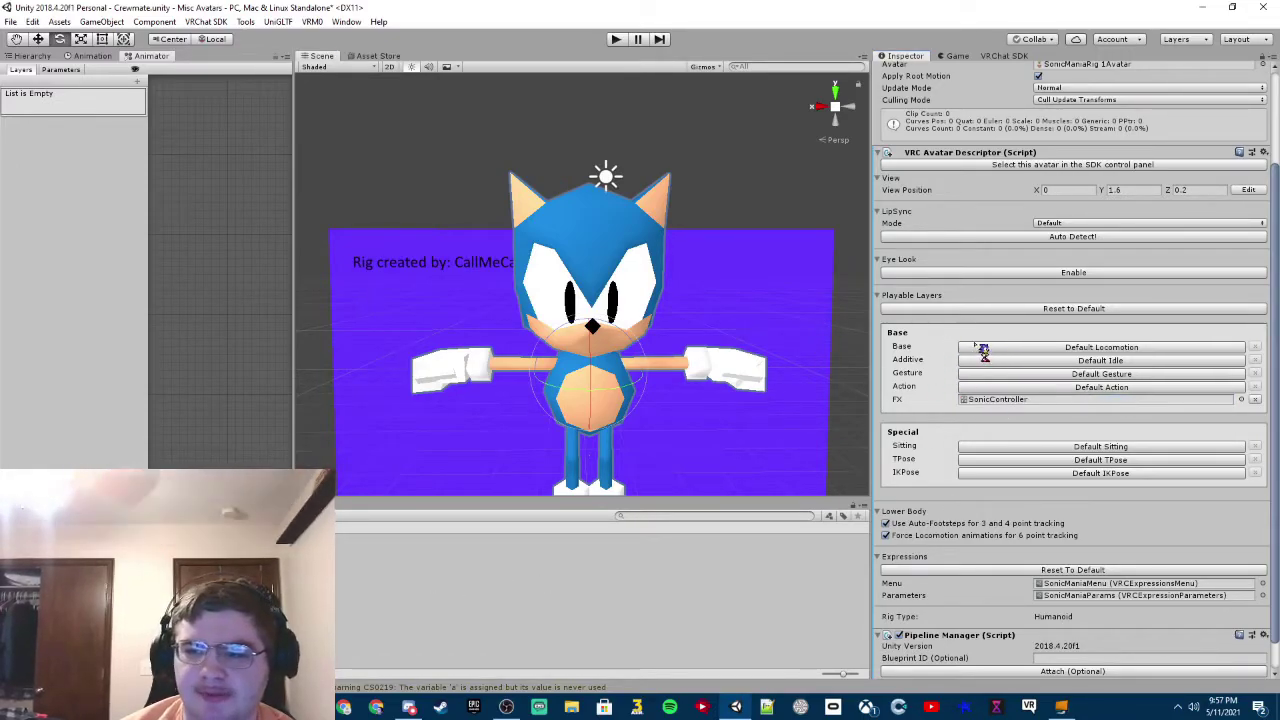
scroll(951, 486, "up", 1)
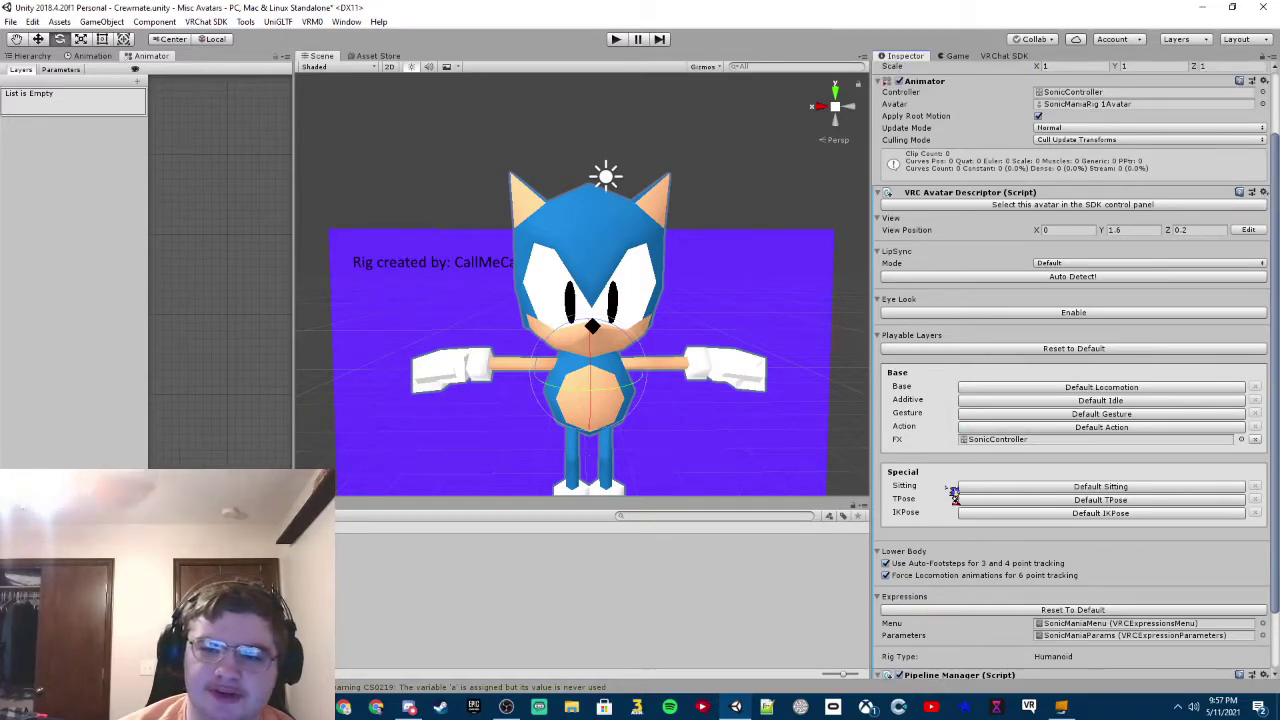
scroll(955, 495, "up", 2)
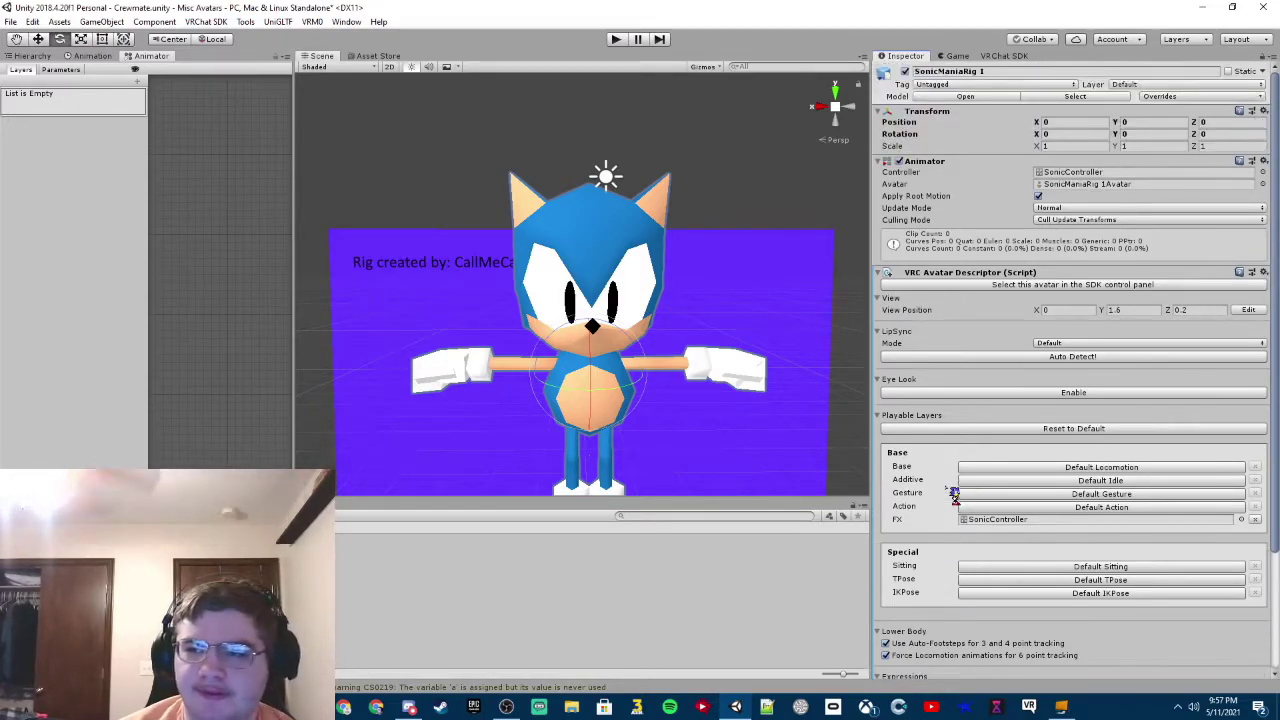
Enable AmyRig in the scene as a size reference for the Sonic avatar.
scroll(652, 370, "down", 2)
scroll(652, 372, "up", 1)
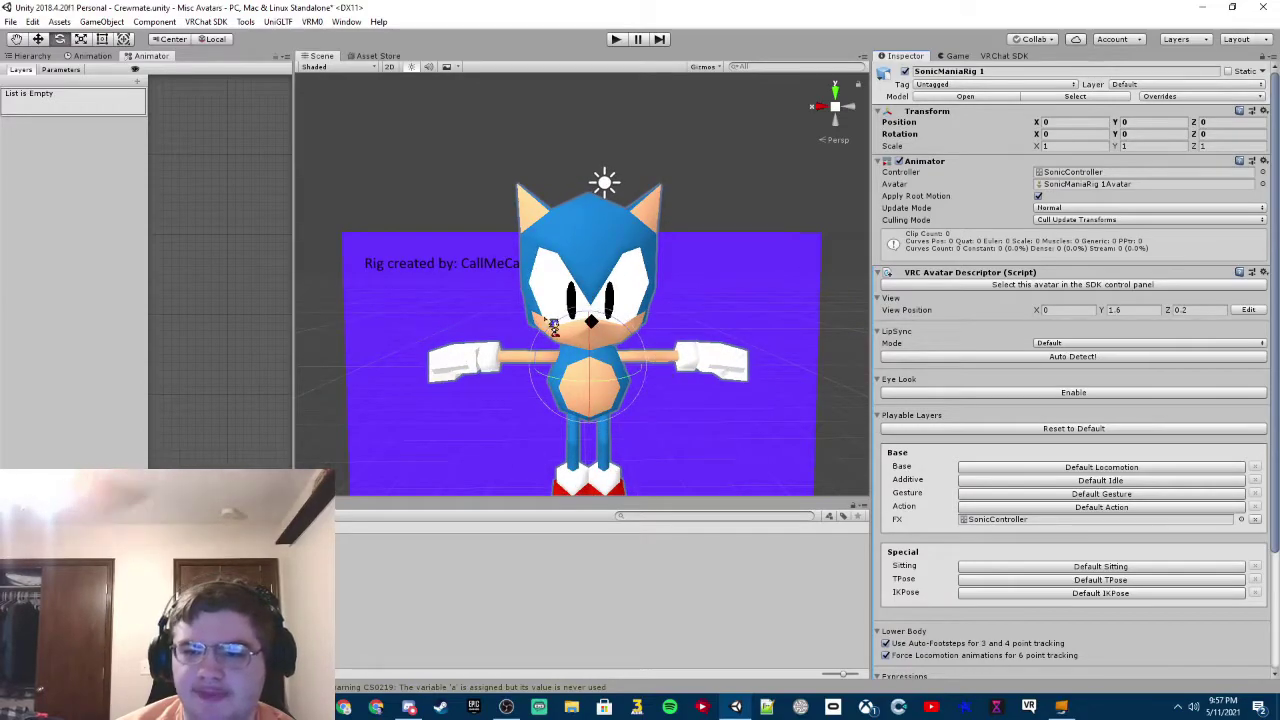
scroll(554, 330, "down", 3)
scroll(554, 330, "up", 1)
scroll(554, 330, "up", 3)
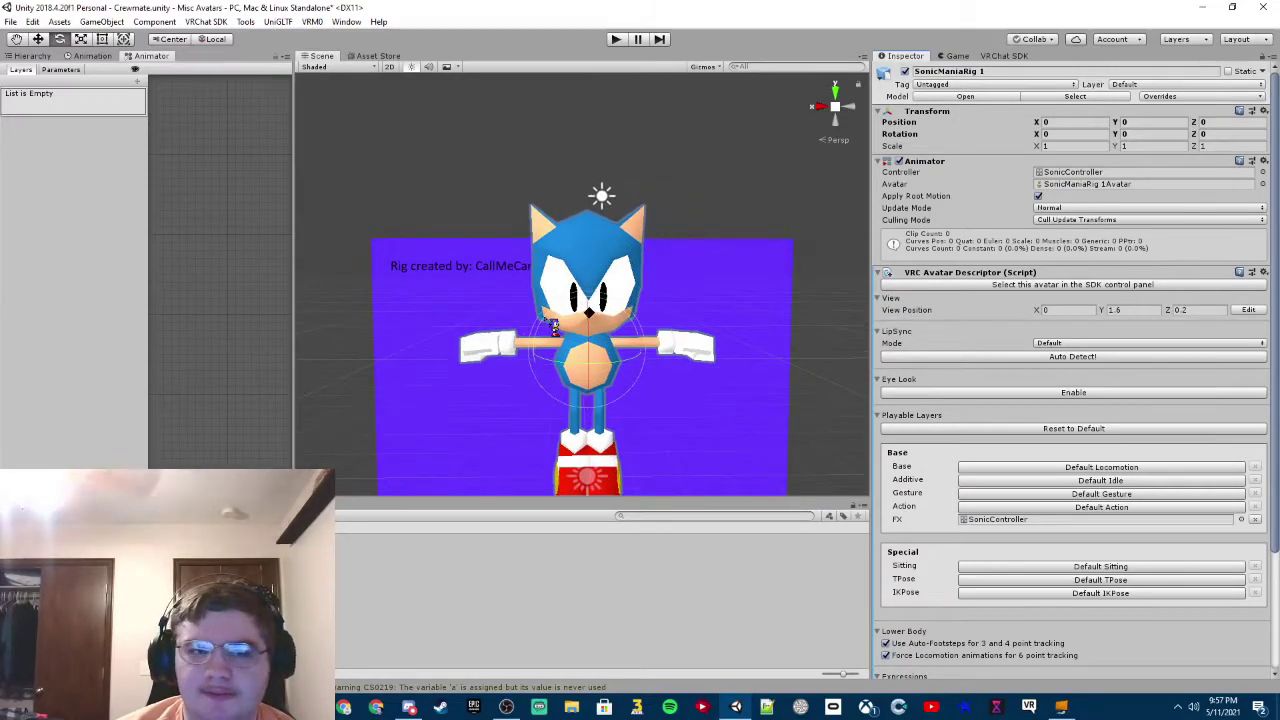
left_click(38, 56)
left_click(47, 260)
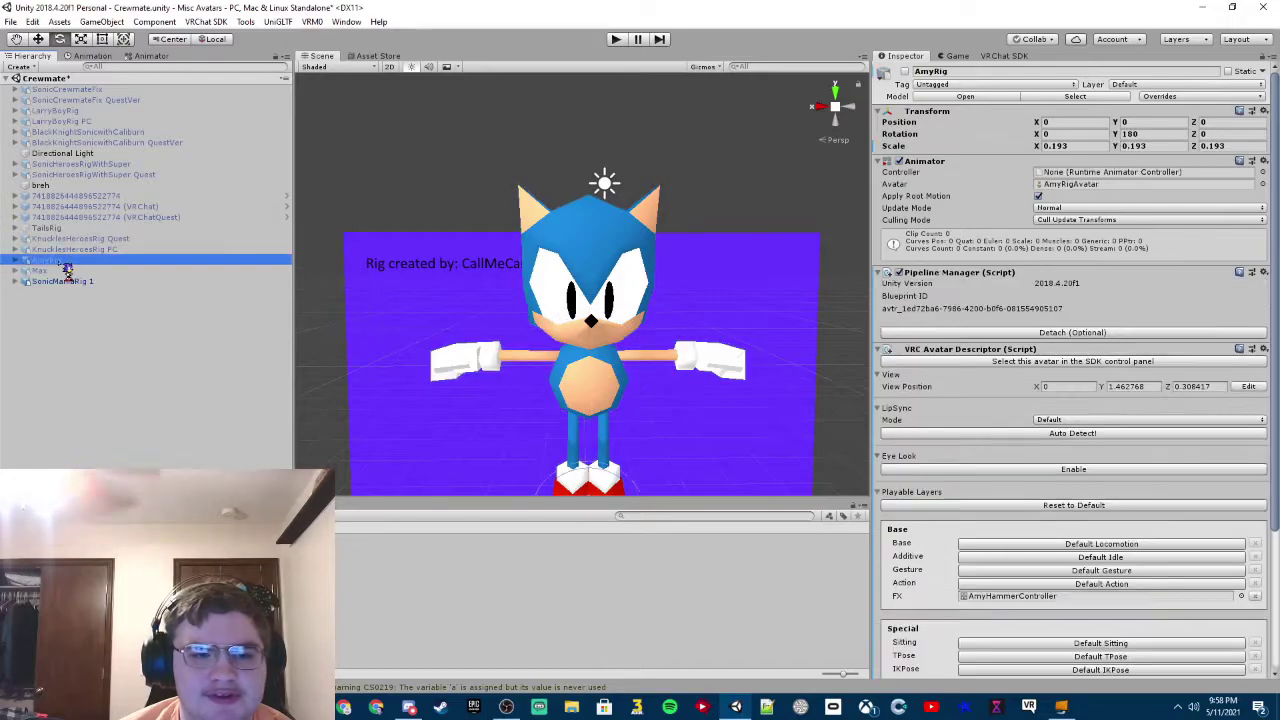
left_click(905, 71)
scroll(790, 190, "down", 1)
Scale SonicManiaRig 1 to 0.2 on the X, Y and Z axes.
left_click(630, 260)
left_click(1074, 144)
type("0.2")
left_click(1156, 145)
type("0.2")
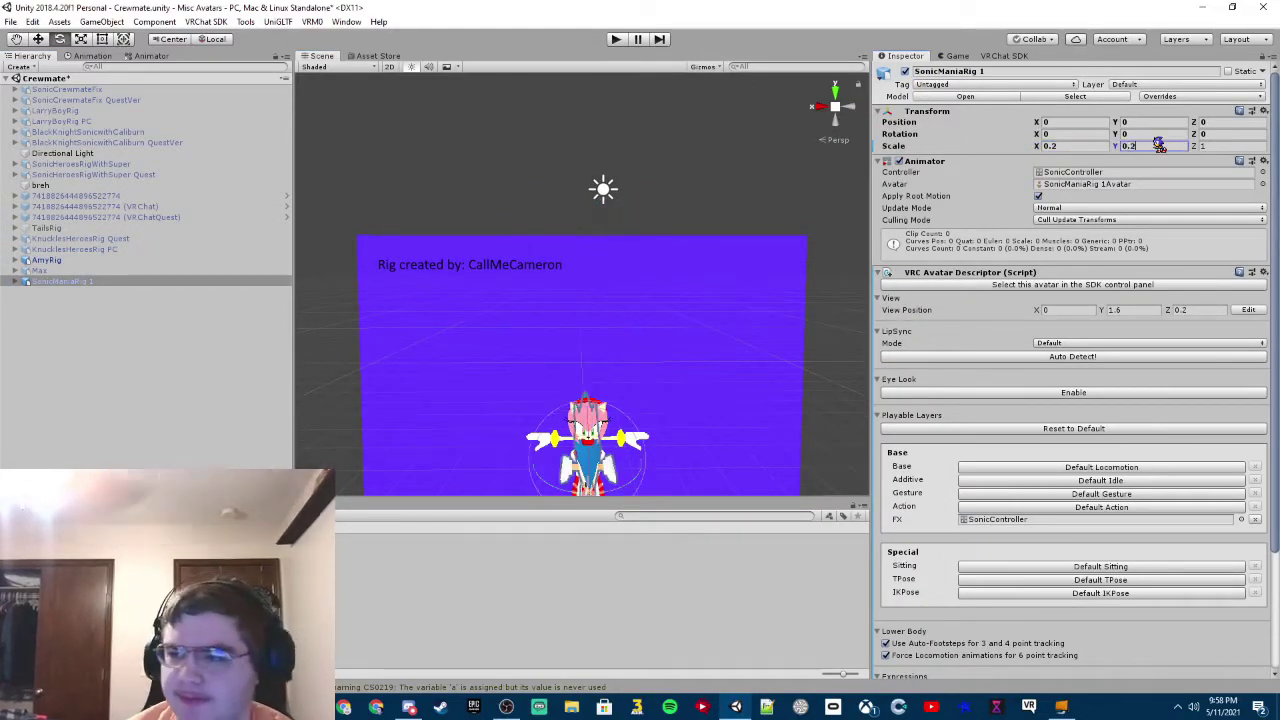
left_click(1220, 145)
type("0.2")
scroll(680, 423, "up", 2)
Set SonicManiaRig 1's scale to 0.3 on the X, Y and Z axes.
left_click(1070, 145)
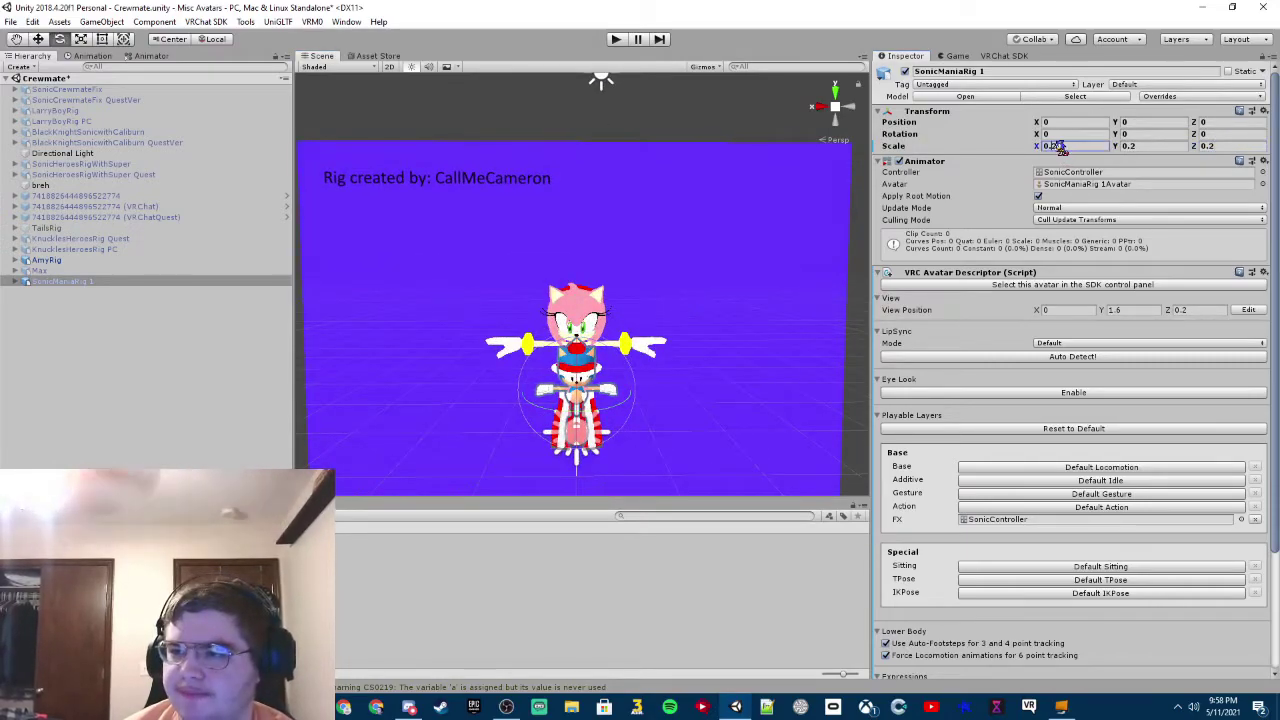
type("0.4")
key("BackSpace")
type("3")
left_click(1150, 145)
type("0.3")
left_click(1222, 145)
type("0.3")
scroll(600, 330, "up", 3)
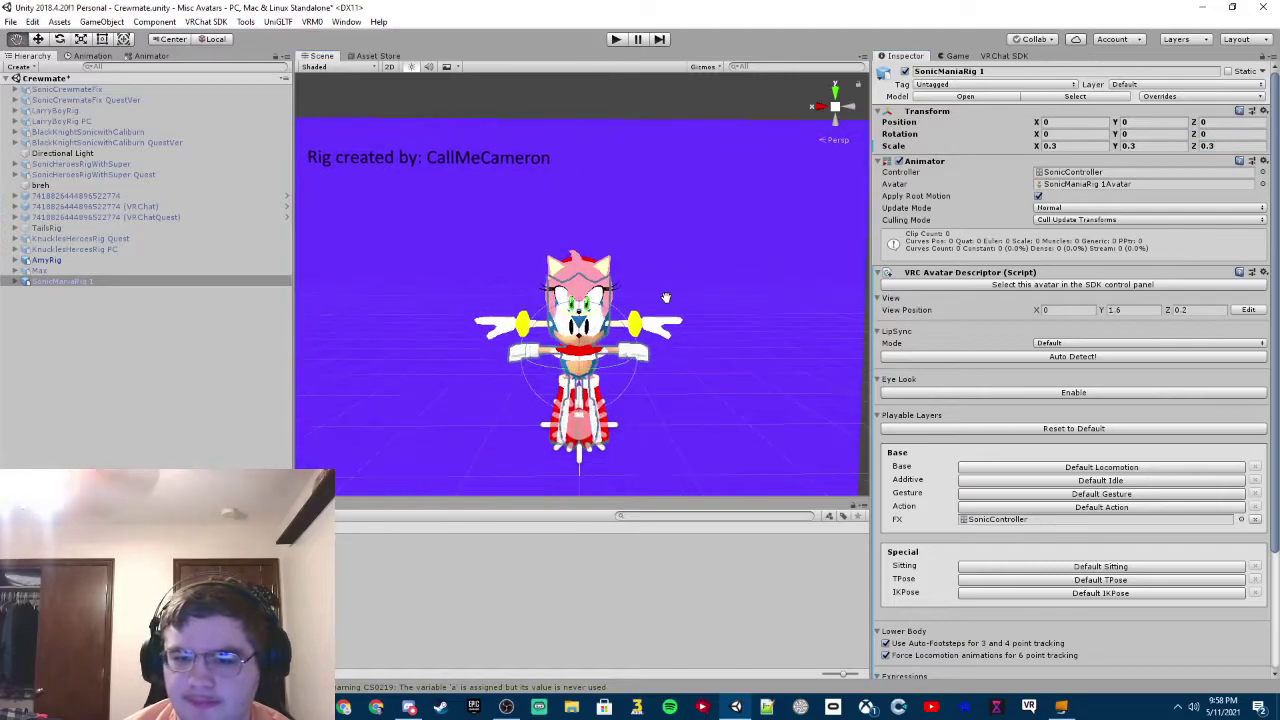
Disable AmyRig in the scene and reselect SonicManiaRig 1.
left_click(186, 260)
left_click(578, 358)
scroll(578, 358, "up", 3)
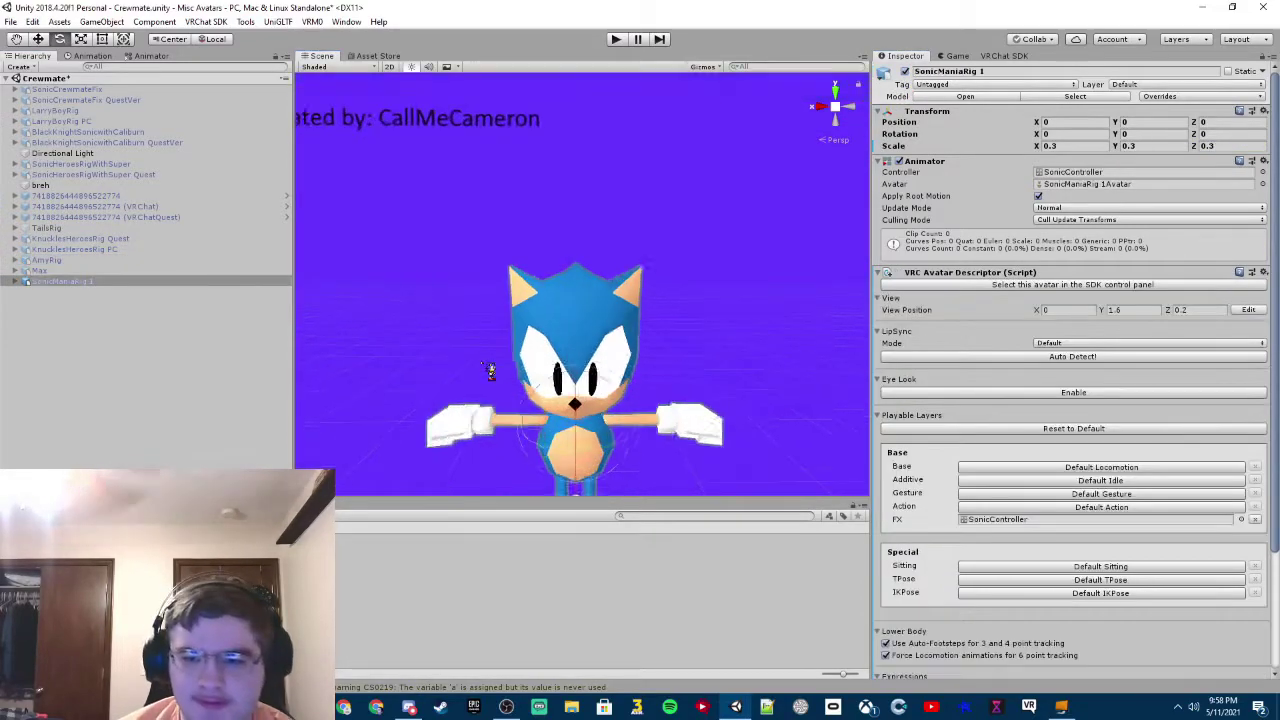
Move the avatar's view position to the front of the face between the eyes, at about Y 1.19 and Z 0.27.
left_click(1248, 309)
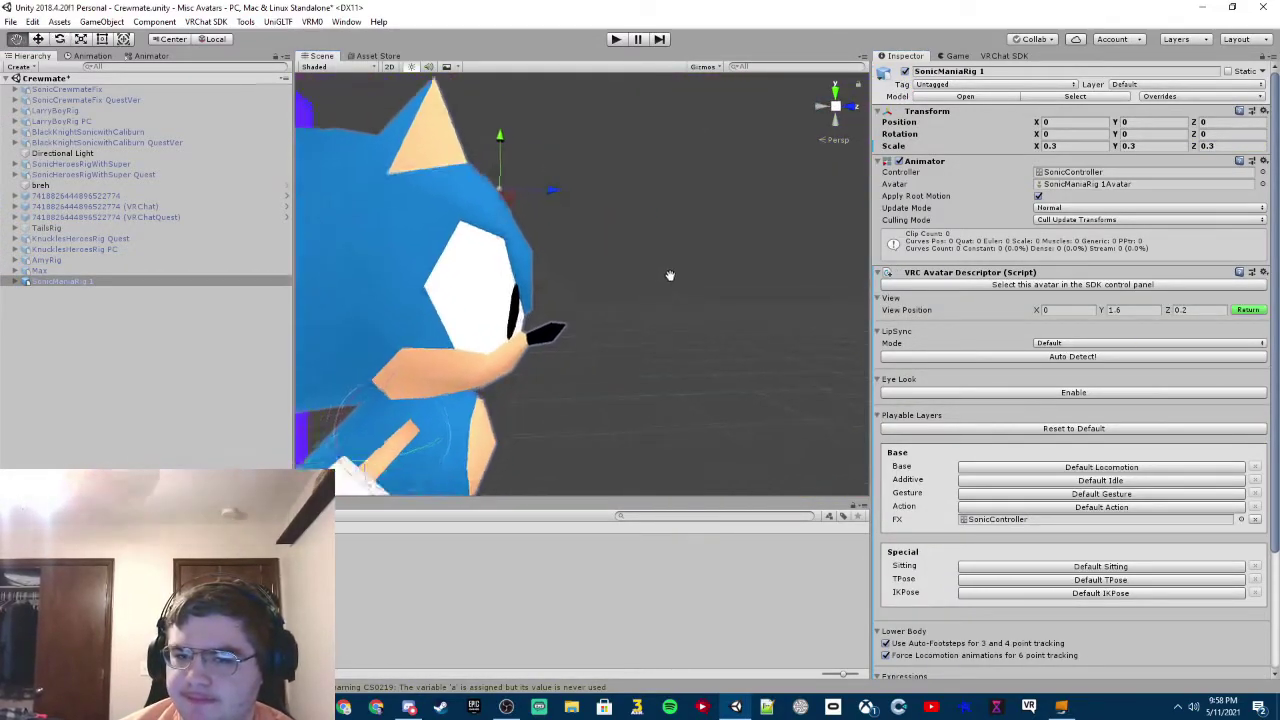
left_click_drag(520, 230, 587, 296)
scroll(514, 297, "up", 2)
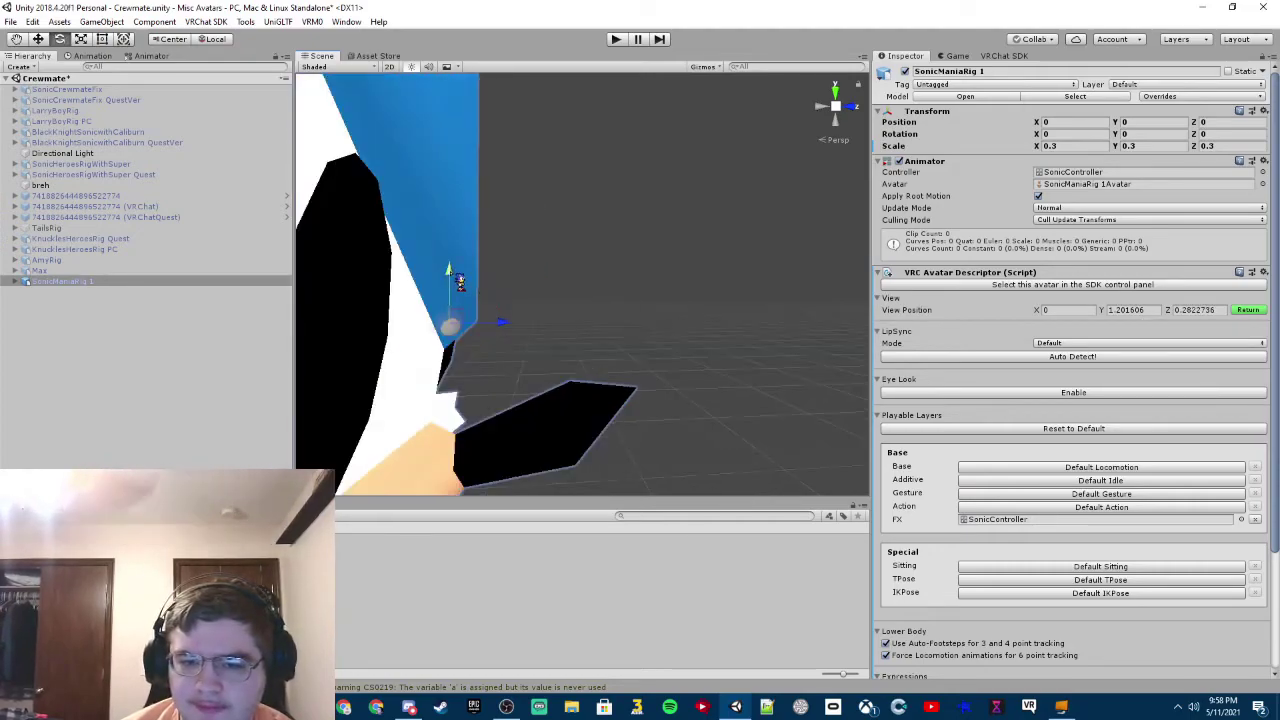
left_click_drag(709, 306, 791, 300, "alt")
scroll(600, 300, "down", 3)
scroll(600, 300, "up", 2)
scroll(983, 378, "down", 3)
left_click(1248, 190)
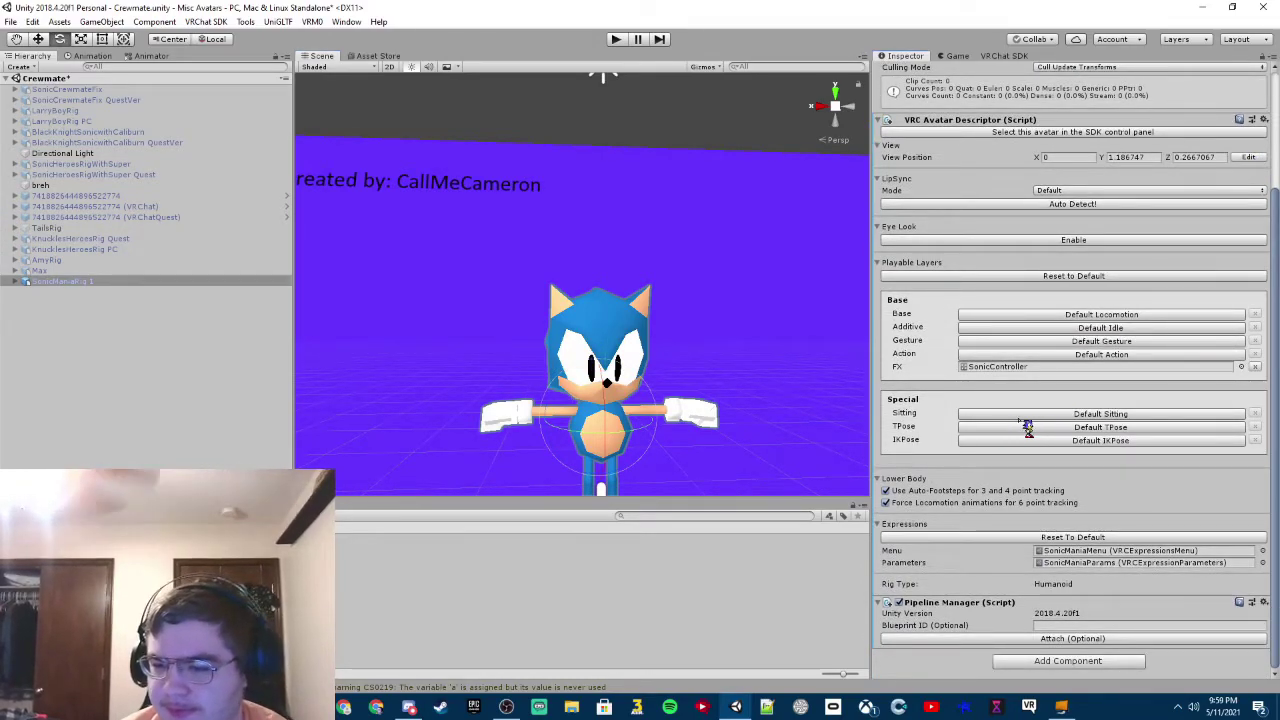
scroll(950, 441, "up", 5)
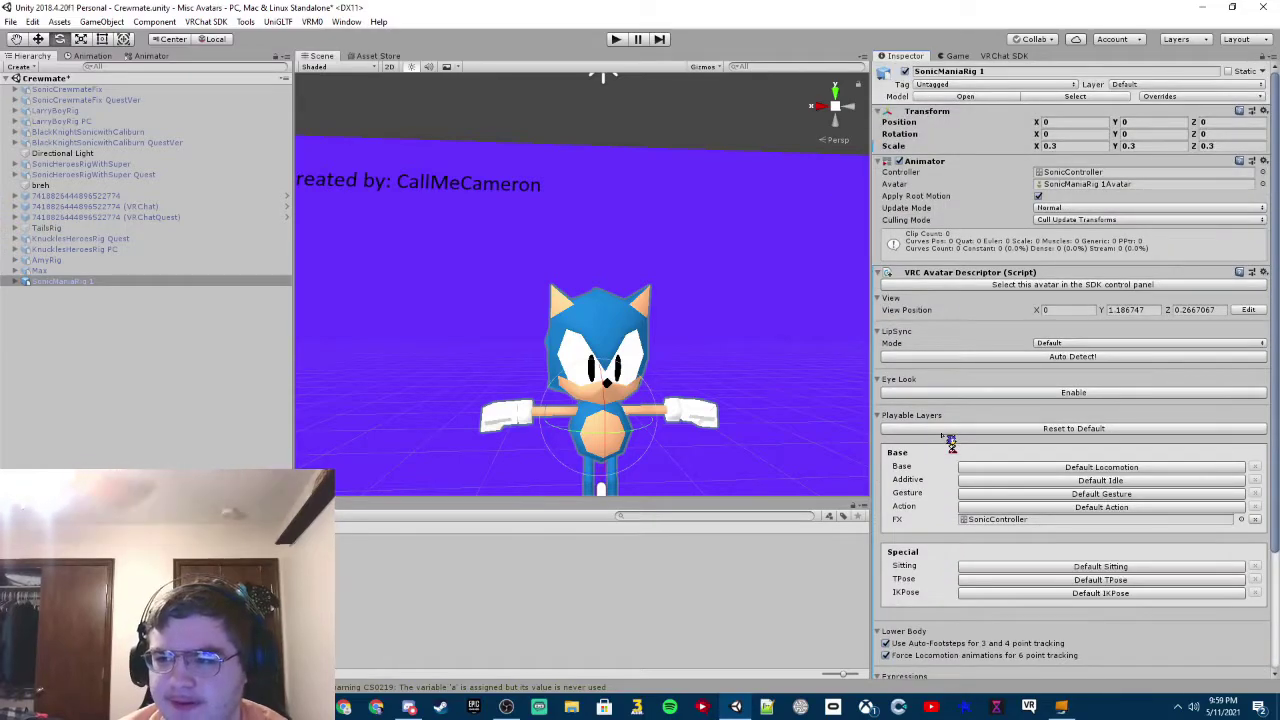
scroll(771, 374, "down", 2)
middle_click_drag(766, 391, 730, 322)
scroll(1066, 457, "down", 4)
scroll(1086, 486, "up", 4)
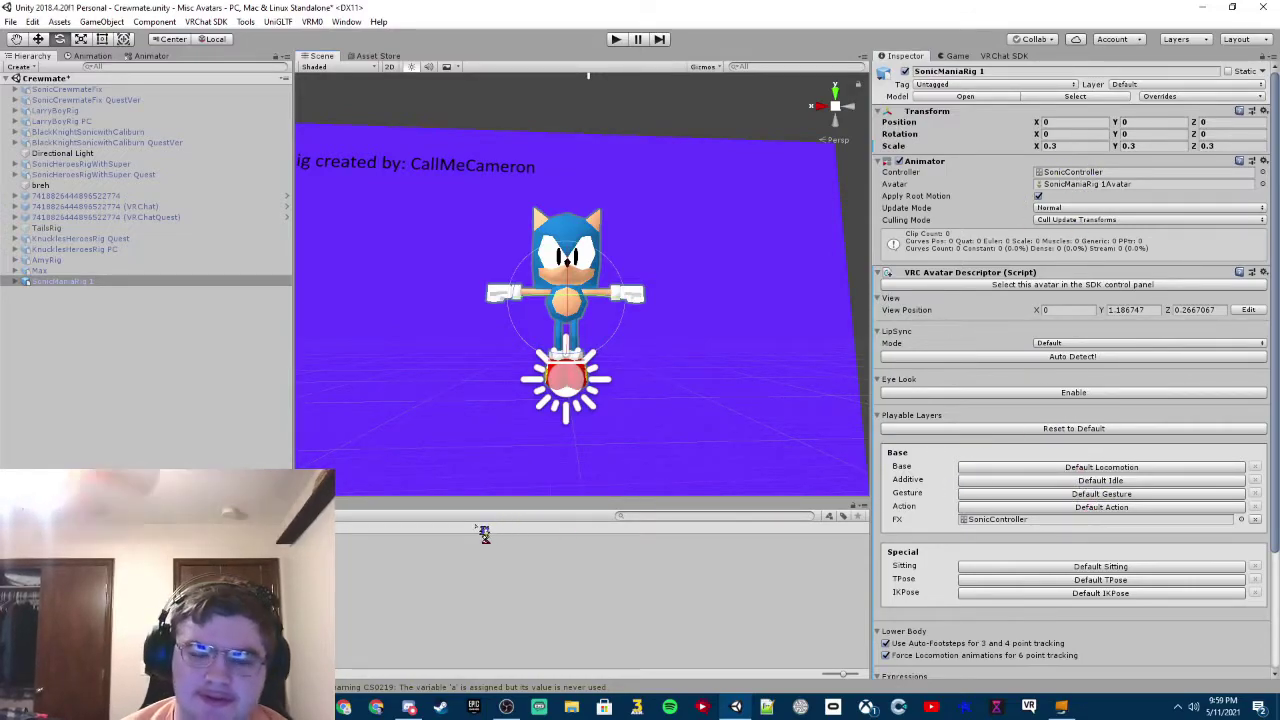
scroll(526, 406, "up", 1)
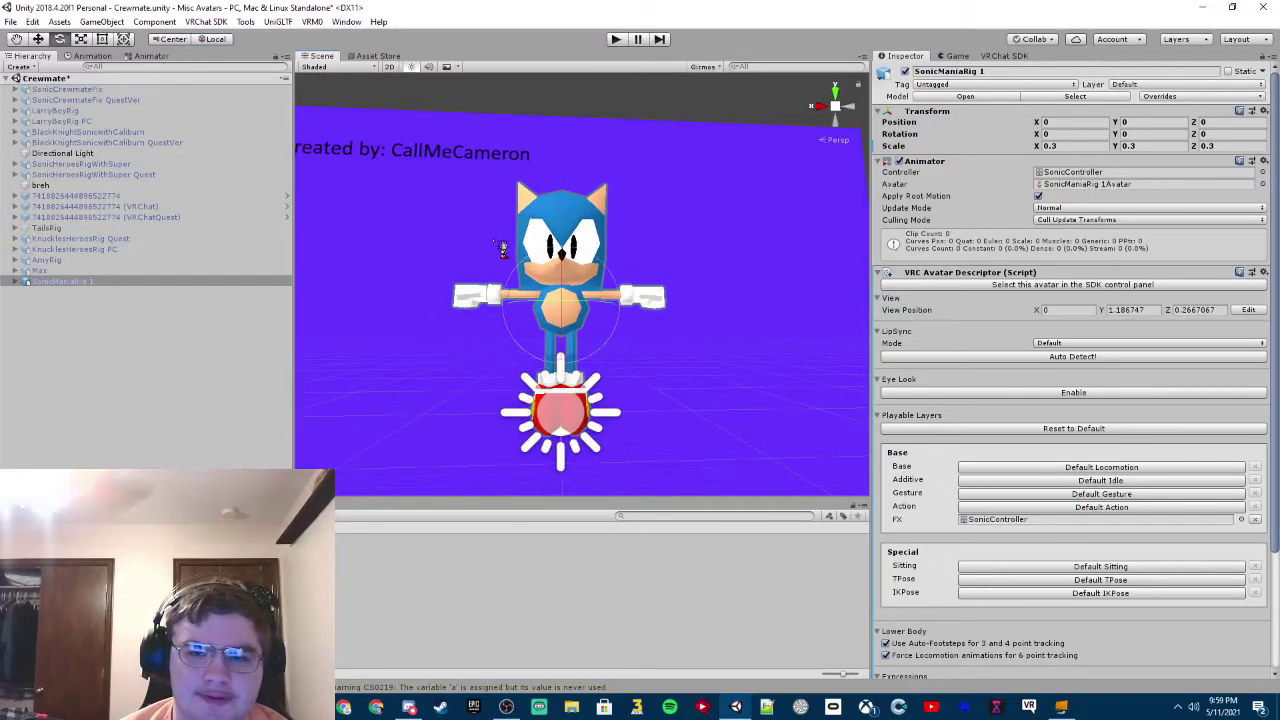
Show SonicController's Base Layer graph in the Animator window and widen the window to fit its states.
left_click(152, 56)
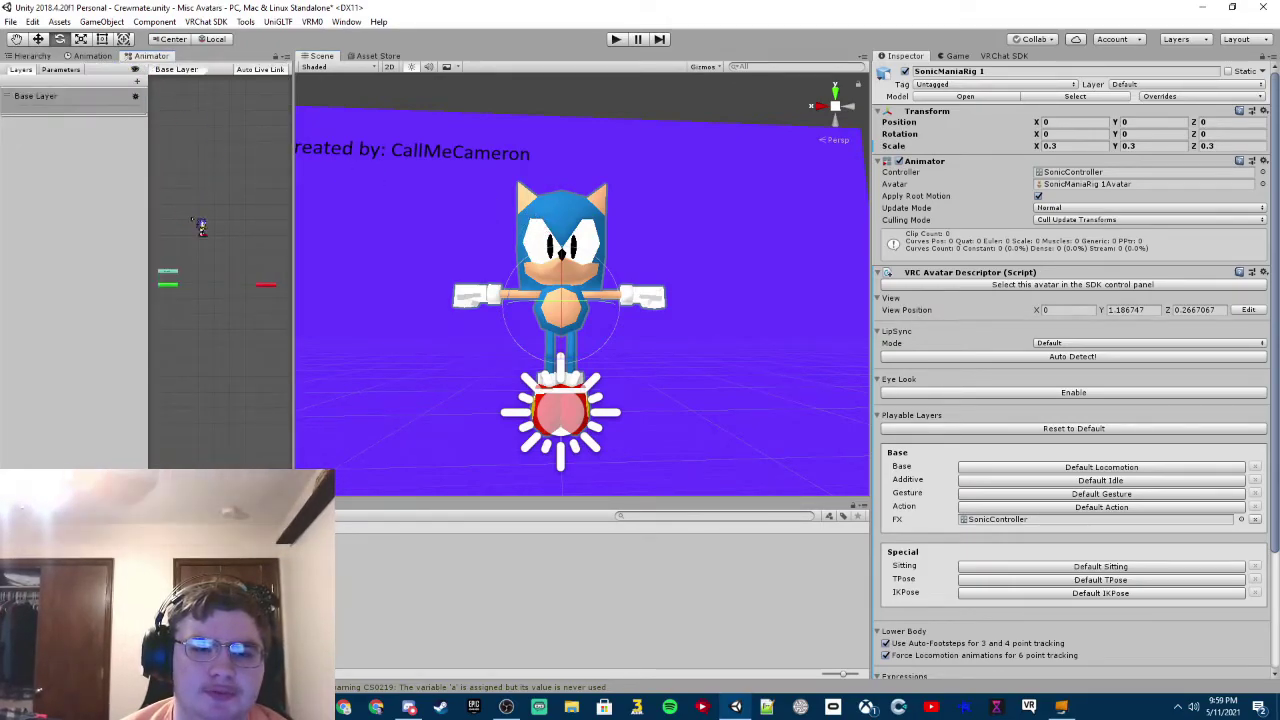
scroll(191, 294, "up", 3)
middle_click_drag(193, 297, 260, 332)
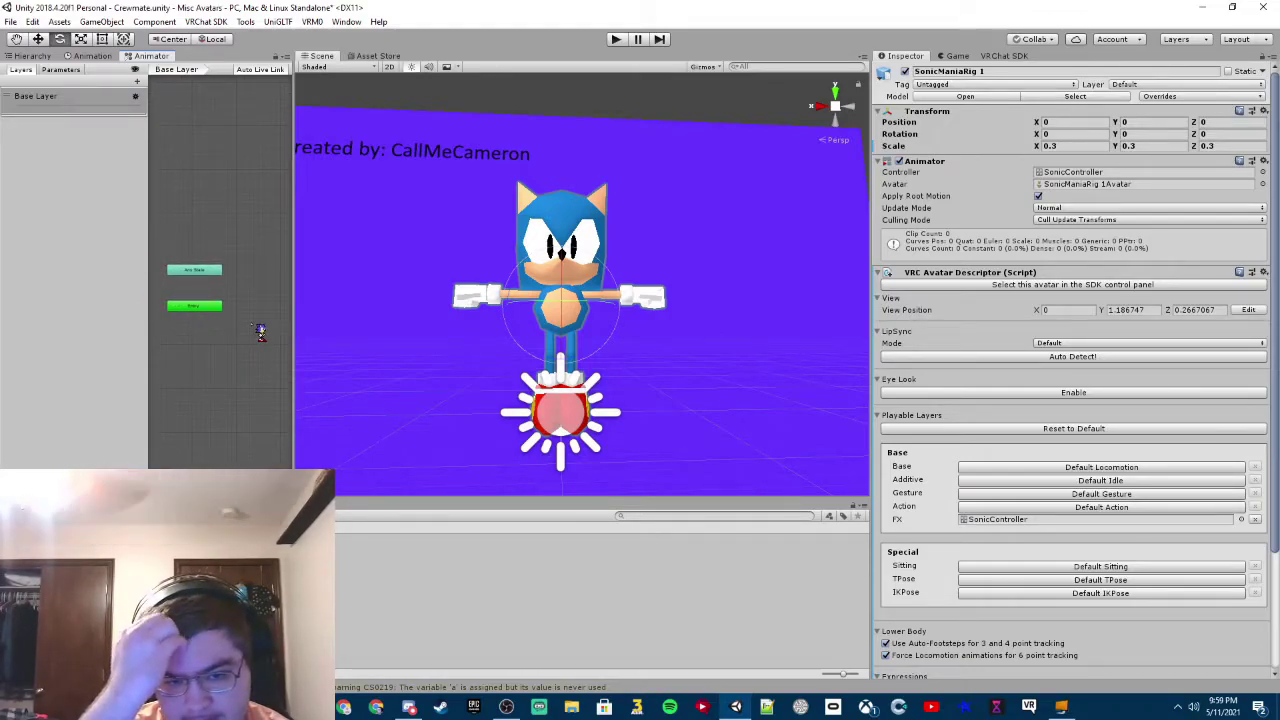
scroll(260, 332, "up", 2)
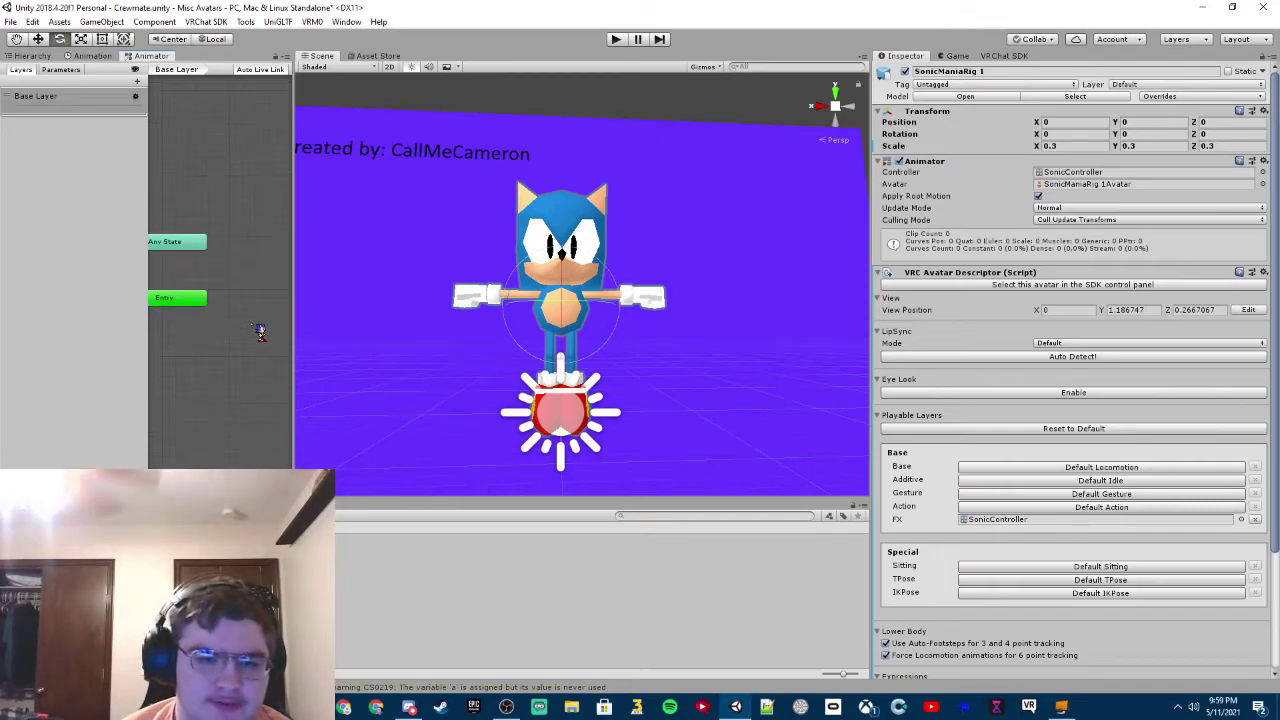
scroll(262, 334, "down", 4)
scroll(250, 335, "up", 3)
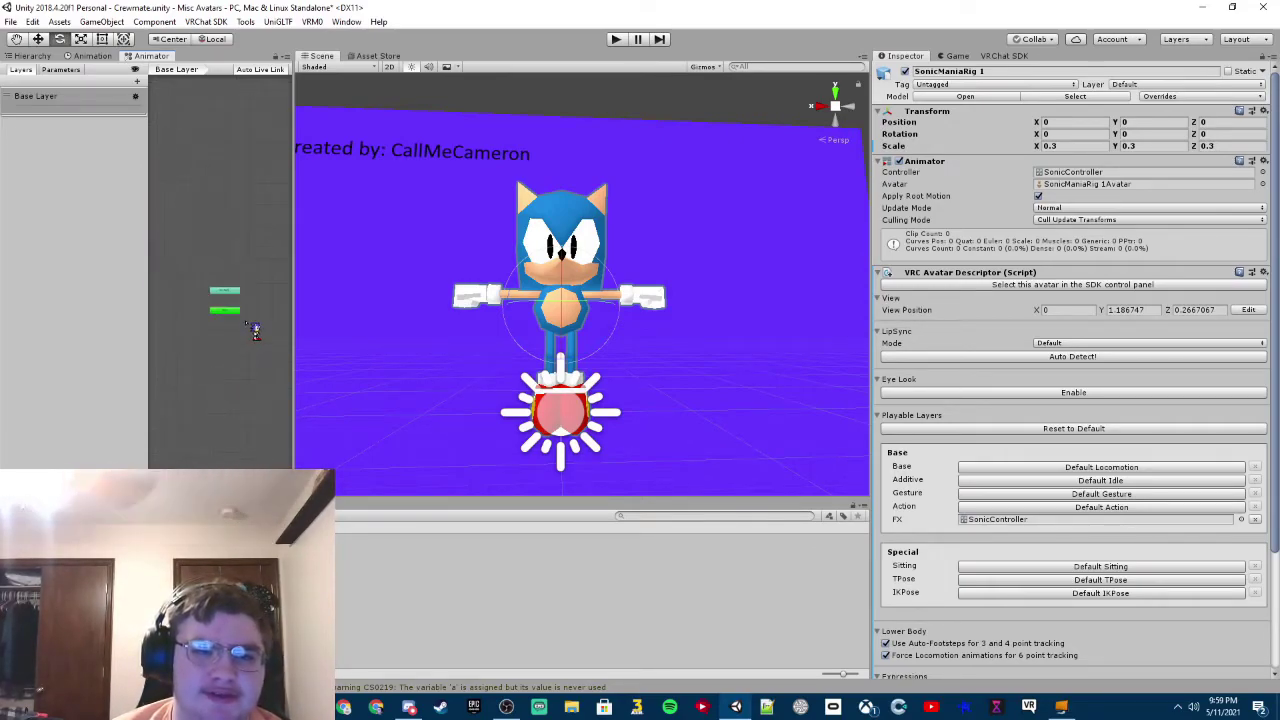
scroll(262, 330, "up", 3)
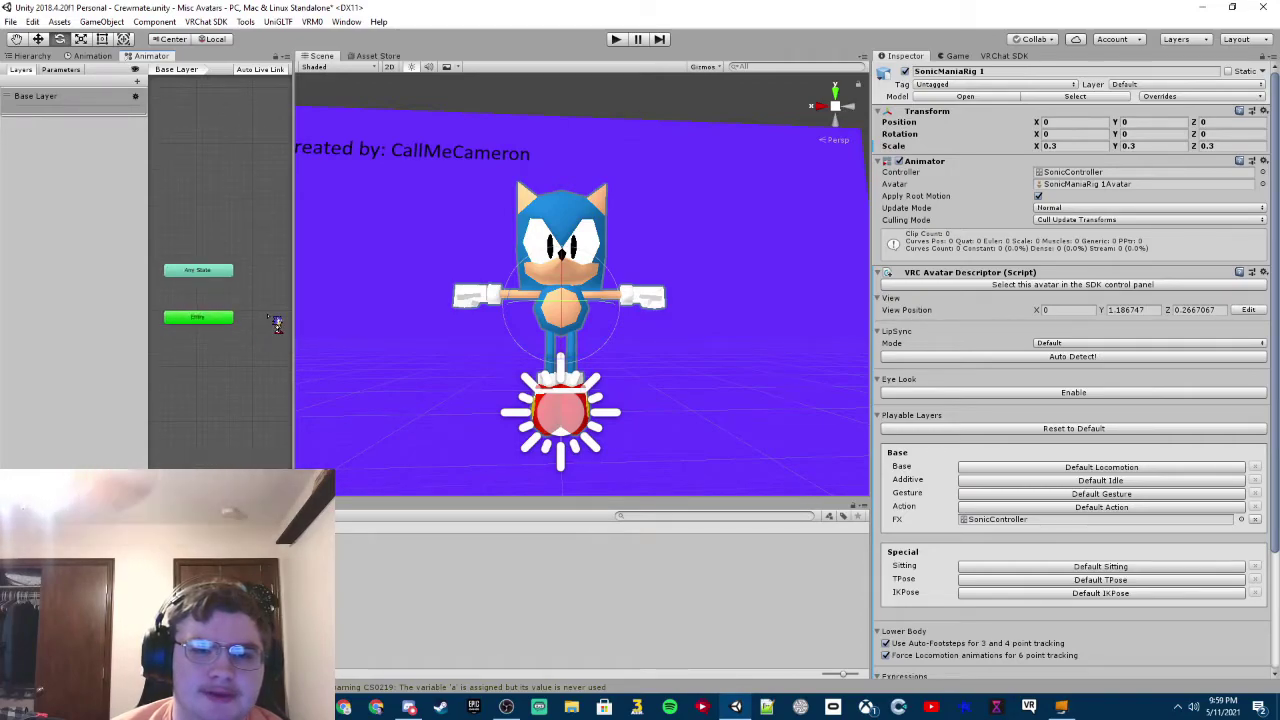
left_click_drag(294, 320, 541, 325)
scroll(390, 331, "down", 2)
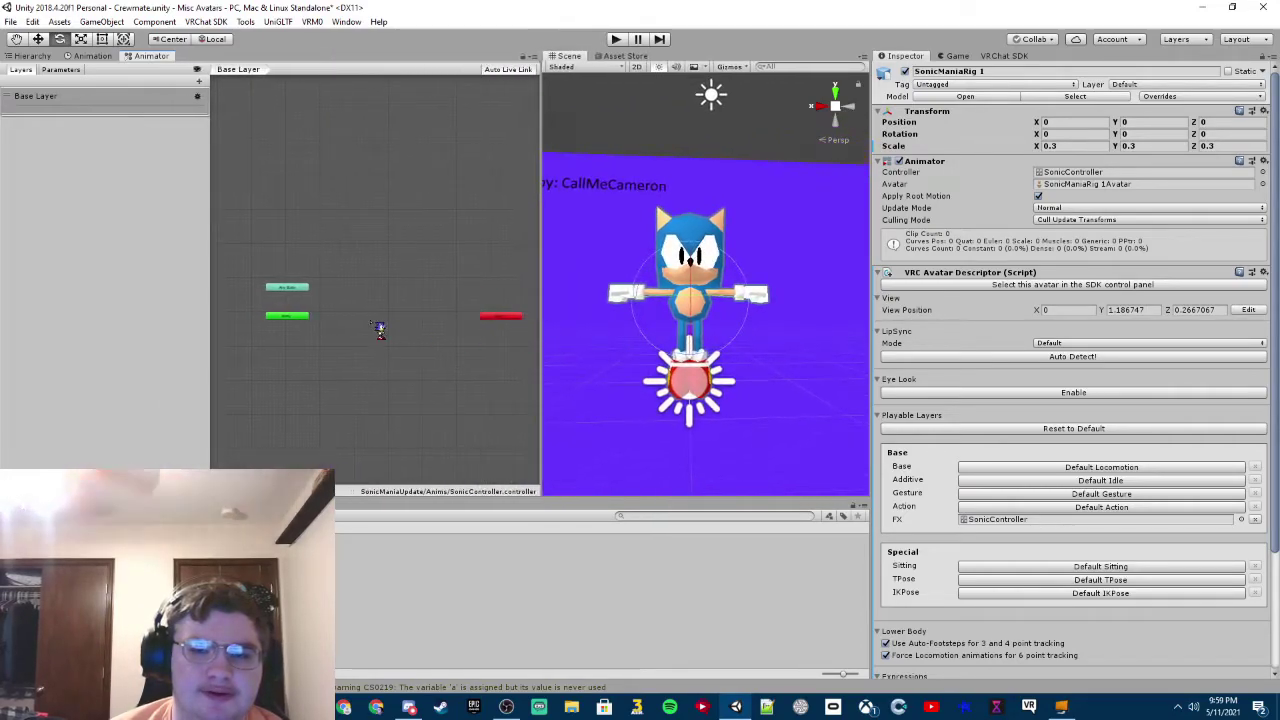
Add the RingOff and RingOn animations as states in the Base Layer graph, with RingOff first as the default state.
scroll(350, 340, "up", 3)
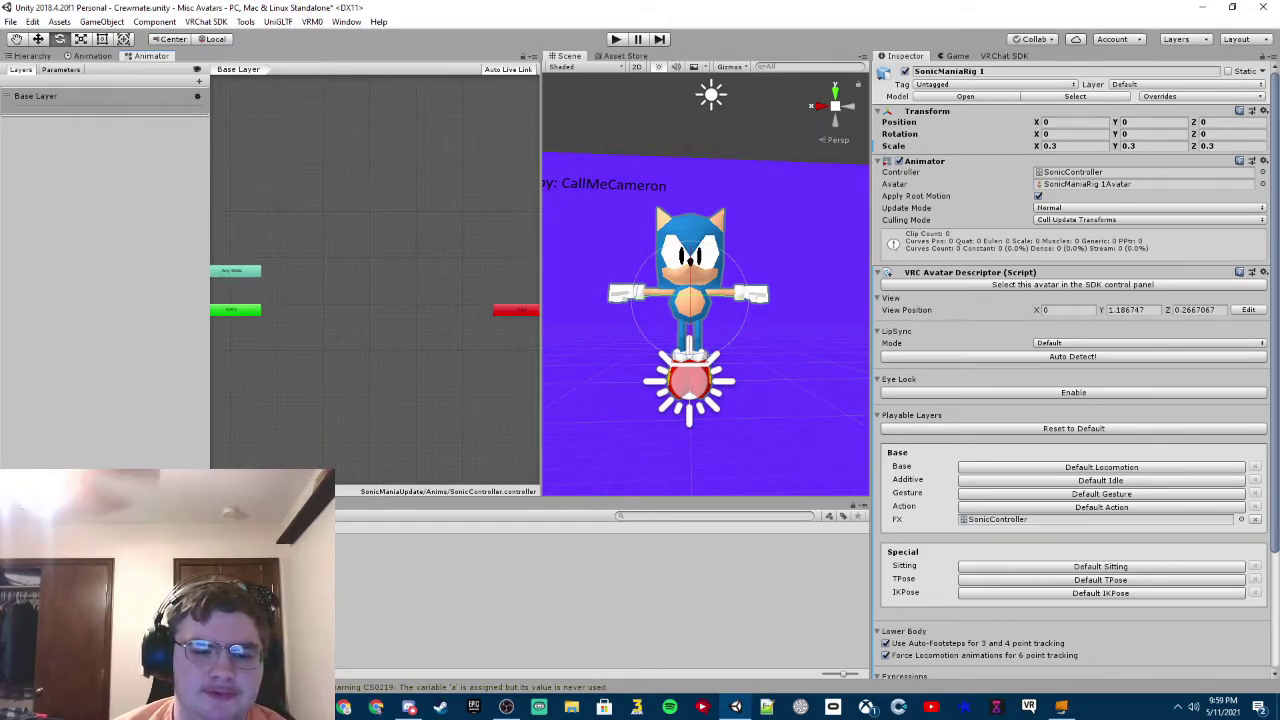
left_click_drag(298, 305, 338, 320)
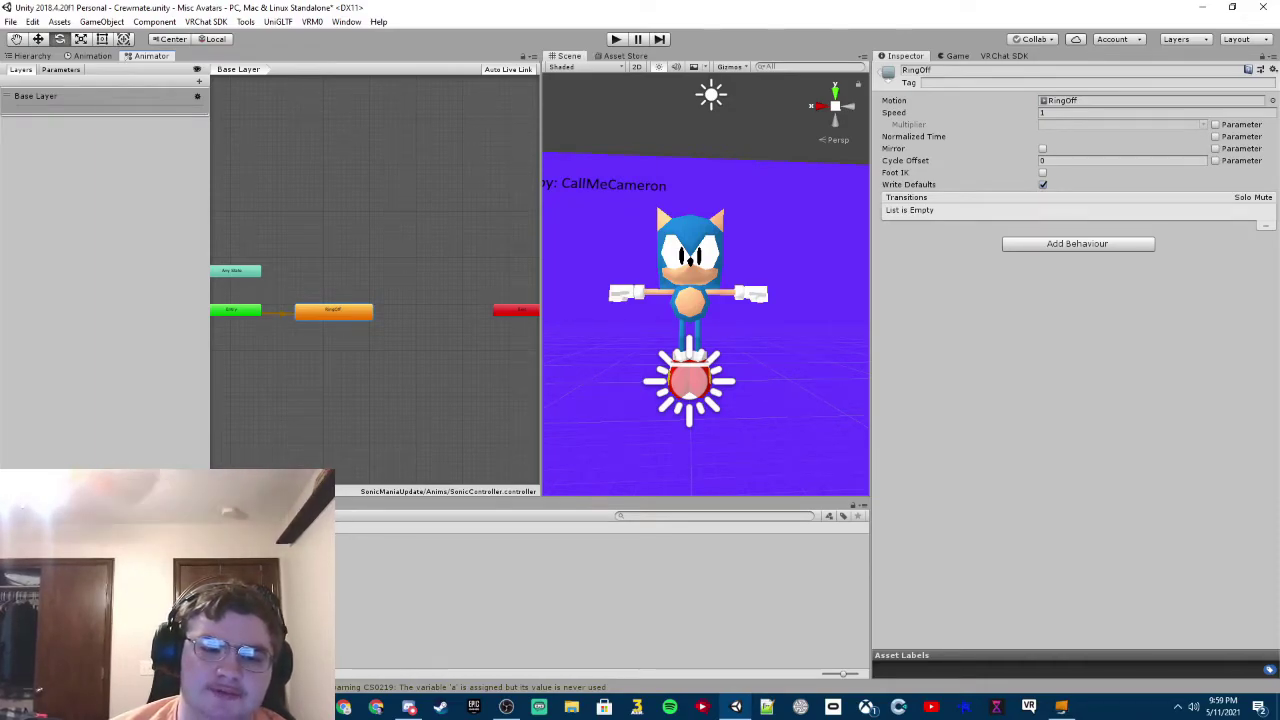
left_click_drag(380, 368, 431, 320)
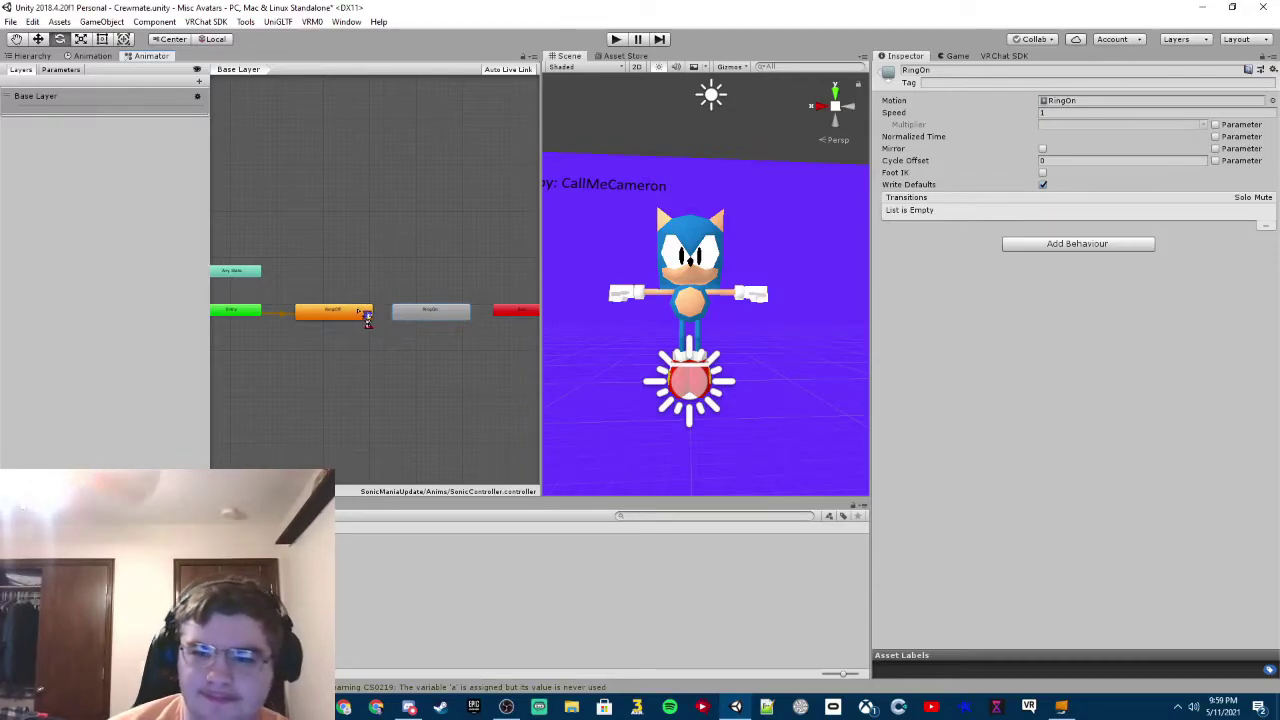
Create transitions in both directions between the RingOff and RingOn states.
left_click(366, 318)
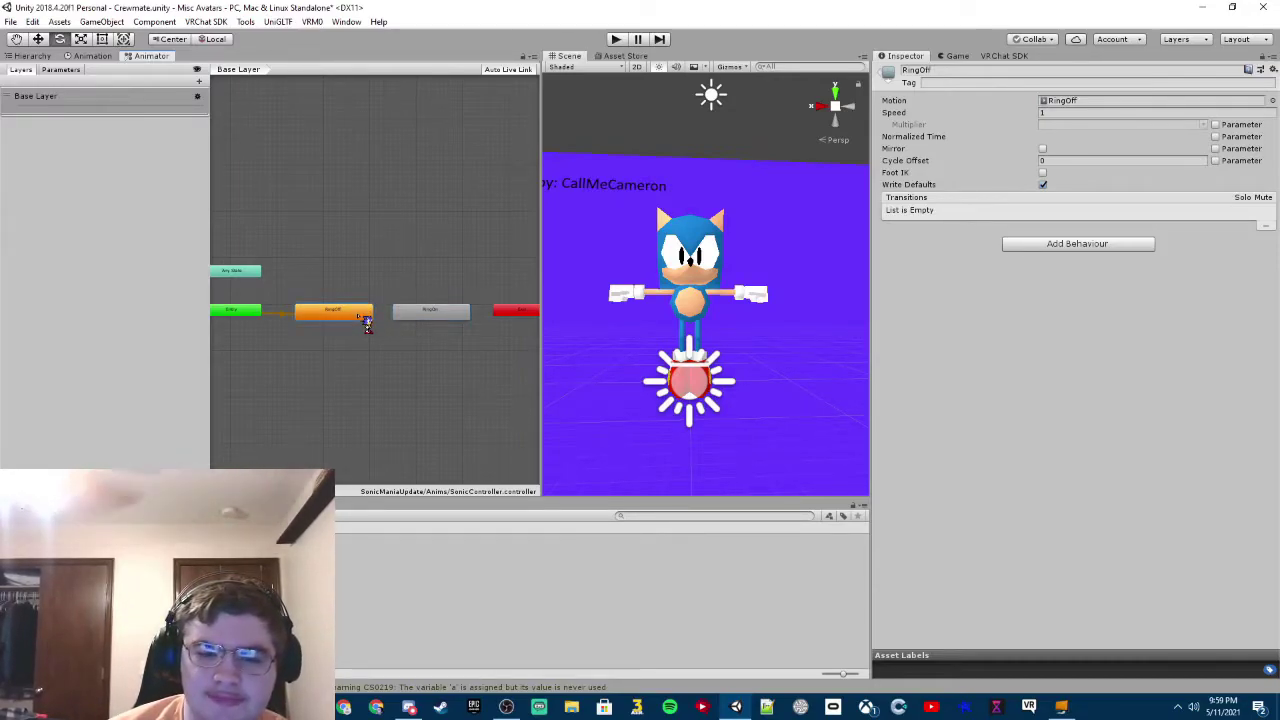
right_click(367, 322)
left_click(367, 322)
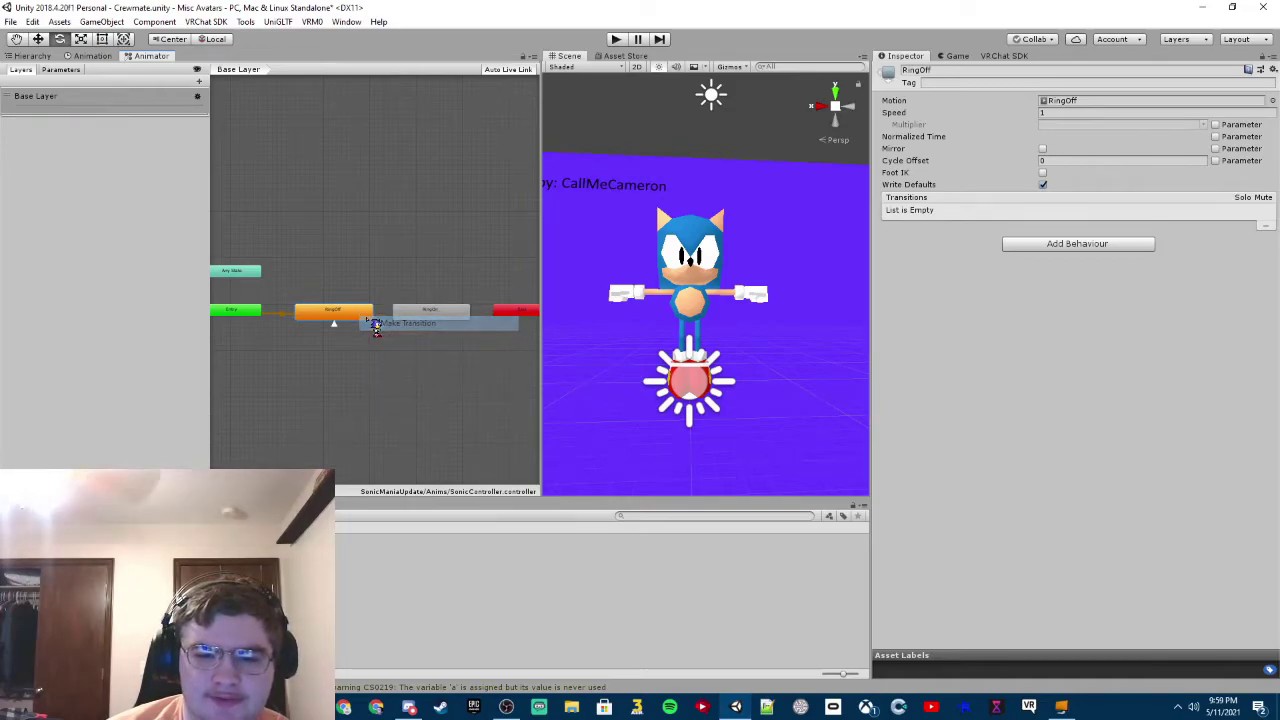
left_click(413, 318)
left_click(418, 318)
right_click(418, 318)
left_click(425, 318)
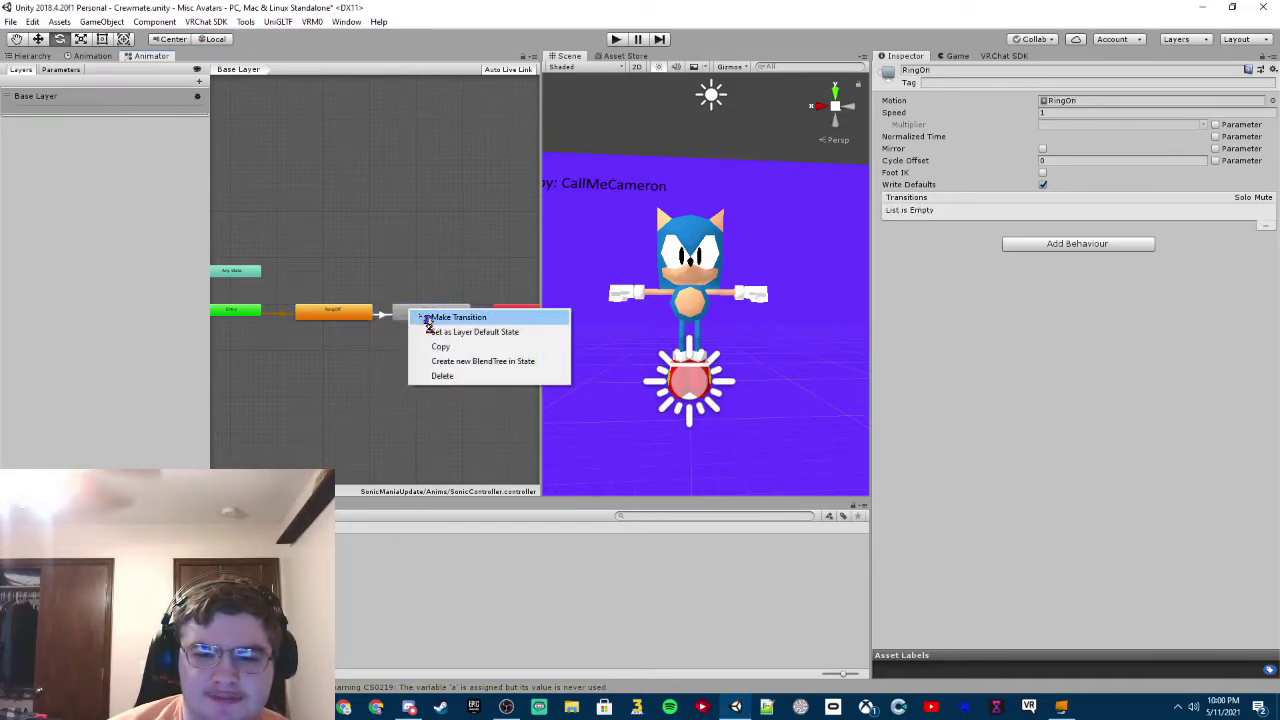
left_click(378, 316)
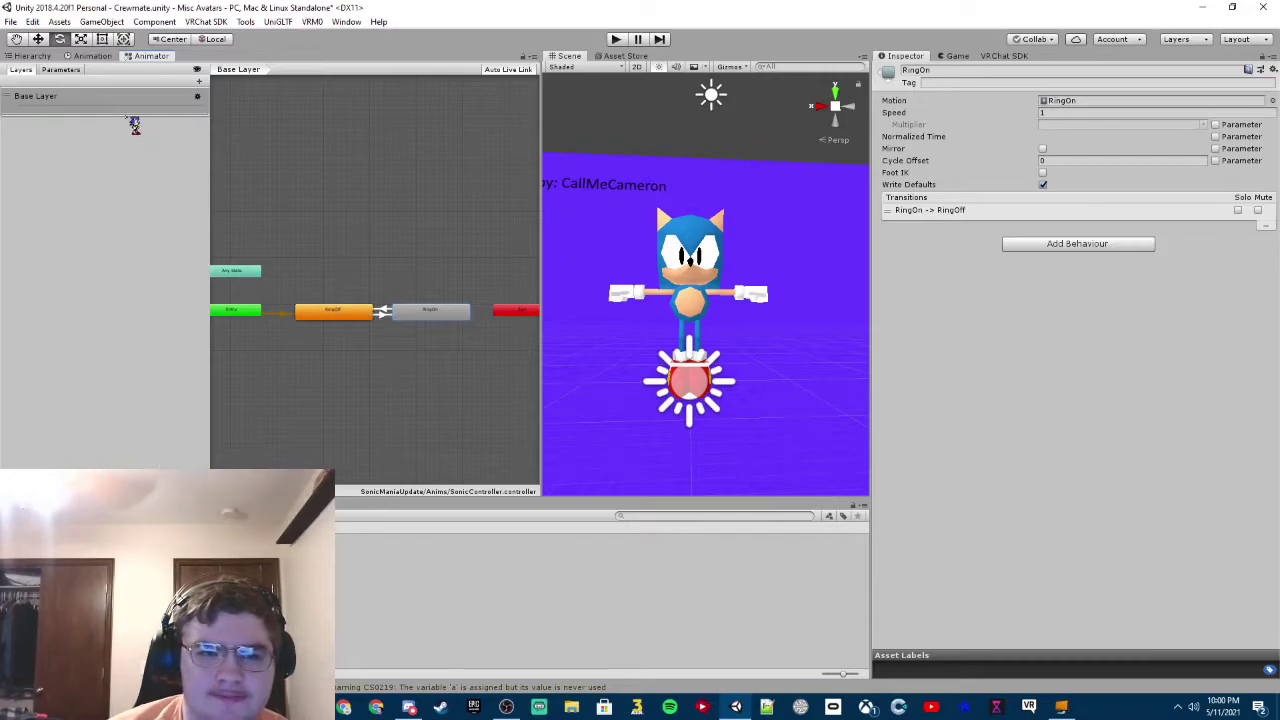
Add an Int parameter named RingToggle to the animator controller.
left_click(74, 74)
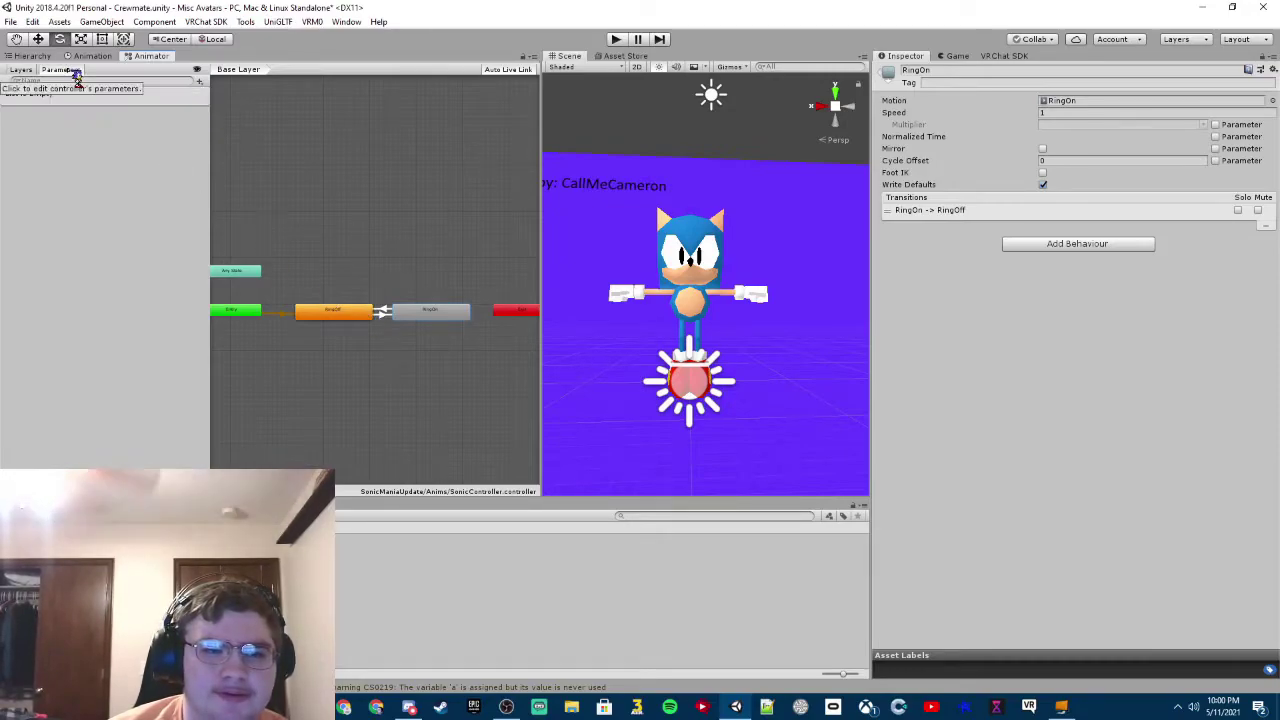
left_click(201, 81)
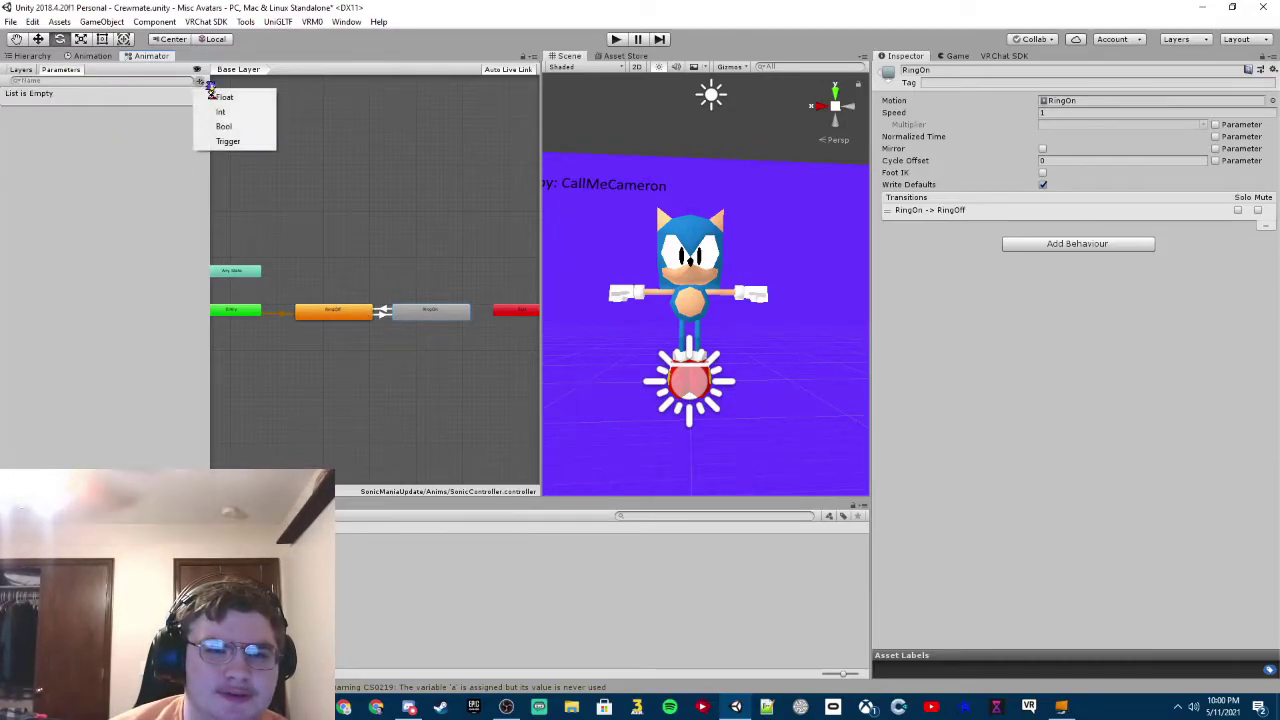
left_click(221, 112)
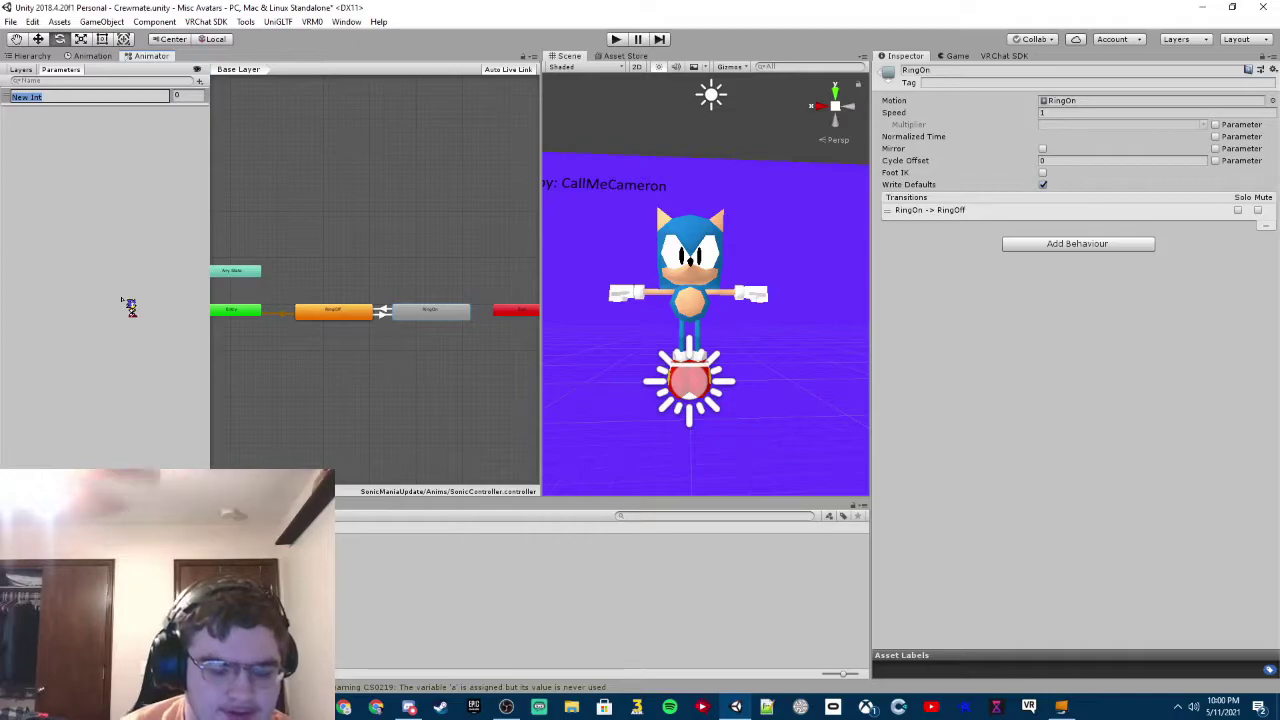
key("Return")
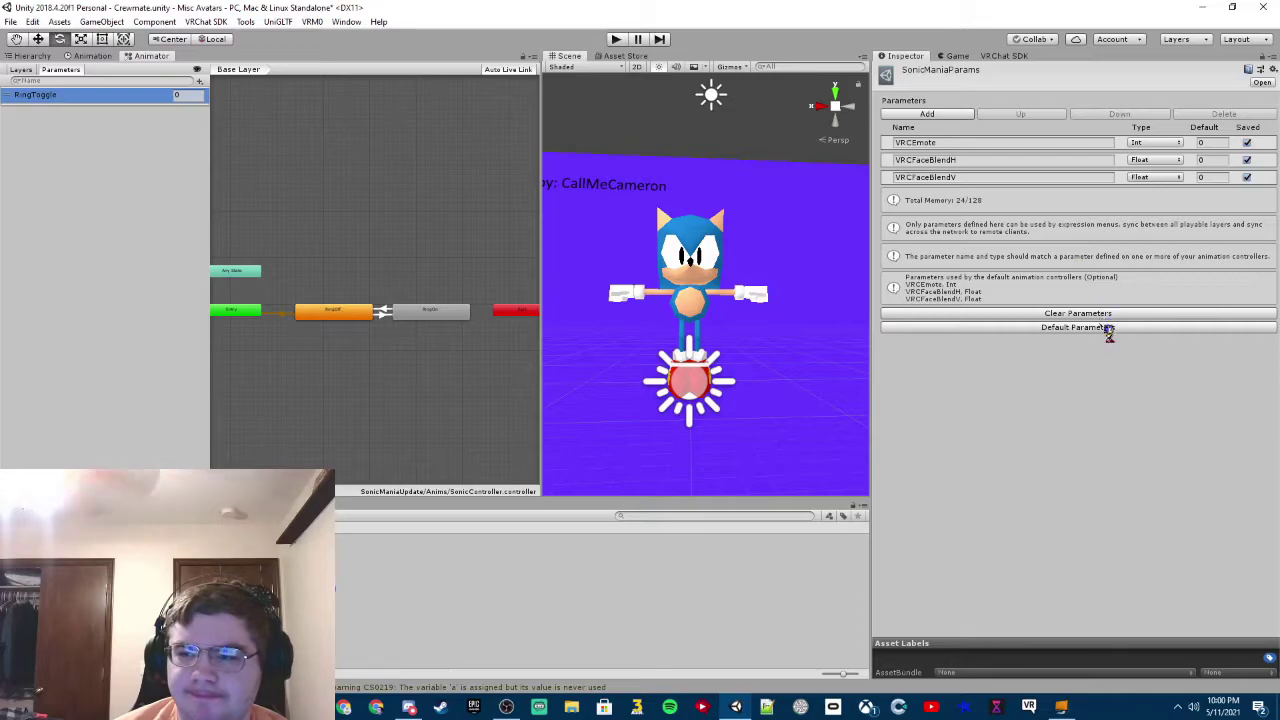
Add an Int parameter named RingToggle to the SonicManiaParams expression parameters.
left_click(955, 116)
left_click(980, 195)
left_click(1152, 195)
left_click(1150, 207)
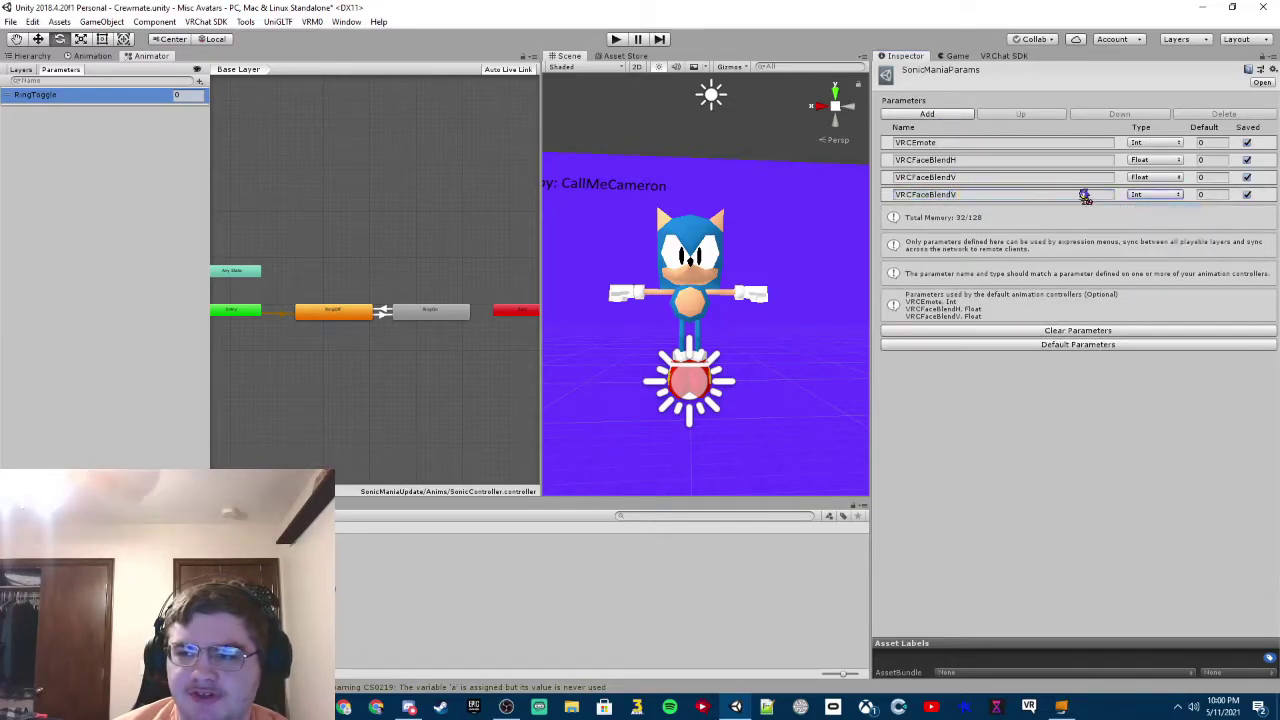
type("RingToggle")
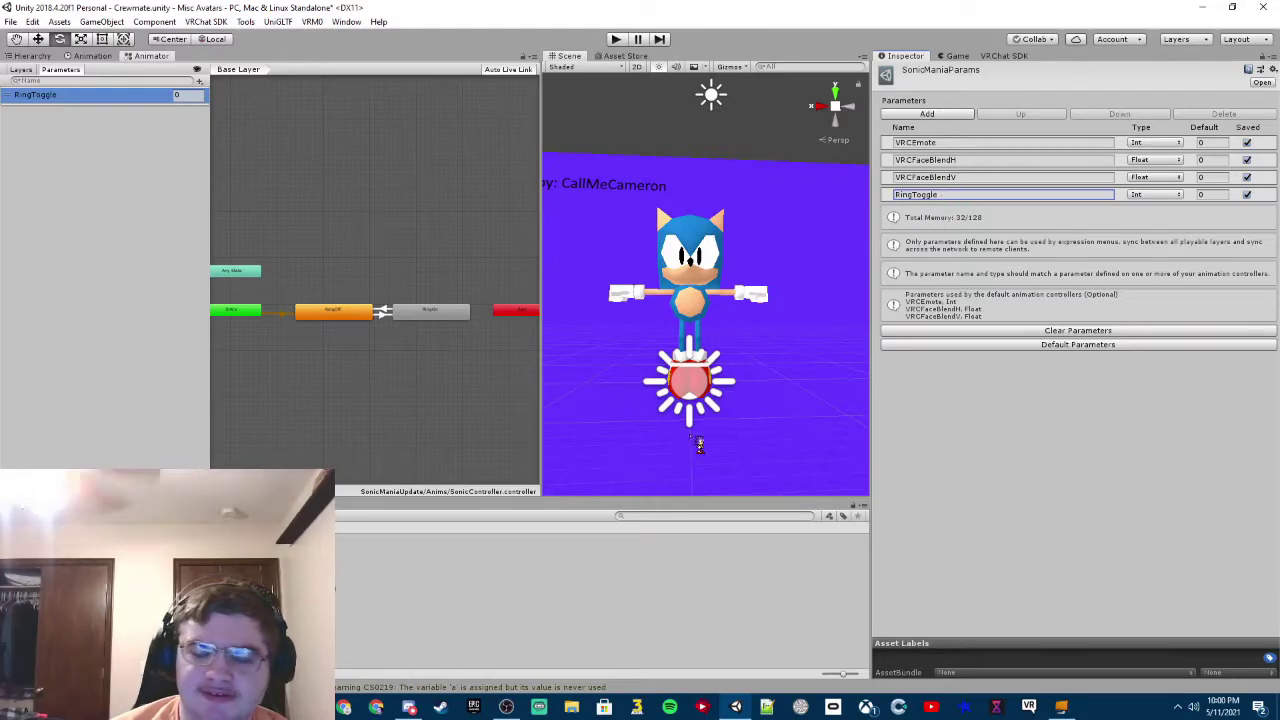
Add the condition RingToggle Greater 0 to the RingOff to RingOn transition.
left_click(383, 313)
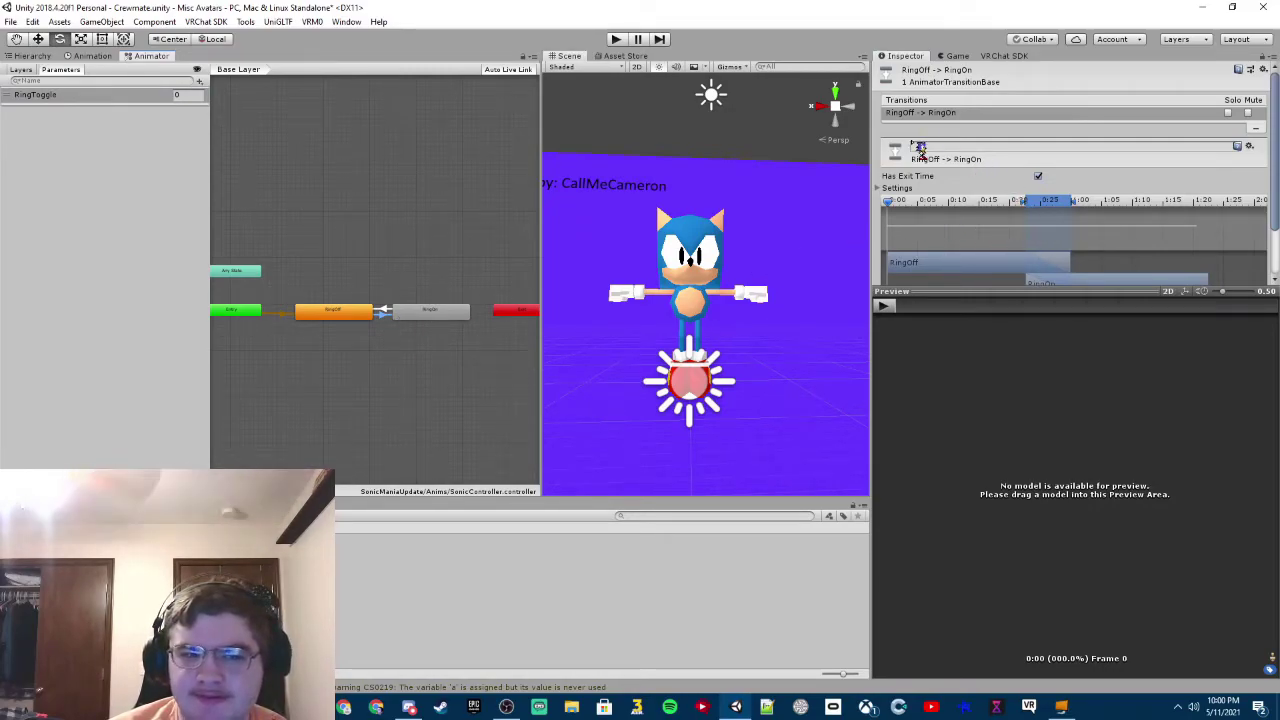
scroll(1043, 200, "down", 2)
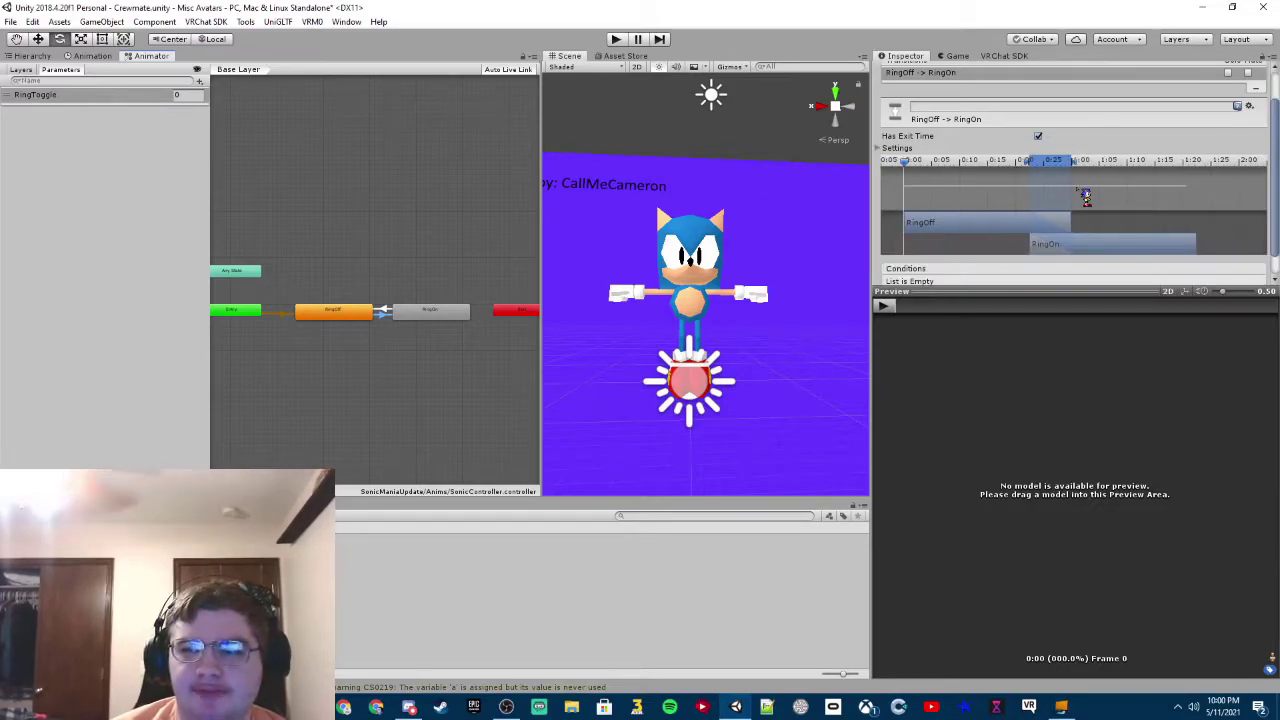
scroll(1025, 281, "down", 1)
scroll(378, 325, "up", 5)
scroll(409, 320, "down", 2)
left_click(1238, 271)
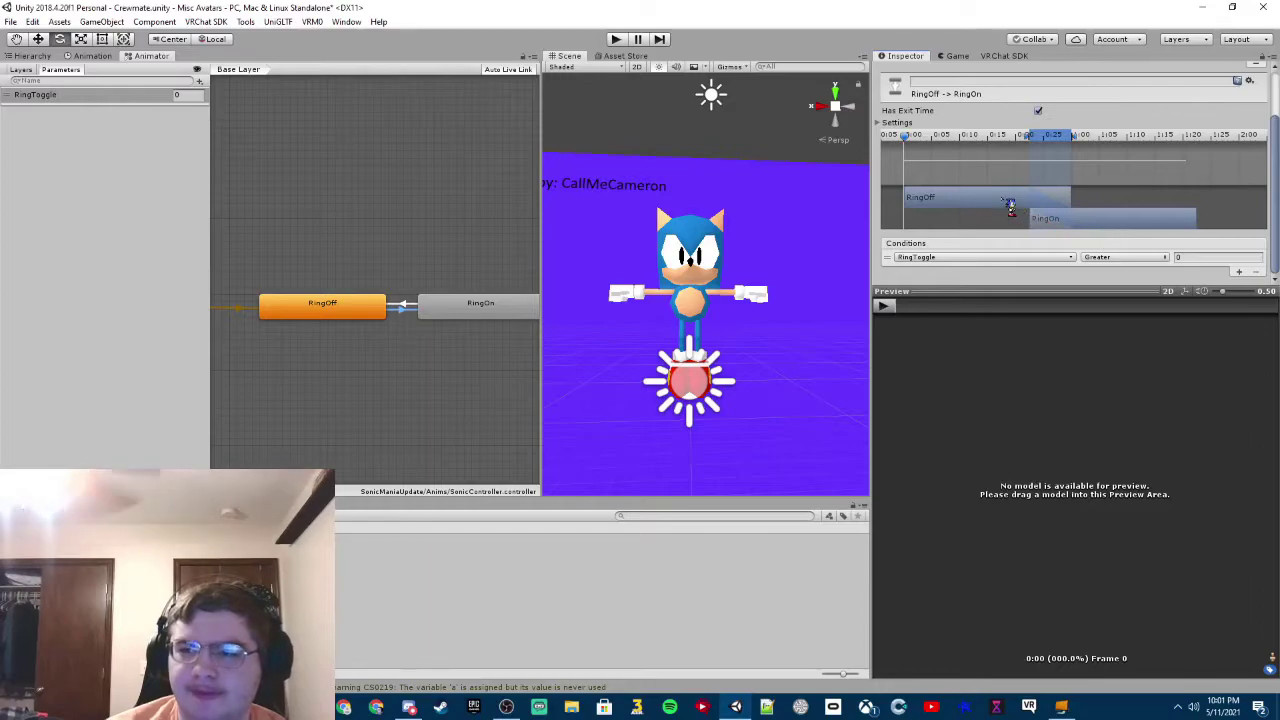
Set the RingOff to RingOn transition's exit time to 0 and its transition duration to 0.1 s.
left_click(887, 122)
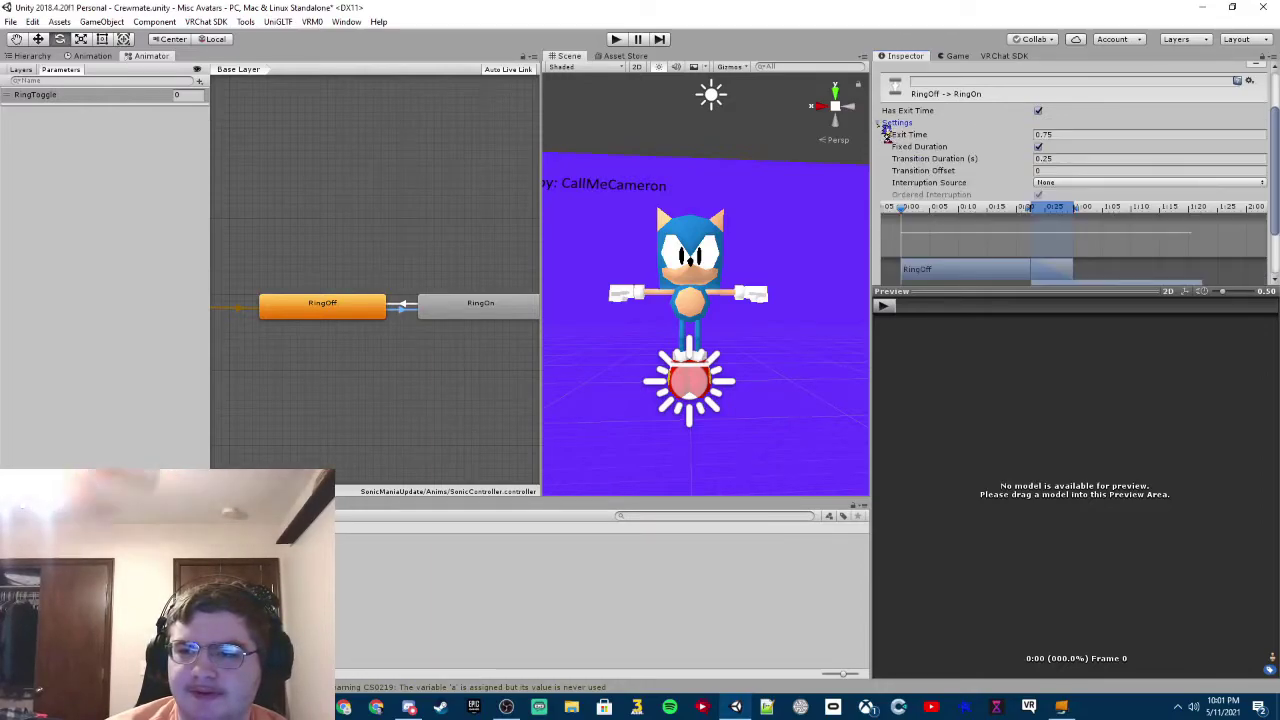
left_click(988, 136)
type("0")
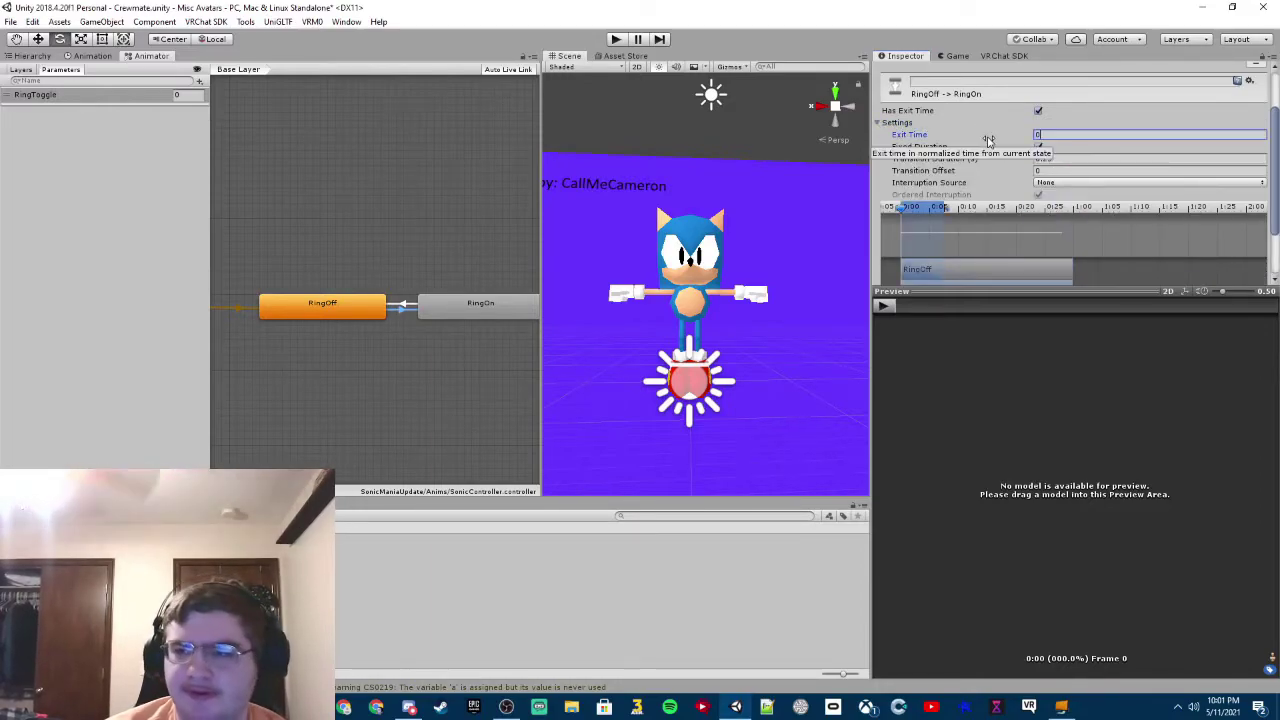
scroll(1001, 163, "down", 1)
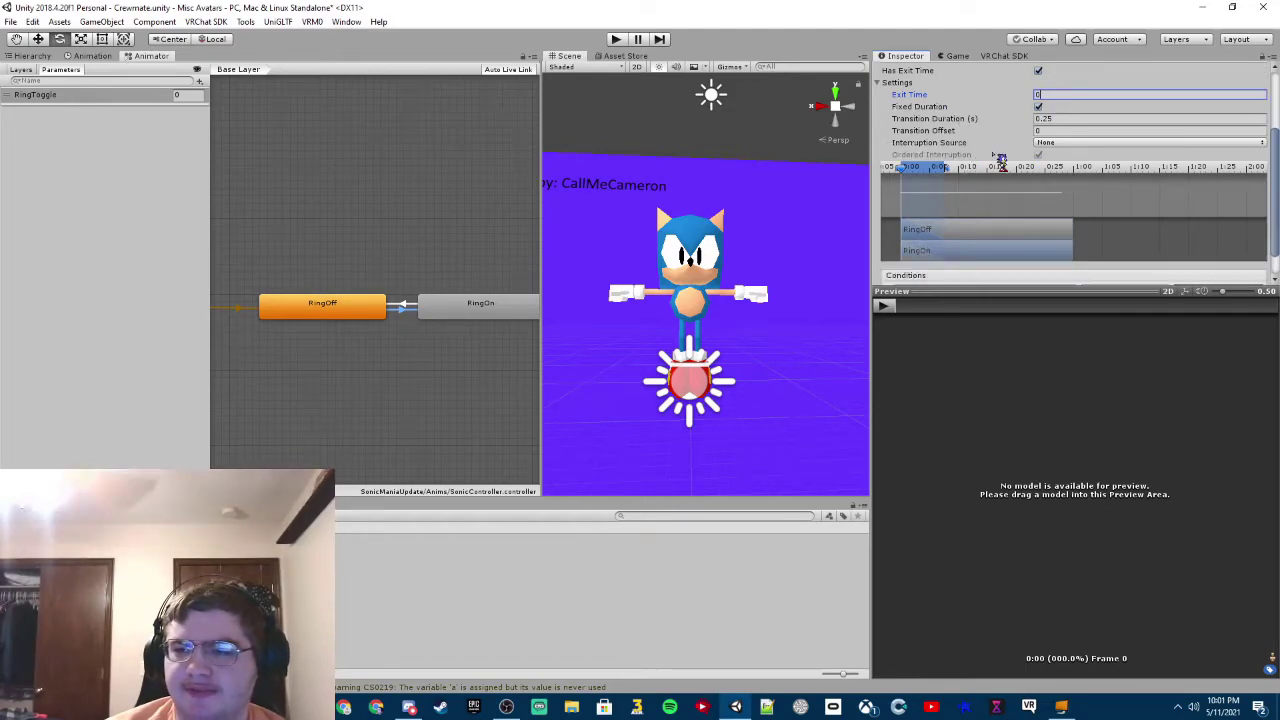
left_click(1071, 119)
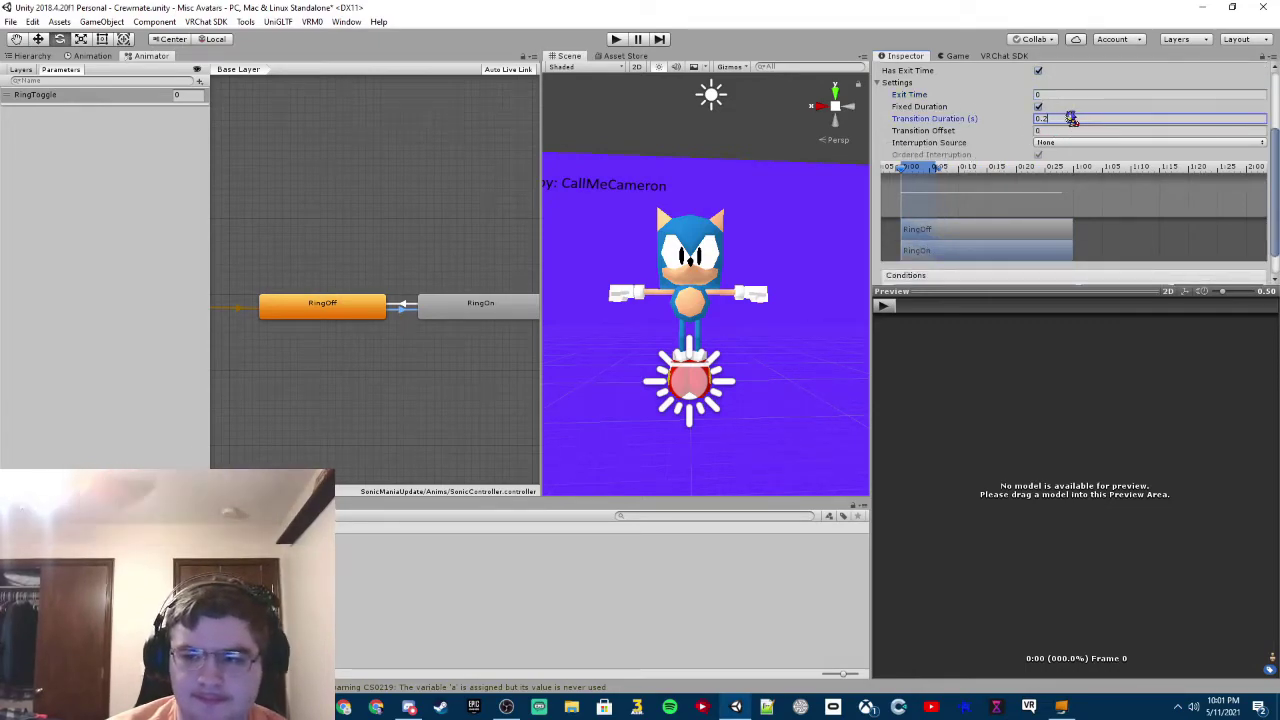
key("BackSpace")
type("1")
scroll(911, 194, "down", 1)
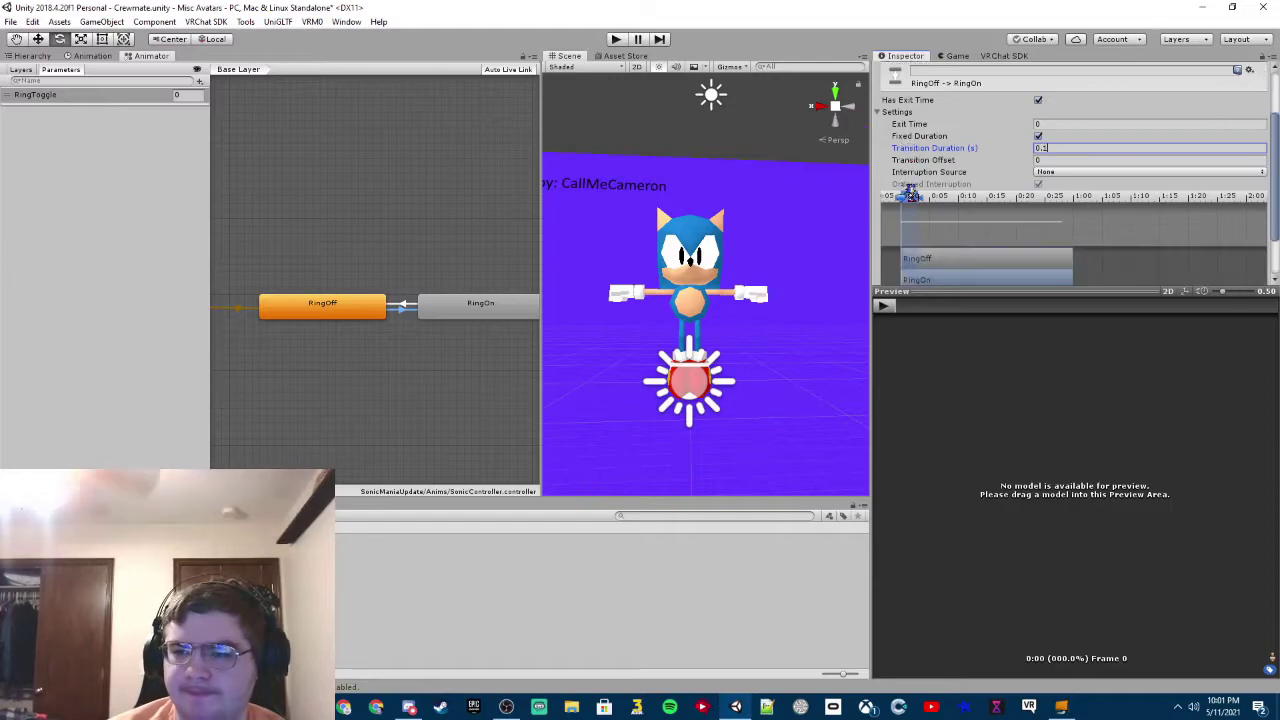
scroll(910, 193, "down", 2)
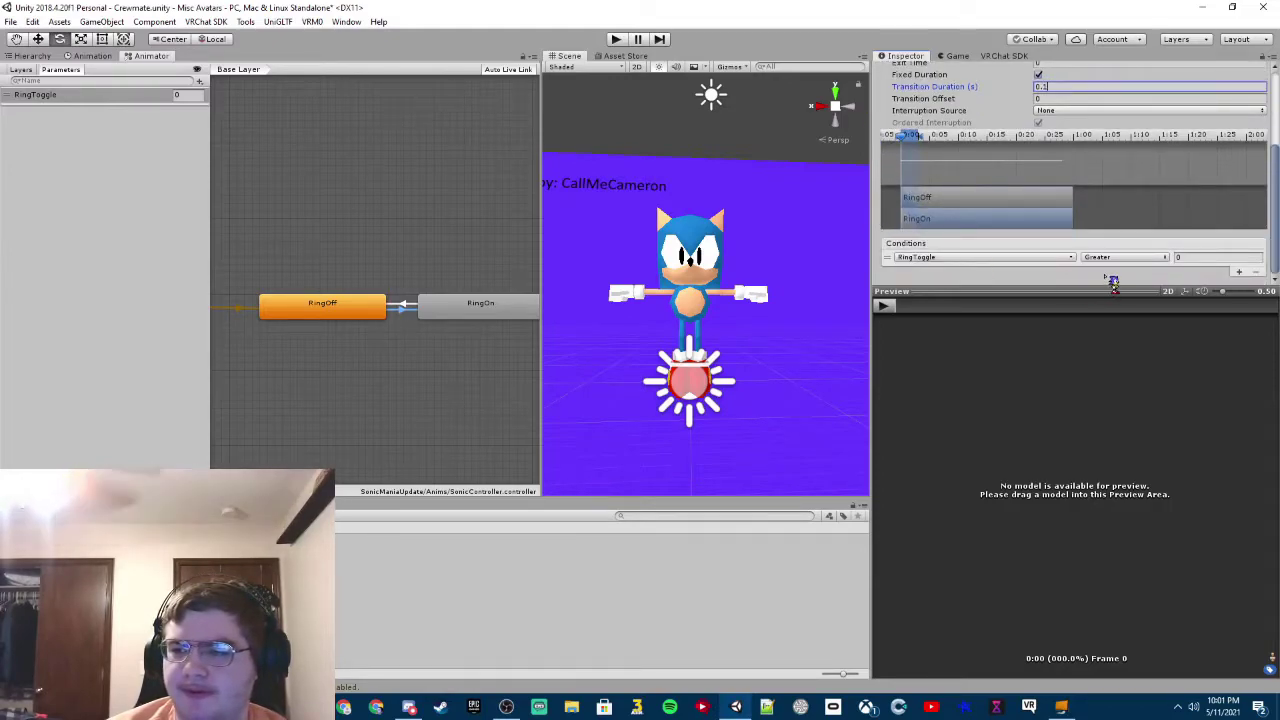
scroll(1091, 278, "up", 1)
scroll(886, 192, "down", 1)
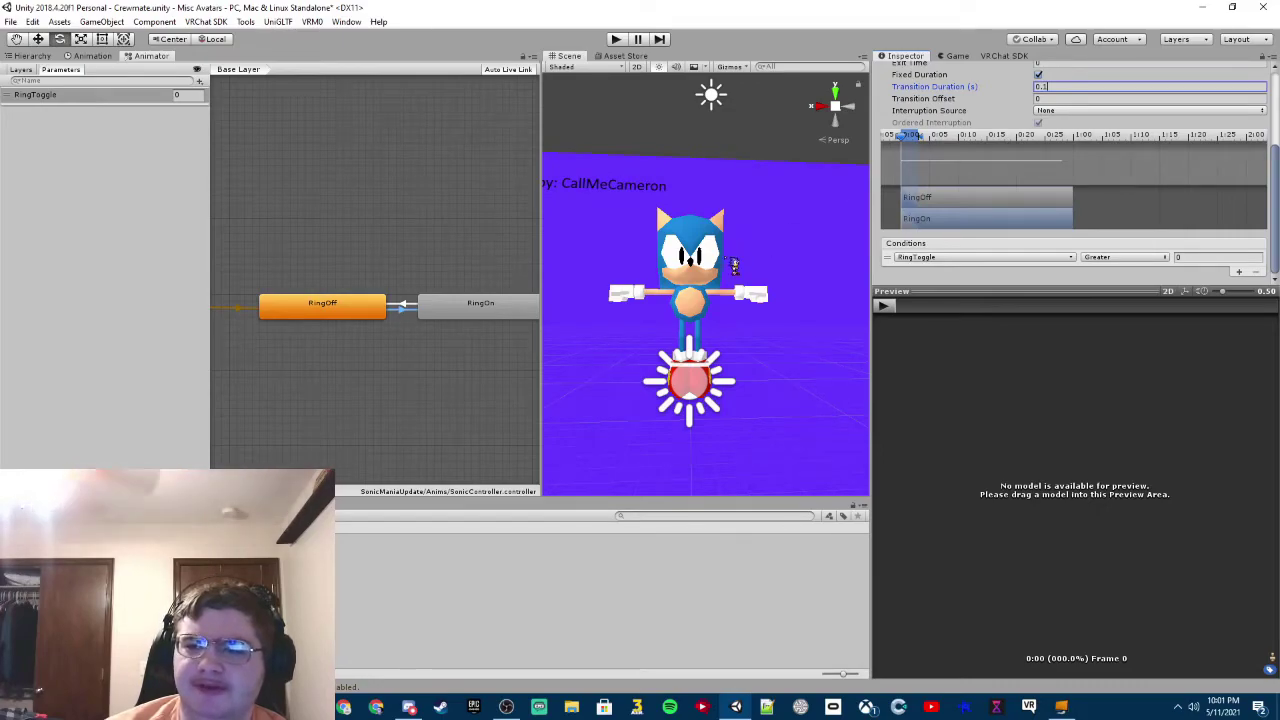
Add the condition RingToggle Less 1 to the RingOn to RingOff transition.
left_click(413, 311)
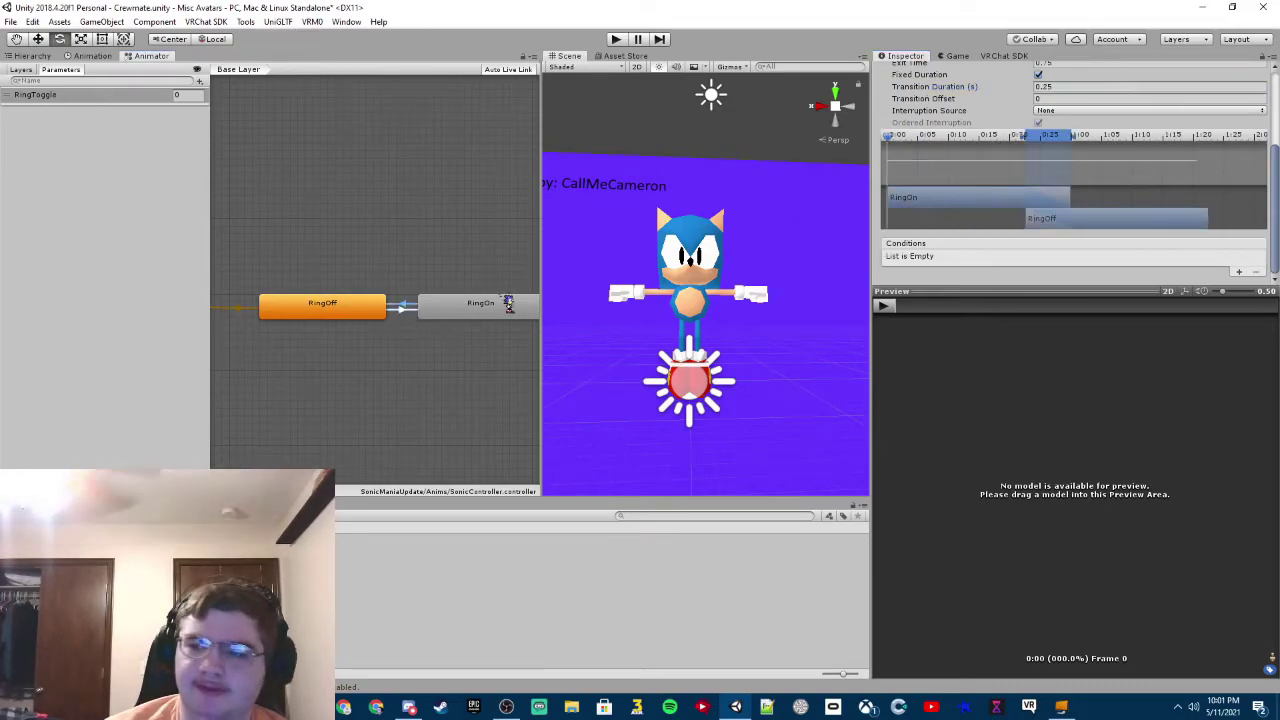
left_click(1240, 272)
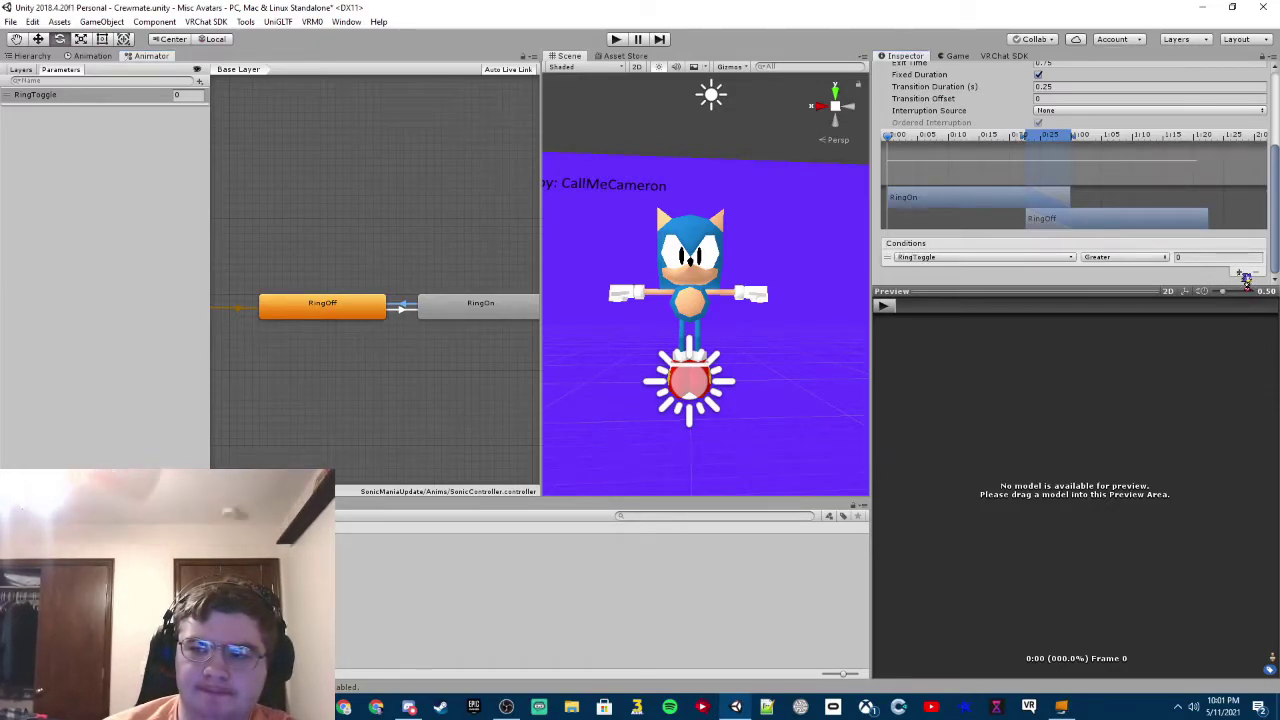
left_click(1118, 259)
left_click(1129, 289)
left_click(1198, 257)
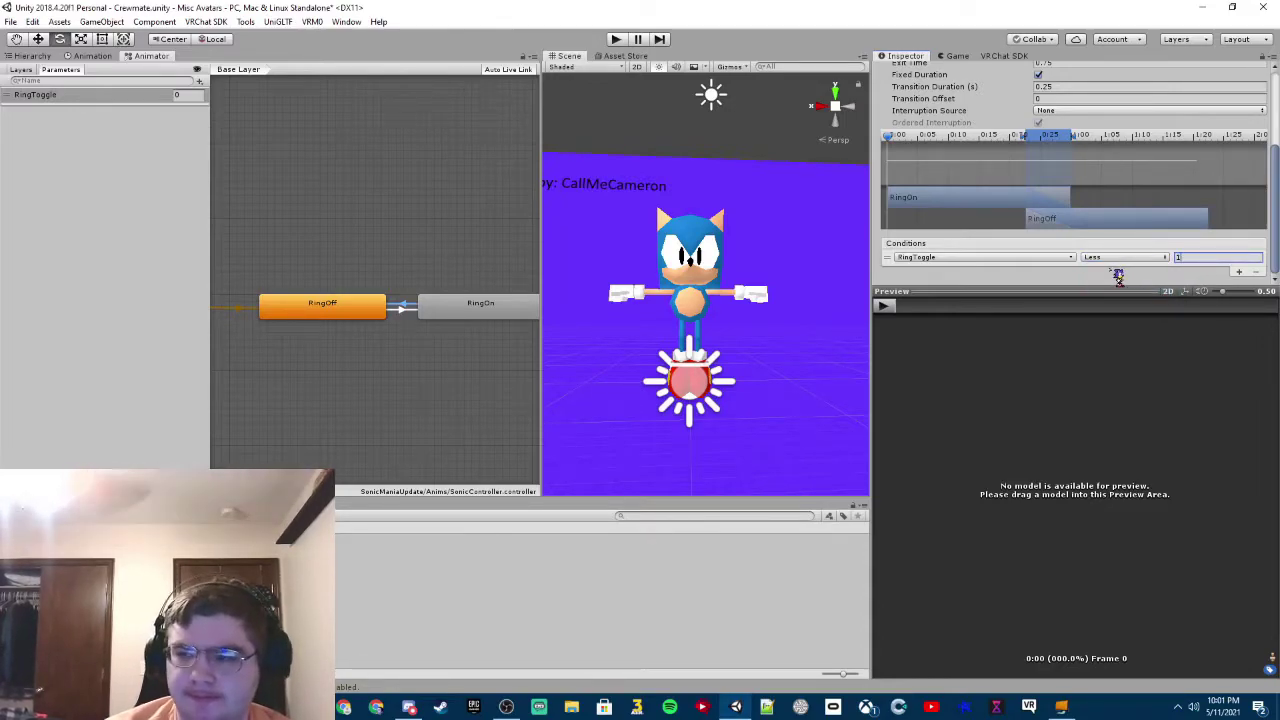
type("1")
Set the RingOn to RingOff transition's exit time to 0 and its transition duration to 0.1 s.
left_click(1062, 64)
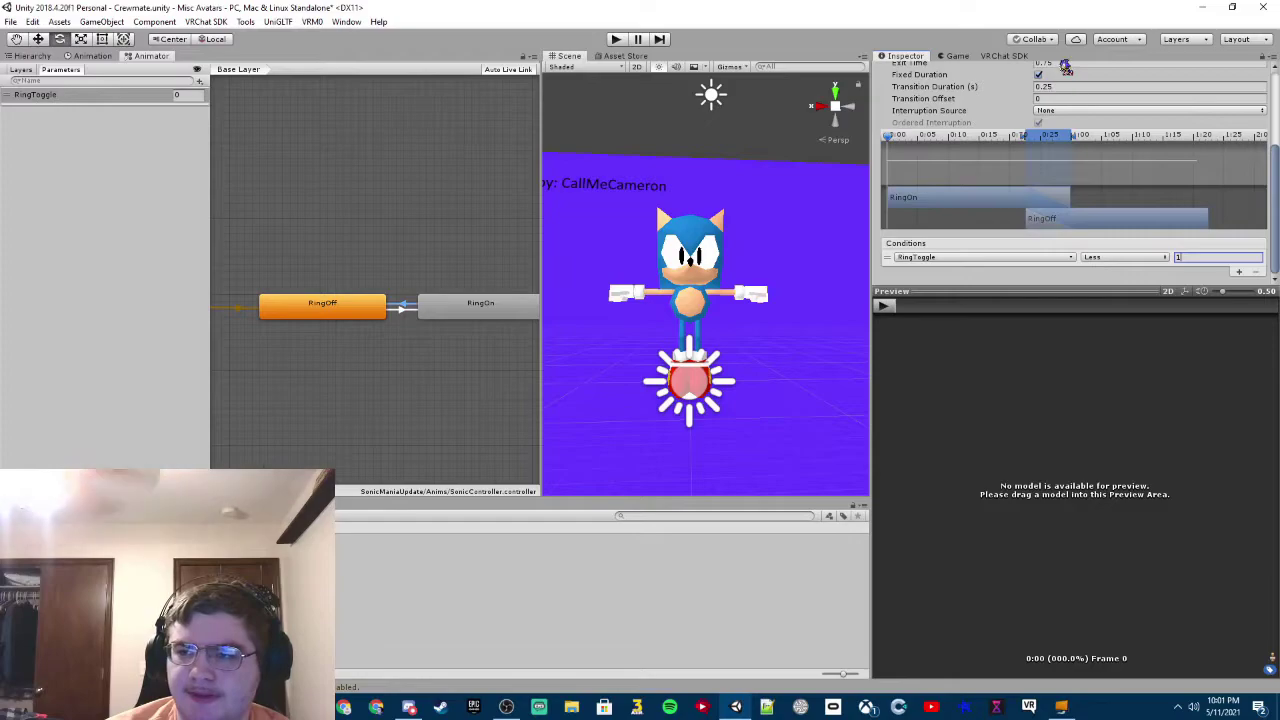
type("0")
key("Return")
left_click(1068, 88)
double_click(1048, 90)
type("0.1")
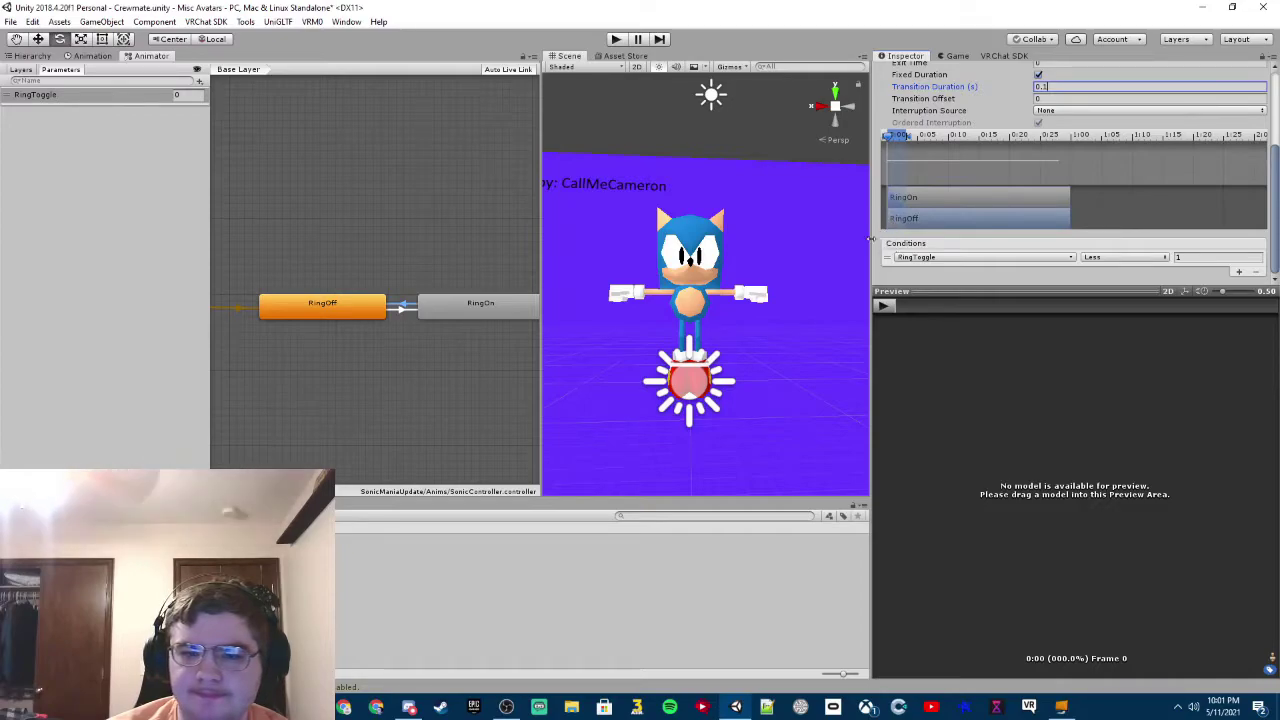
Examine the state flow from Entry through RingOff to RingOn, including the RingOff to RingOn transition's settings and condition.
scroll(419, 345, "down", 3)
scroll(419, 346, "up", 3)
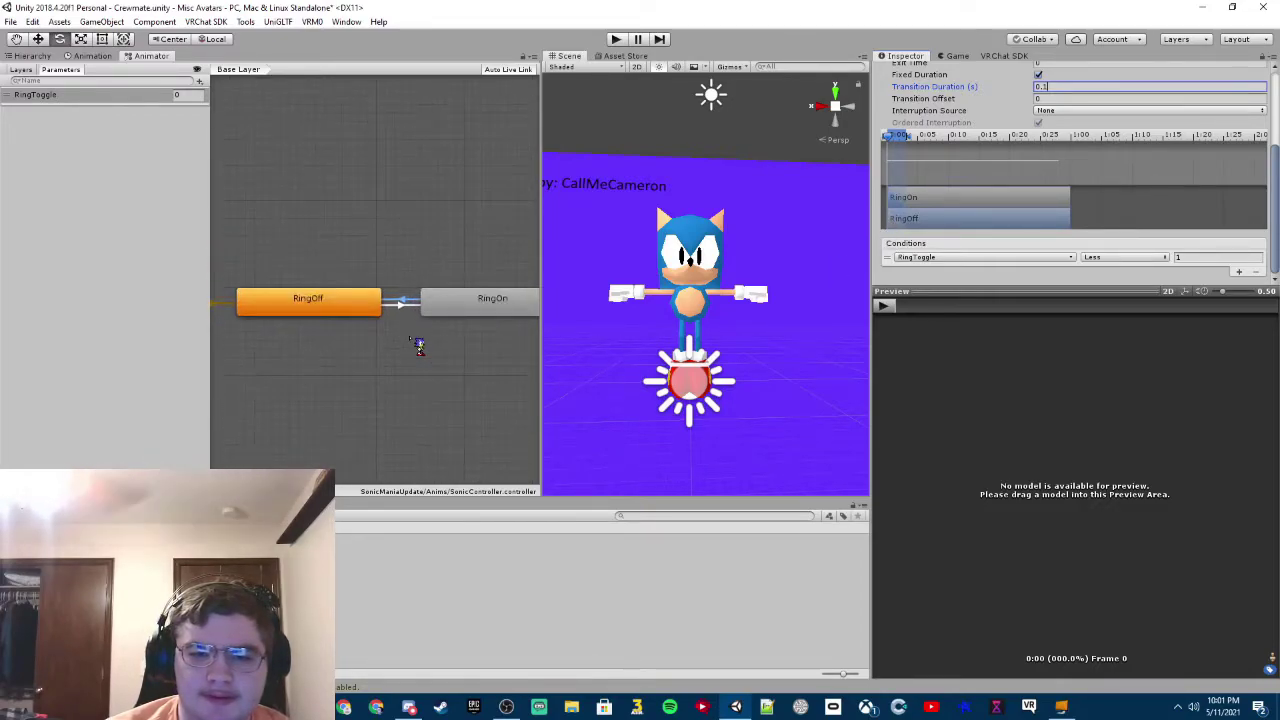
middle_click_drag(431, 347, 394, 351)
scroll(394, 351, "up", 2)
scroll(393, 350, "down", 3)
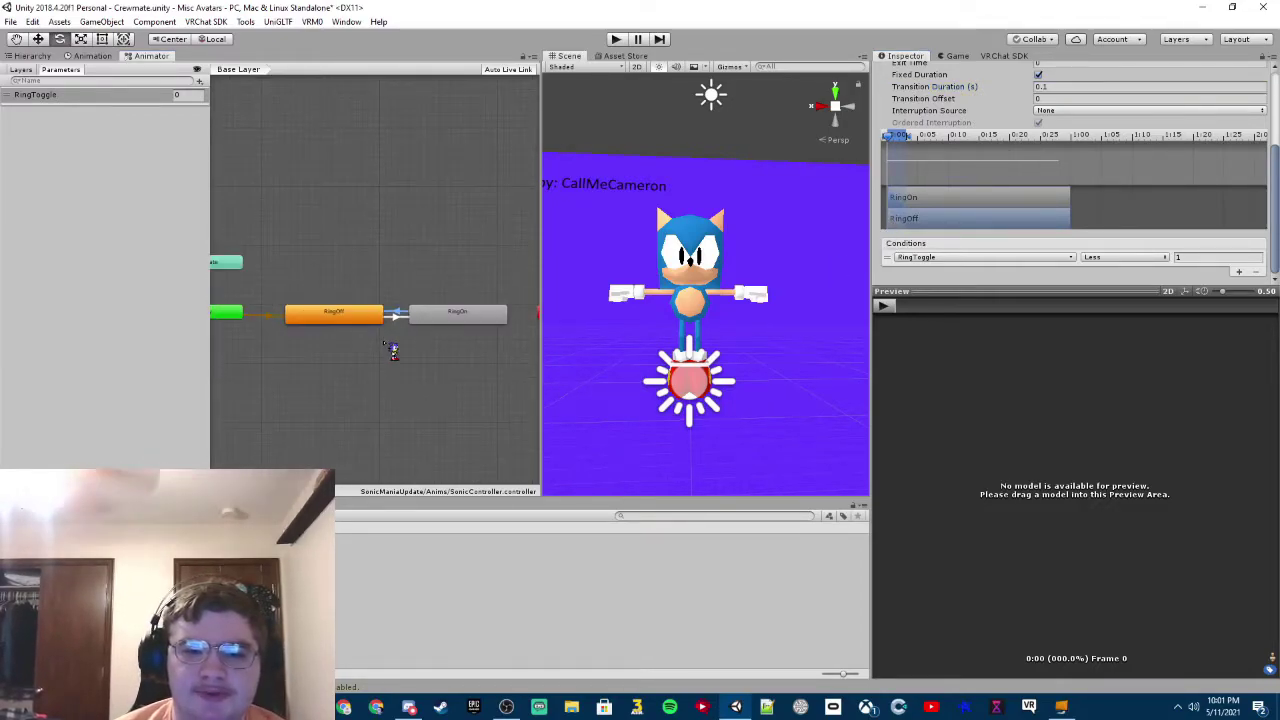
scroll(394, 351, "down", 1)
middle_click_drag(371, 357, 437, 349)
scroll(437, 349, "up", 3)
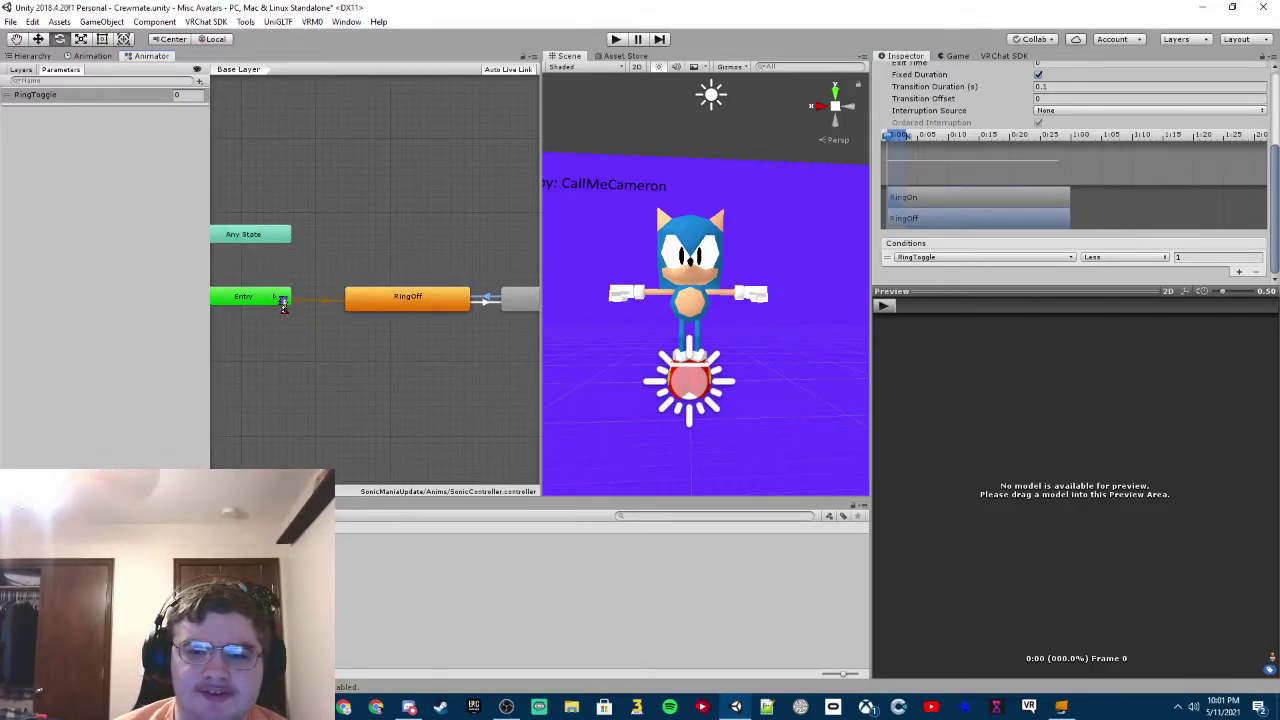
left_click(405, 309)
scroll(494, 334, "down", 3)
left_click(418, 316)
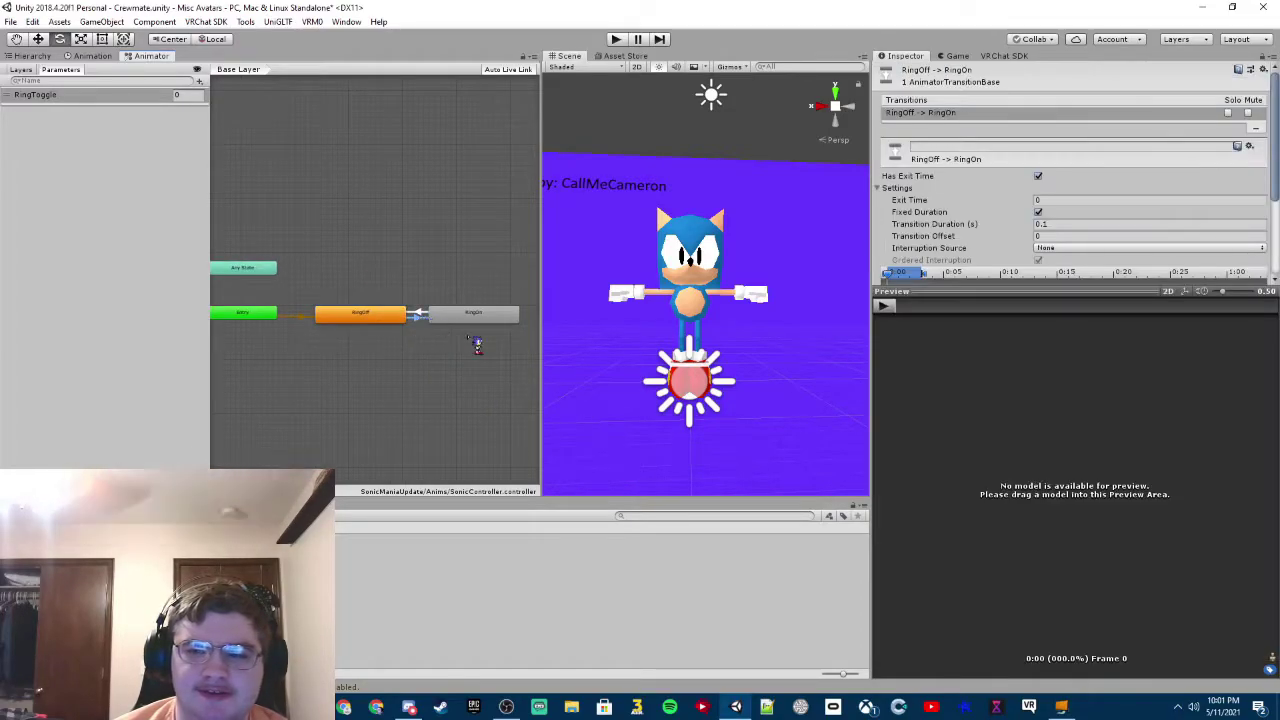
scroll(995, 229, "down", 1)
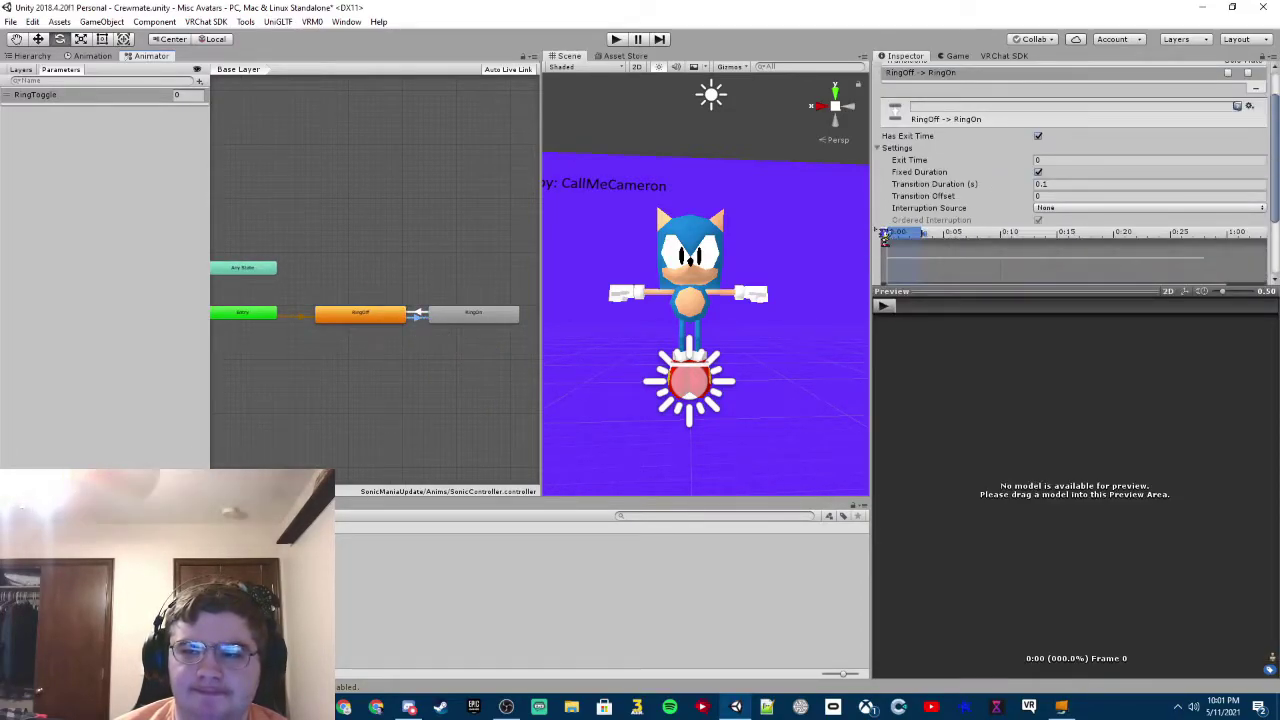
scroll(884, 230, "down", 3)
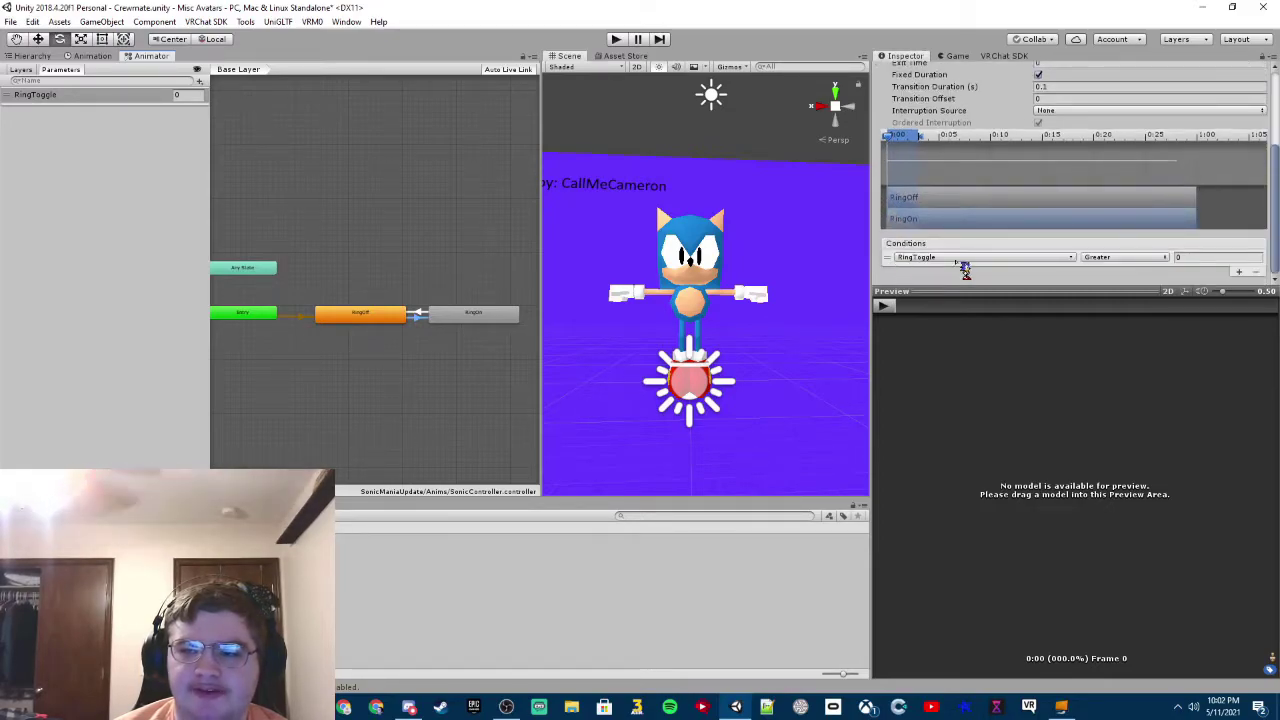
left_click(490, 330)
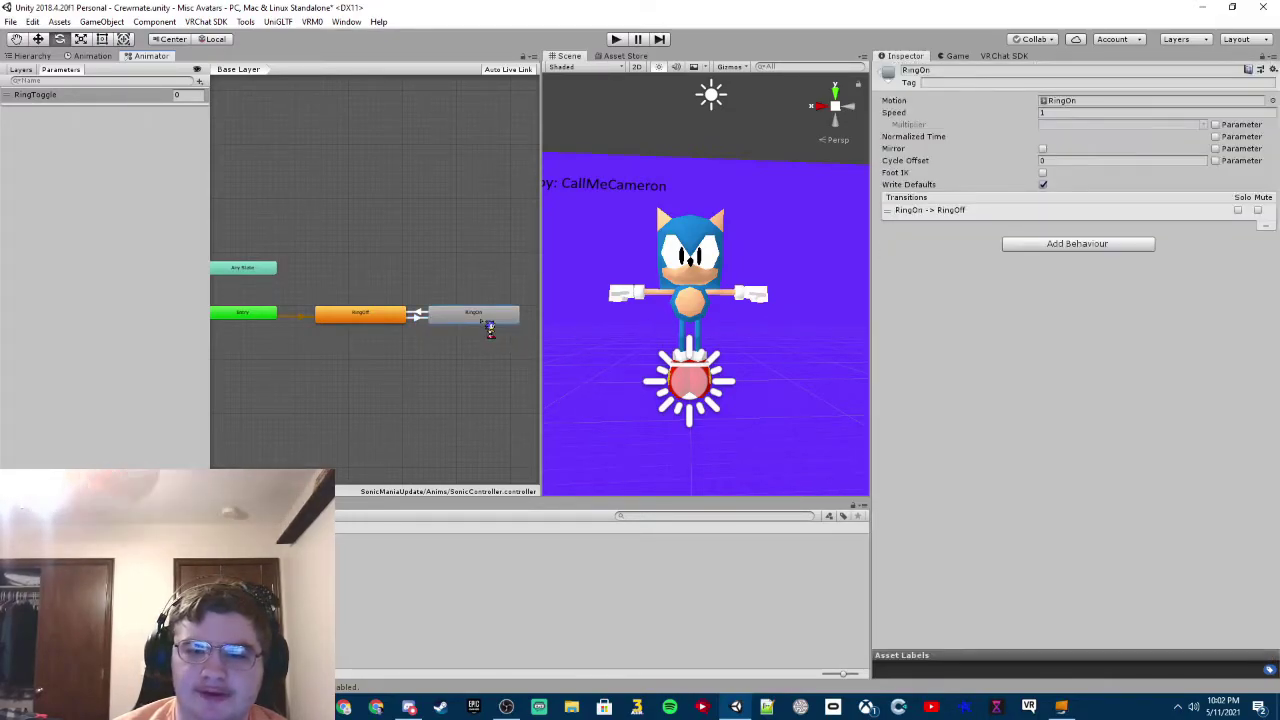
Examine the RingOff state's settings and the transitions between RingOff and RingOn in the Base Layer.
left_click(418, 316)
left_click(400, 321)
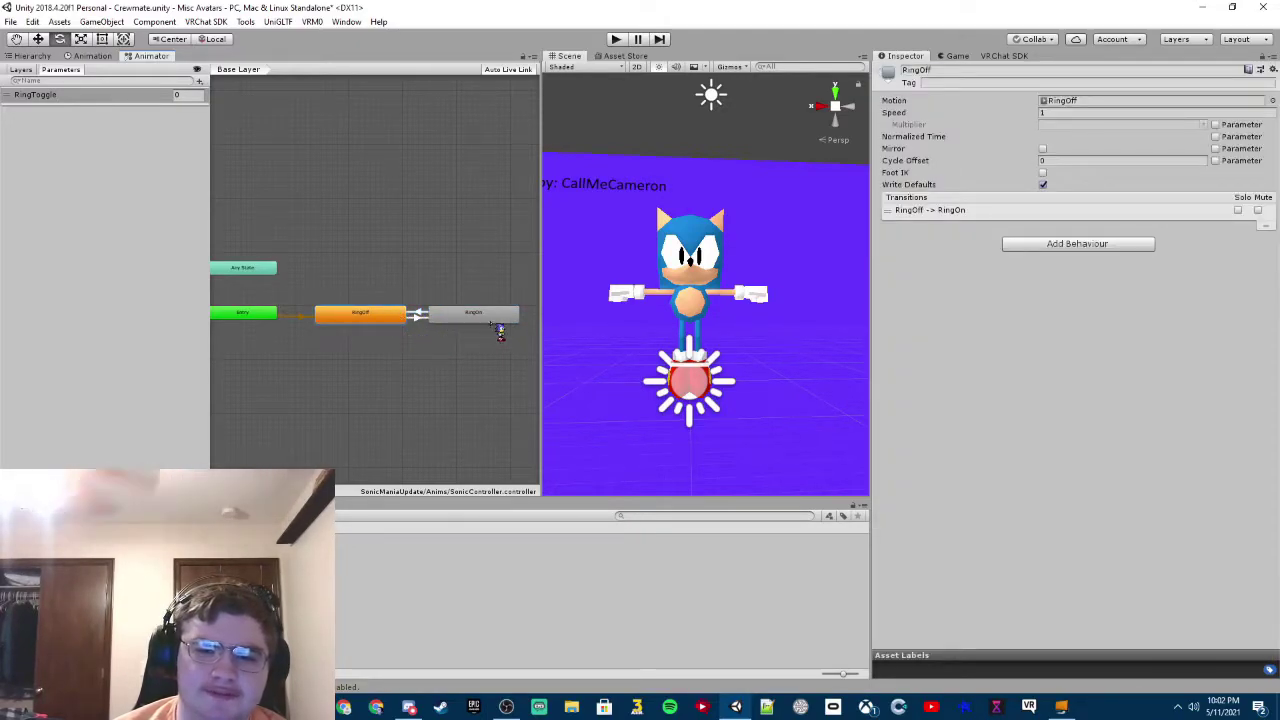
scroll(457, 357, "up", 3)
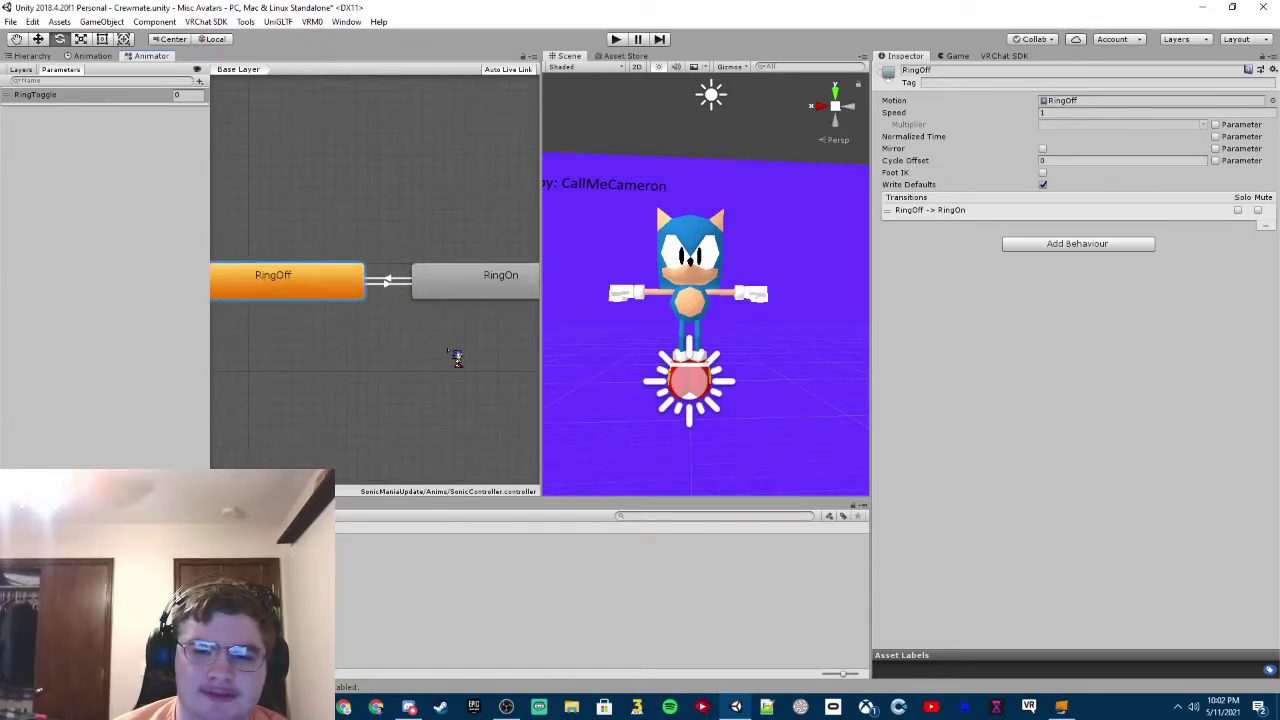
scroll(457, 357, "down", 2)
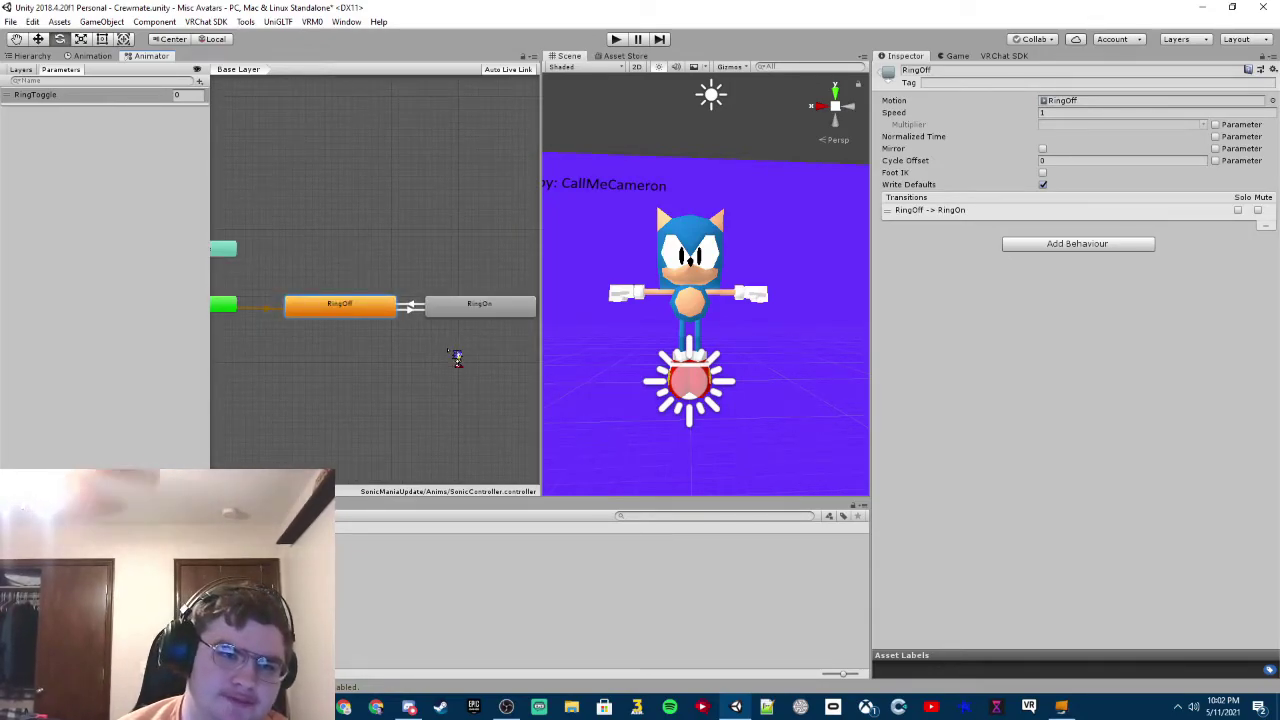
scroll(457, 357, "up", 1)
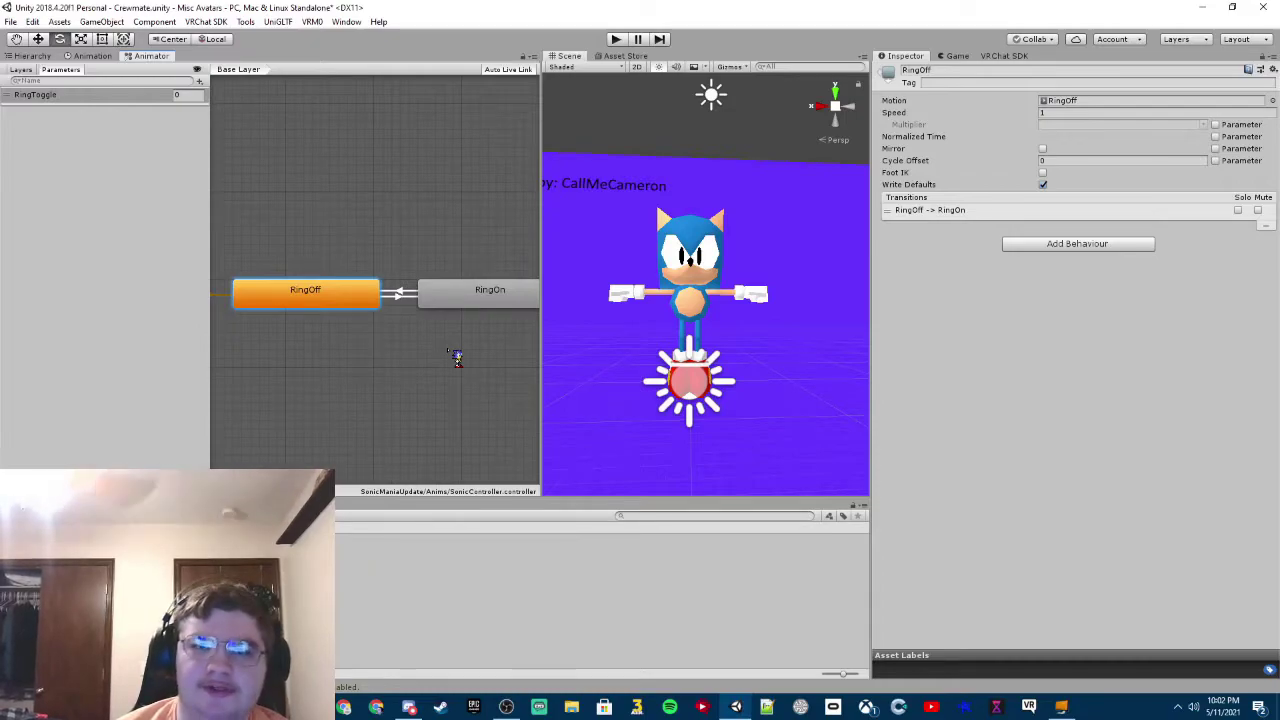
scroll(457, 357, "up", 1)
scroll(457, 357, "down", 1)
middle_click_drag(426, 374, 400, 417)
scroll(398, 421, "up", 1)
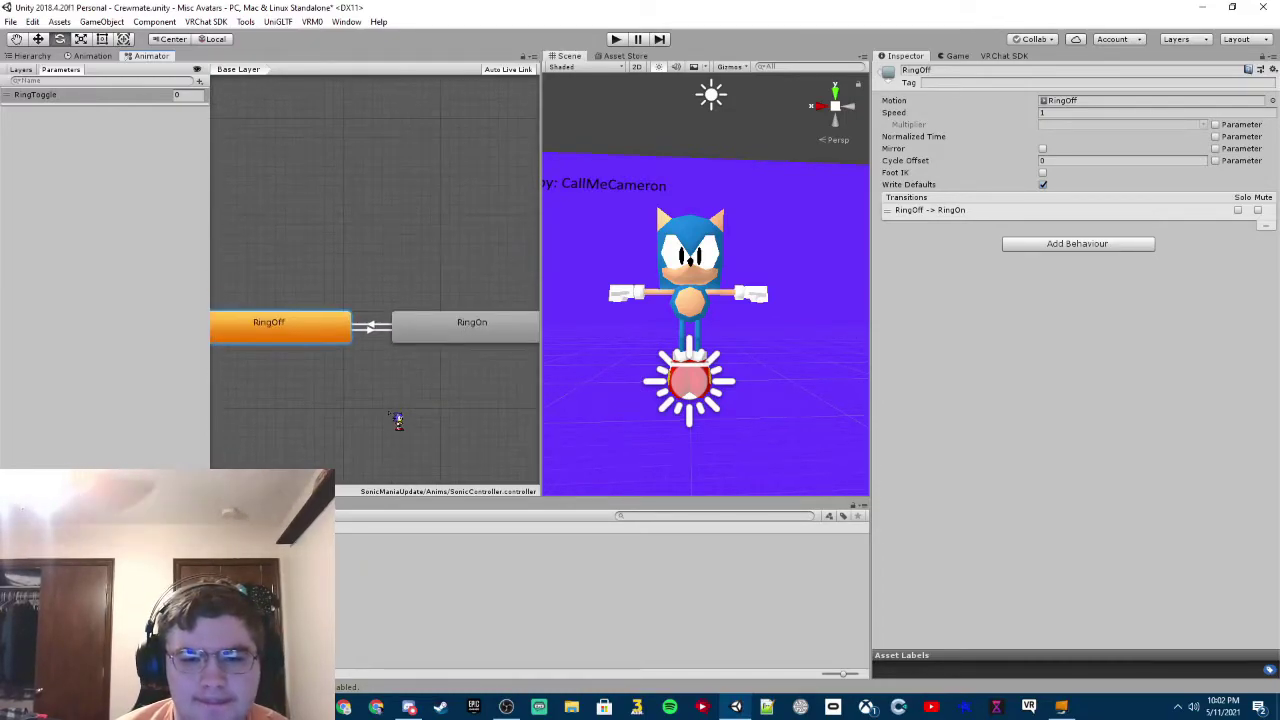
scroll(398, 421, "down", 1)
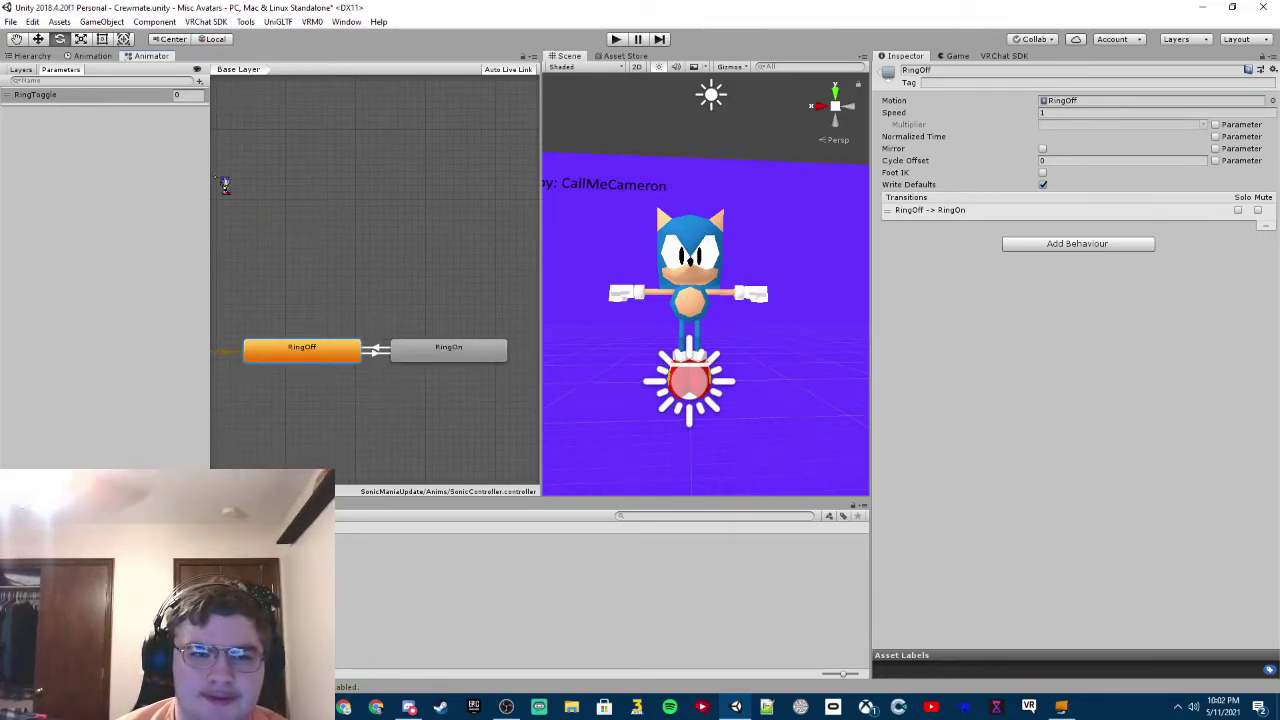
Check the RingOff clip's animation timeline and look over the avatar in the scene.
left_click(92, 56)
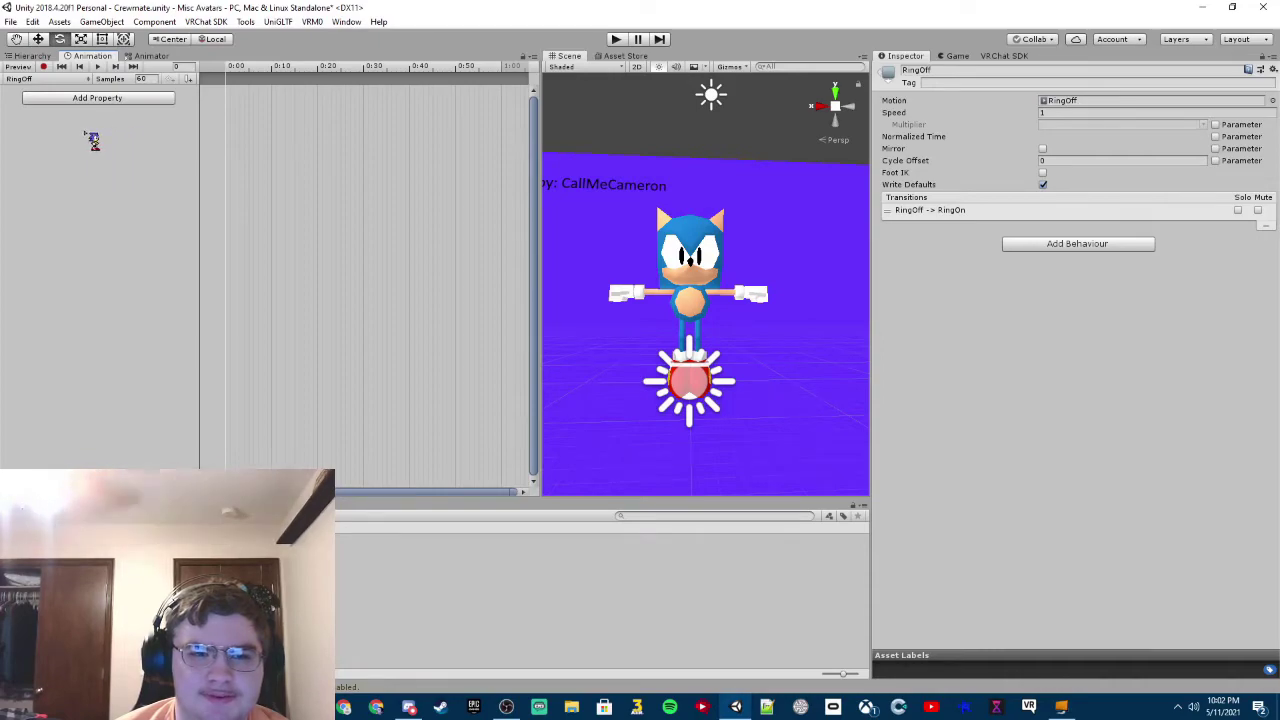
scroll(630, 285, "up", 1)
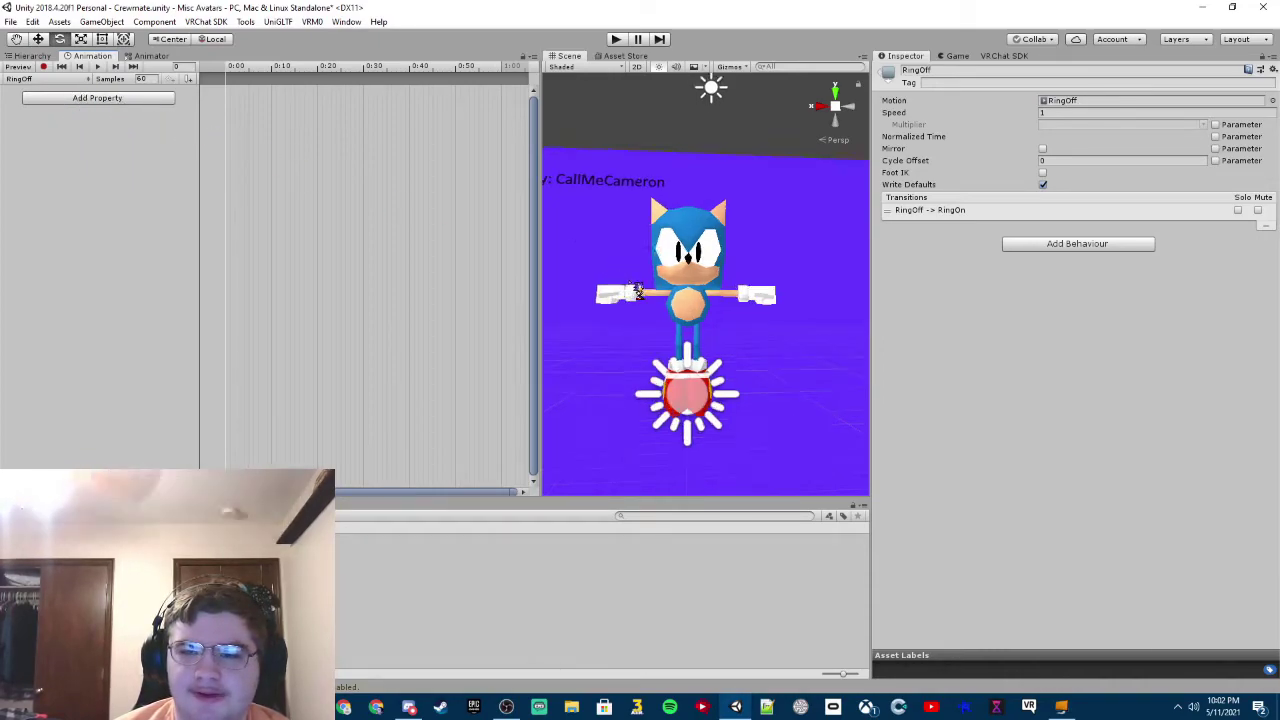
scroll(636, 290, "up", 3)
scroll(636, 290, "down", 3)
scroll(636, 290, "up", 1)
scroll(636, 290, "up", 1)
middle_click_drag(636, 270, 690, 258)
left_click_drag(690, 258, 707, 225, "alt")
scroll(705, 235, "up", 2)
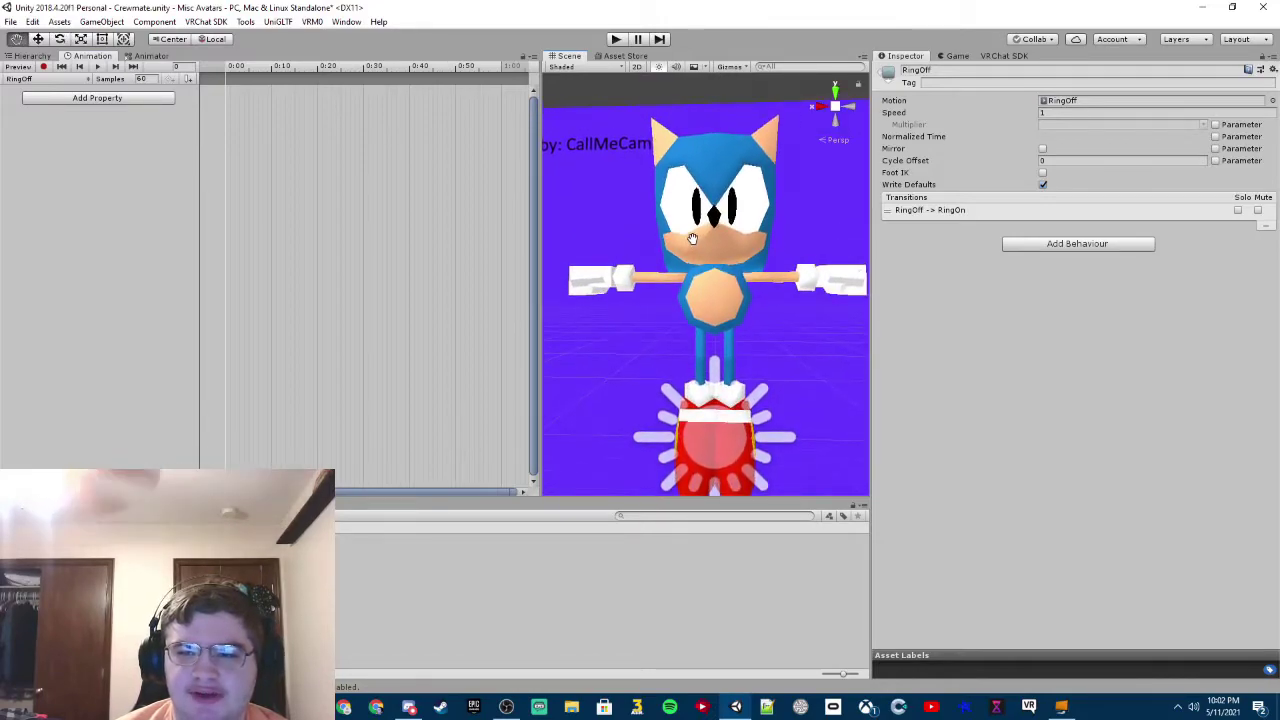
Expand the SonicManiaRig 1 armature down to RightHand and add the SpecialRing model as a child of that bone.
left_click(40, 57)
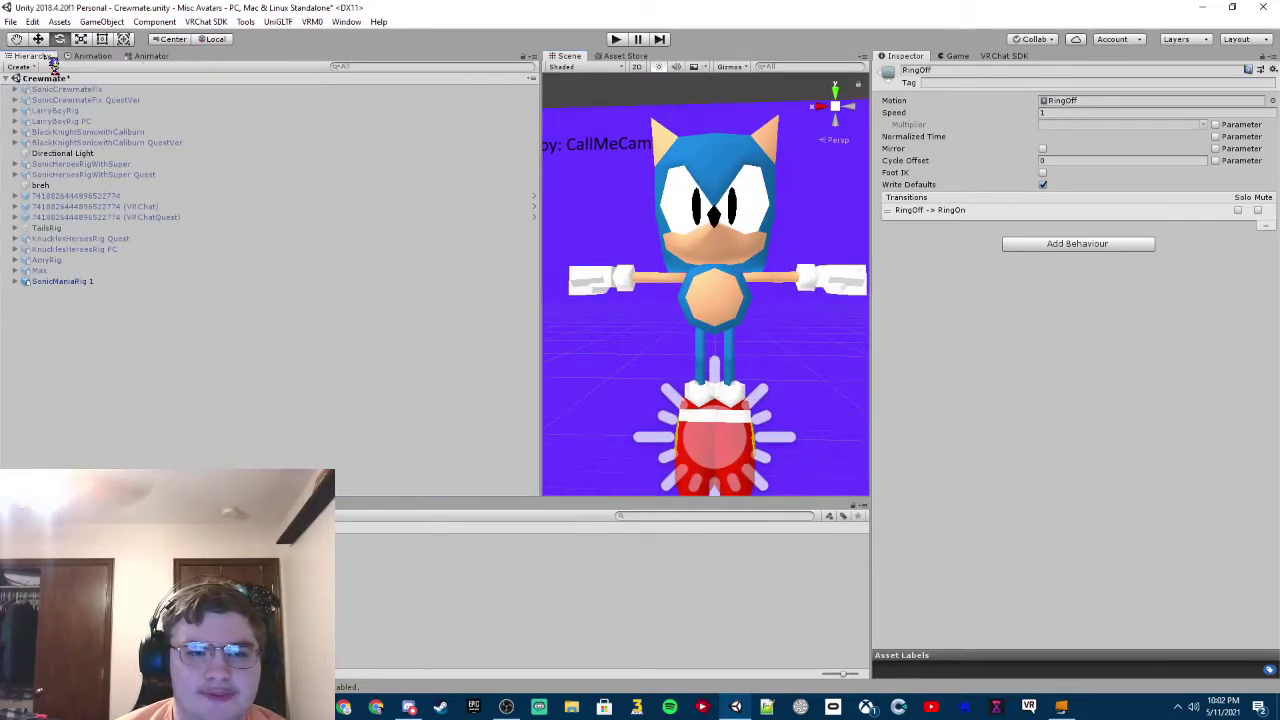
left_click(16, 282)
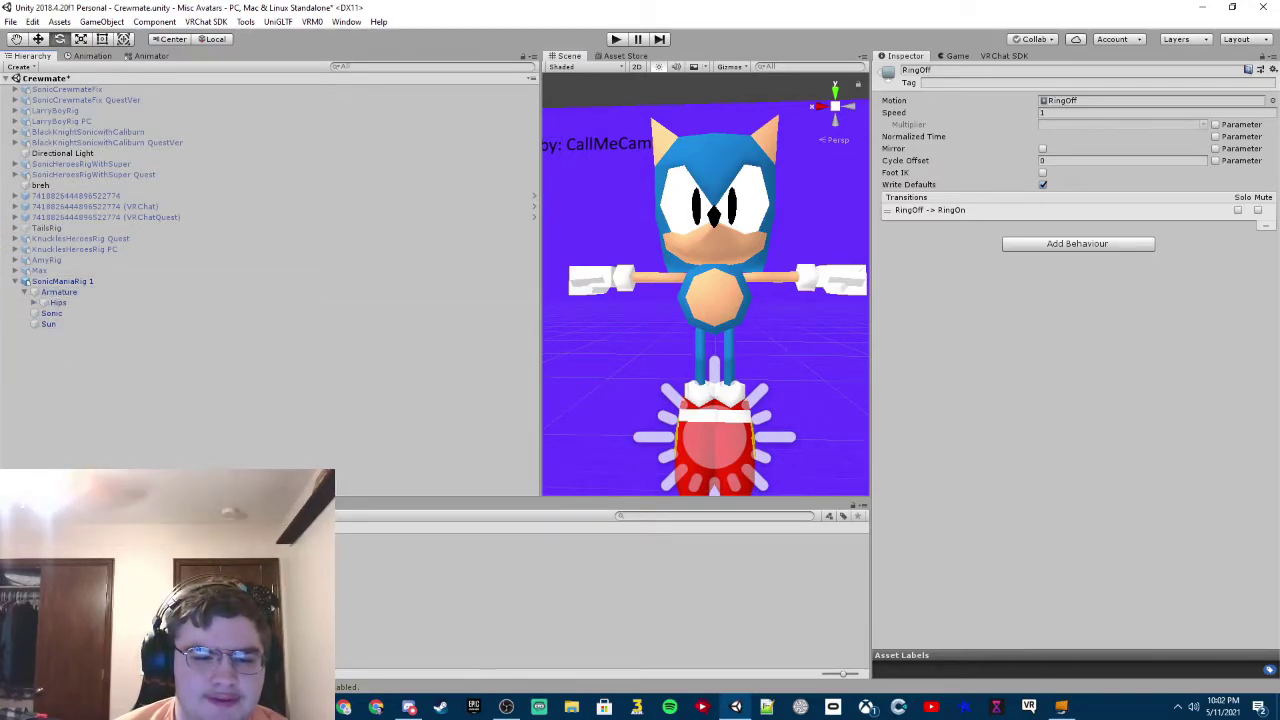
left_click_drag(480, 572, 101, 420)
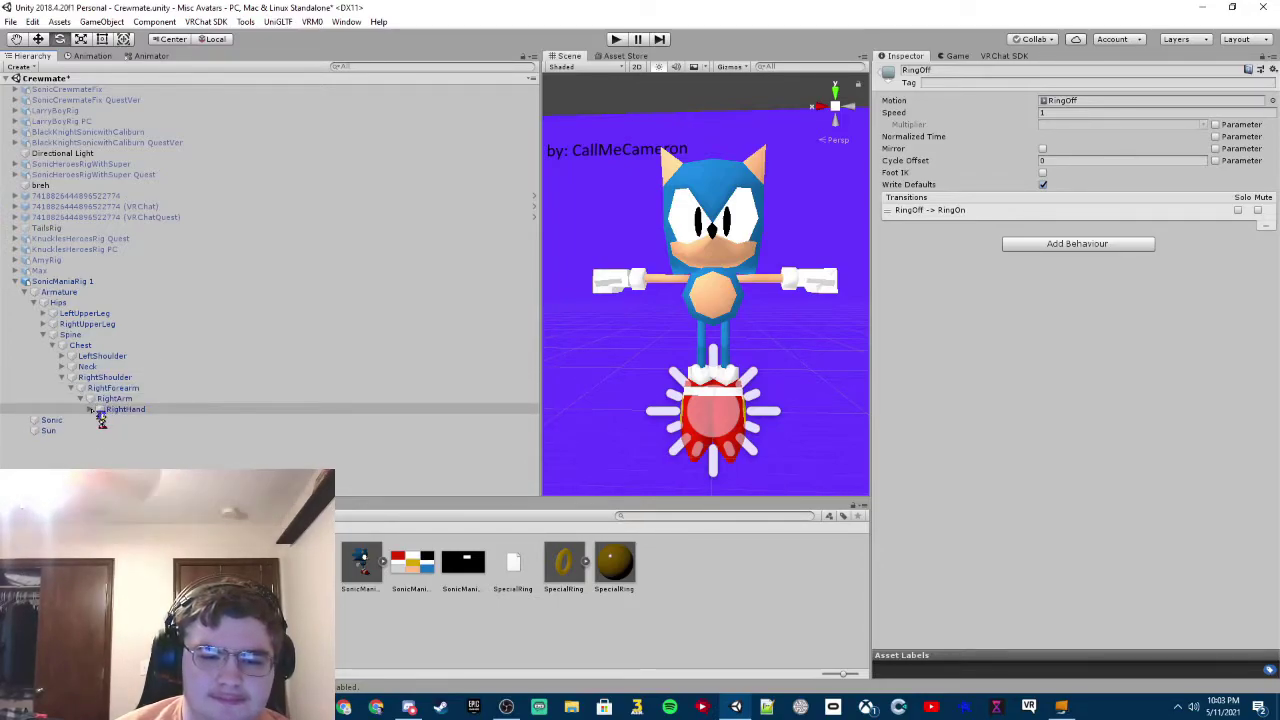
left_click_drag(101, 420, 565, 566)
left_click_drag(972, 575, 872, 546)
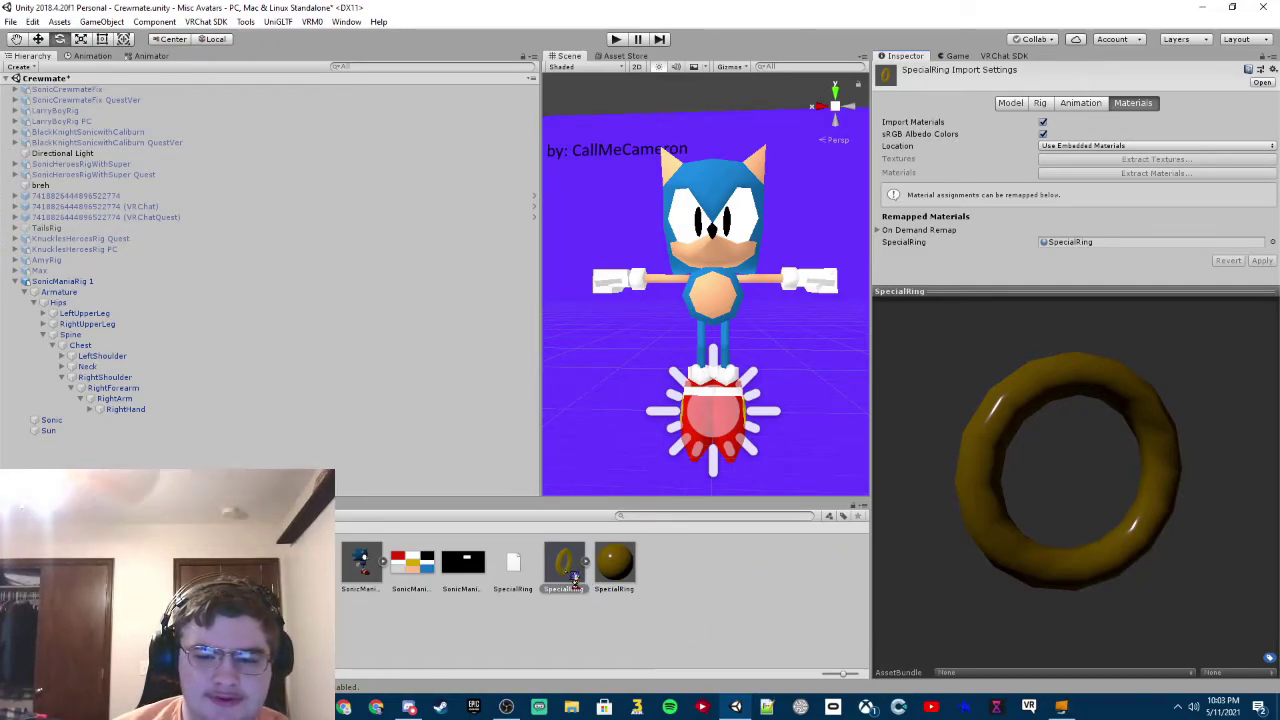
left_click_drag(100, 447, 606, 374)
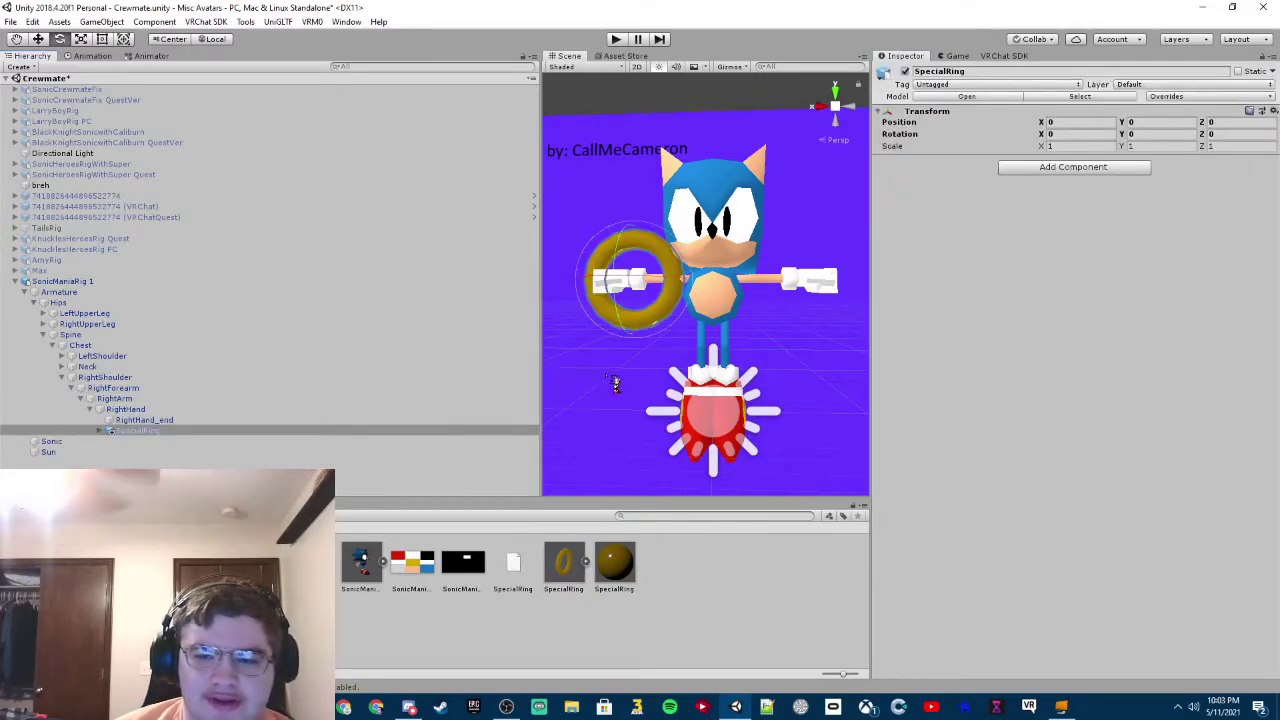
Set the SpecialRing's scale to 0.5 on X, Y and Z.
scroll(606, 374, "up", 5)
key("f")
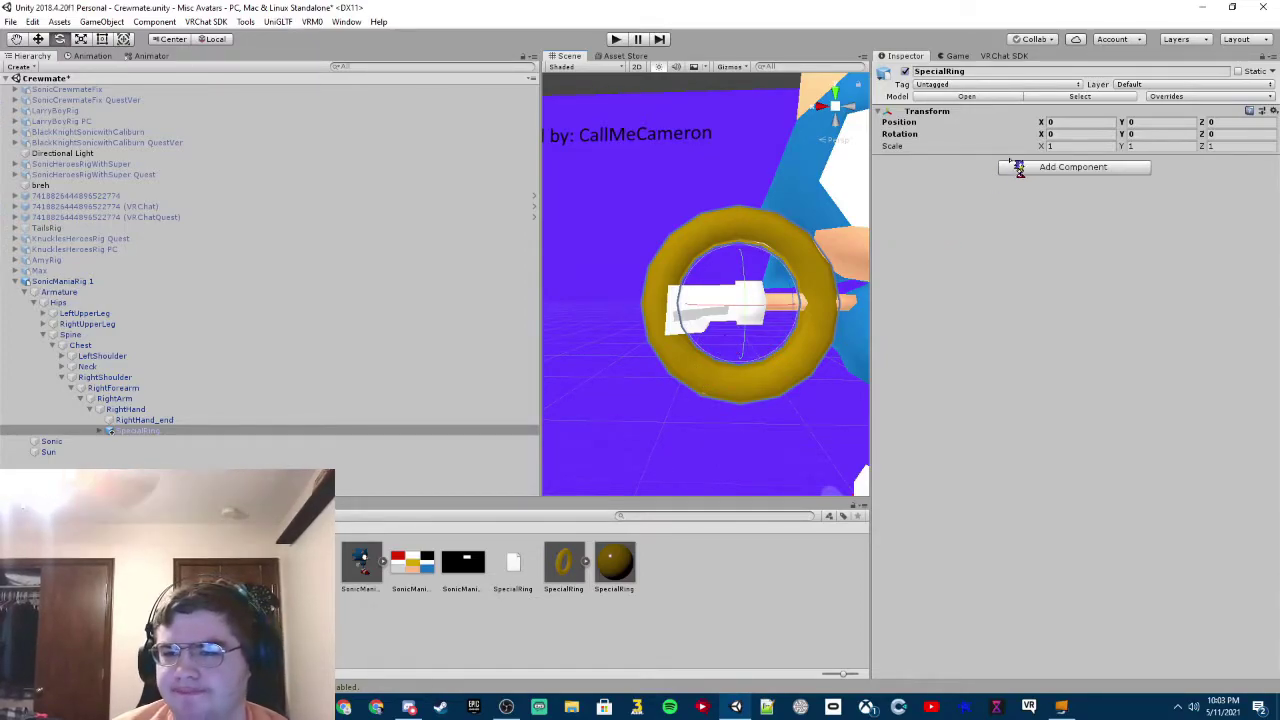
scroll(838, 226, "up", 4)
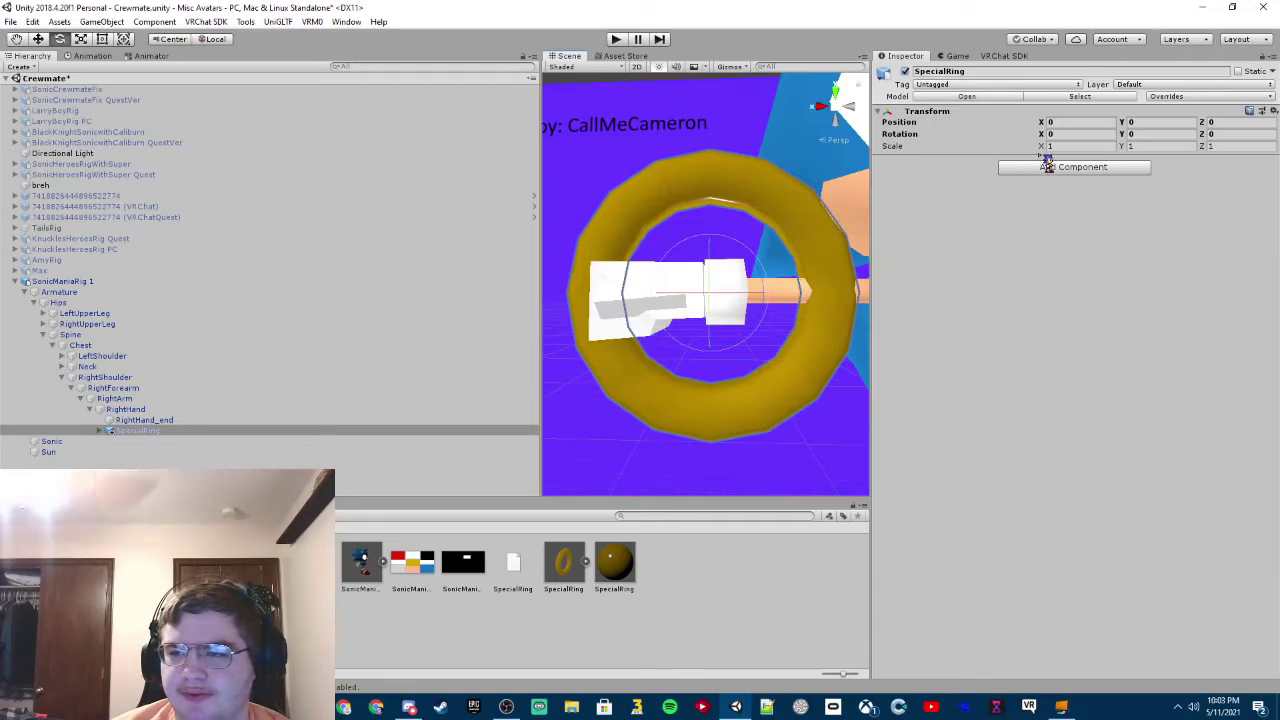
left_click(1068, 146)
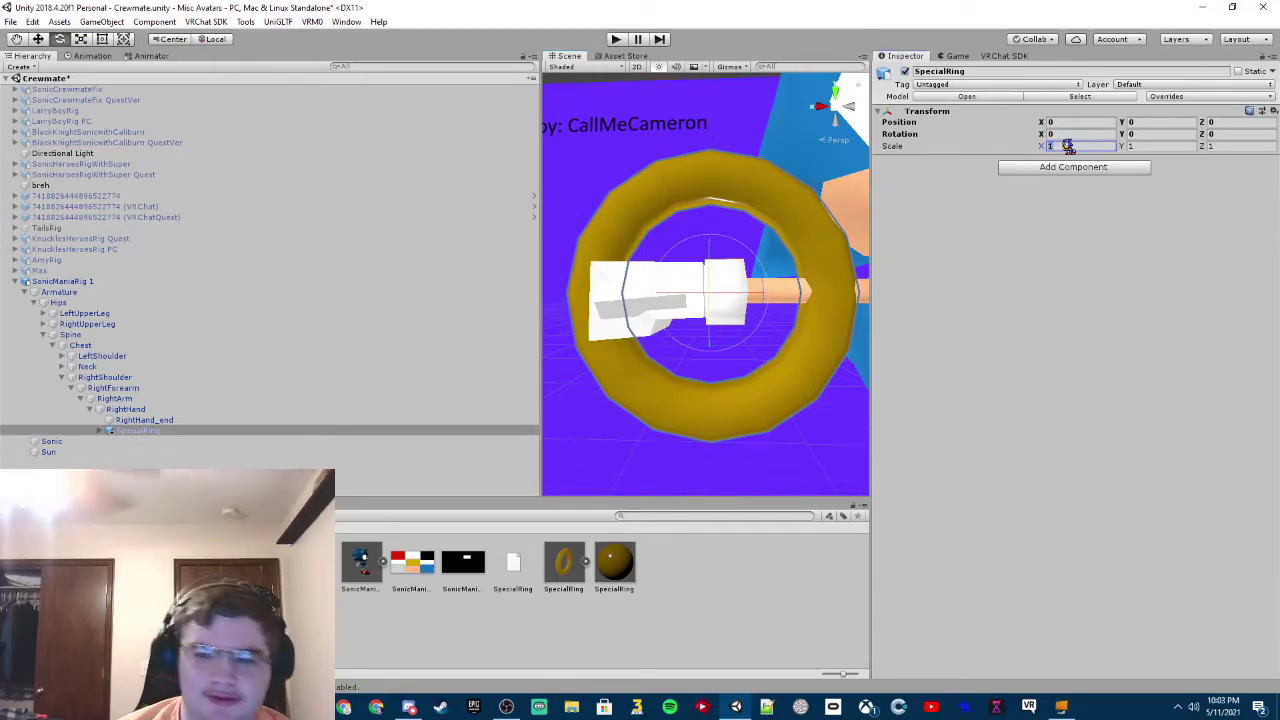
type("0.5")
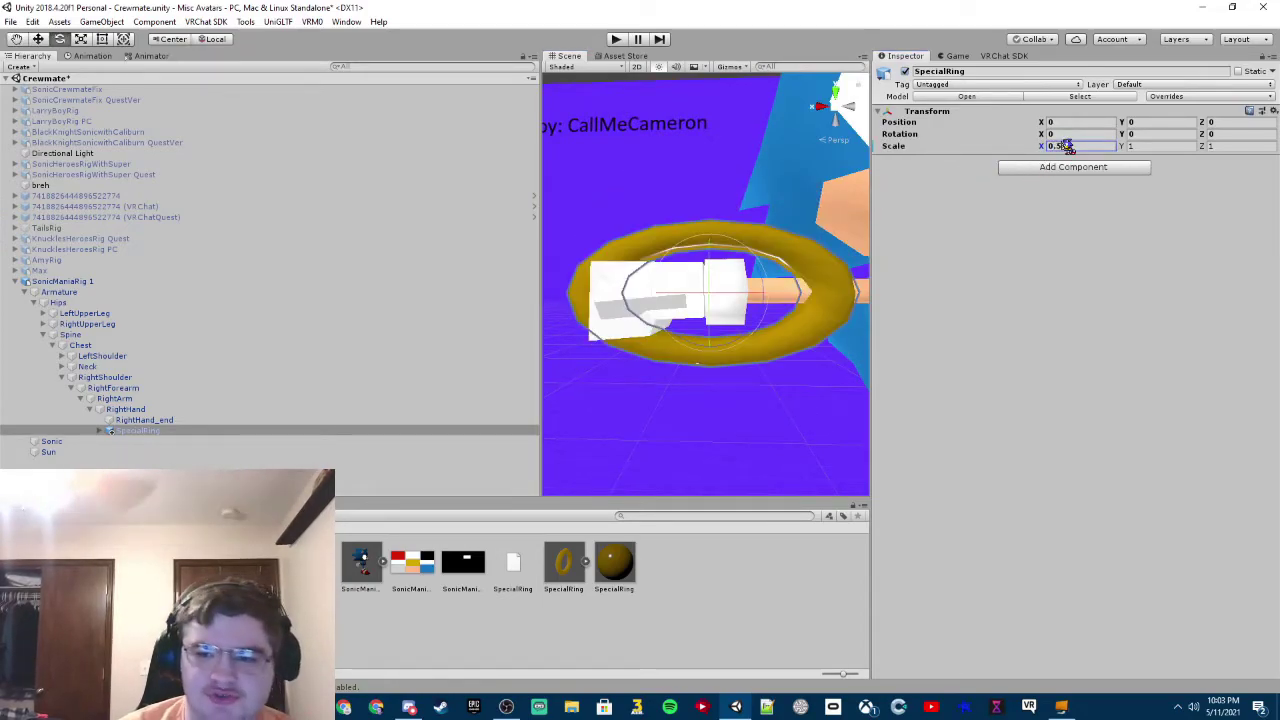
left_click(1155, 148)
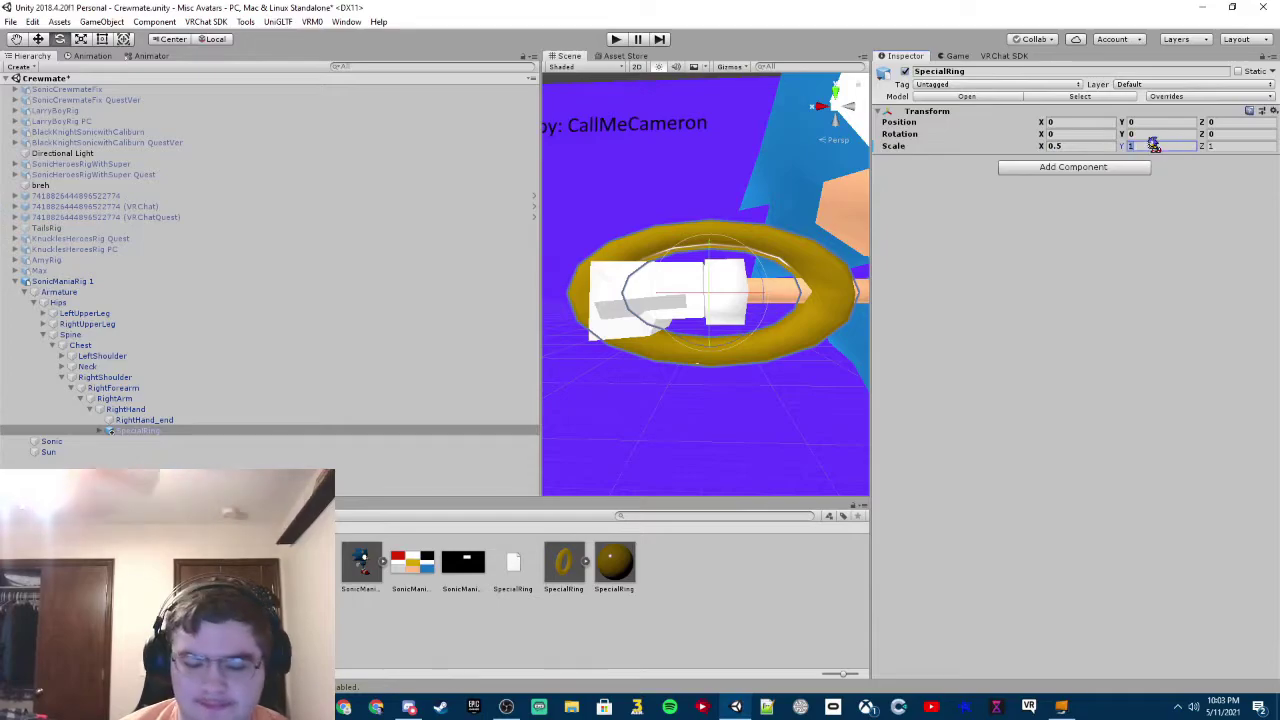
type("0.5")
left_click(1238, 147)
type("0.5")
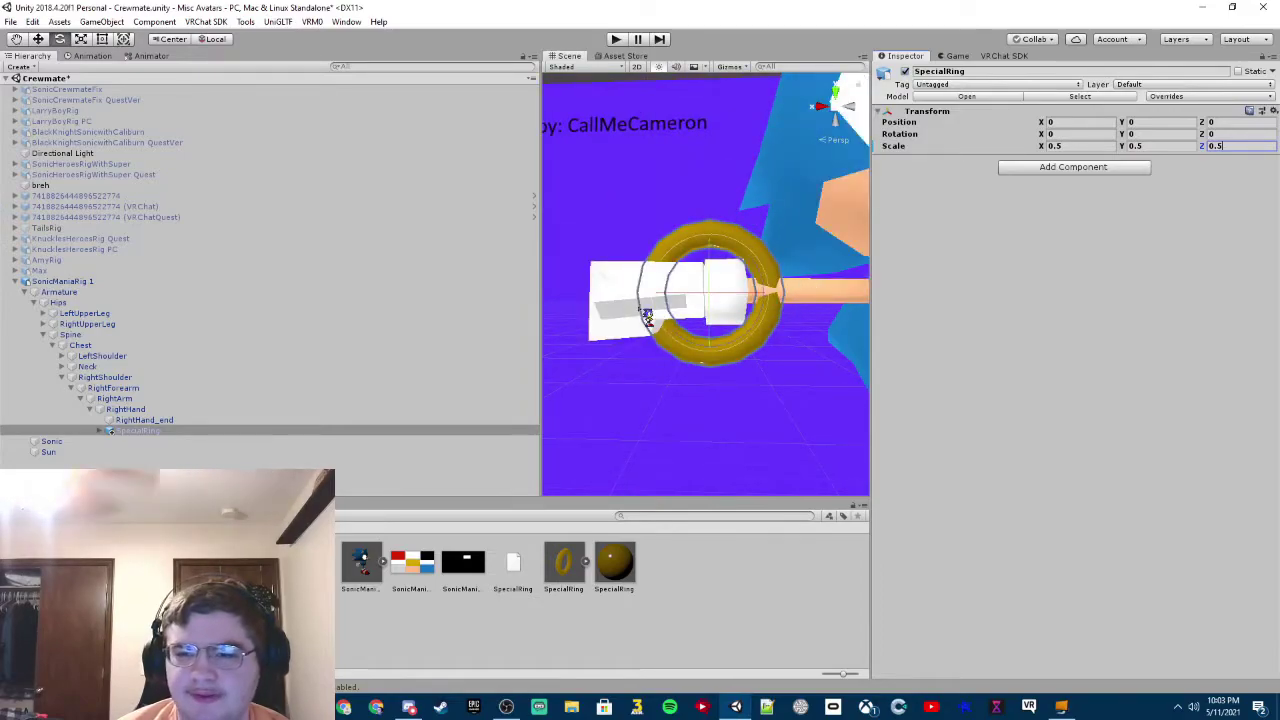
left_click(1079, 121)
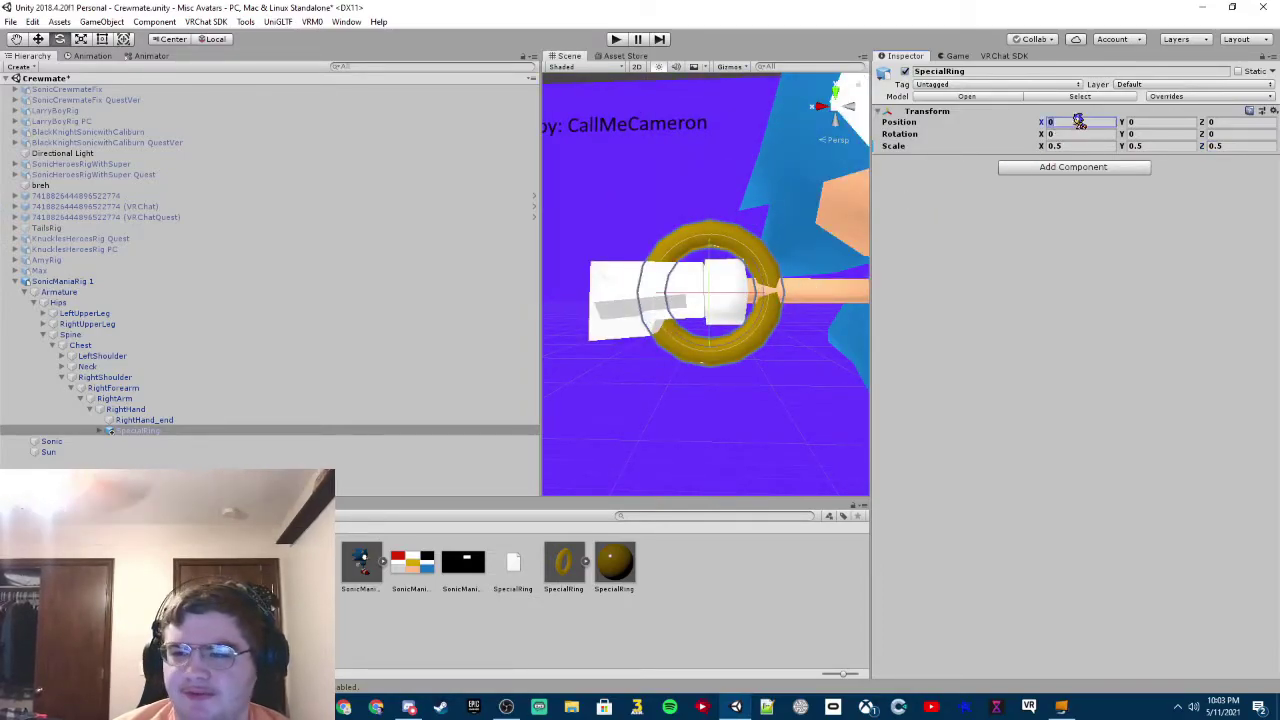
type("90")
scroll(748, 349, "down", 3)
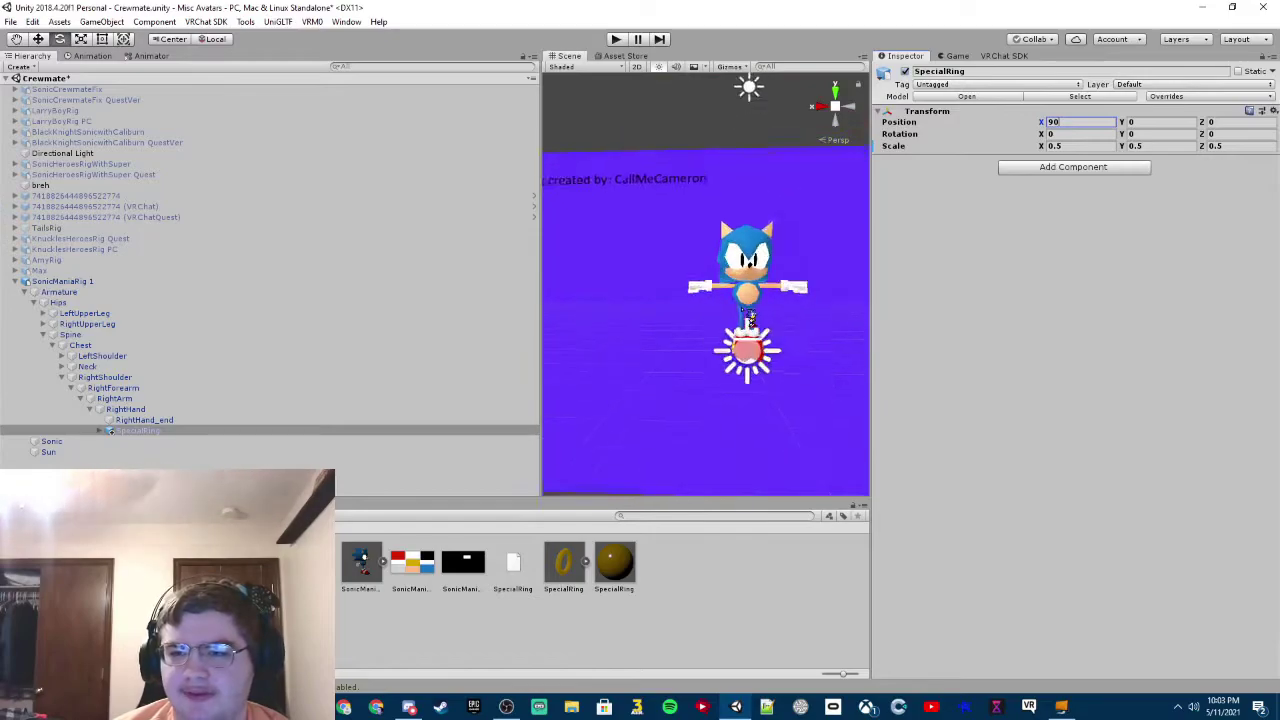
scroll(746, 357, "up", 3)
key("BackSpace")
key("BackSpace")
type("0")
scroll(800, 263, "up", 3)
Try orienting the SpecialRing around the wrist with a rotation of 90 on X and 90 on Z.
left_click(1063, 133)
type("90")
middle_click_drag(781, 282, 738, 299)
scroll(738, 299, "up", 2)
left_click(1215, 134)
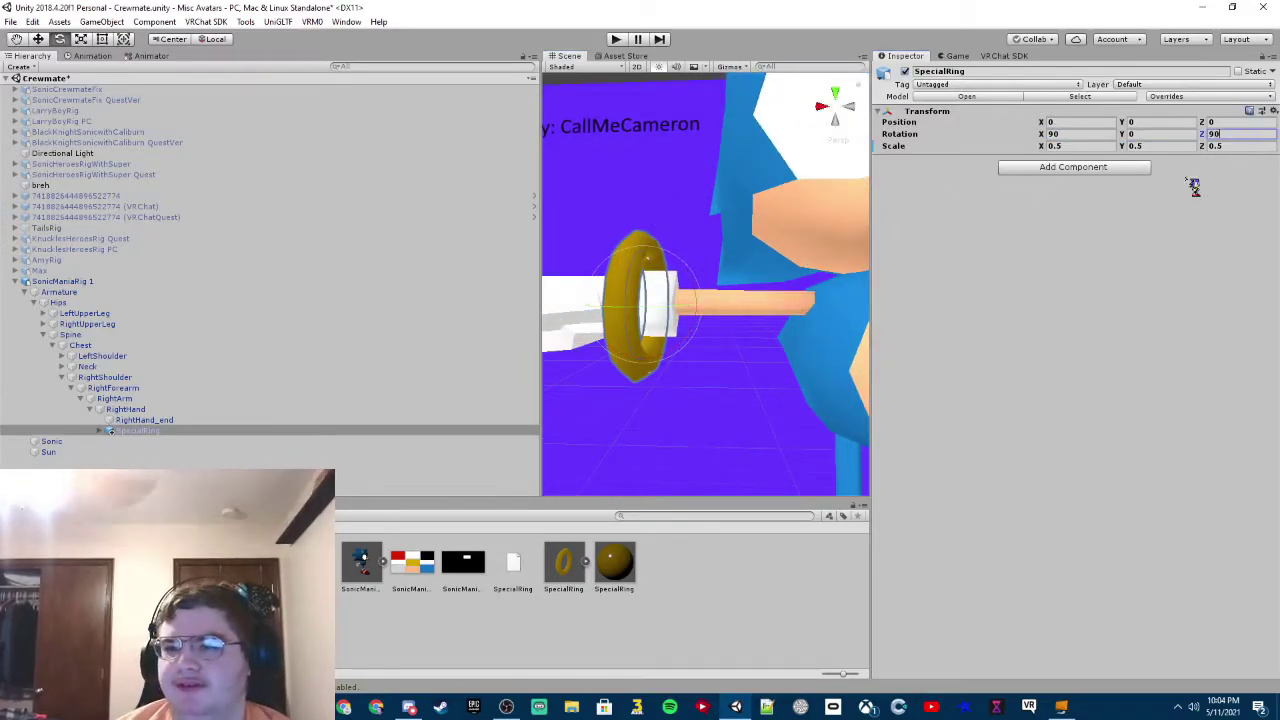
left_click(1050, 135)
type("0")
key("ctrl+z")
Turn the SpecialRing so it lies flat and set its rotation to X 180, Y 90, Z 90.
middle_click_drag(728, 321, 785, 321)
left_click_drag(743, 331, 712, 240)
left_click(1063, 134)
type("180")
left_click(1160, 134)
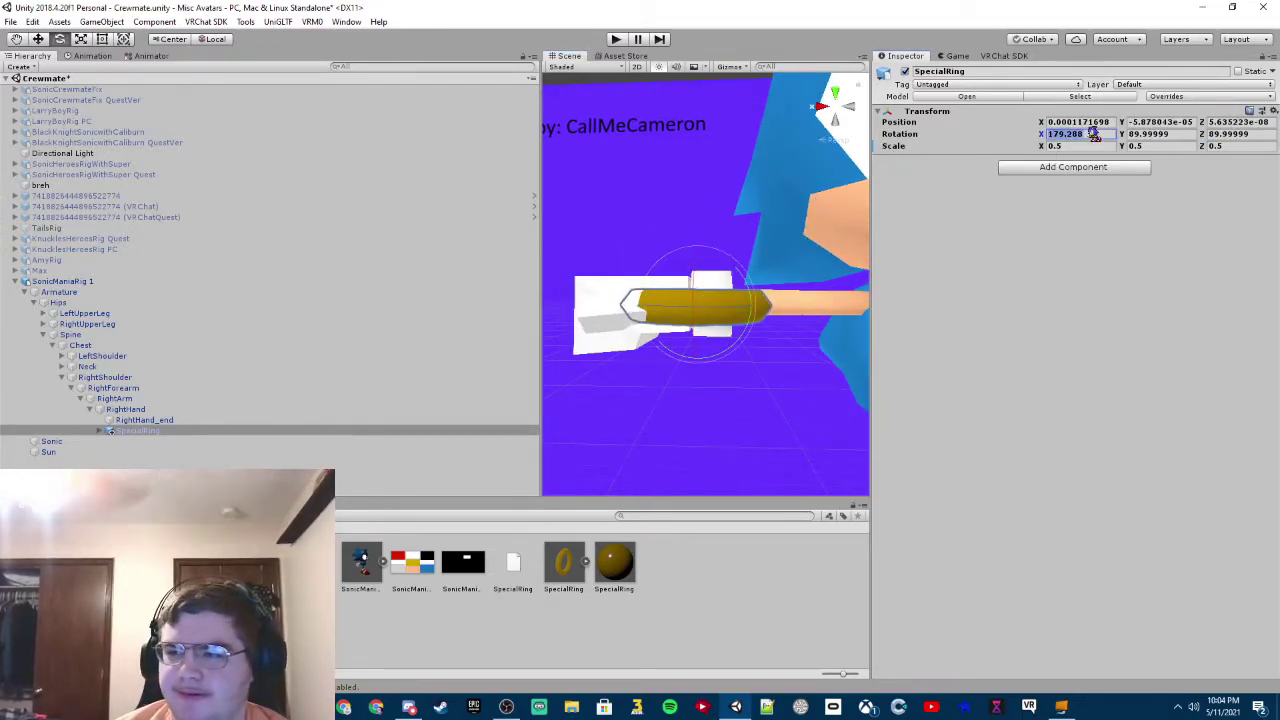
type("90")
key("Return")
Move the SpecialRing from the wrist to just beneath the right hand's fingers, at position X 0.201, Y 0.785, Z 0.
scroll(749, 334, "down", 2)
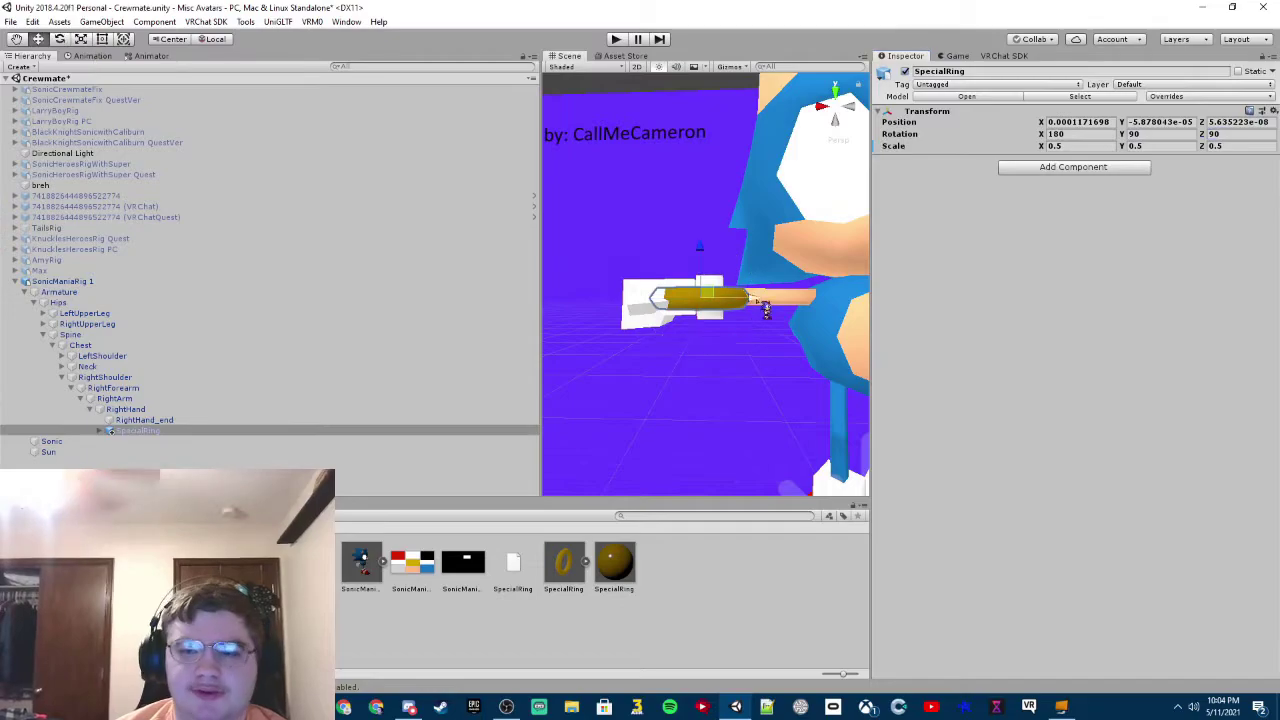
scroll(671, 301, "up", 4)
middle_click_drag(672, 301, 735, 312)
scroll(794, 326, "down", 3)
right_click_drag(794, 326, 654, 317)
scroll(654, 317, "up", 3)
middle_click_drag(654, 317, 691, 331)
left_click_drag(647, 225, 700, 289)
scroll(737, 307, "down", 1)
mouse_move(738, 309)
middle_mouse_down()
mouse_move(739, 264)
mouse_move(720, 280)
mouse_move(737, 295)
middle_mouse_up()
scroll(744, 322, "down", 2)
right_click_drag(749, 329, 768, 308)
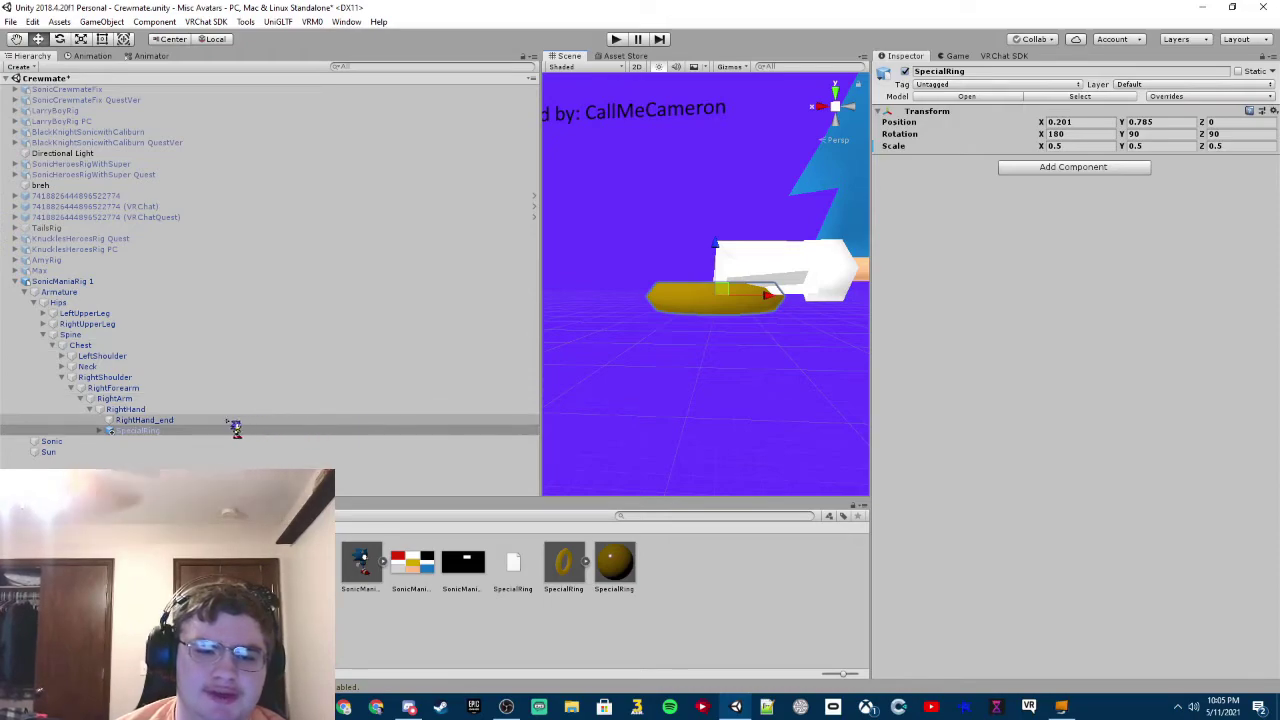
Add an Audio Source object under the RightHand bone and name it RingSpawnSound.
left_click_drag(238, 428, 134, 420)
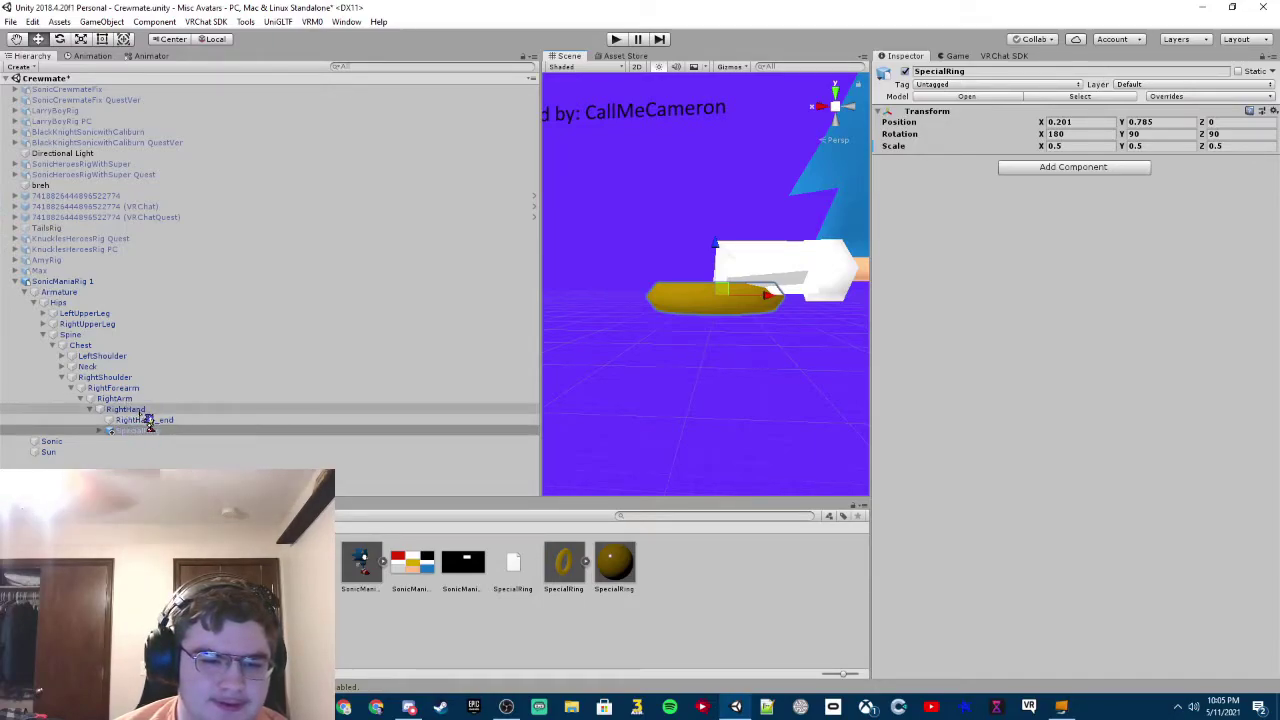
right_click(142, 411)
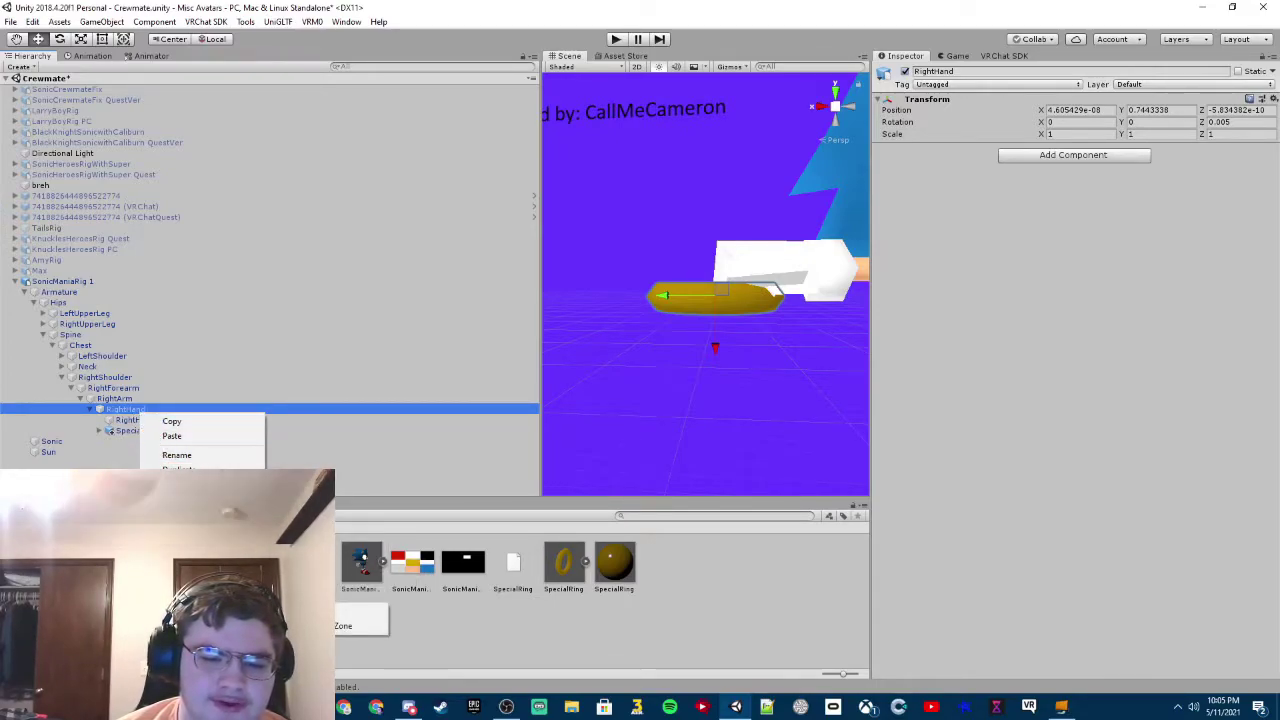
left_click(350, 612)
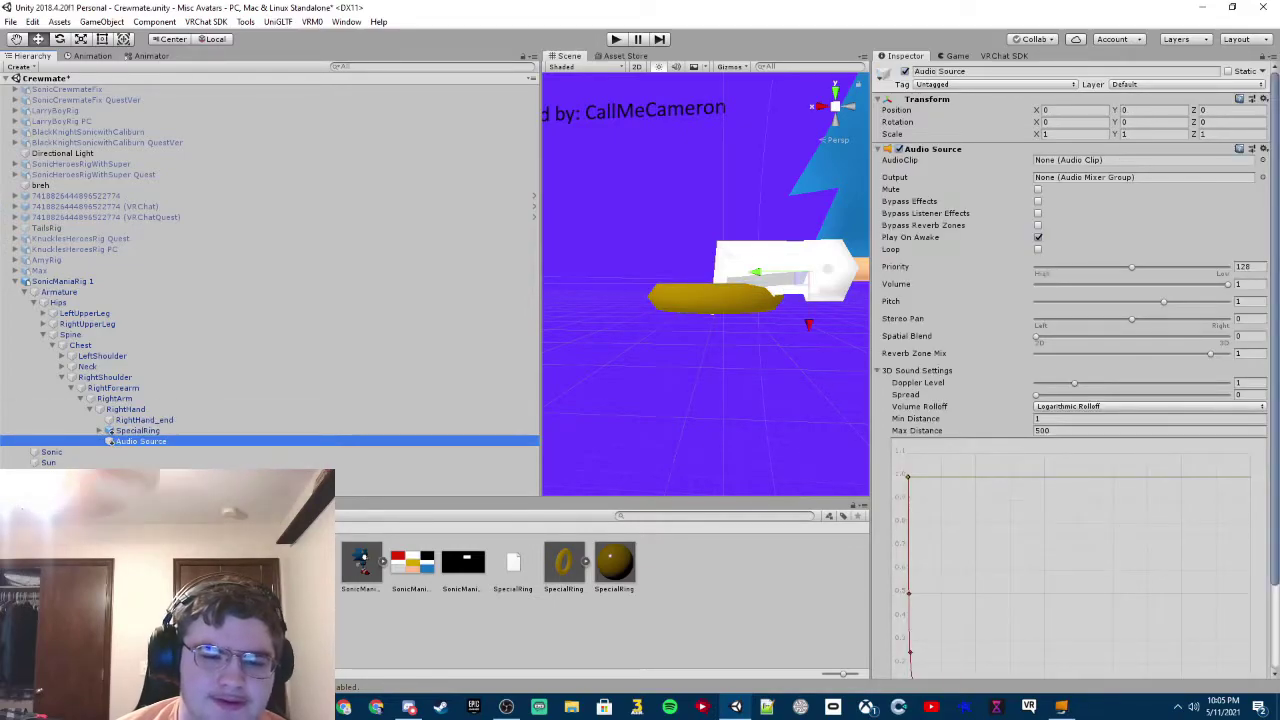
left_click(982, 72)
type("RingSpawnSound")
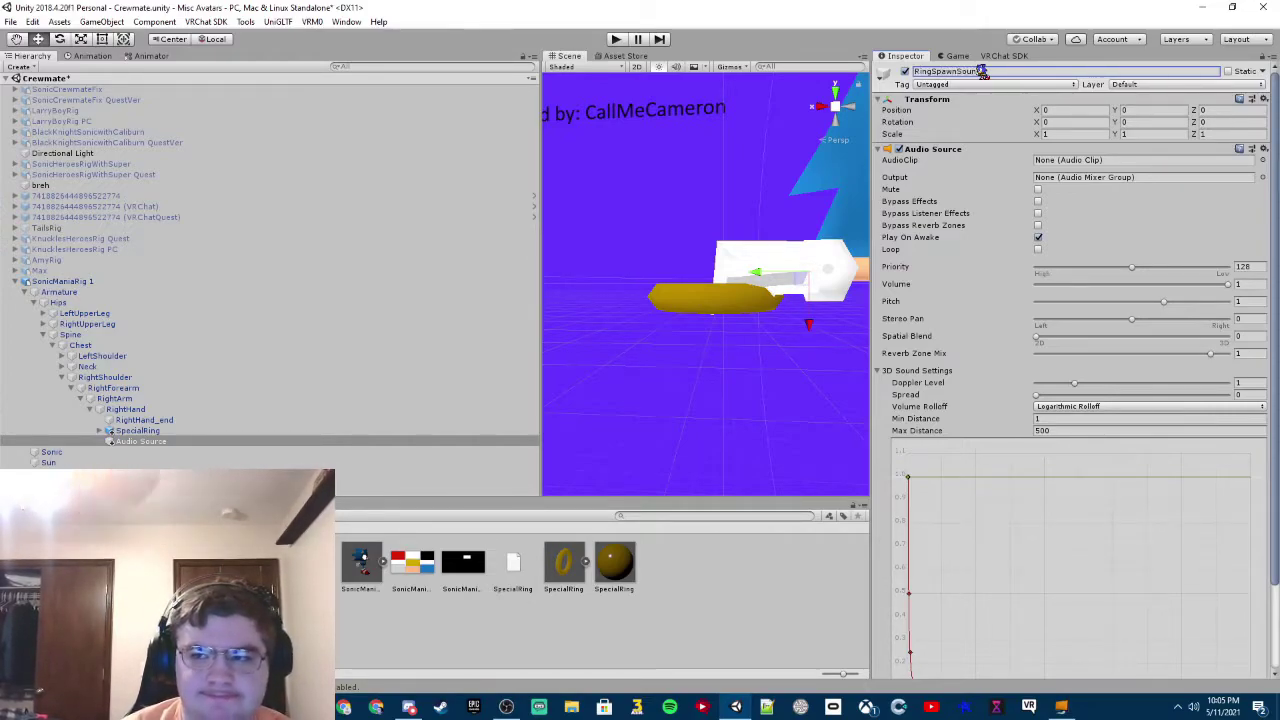
key("Return")
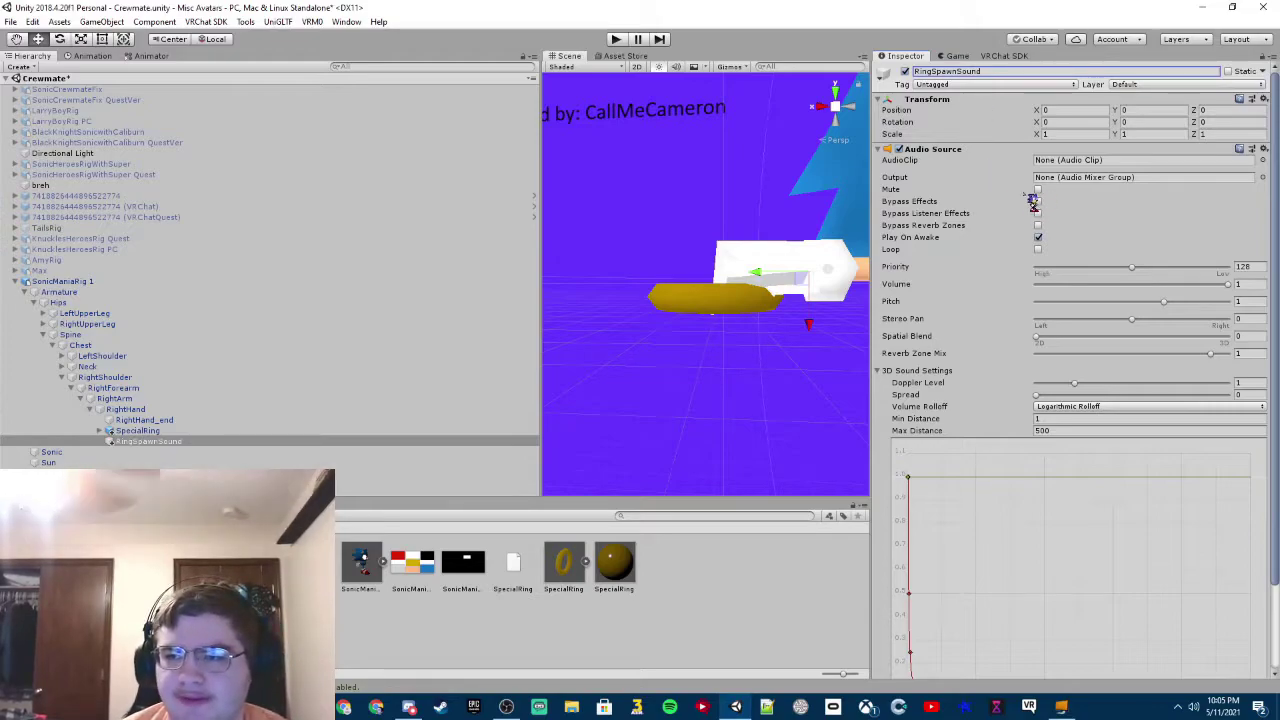
Assign S3K_Ring as RingSpawnSound's audio clip and preview the sound.
left_click_drag(311, 563, 1079, 164)
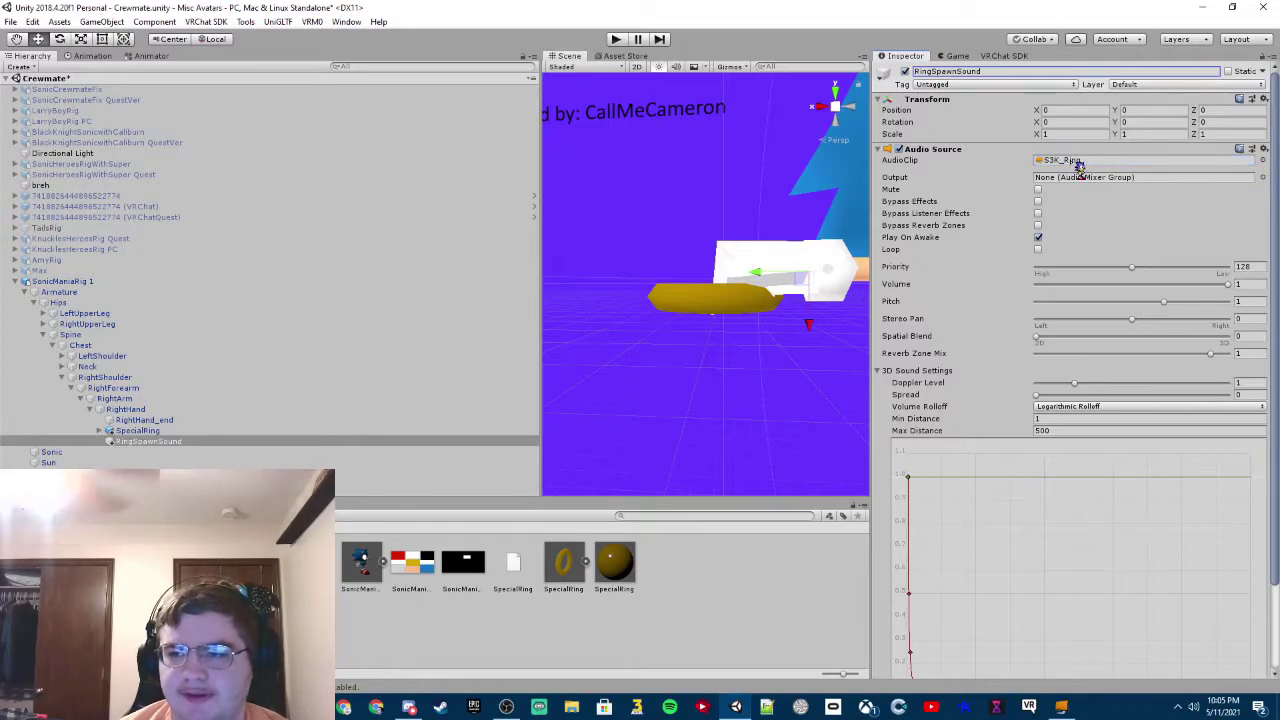
double_click(1062, 160)
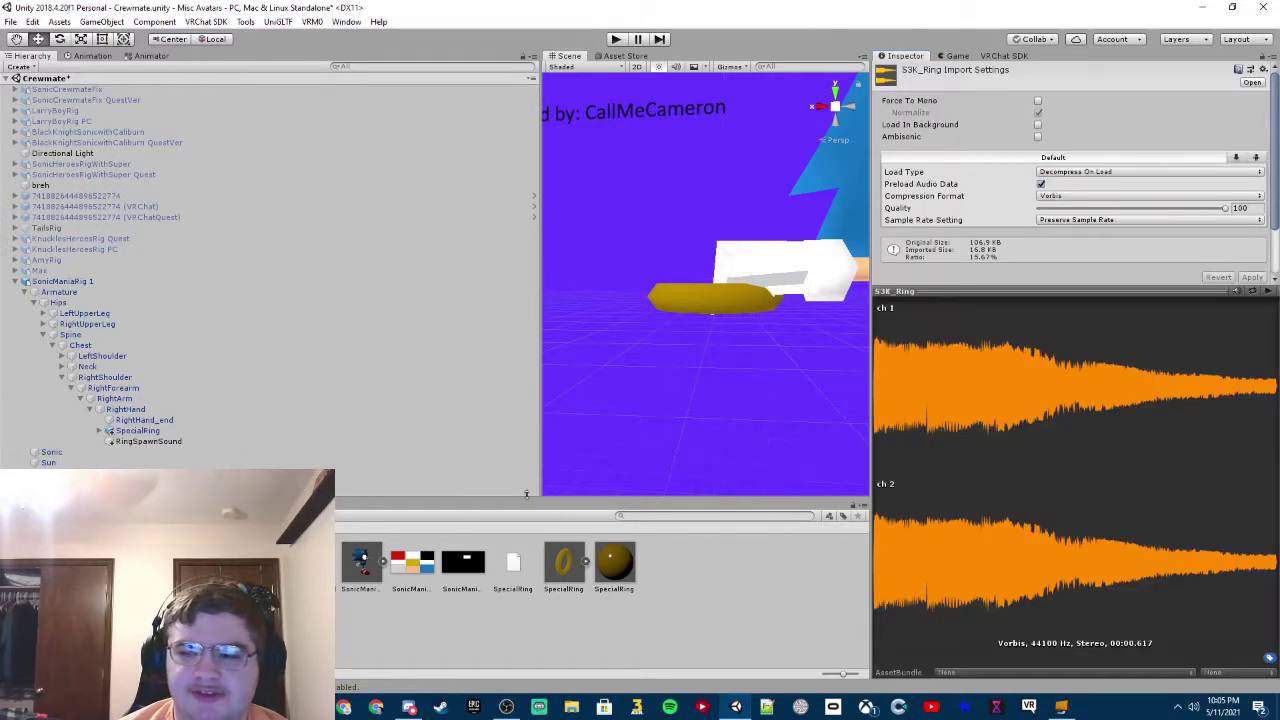
left_click(896, 310)
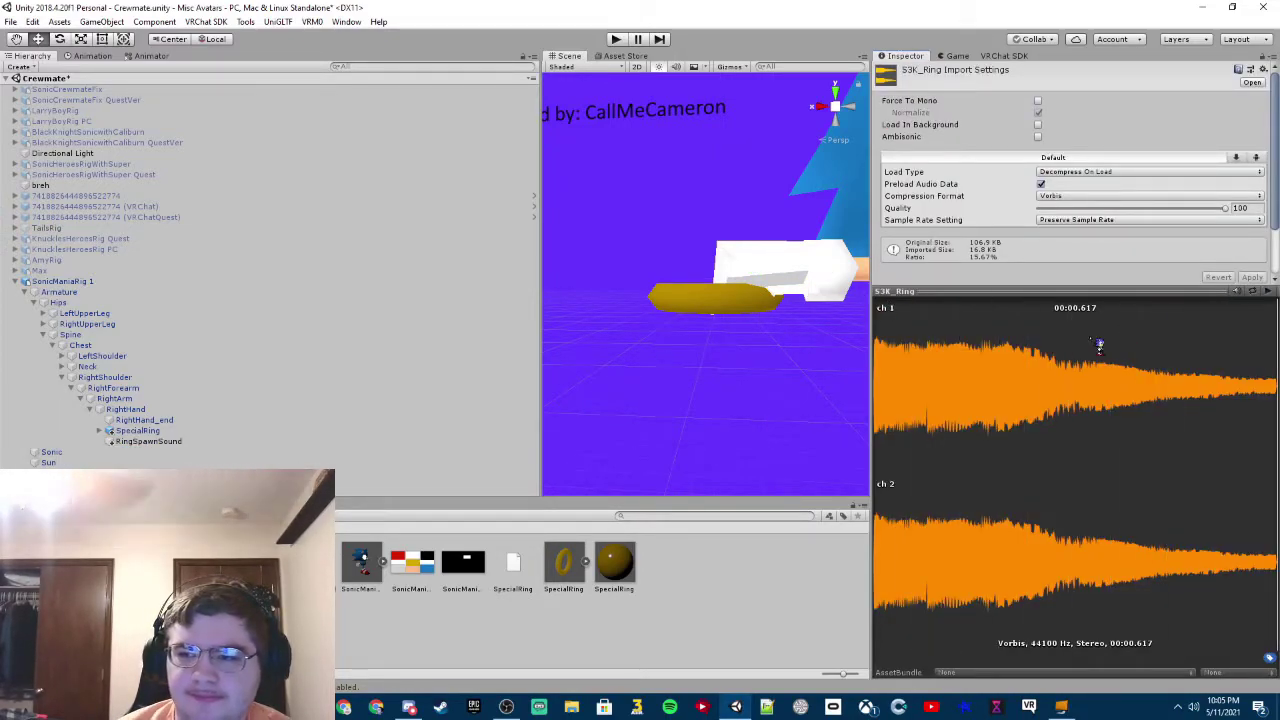
left_click_drag(336, 565, 185, 432)
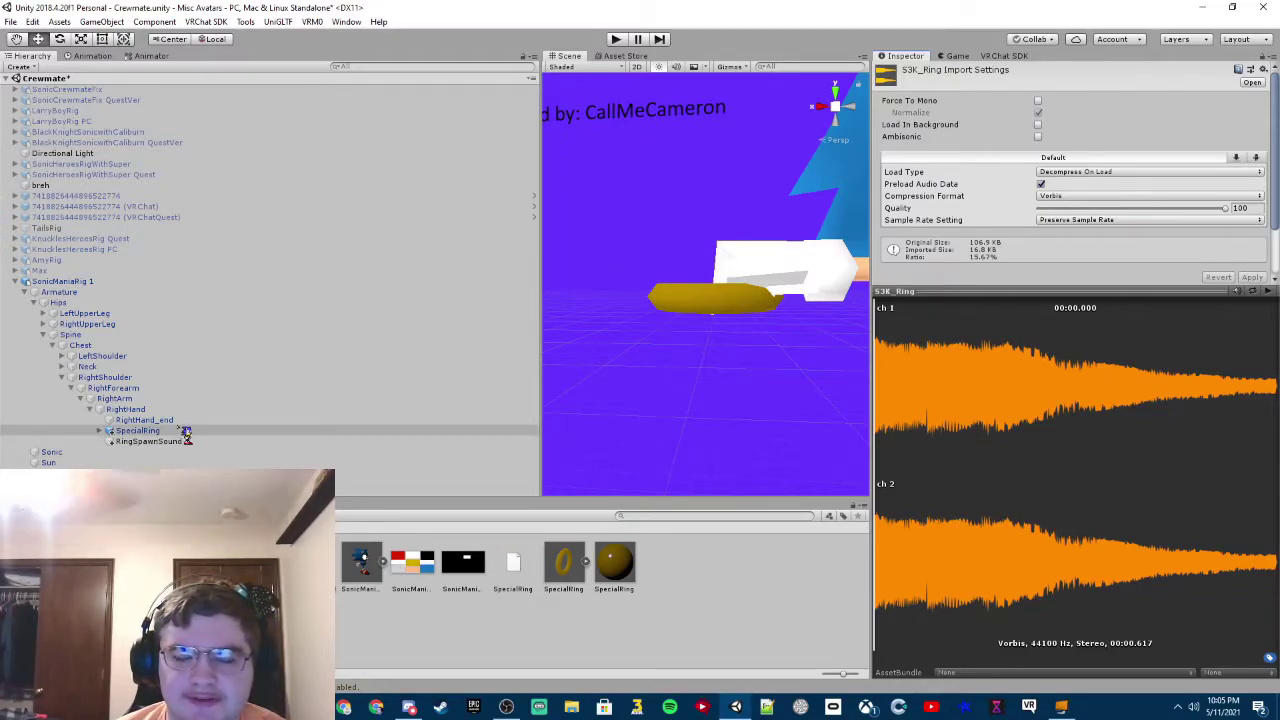
Give RingSpawnSound's audio source a Linear Rolloff and set its min distance to 0.
left_click_drag(185, 432, 176, 442)
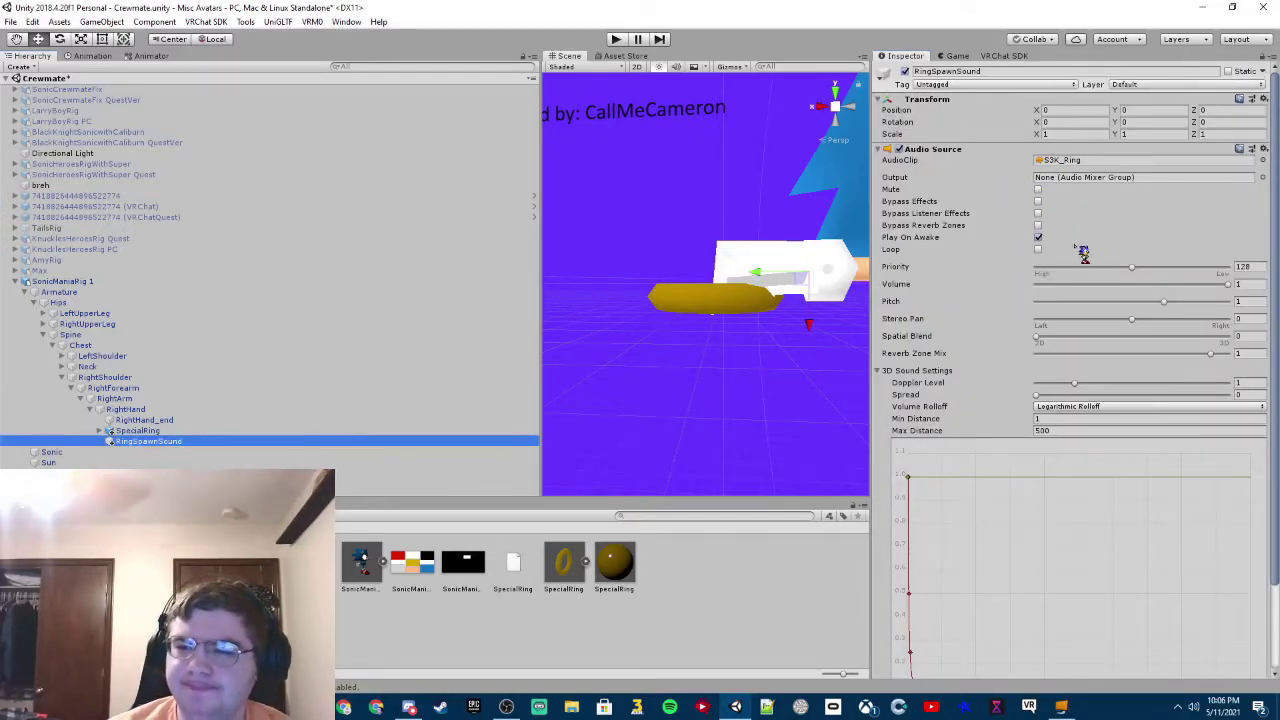
left_click(1084, 407)
left_click(1092, 434)
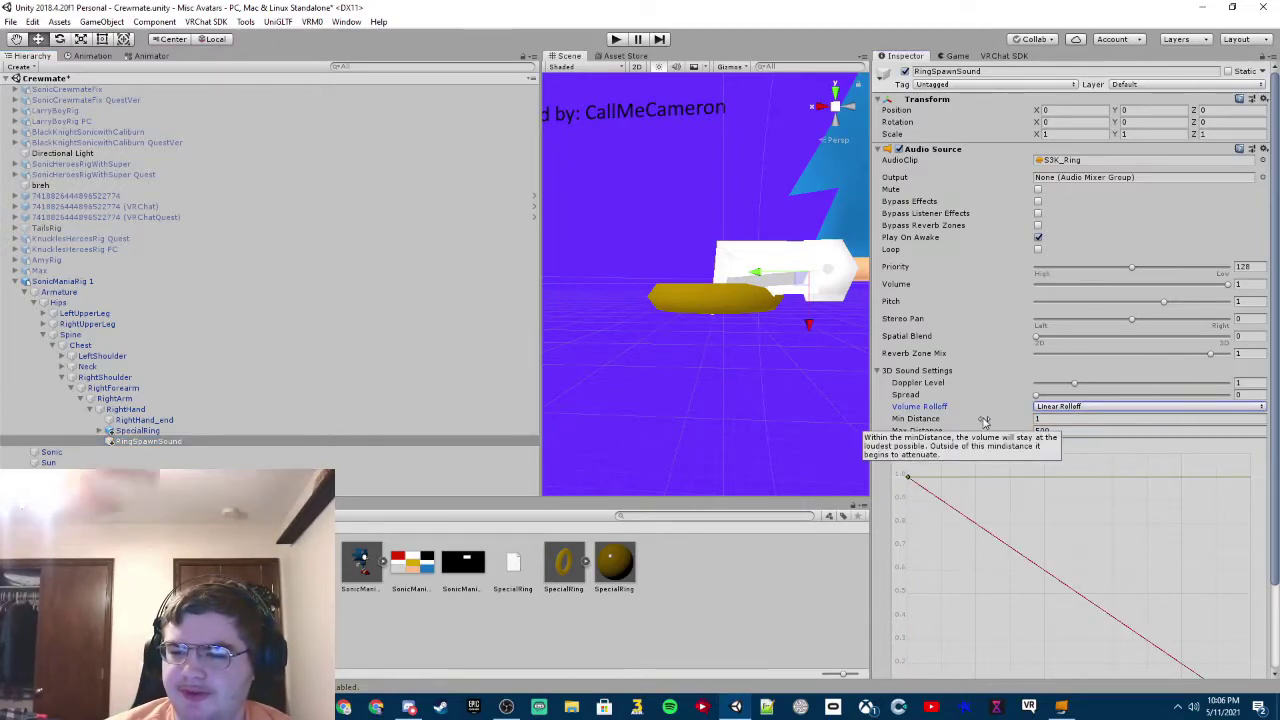
scroll(900, 430, "down", 2)
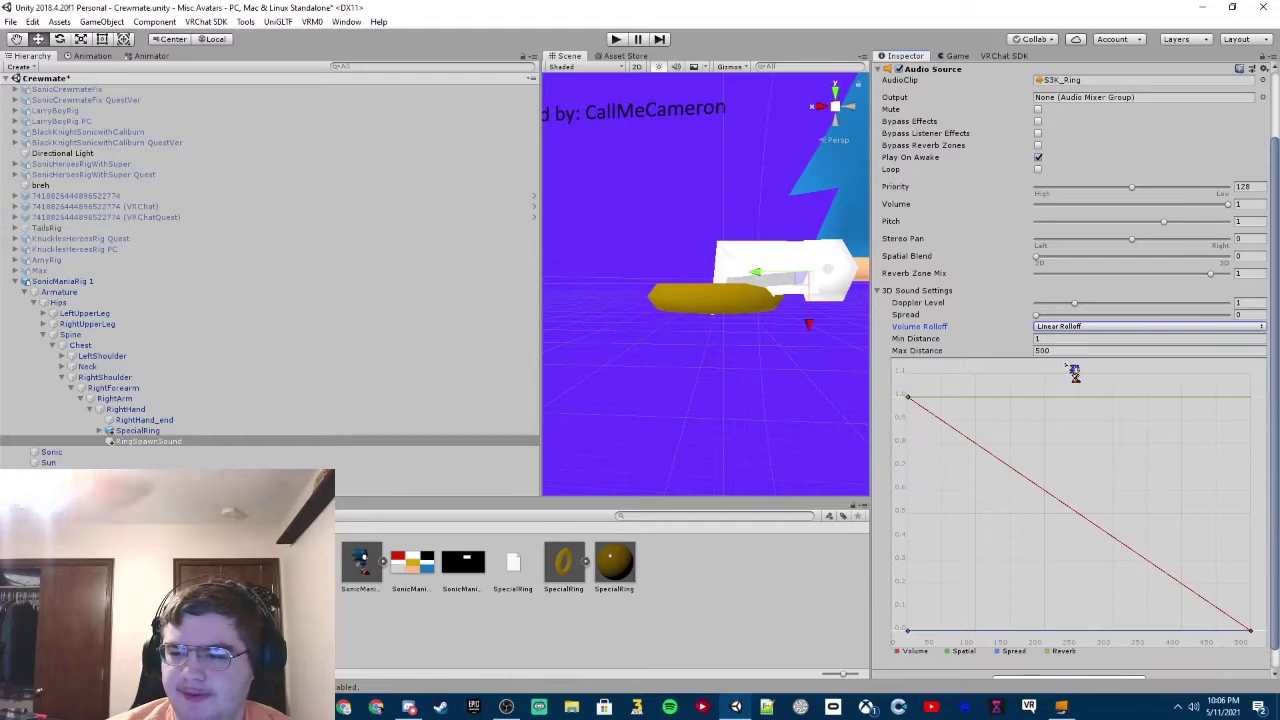
key("f")
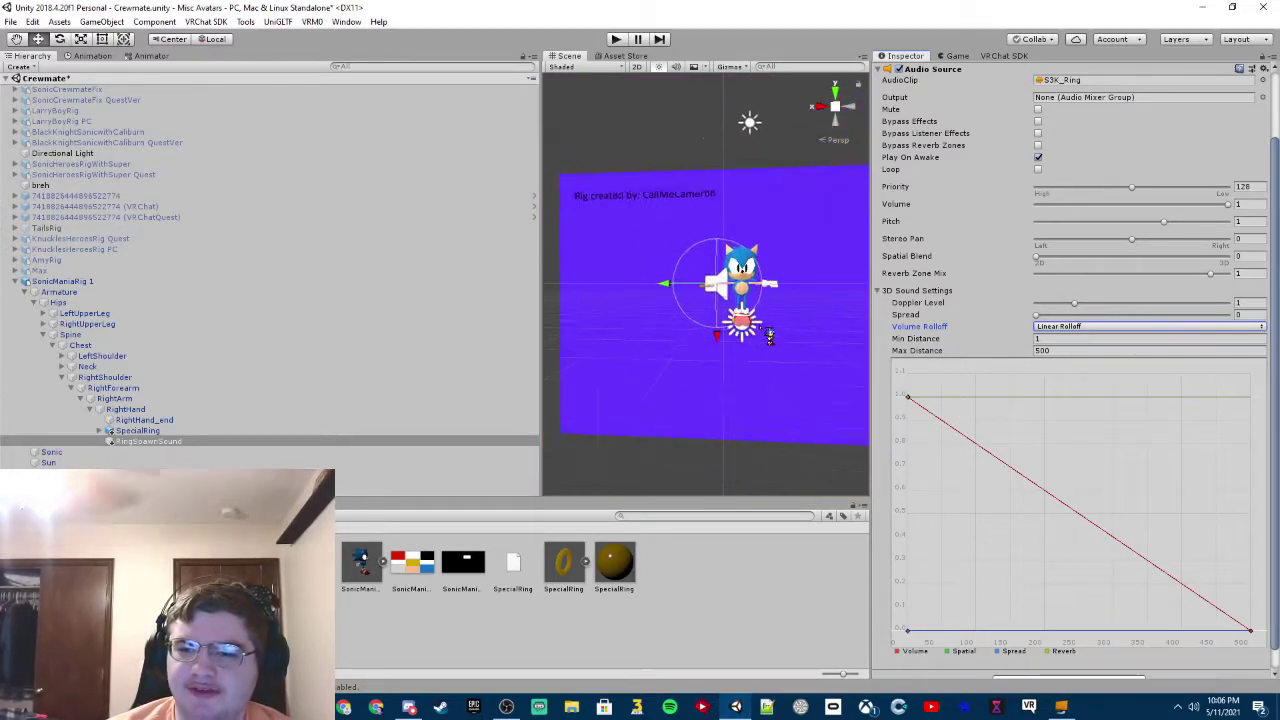
left_click(1046, 339)
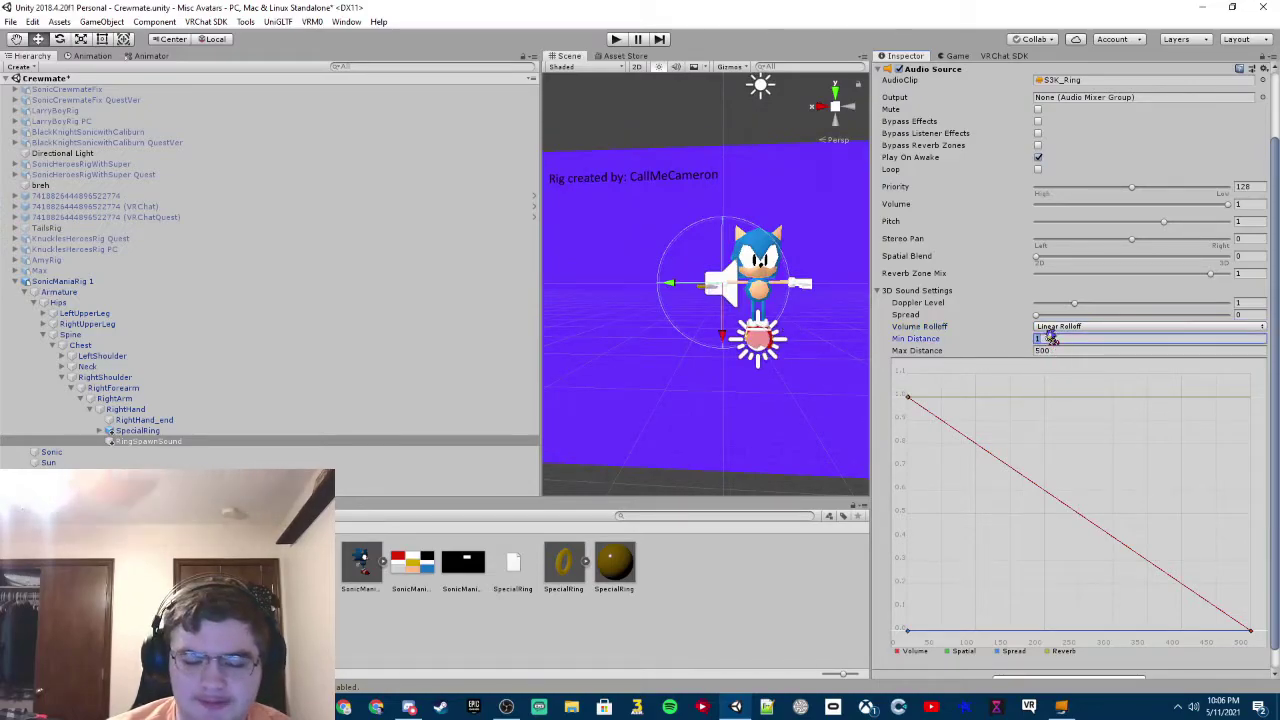
type("0")
Set RingSpawnSound's max distance to 25 and check its range around the avatar.
left_click(1060, 349)
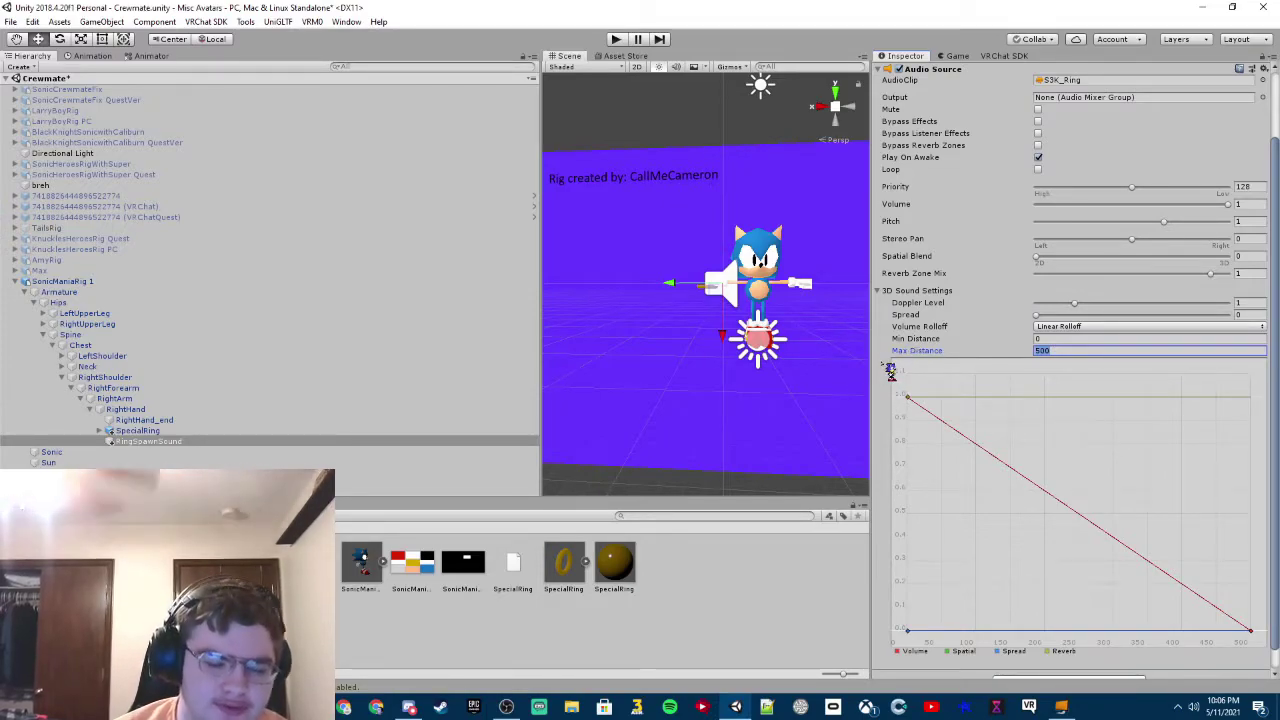
type("25")
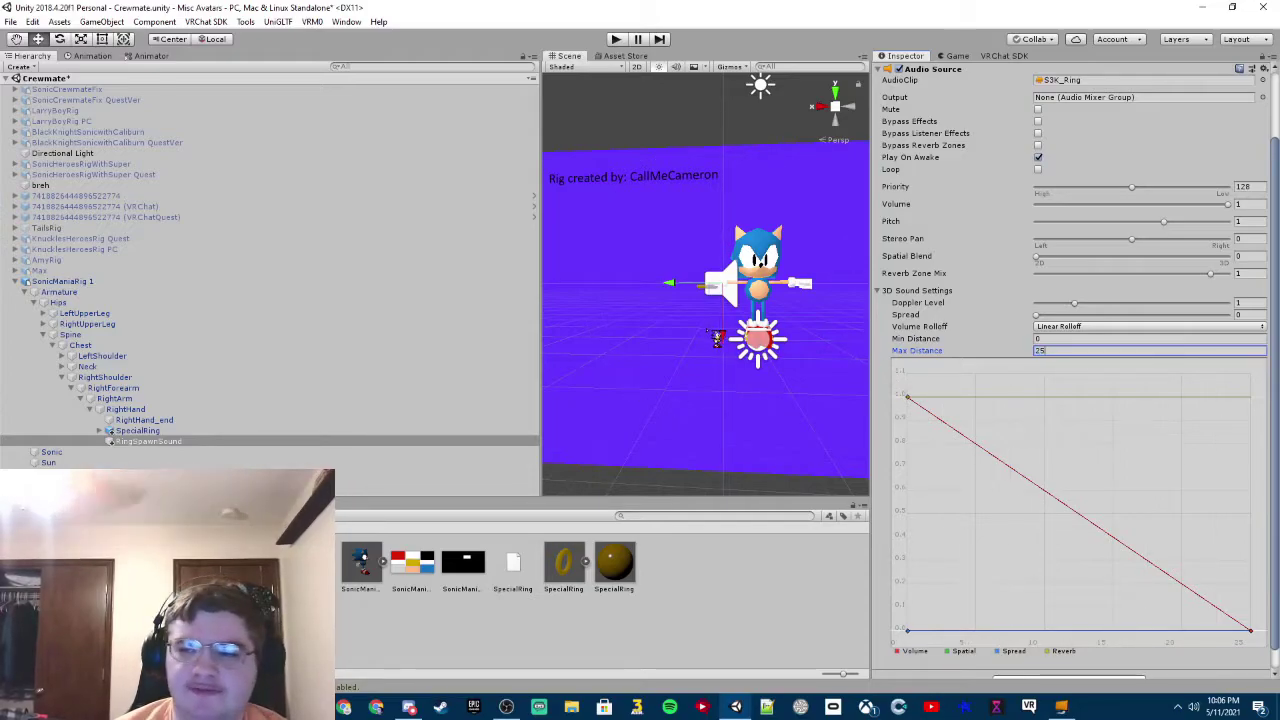
scroll(716, 338, "down", 2)
scroll(716, 338, "down", 1)
right_click_drag(714, 294, 786, 300)
scroll(786, 300, "up", 10)
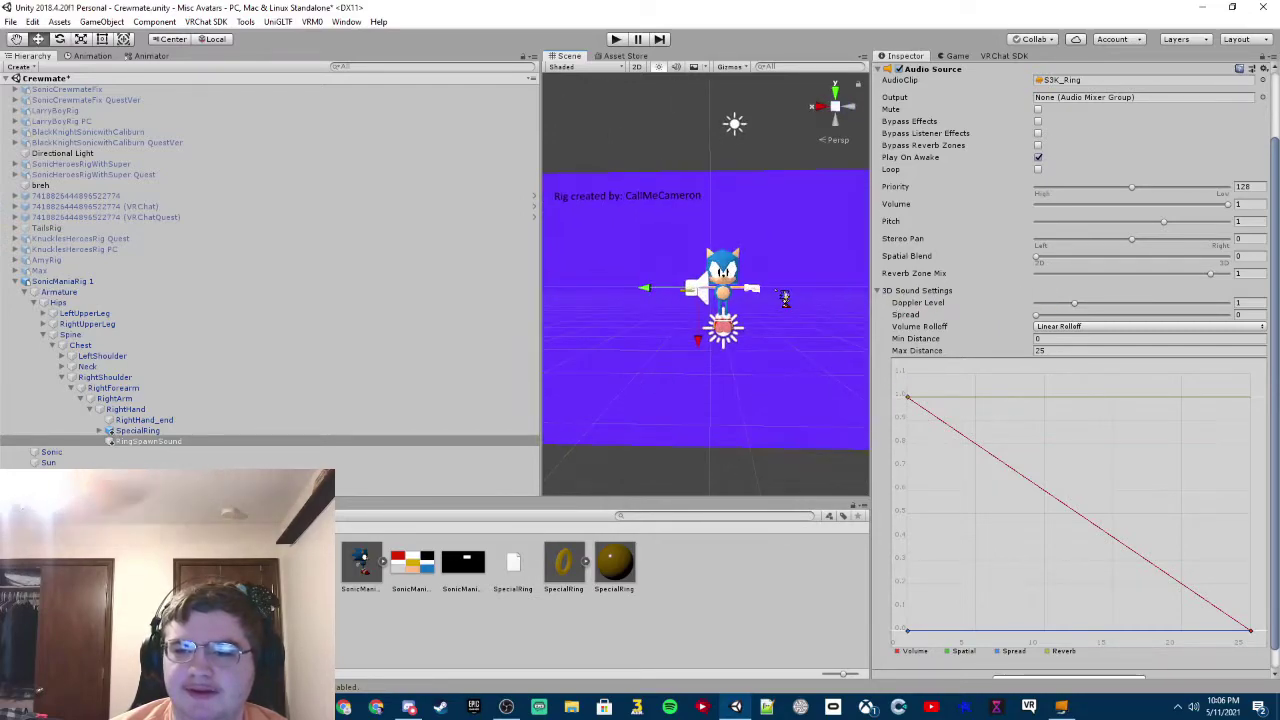
Reduce RingSpawnSound's max distance to 15 and inspect its range sphere around the avatar.
left_click(1069, 352)
type("15")
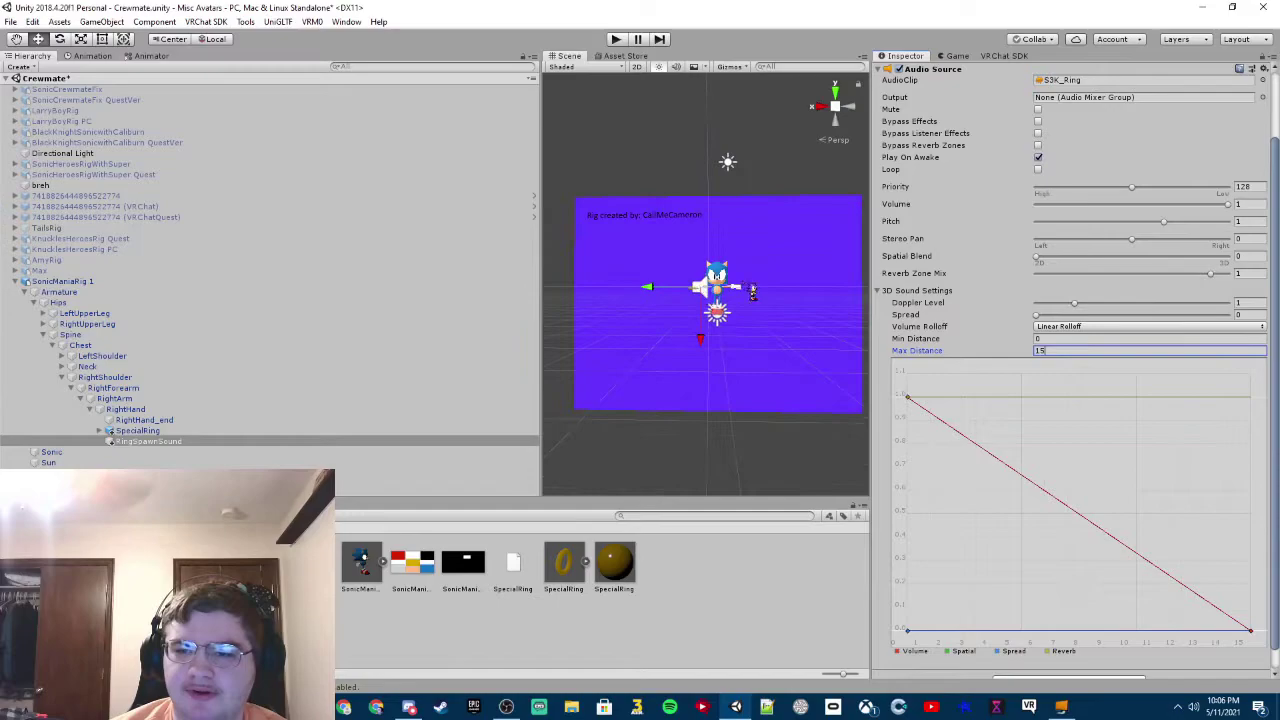
right_click_drag(720, 300, 640, 300)
scroll(726, 327, "down", 5)
left_click_drag(726, 327, 810, 303, "alt")
key("f")
Set RingSpawnSound's max distance to 20 and examine the resulting range sphere in the scene.
left_click(1078, 350)
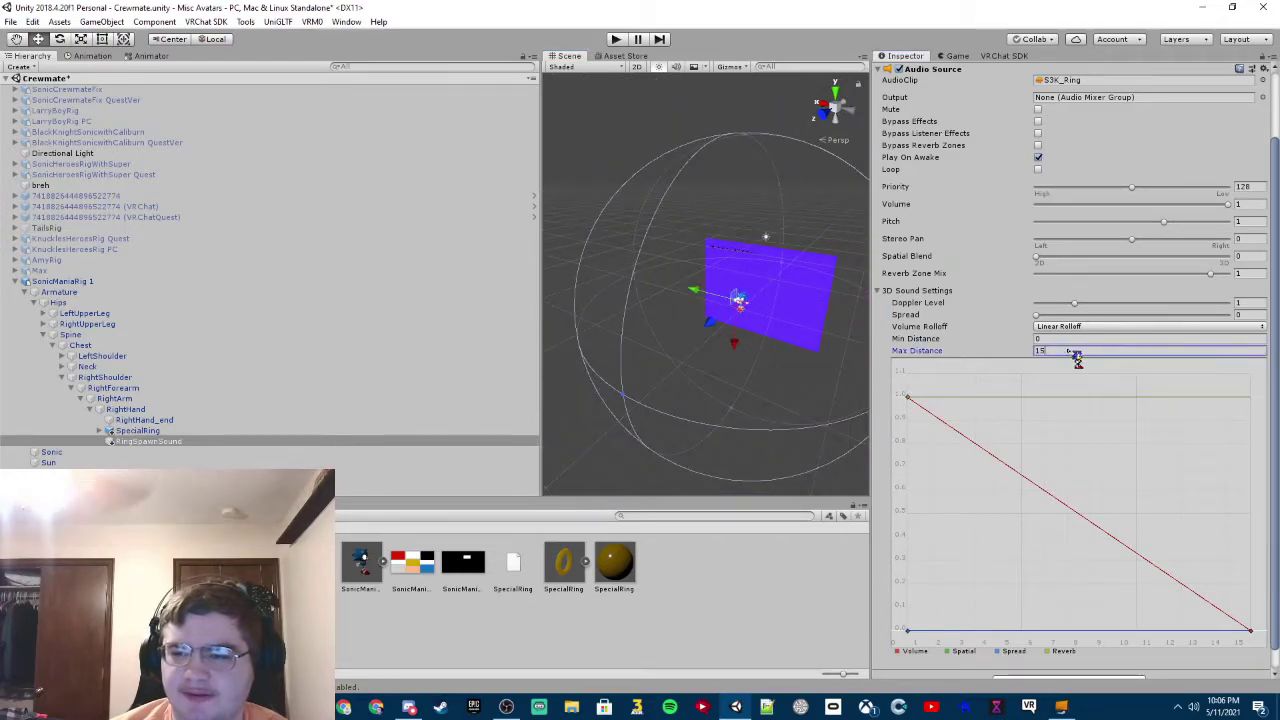
type("20")
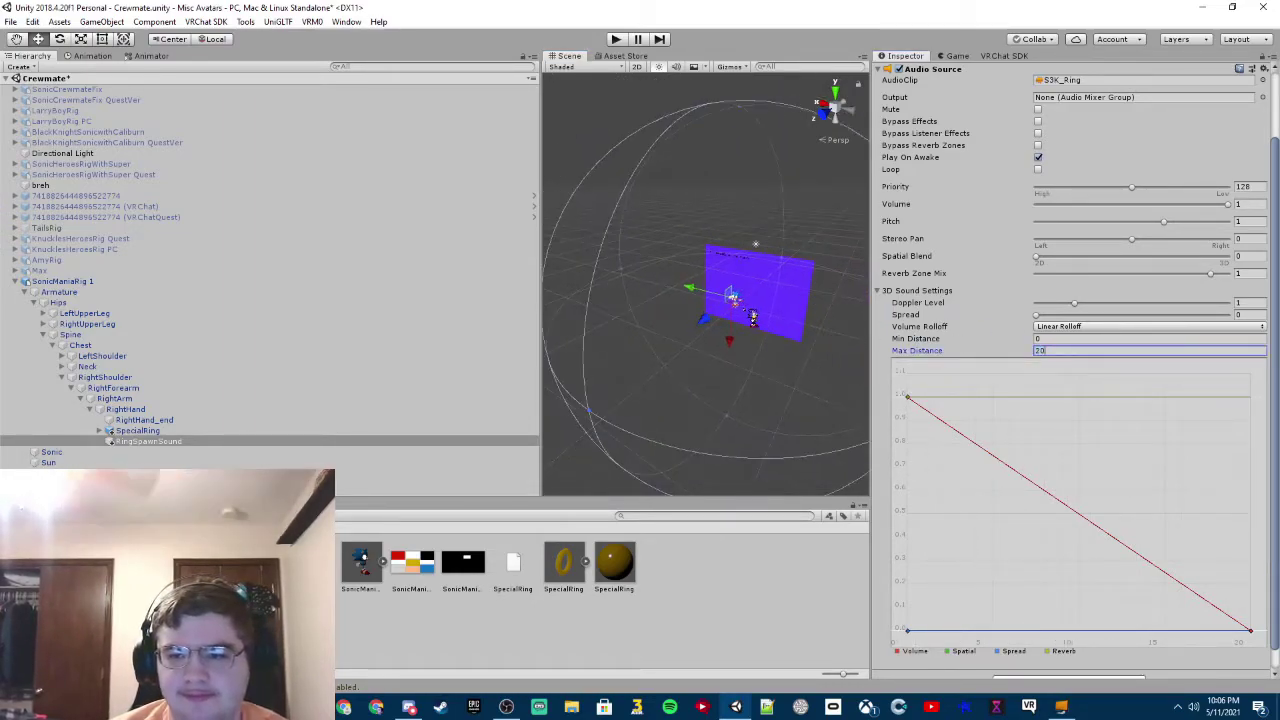
left_click_drag(700, 300, 750, 310, "alt")
scroll(756, 370, "down", 5)
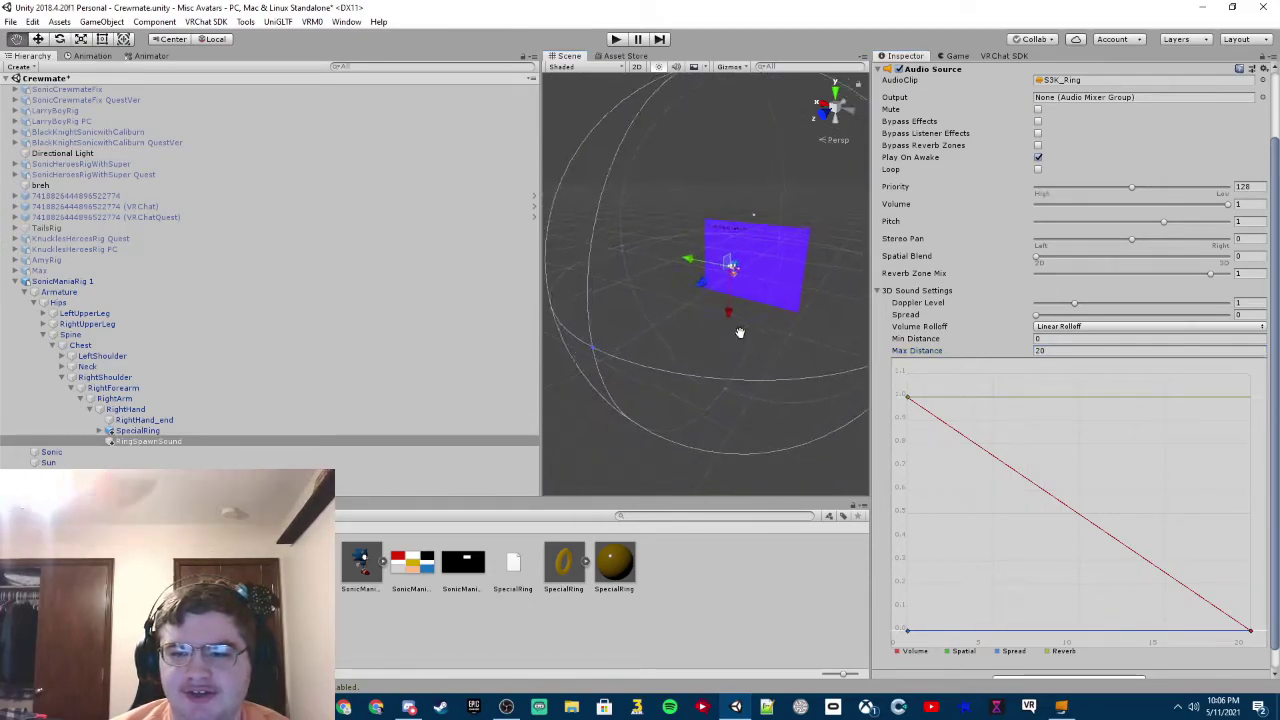
left_click_drag(778, 360, 778, 373)
middle_click_drag(778, 373, 774, 339)
scroll(774, 339, "up", 1)
scroll(780, 343, "up", 3)
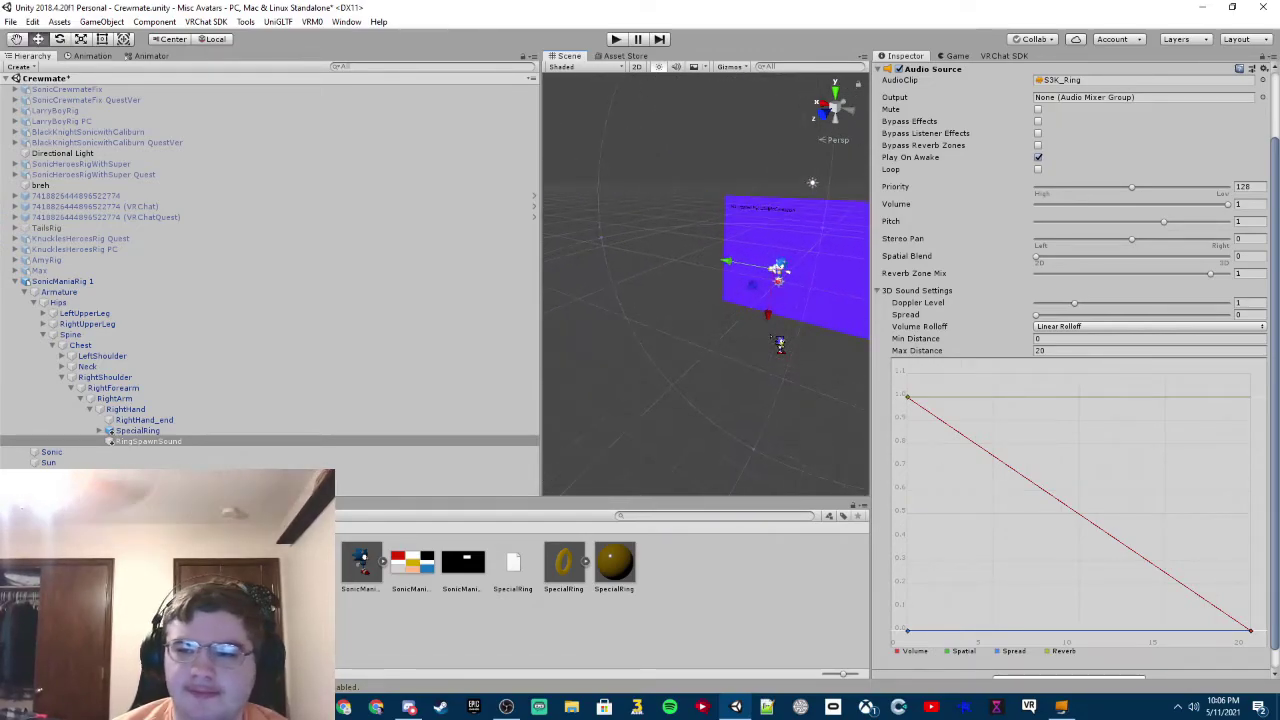
left_click_drag(751, 375, 766, 328, "alt")
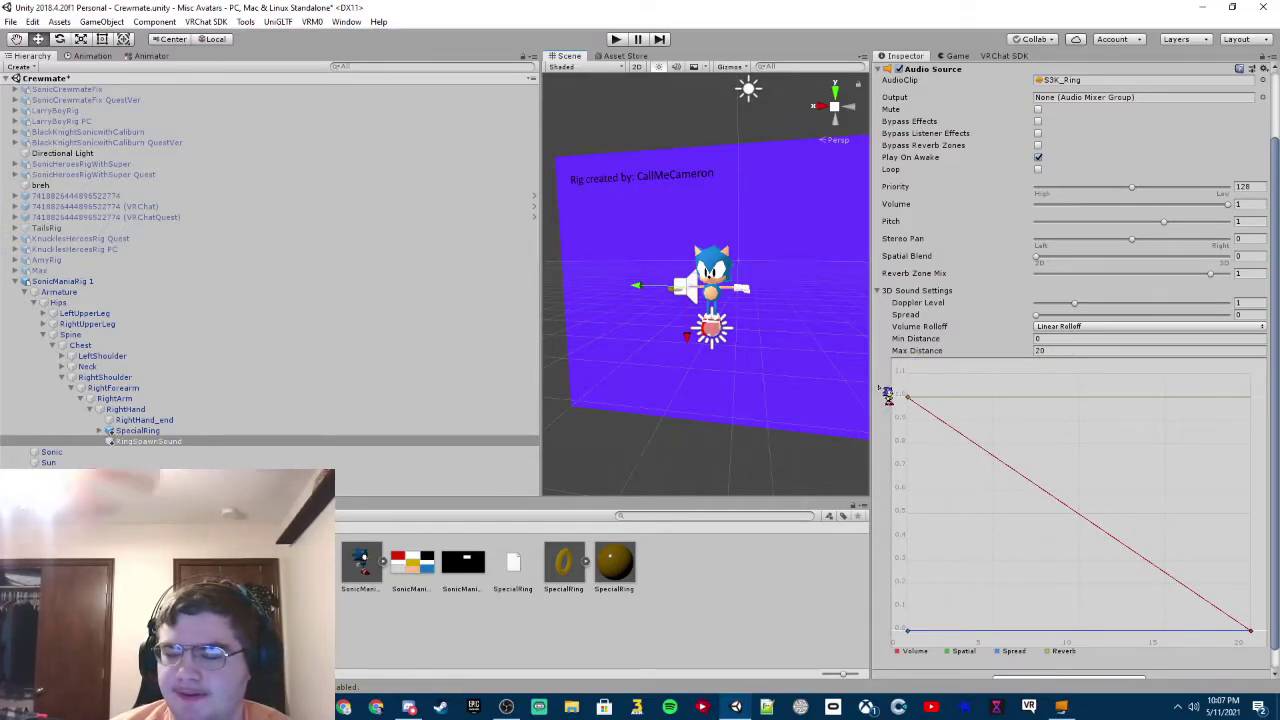
Set RingSpawnSound's audio priority to 0 and its volume to 0.5.
scroll(887, 395, "up", 3)
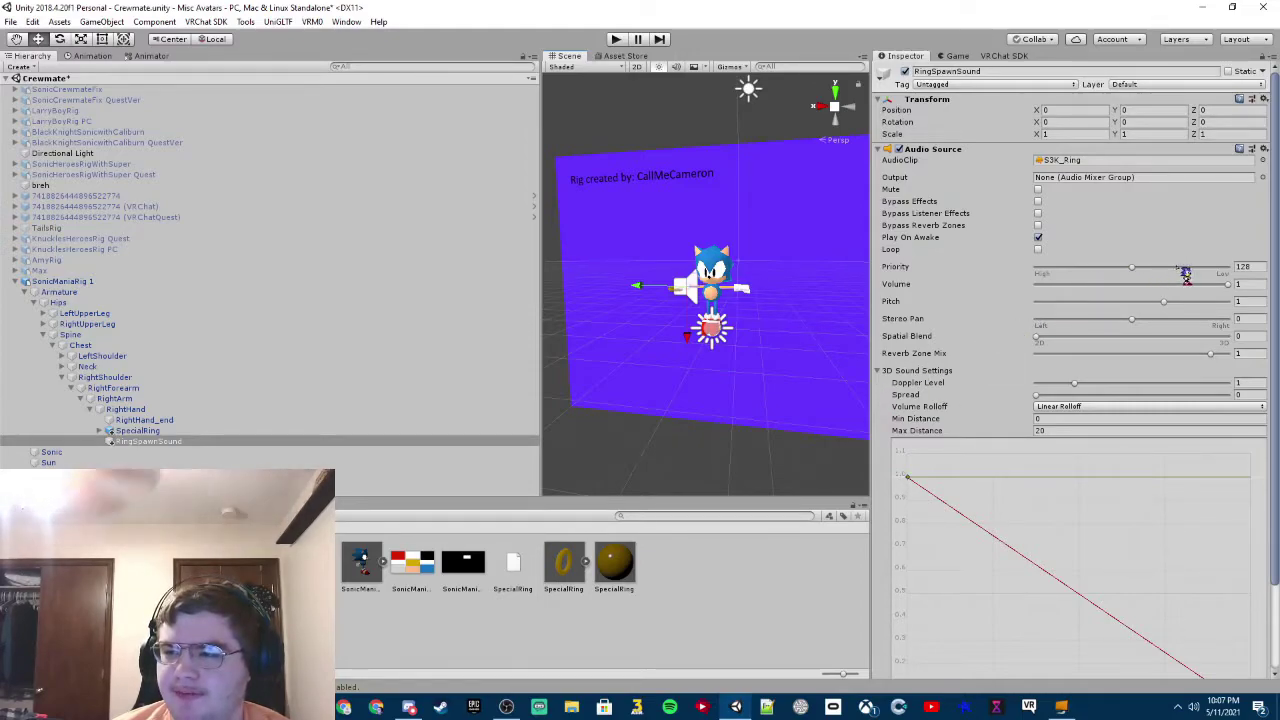
left_click(1260, 266)
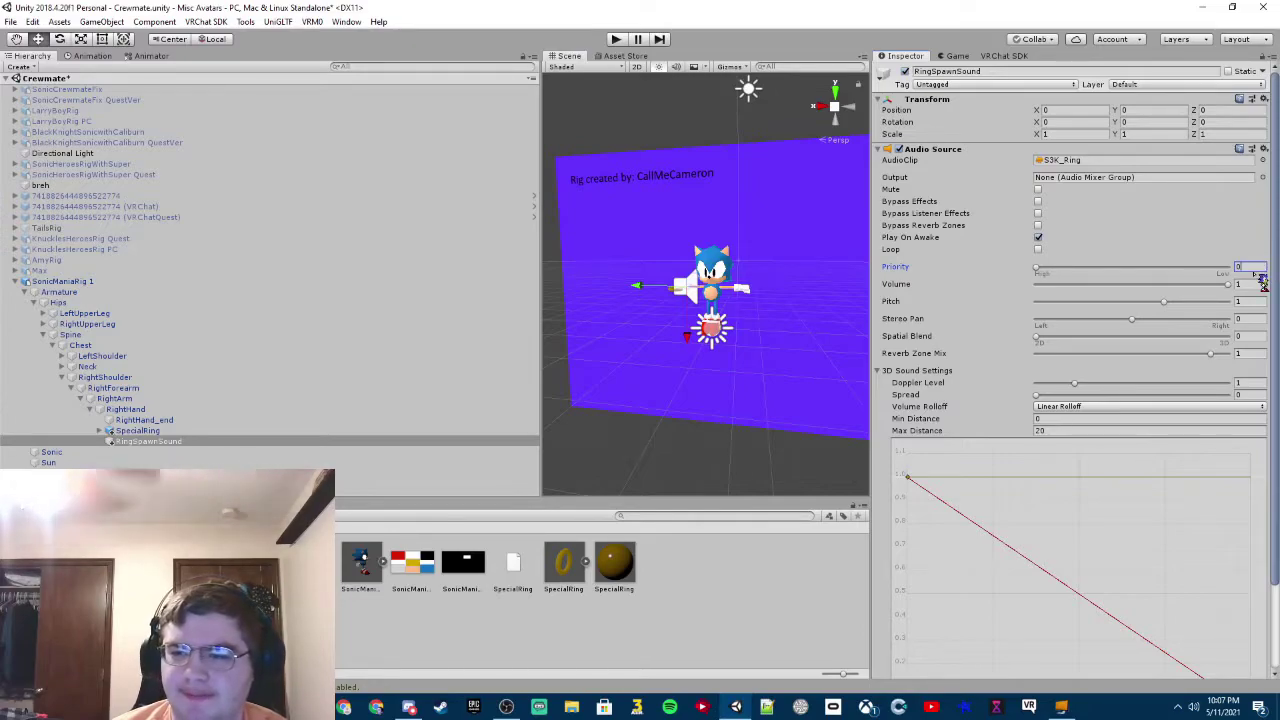
left_click(1260, 286)
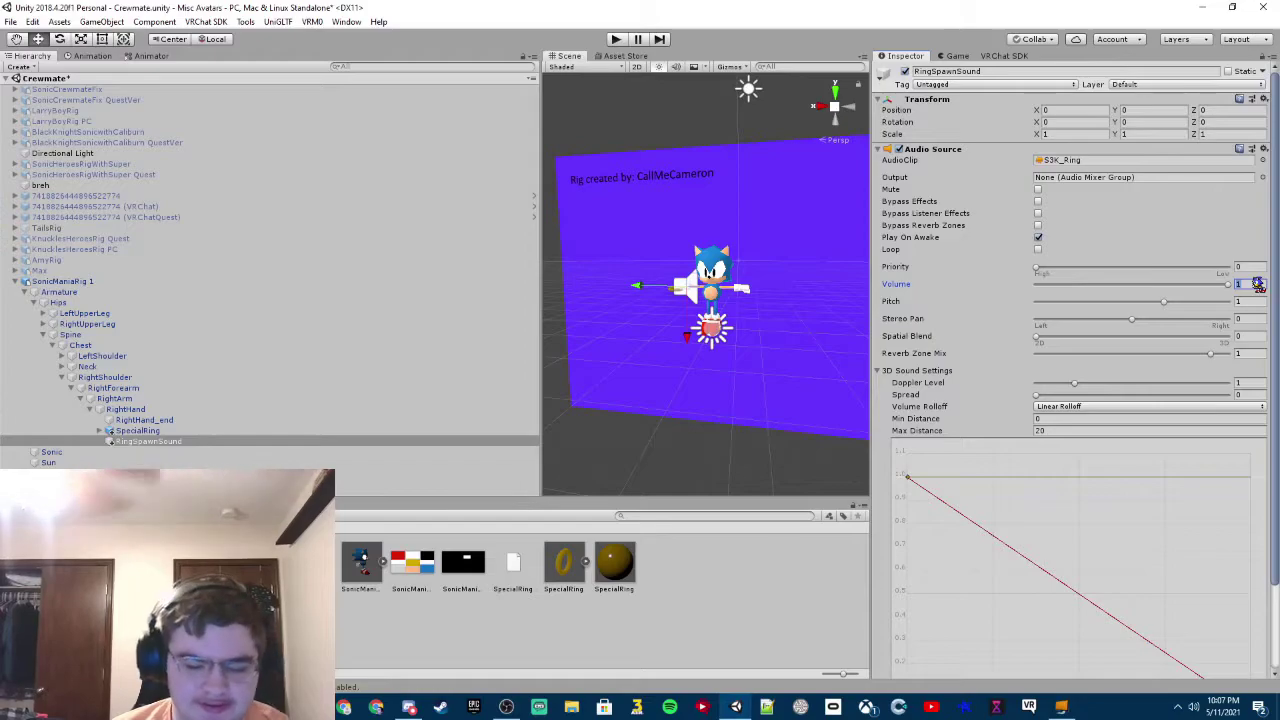
type("0.5")
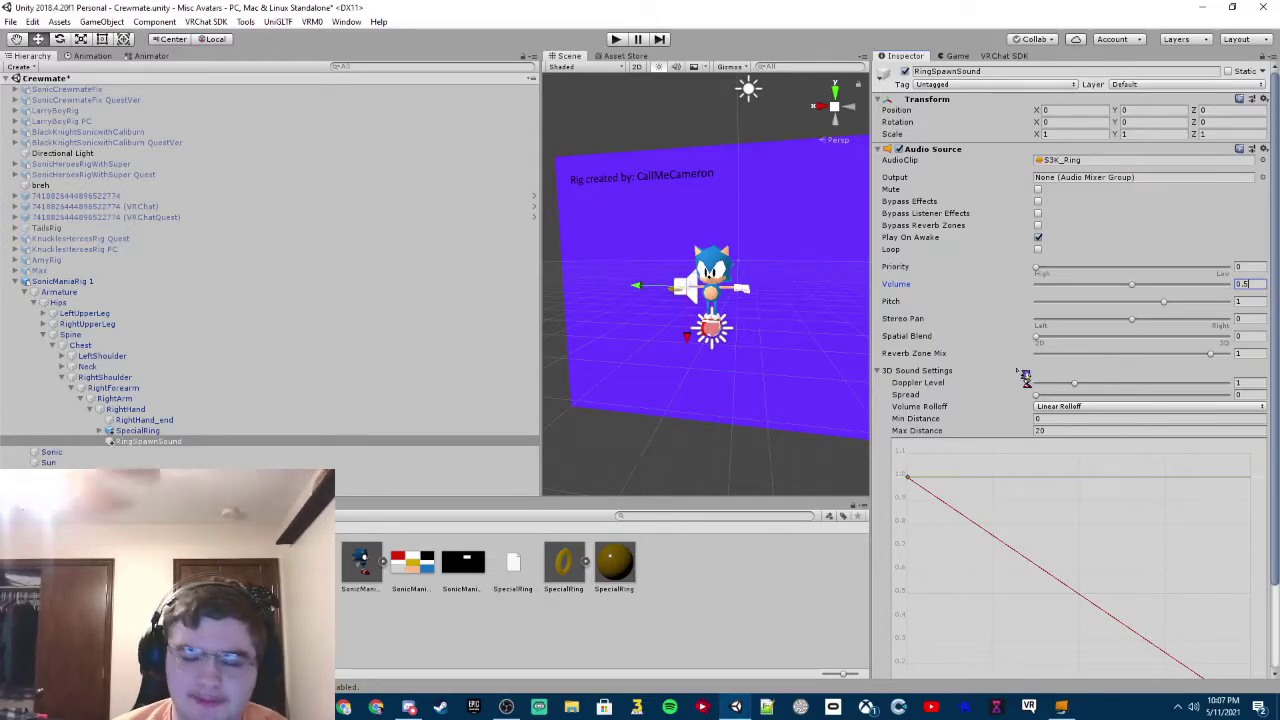
scroll(1000, 357, "down", 3)
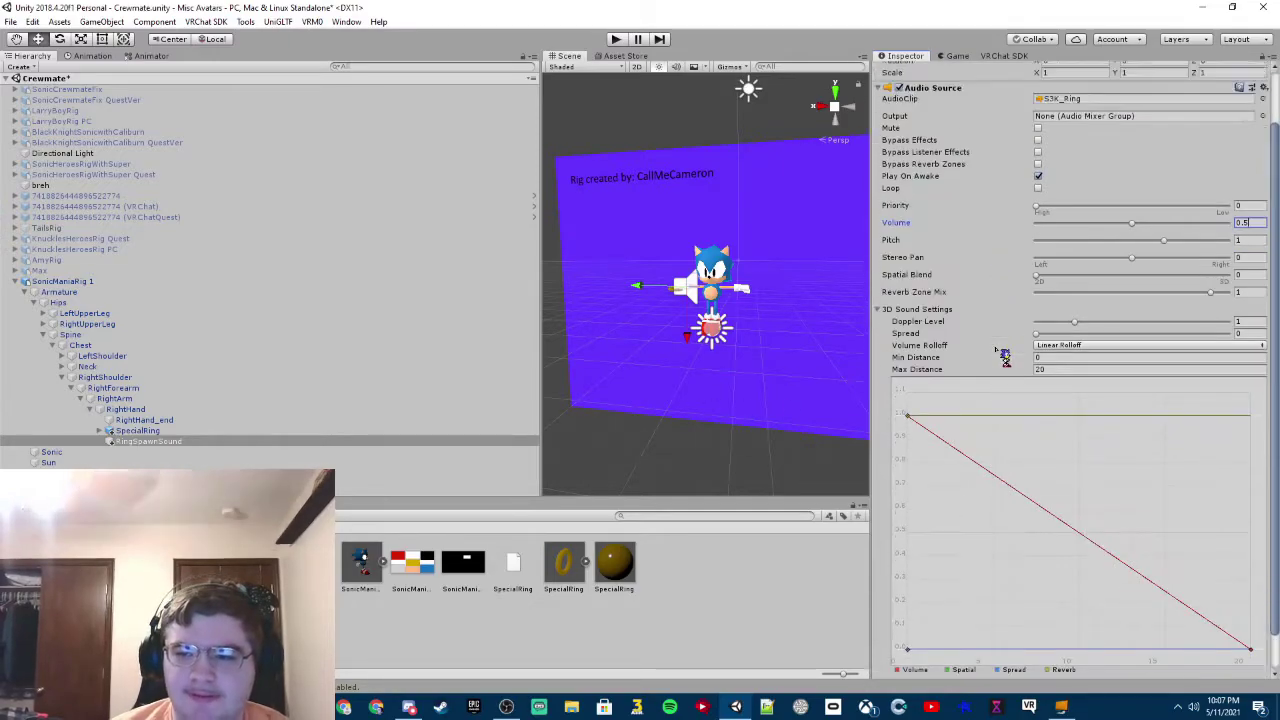
scroll(1000, 360, "up", 3)
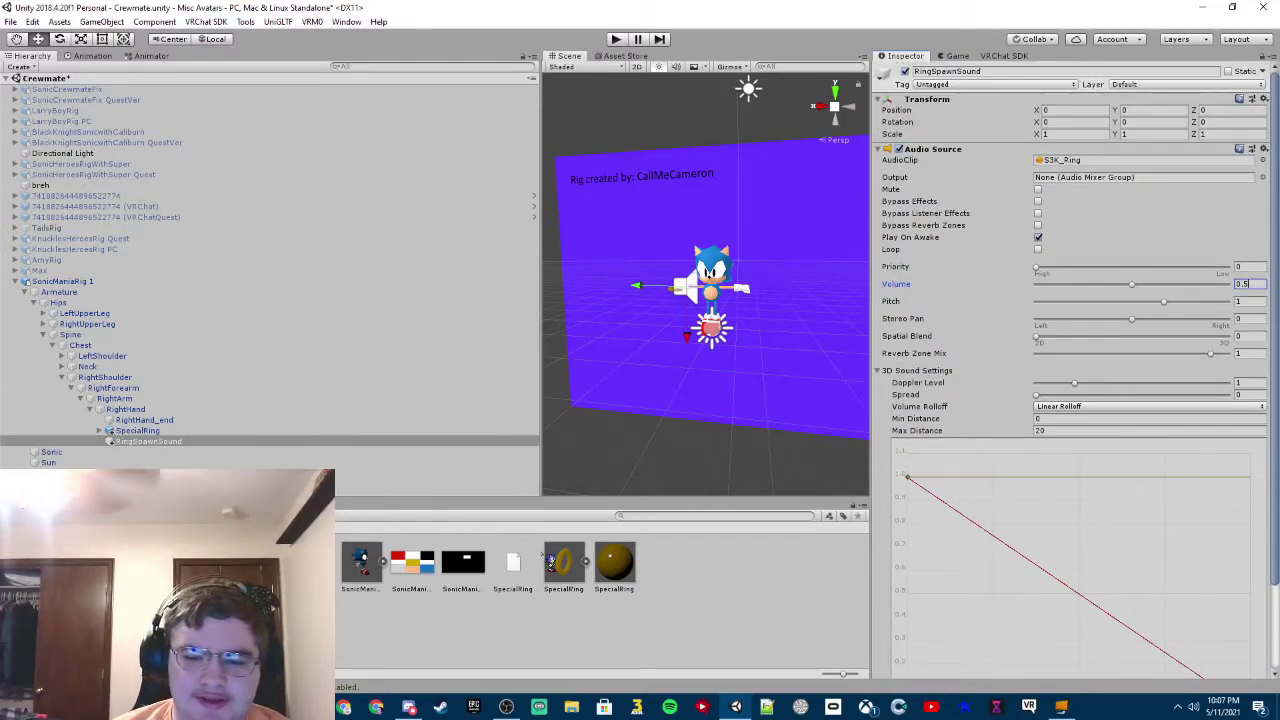
Duplicate RingSpawnSound under the RightHand bone and name the copy SonicSpawnSound.
right_click(166, 452)
right_click(145, 452)
left_click(145, 452)
left_click(145, 443)
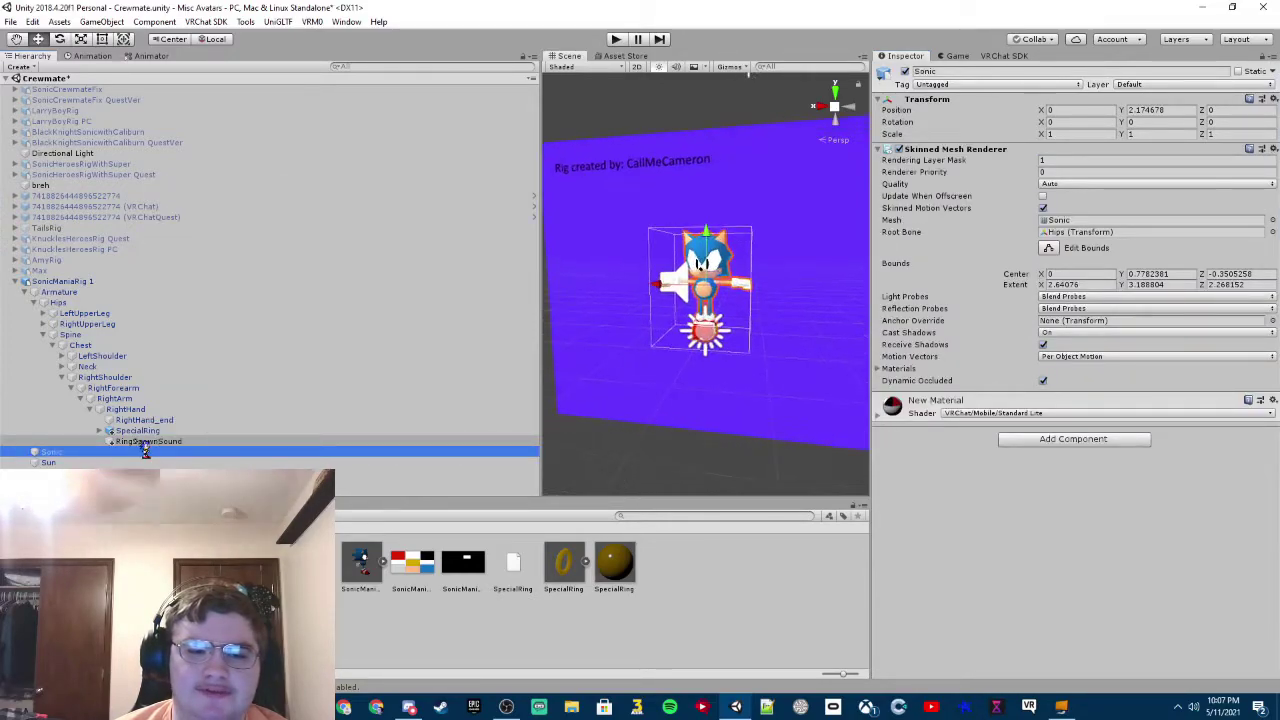
left_click(190, 492)
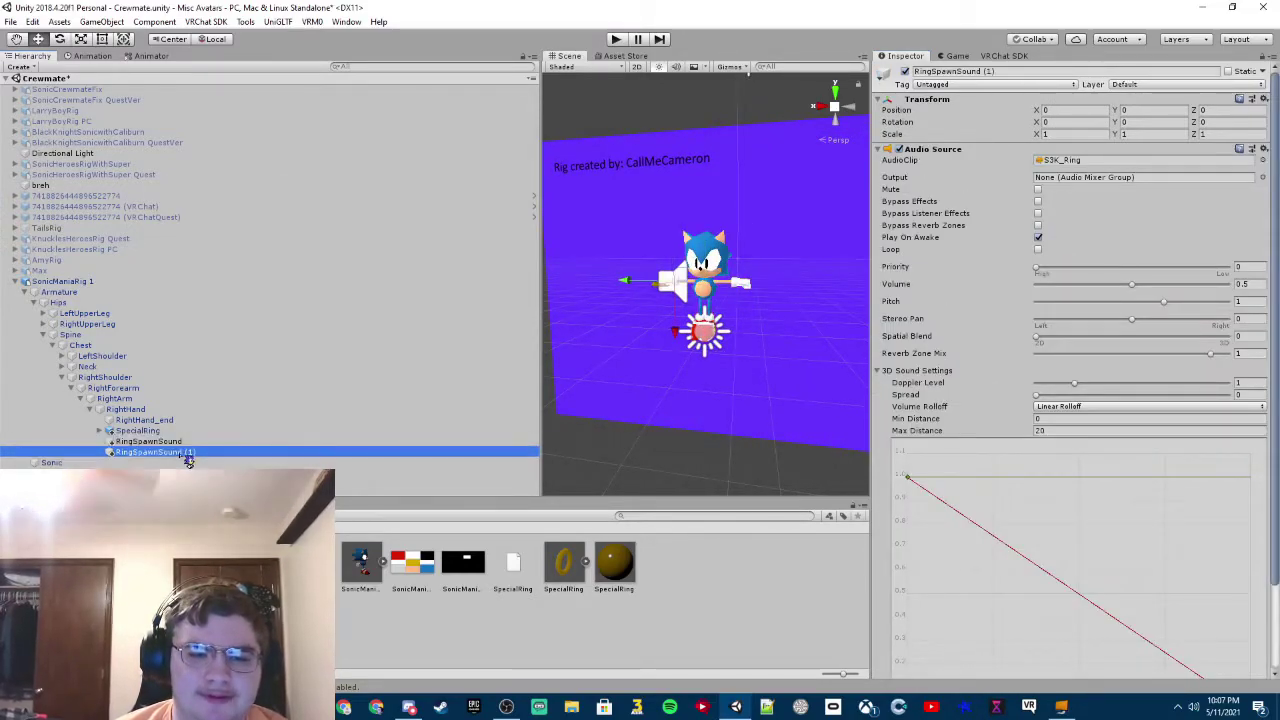
type("SonicSpawnSound")
key("Return")
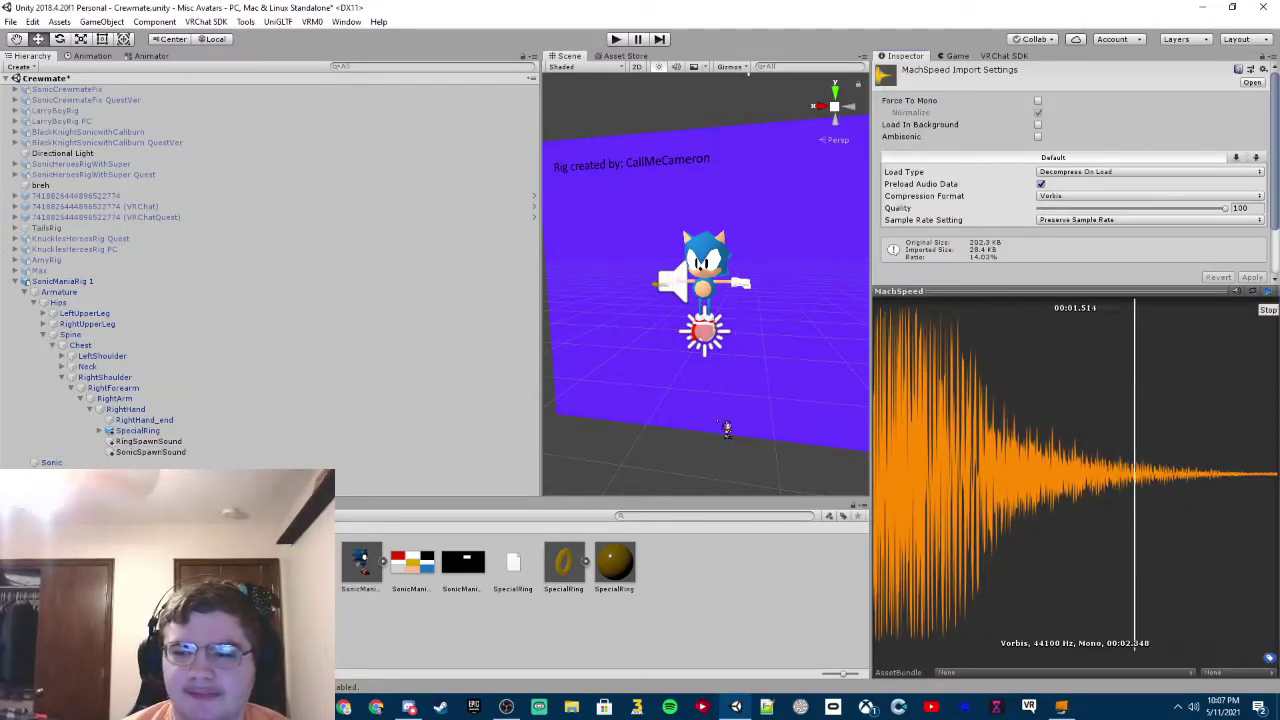
Assign MachSpeed as SonicSpawnSound's audio clip and move the object under the Hips bone.
left_click_drag(1060, 160, 163, 447)
key("f")
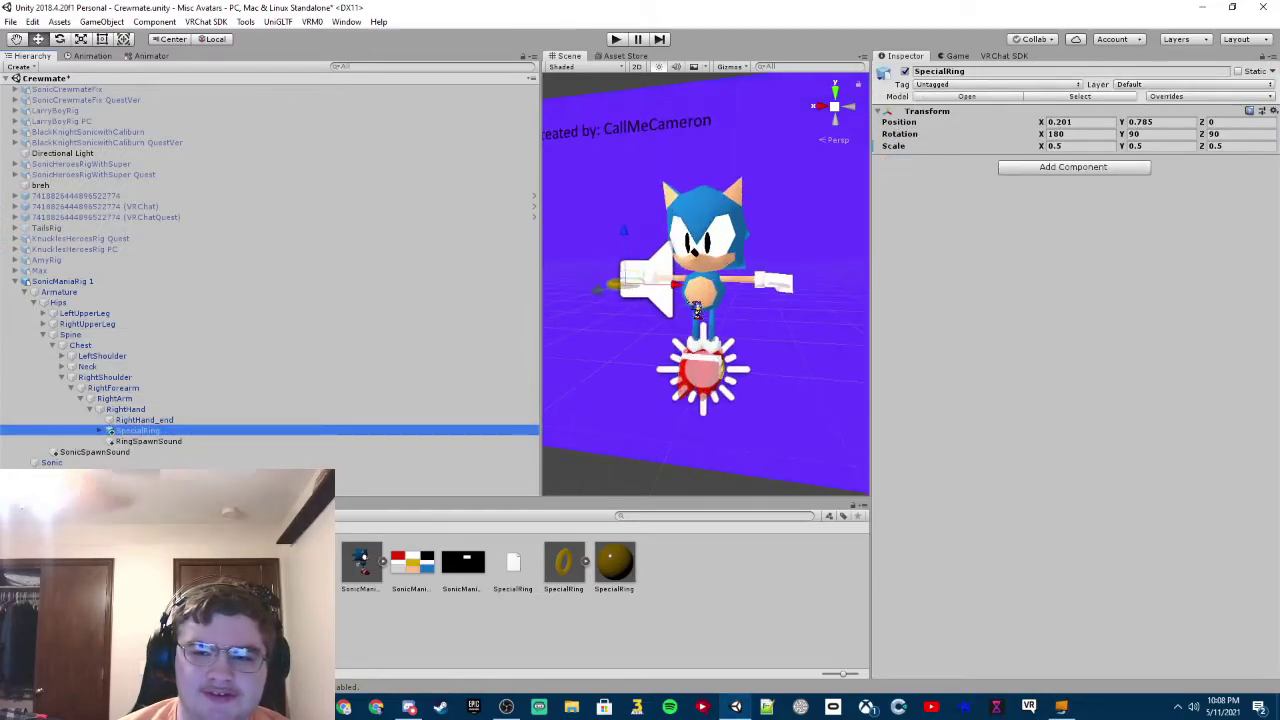
Deactivate the SpecialRing and RingSpawnSound objects under the RightHand bone.
left_click_drag(658, 327, 720, 352, "alt")
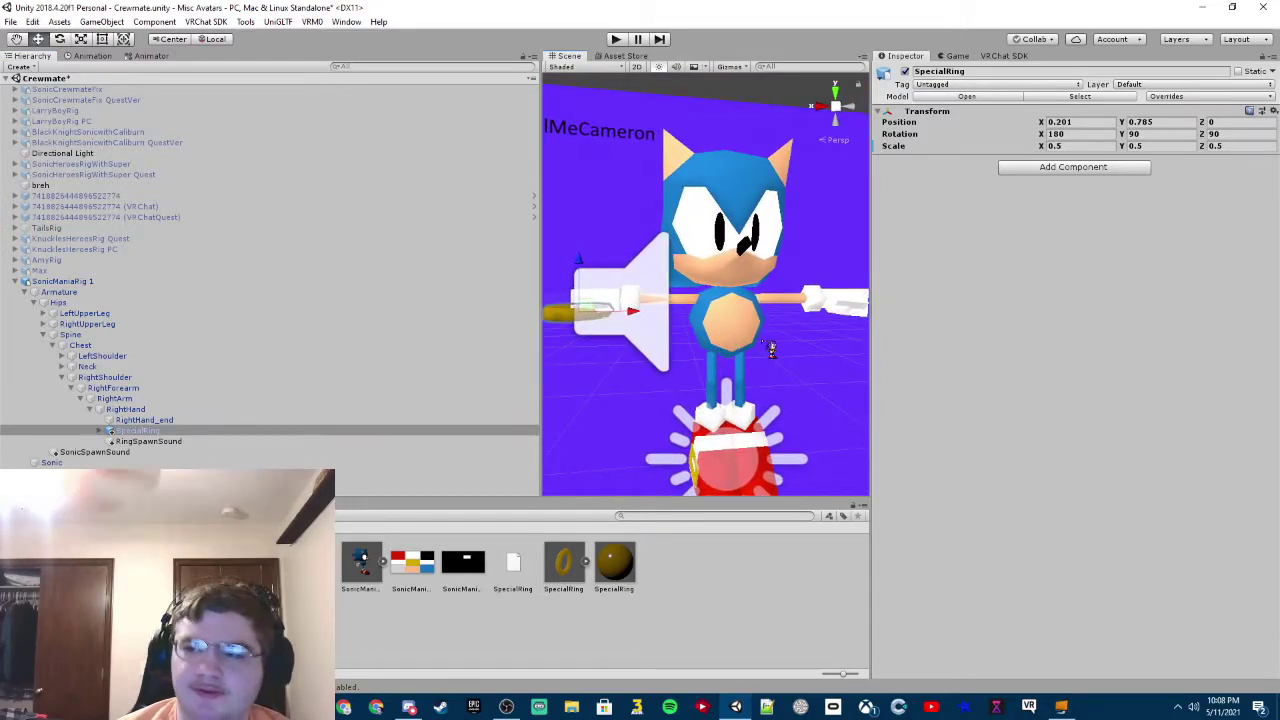
left_click(906, 73)
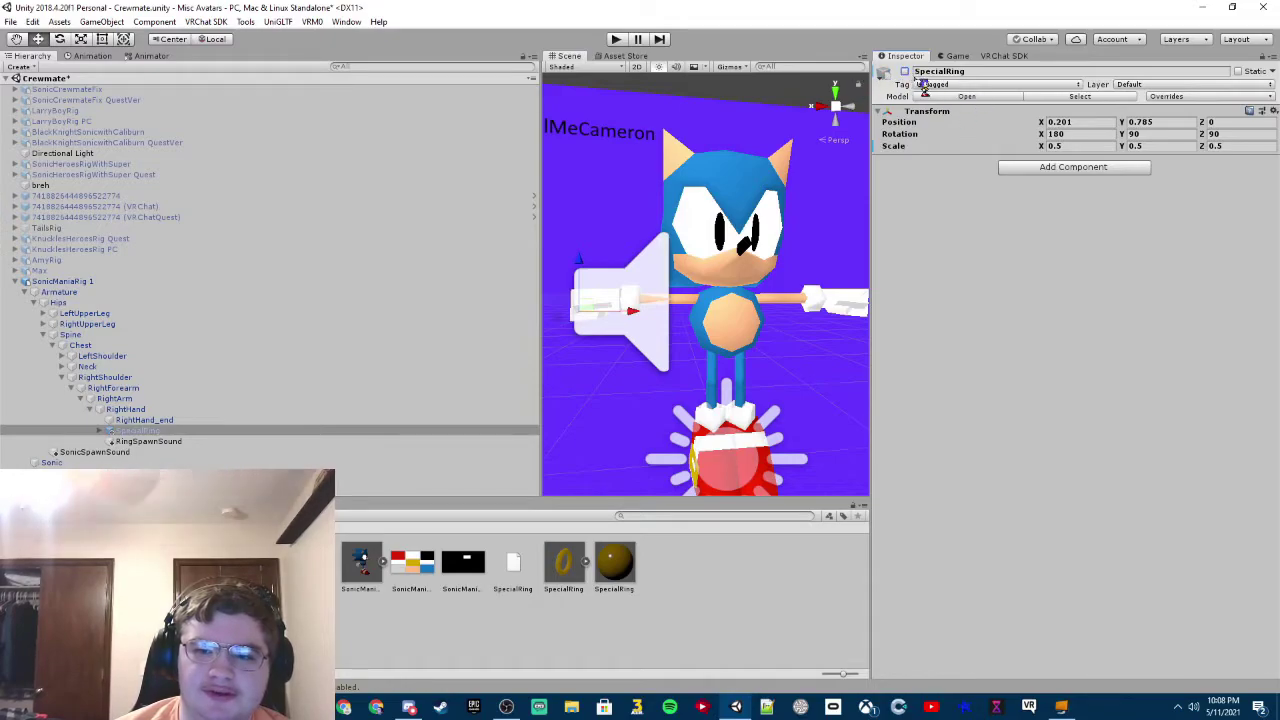
left_click(368, 440)
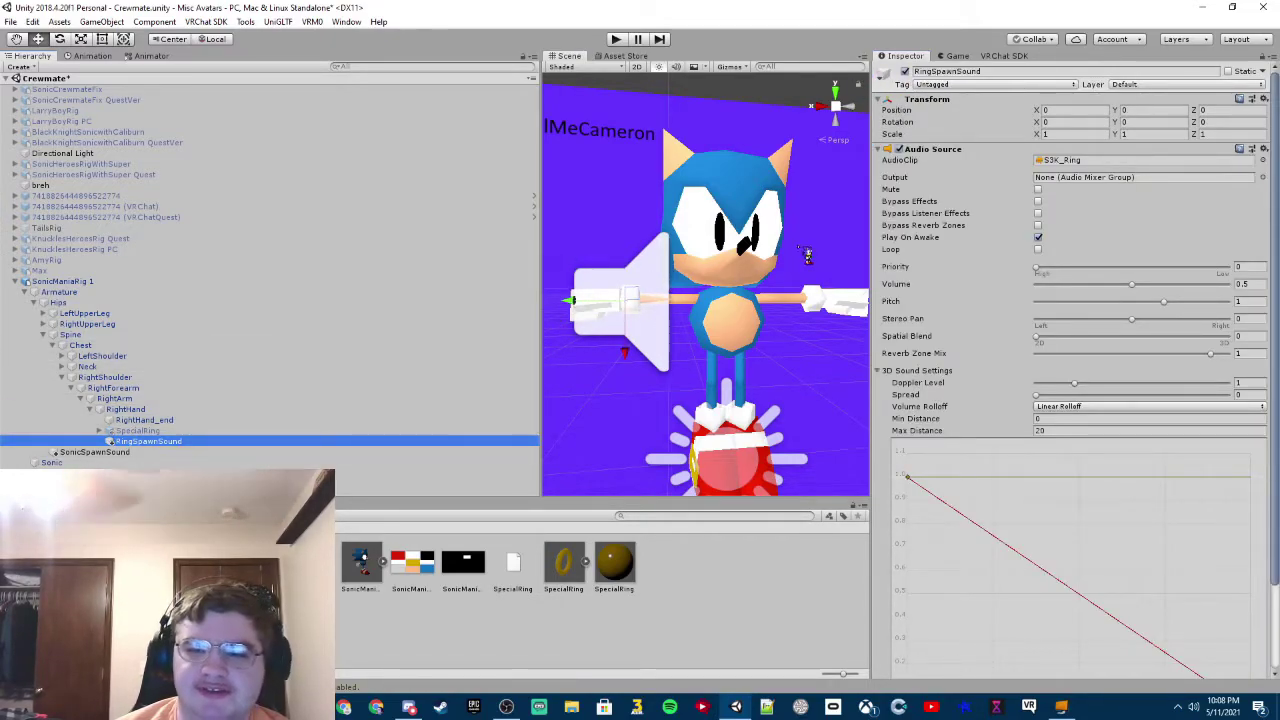
left_click(906, 72)
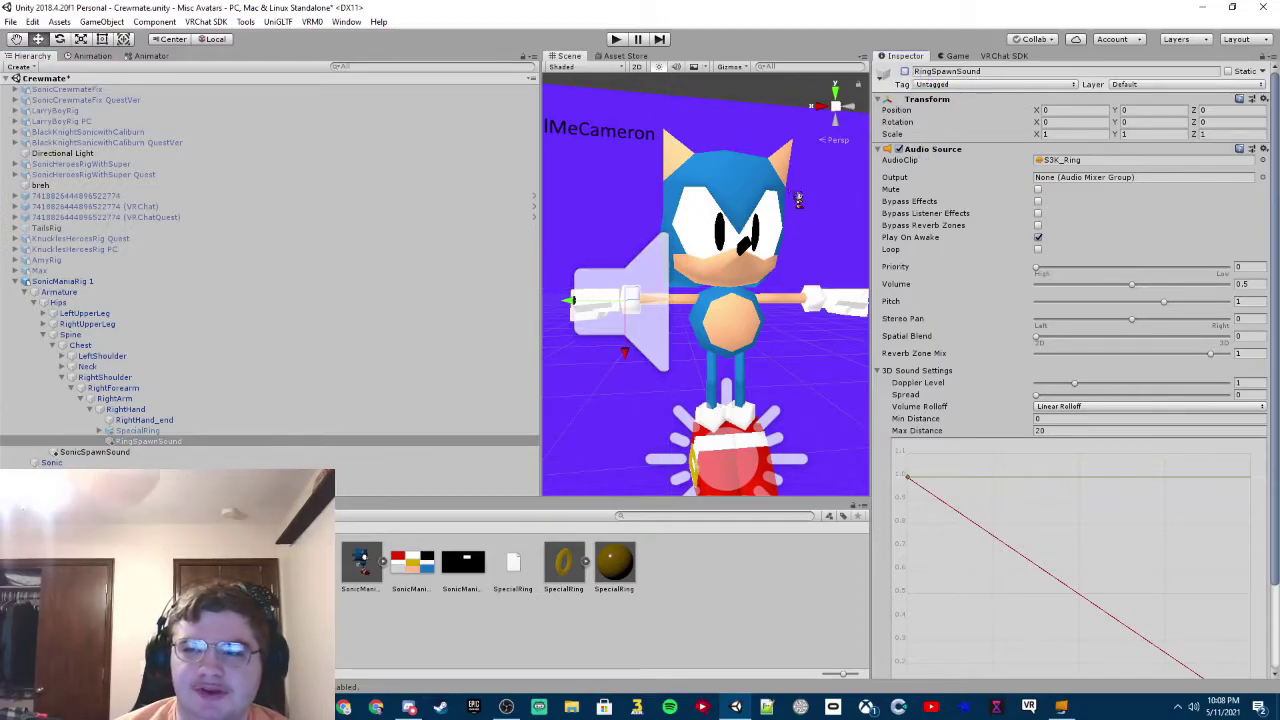
scroll(750, 268, "down", 2)
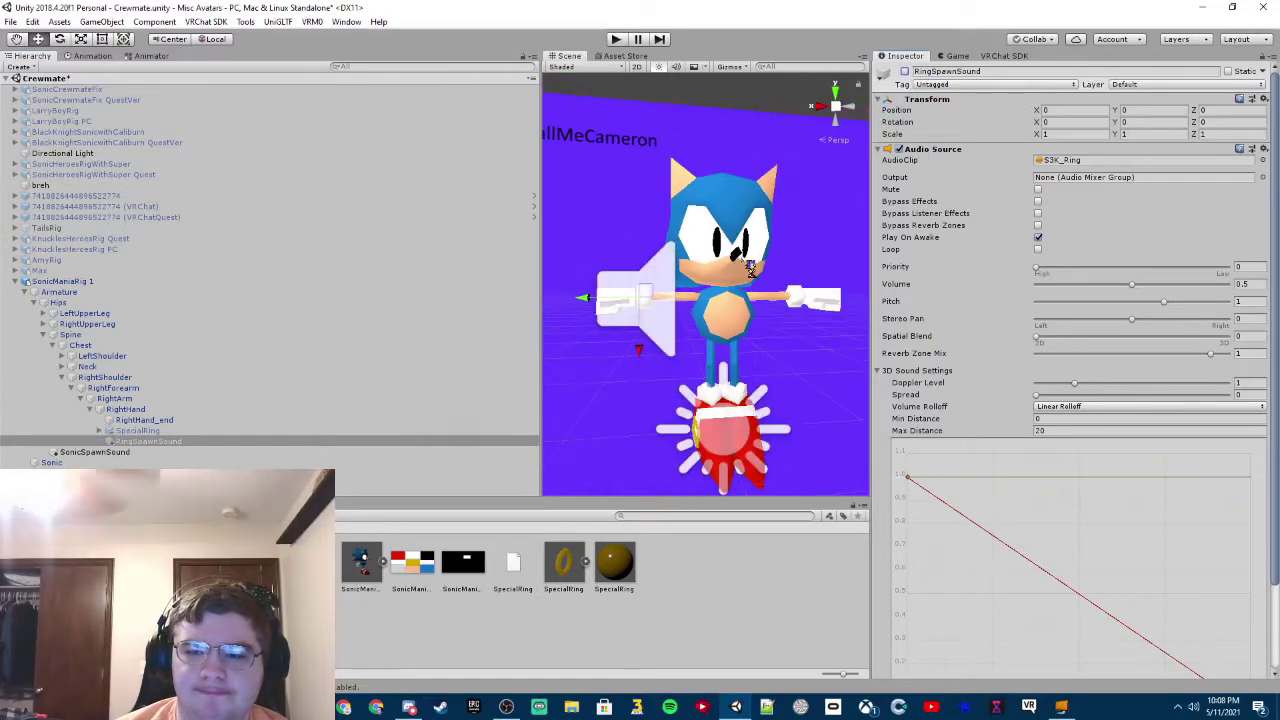
Center SonicSpawnSound on the Hips bone by setting its position to 0, 0, 0 and its Z rotation to 0.
left_click(450, 452)
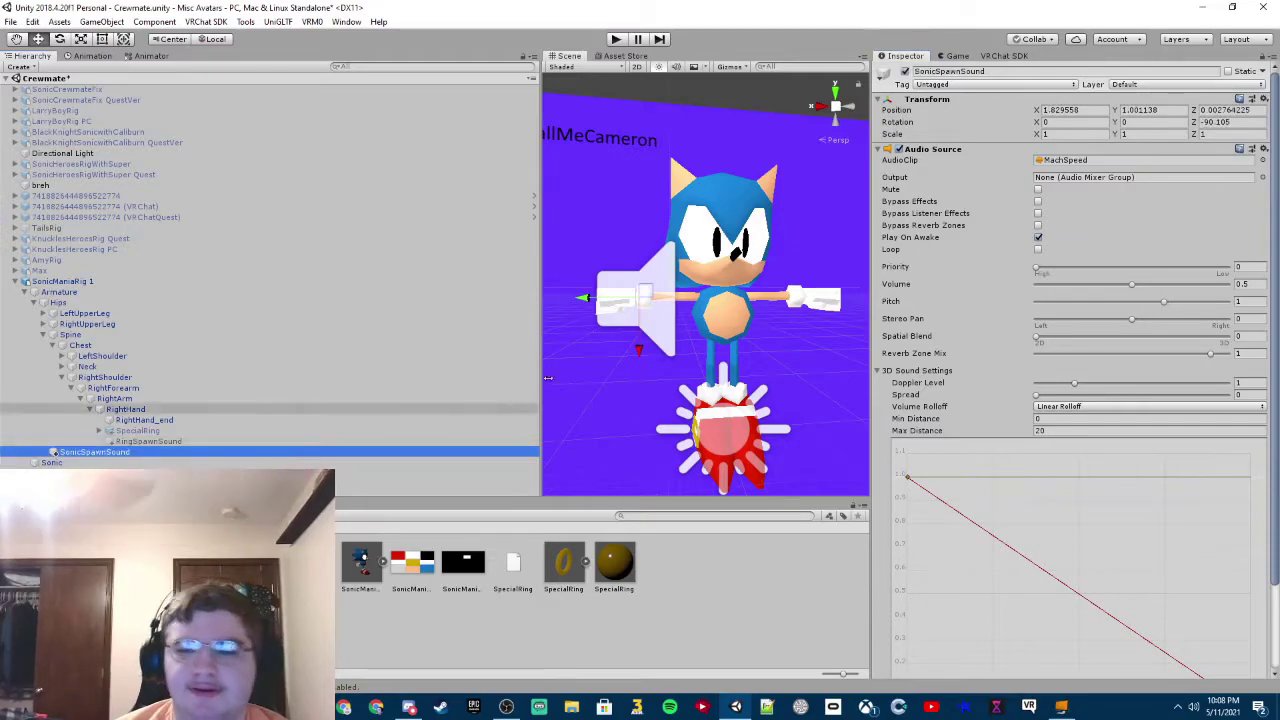
left_click(1075, 109)
type("0")
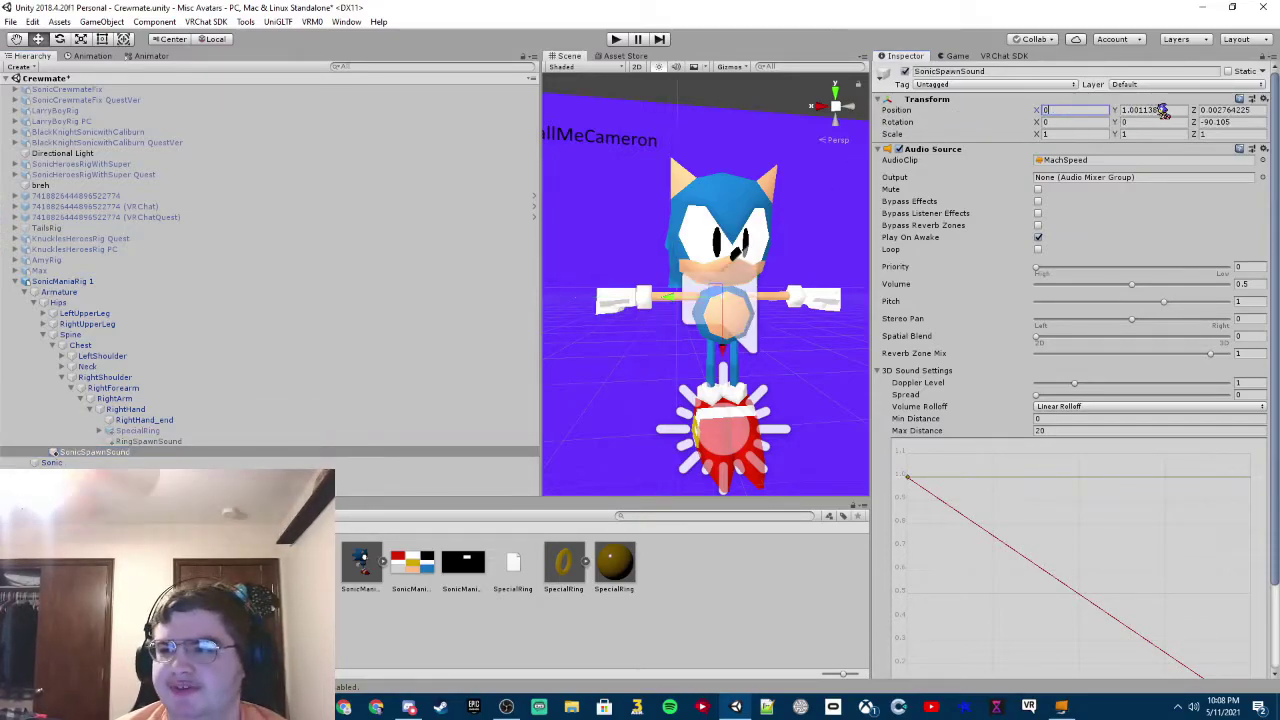
key("Tab")
type("0")
key("Tab")
type("0")
left_click(1238, 122)
type("0")
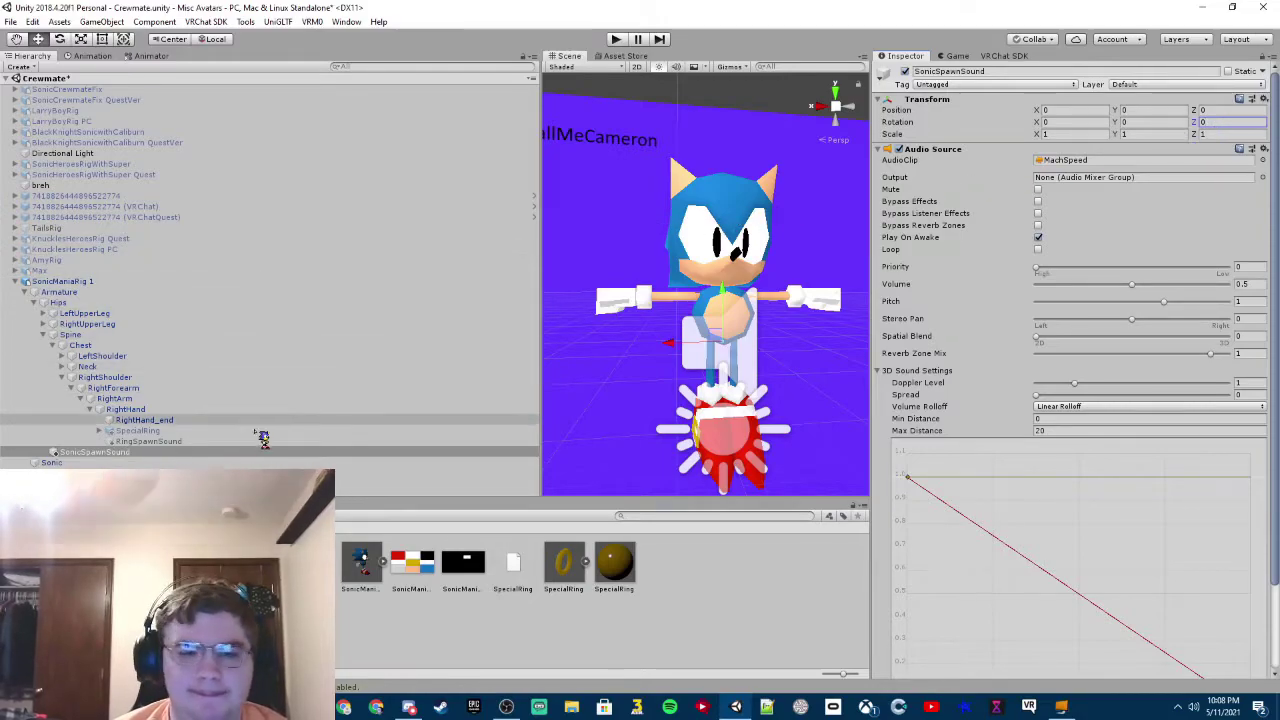
left_click(224, 441)
left_click(220, 430)
left_click(221, 441)
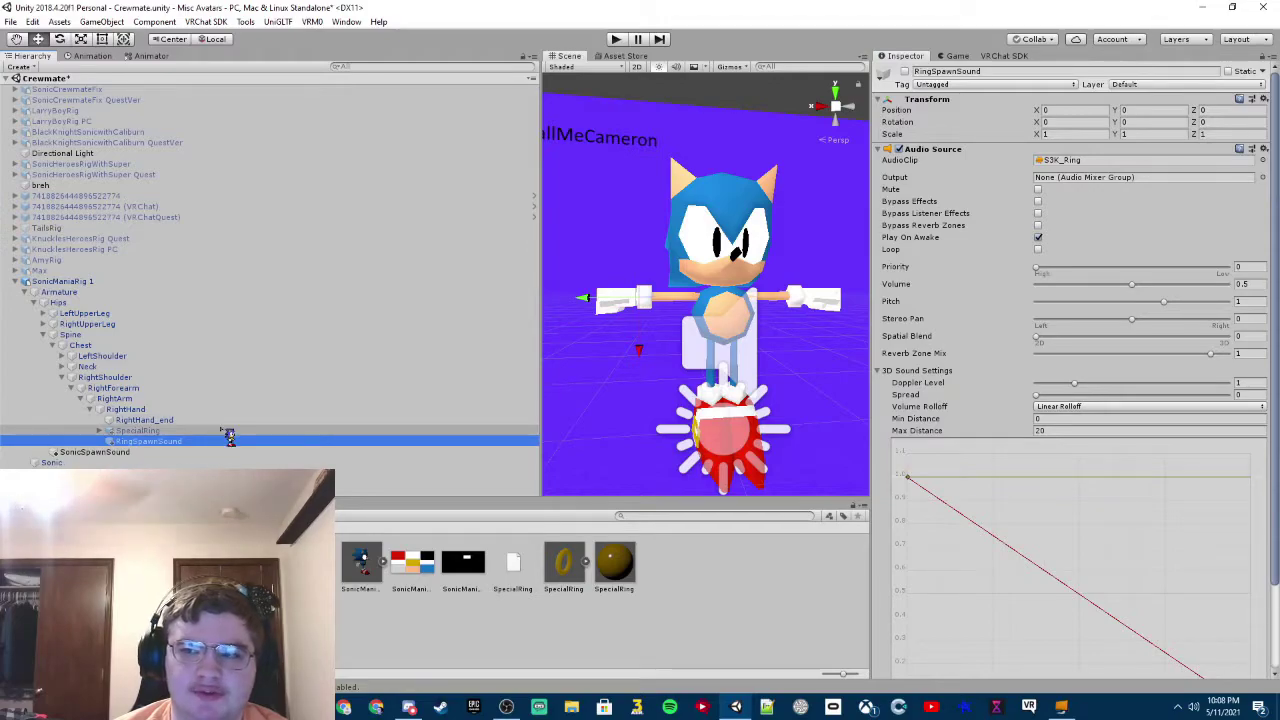
left_click(228, 430)
left_click(228, 441)
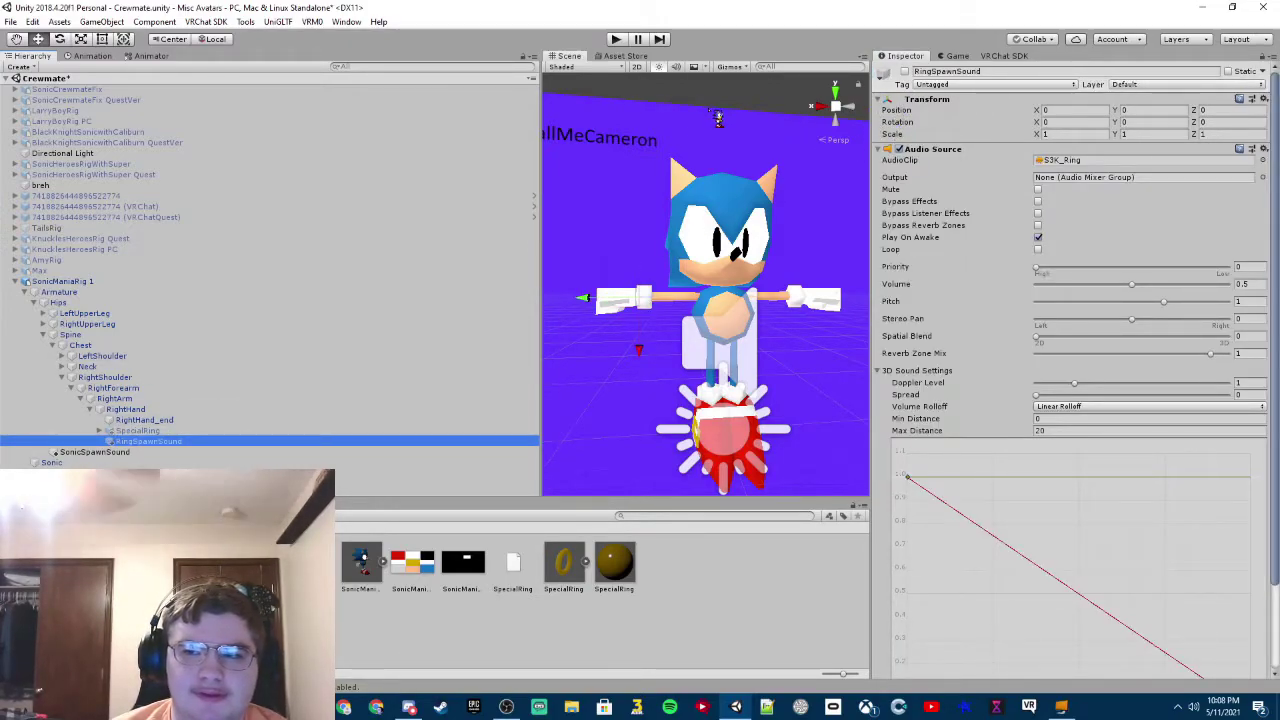
Add the right-hand SpecialRing's Is Active property to the RingOff clip and delete its keyframe at 1:00.
left_click(88, 56)
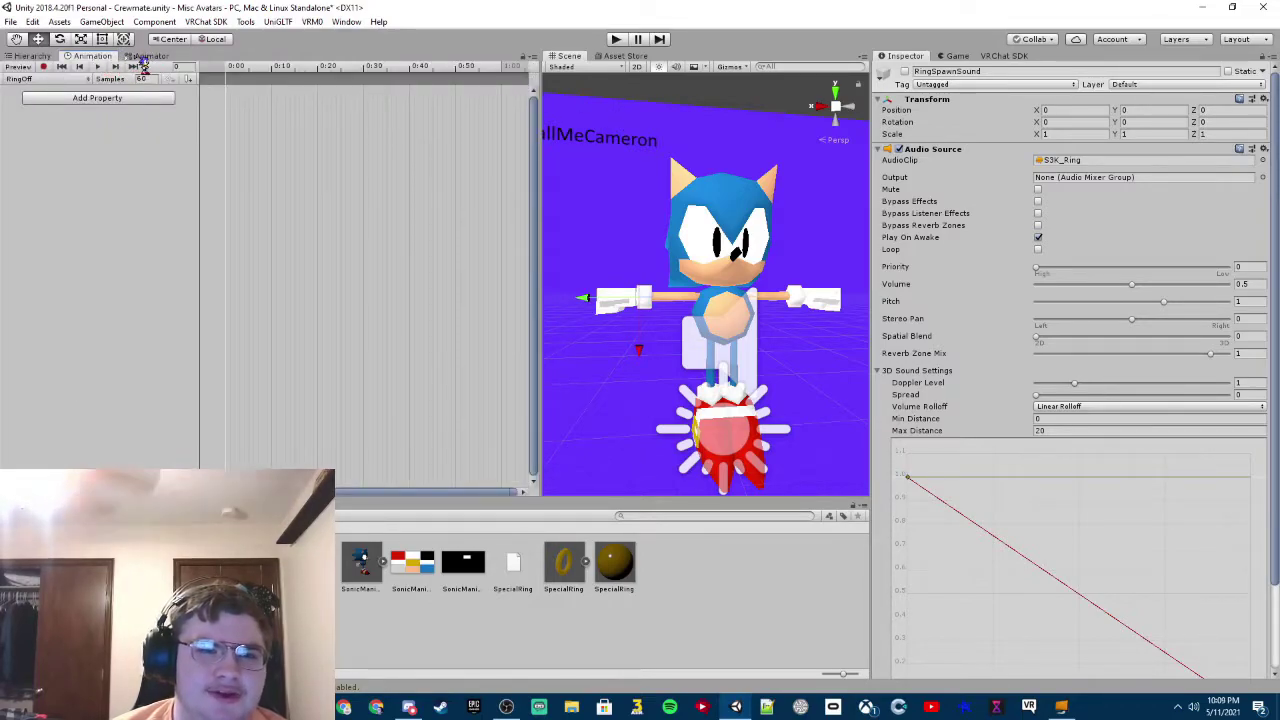
left_click(100, 97)
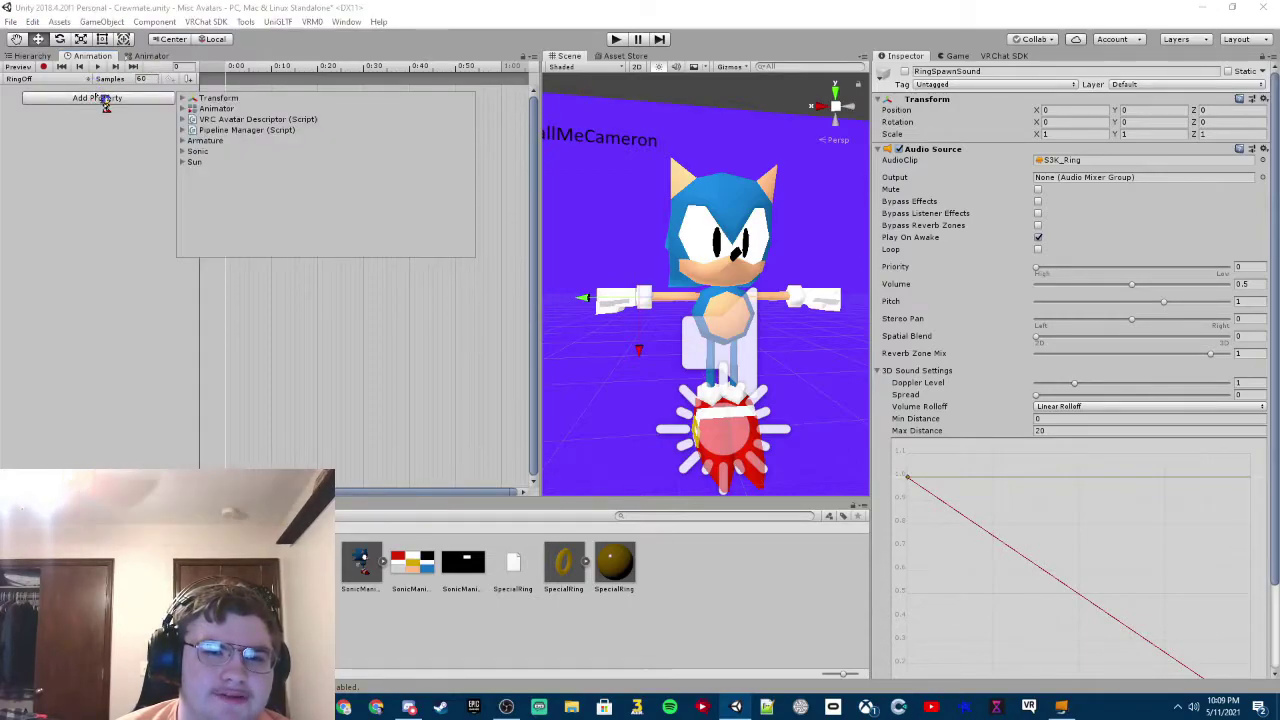
left_click(184, 140)
left_click(192, 173)
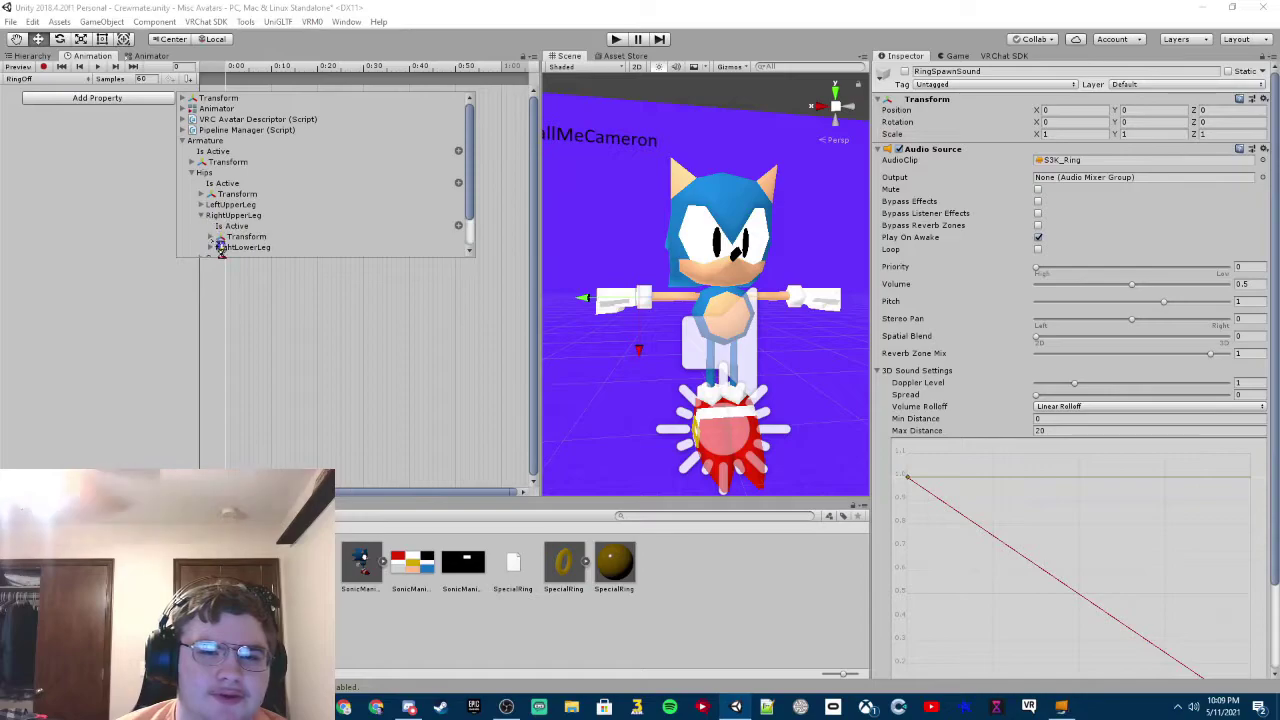
left_click(214, 216)
left_click(211, 210)
left_click(211, 210)
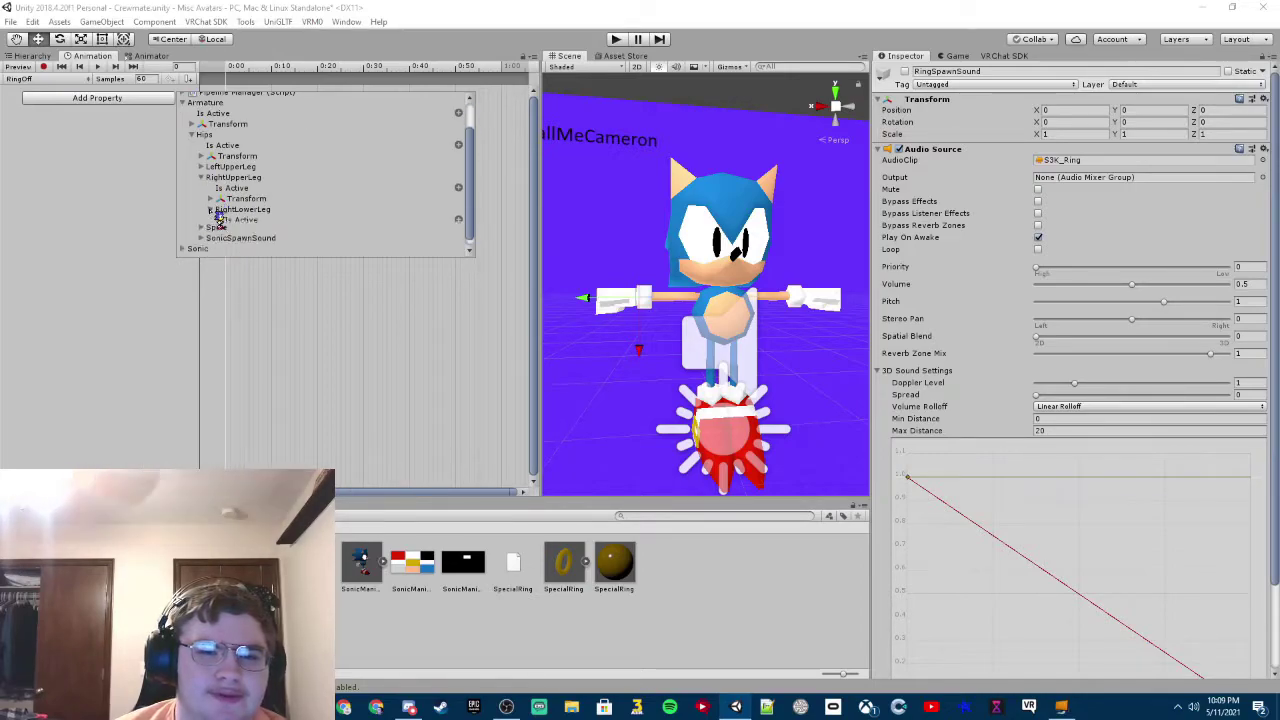
left_click(202, 178)
left_click(203, 219)
left_click(210, 220)
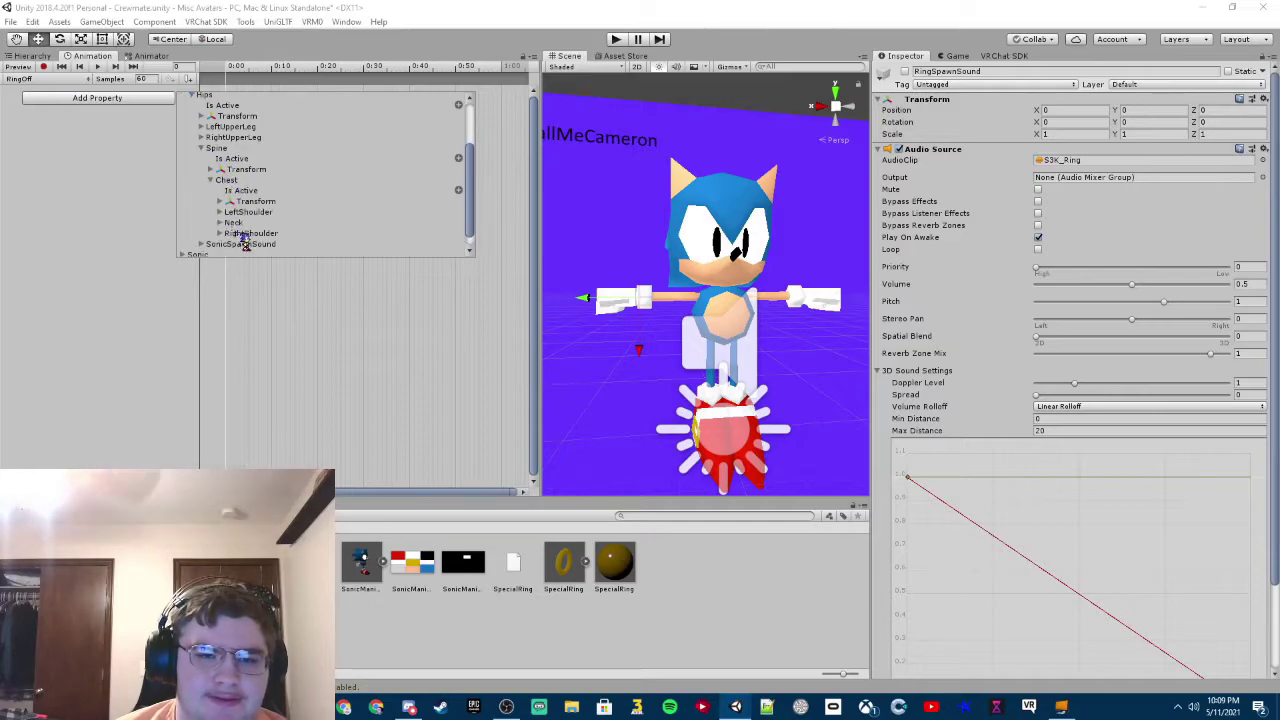
left_click(229, 234)
left_click(236, 228)
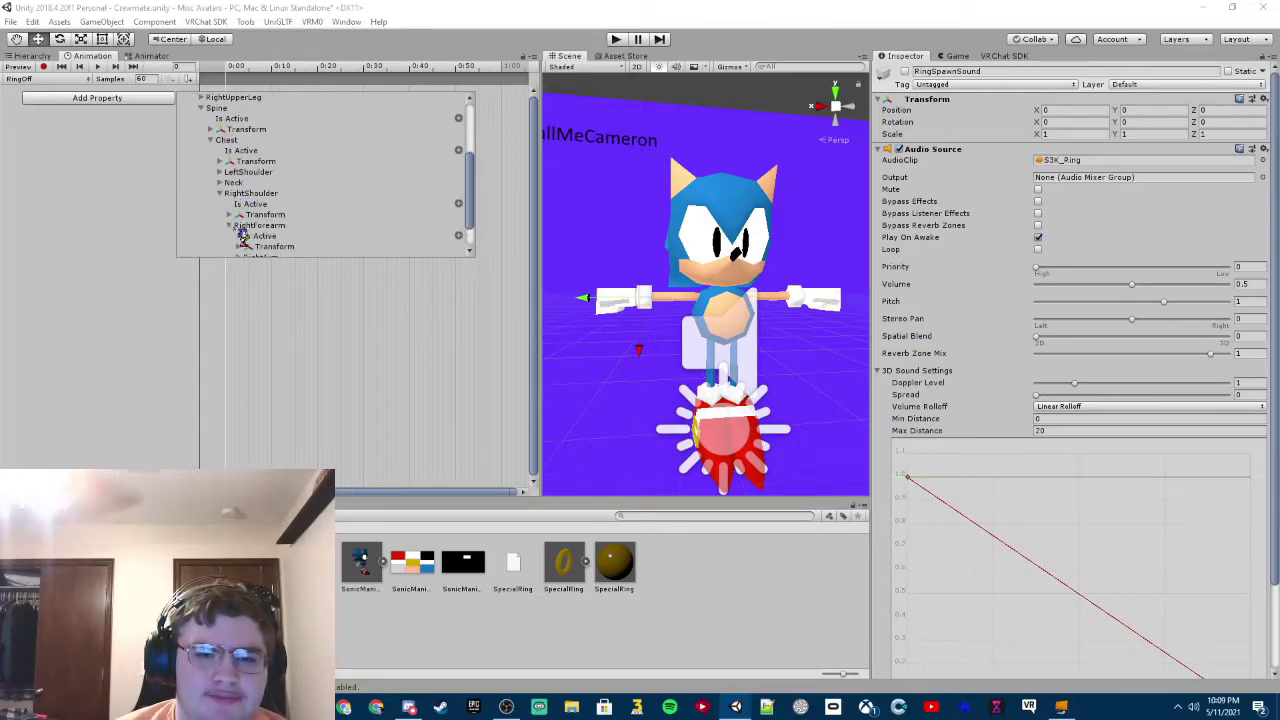
left_click(238, 221)
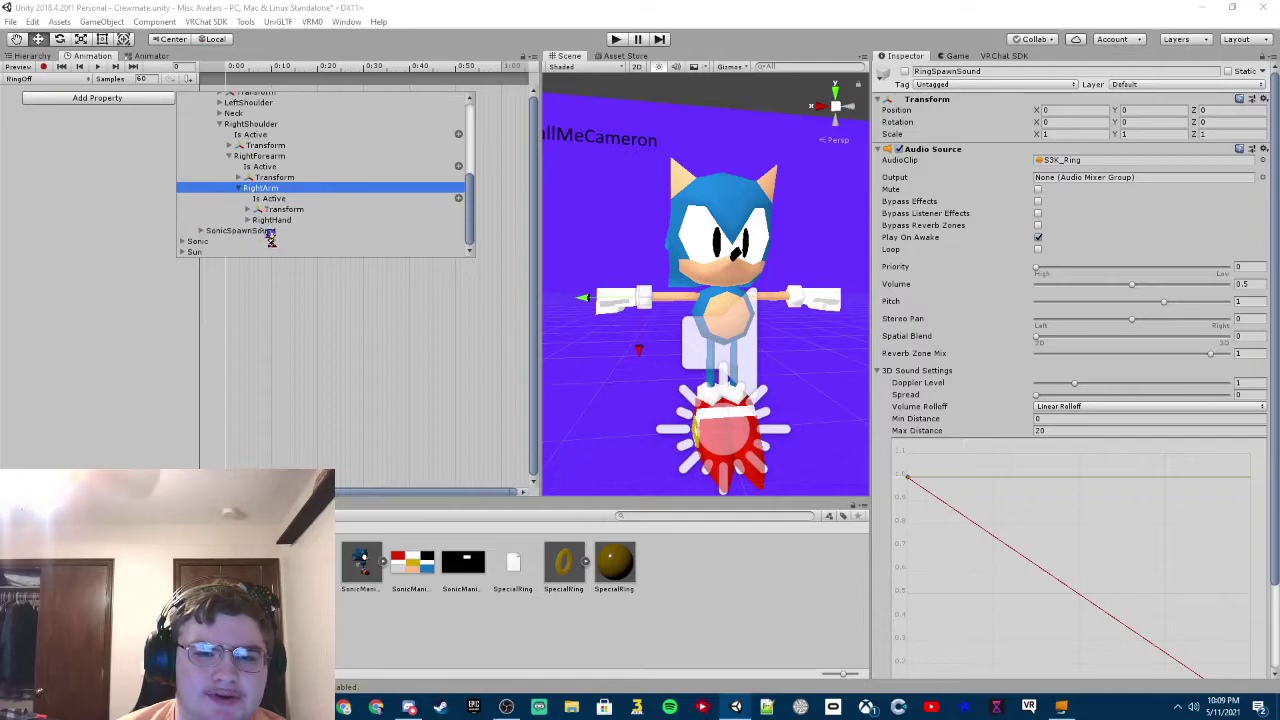
left_click(248, 221)
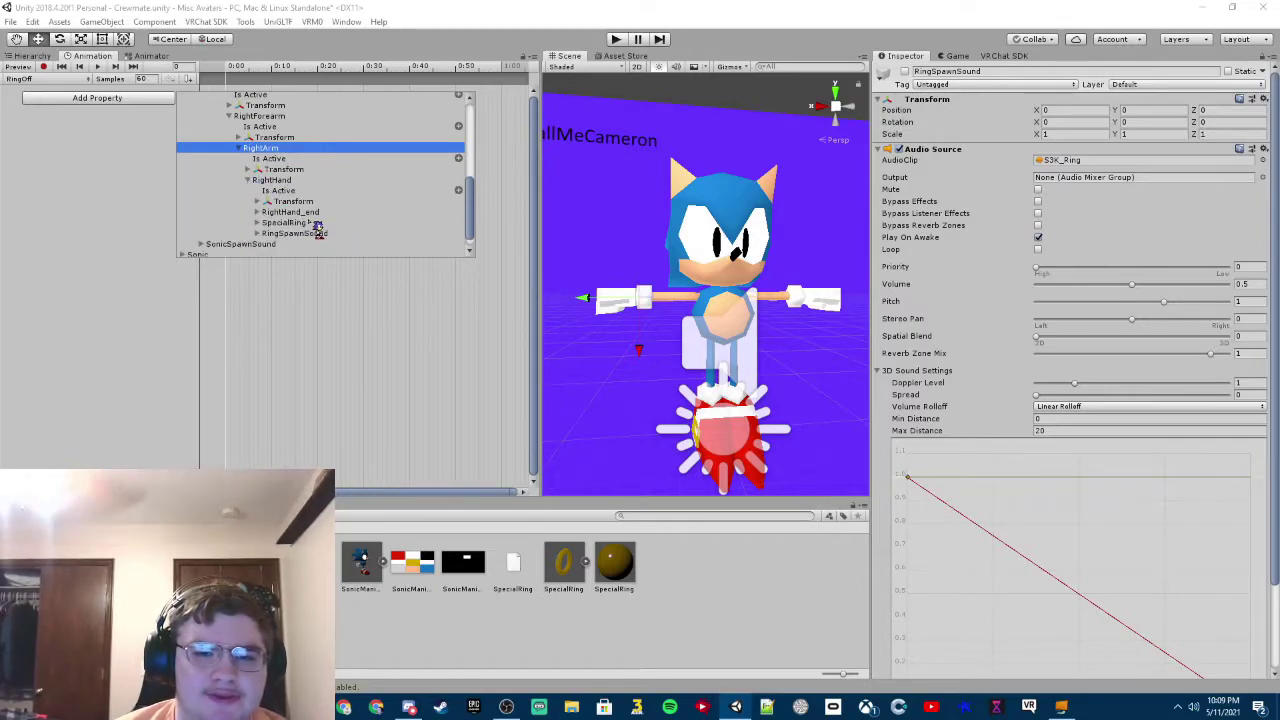
left_click(305, 223)
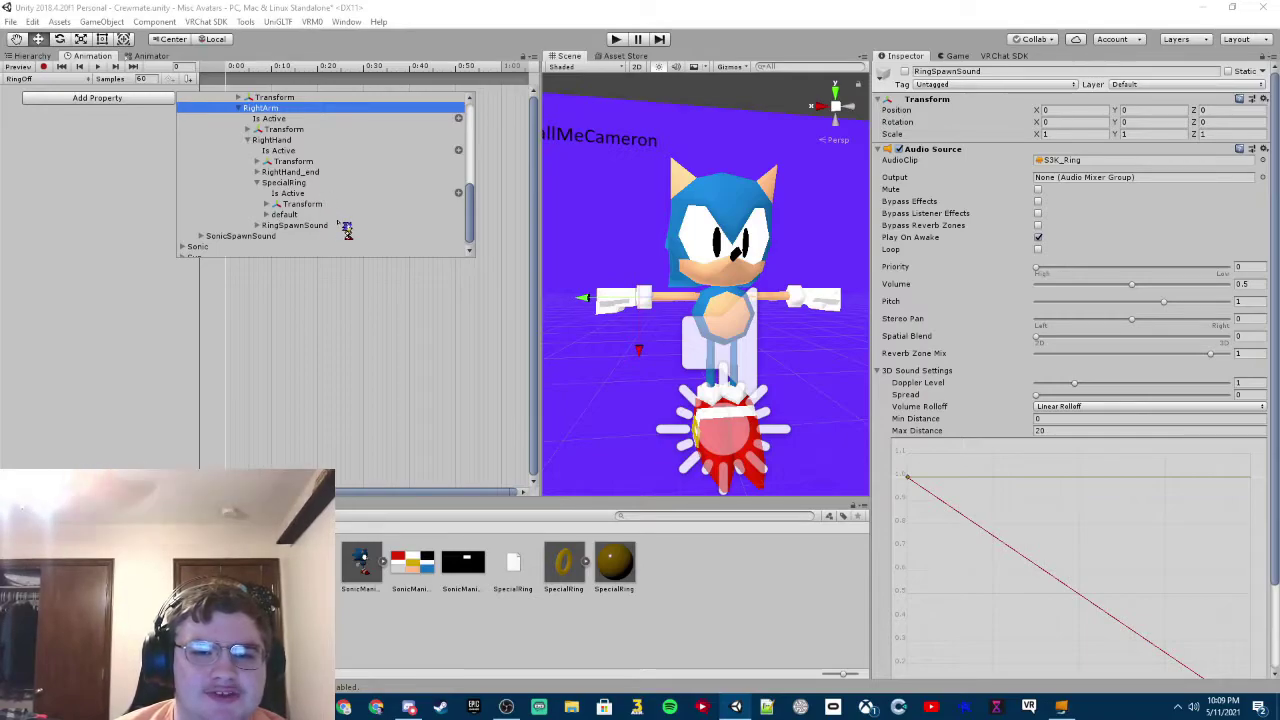
left_click(262, 226)
left_click(458, 194)
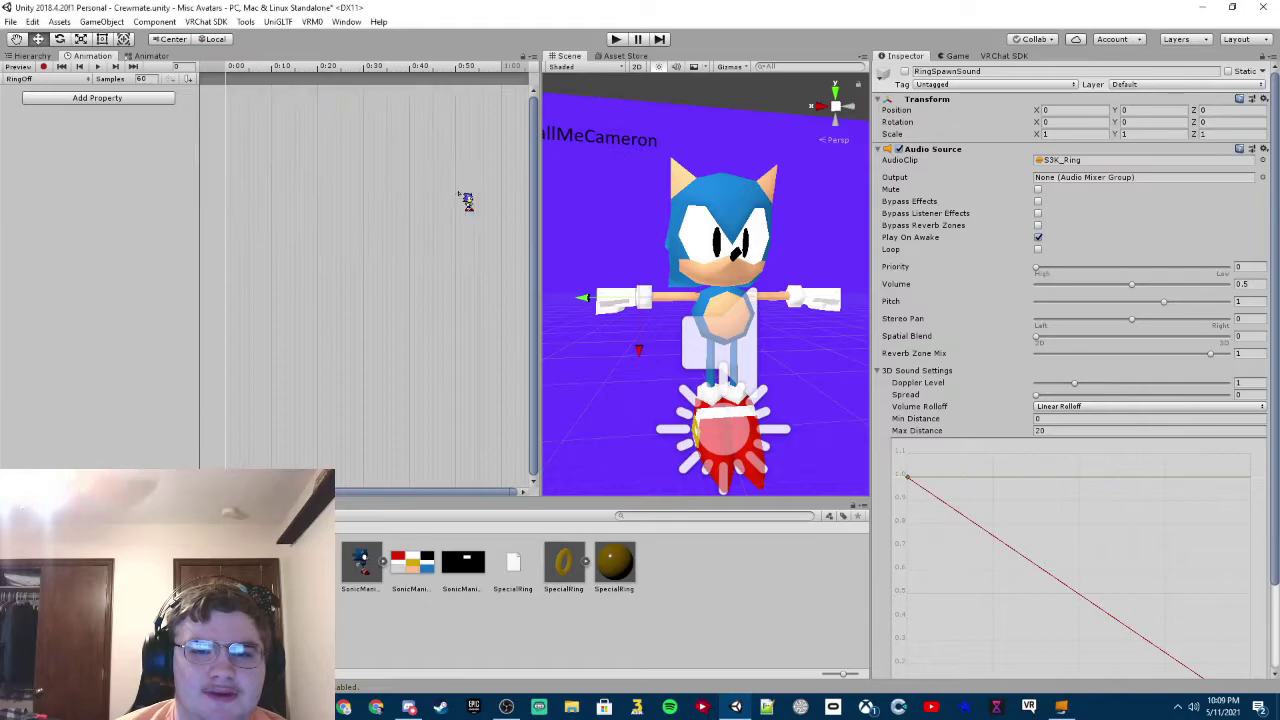
left_click(504, 102)
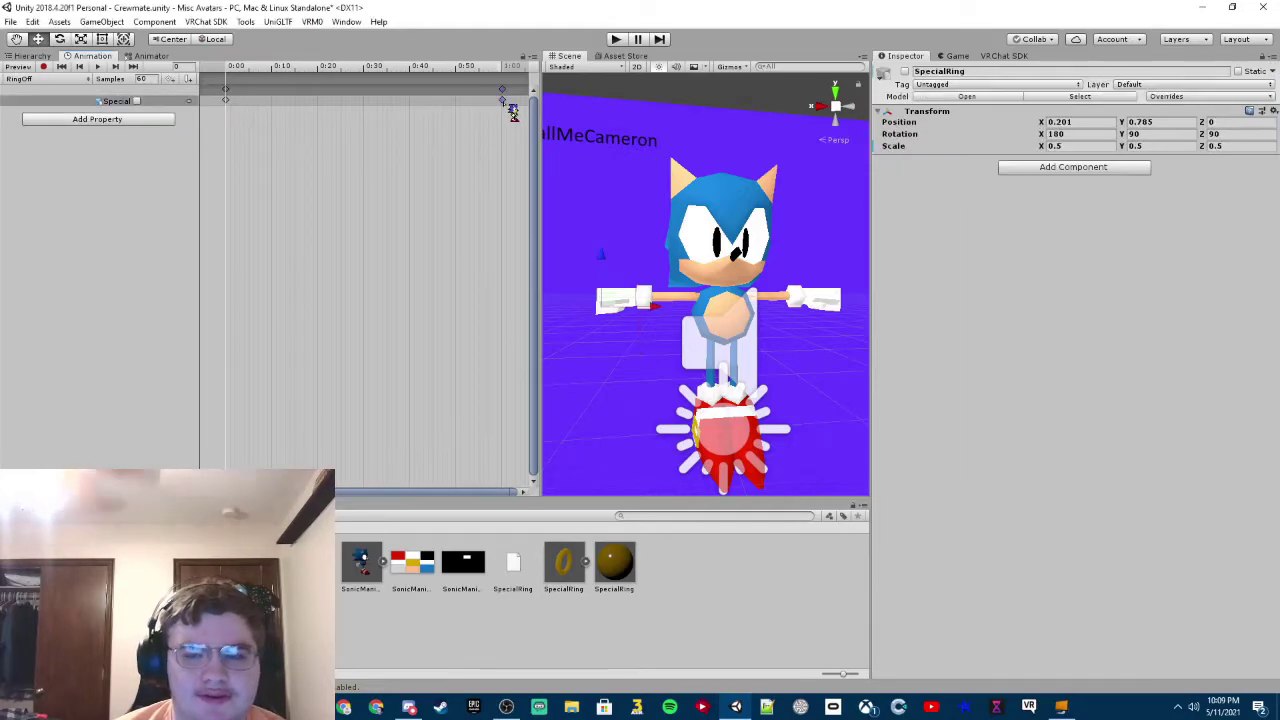
key("Delete")
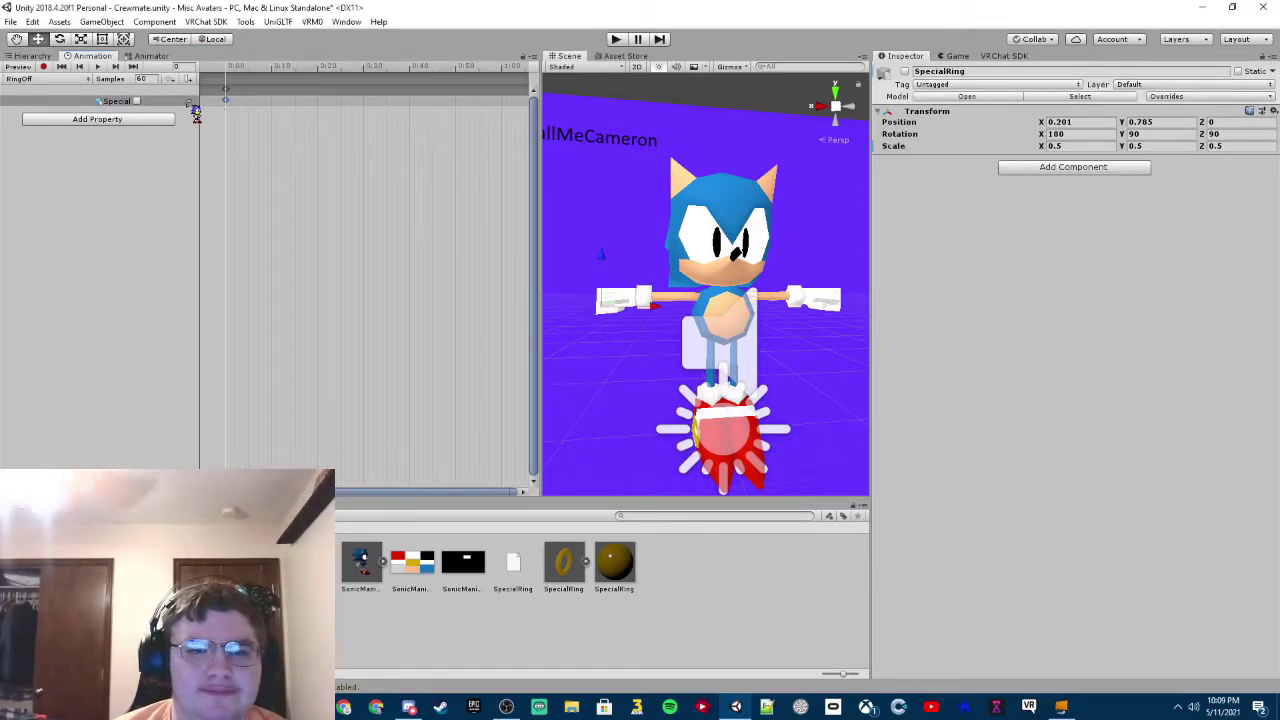
Add the Is Active property of RingSpawnSound, under the RightHand bone, to the RingOff clip.
left_click(137, 120)
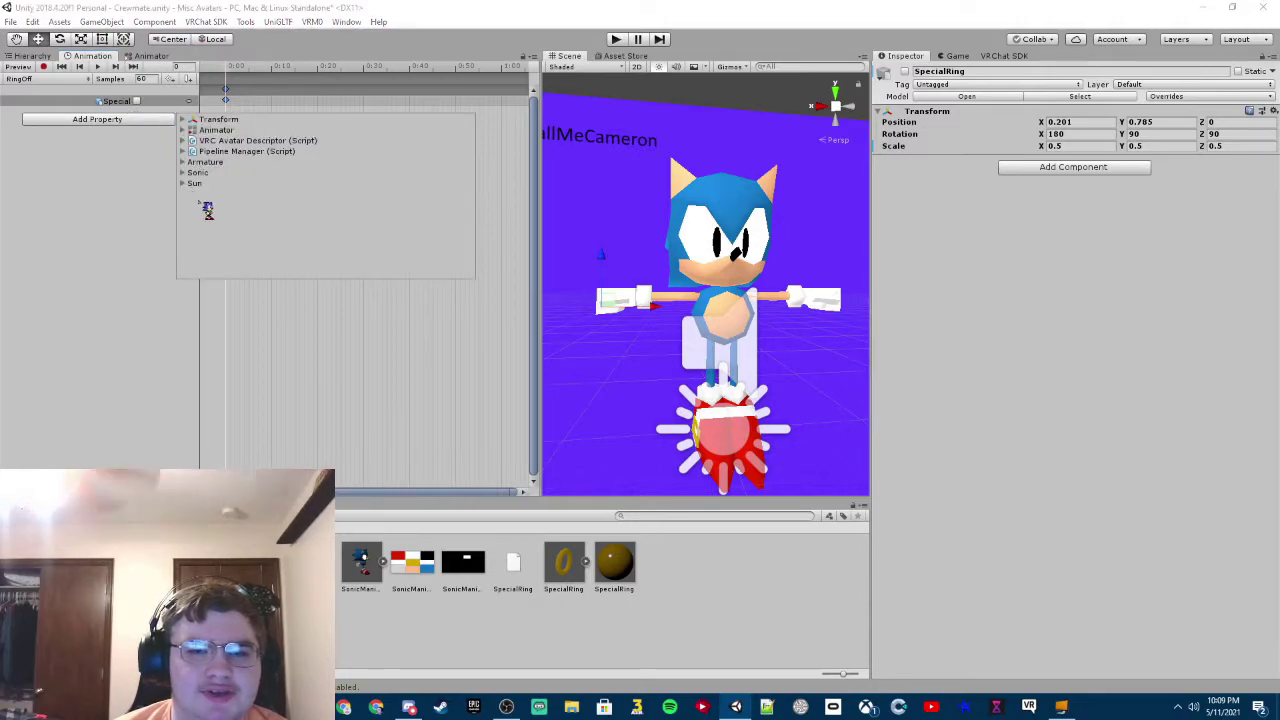
left_click(184, 162)
left_click(192, 194)
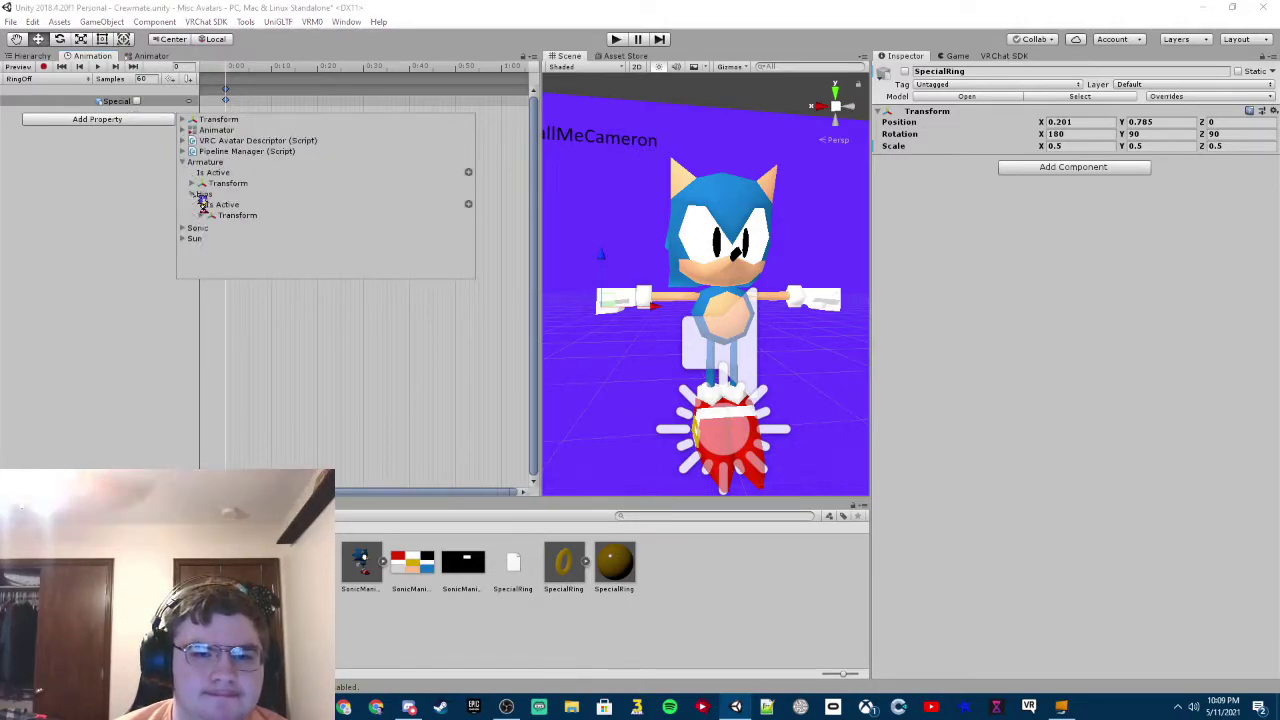
left_click(211, 241)
scroll(228, 252, "down", 2)
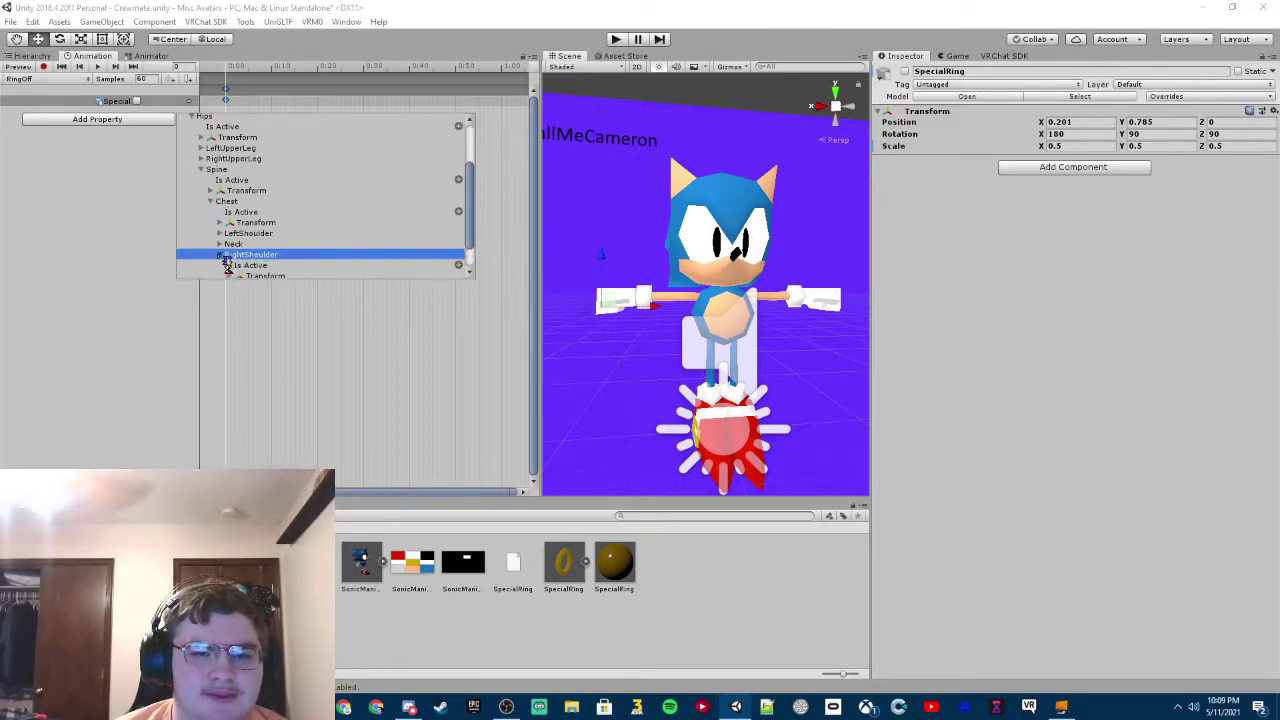
left_click(220, 255)
scroll(257, 262, "down", 2)
left_click(248, 242)
scroll(264, 250, "down", 2)
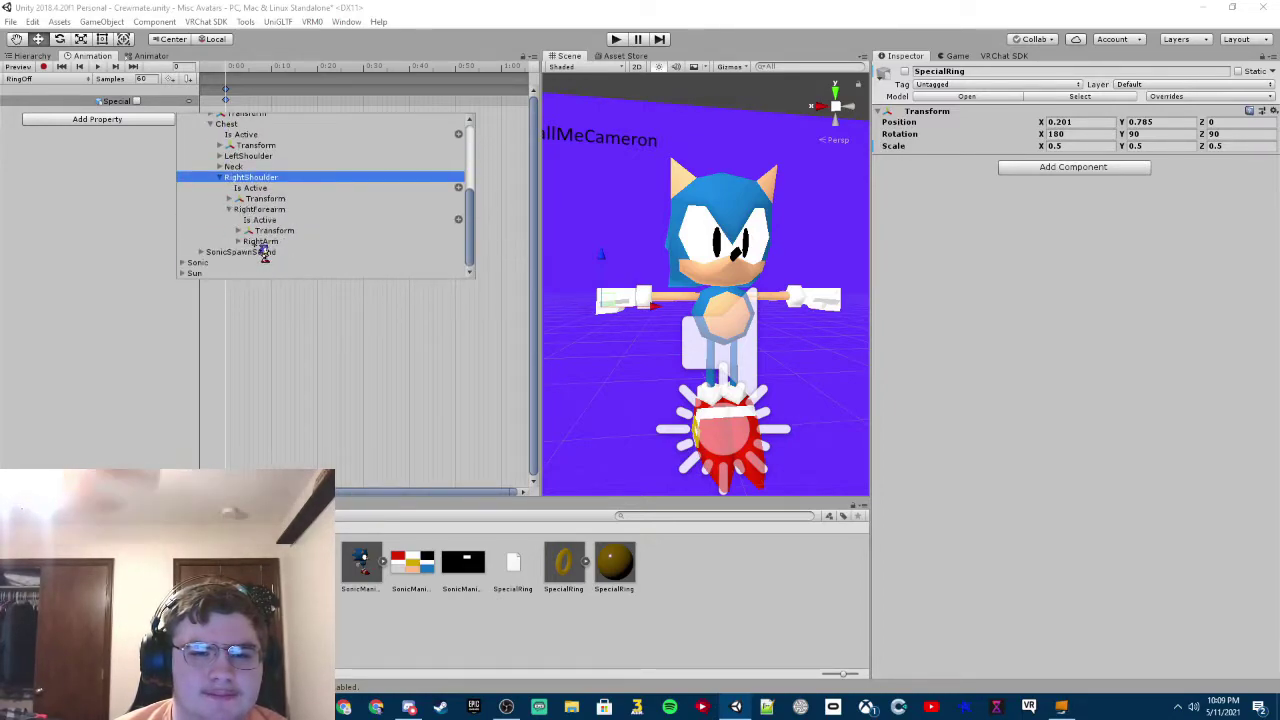
left_click(248, 244)
scroll(252, 250, "down", 2)
left_click(250, 242)
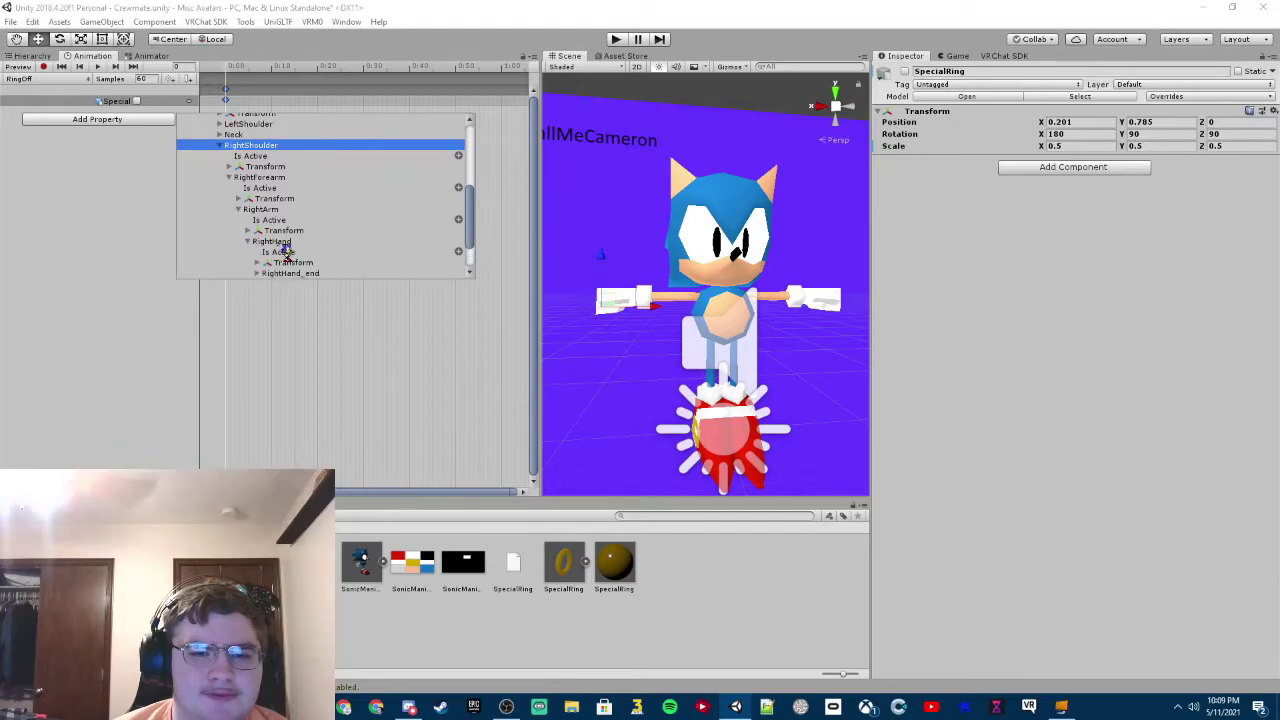
scroll(284, 256, "down", 2)
left_click(258, 255)
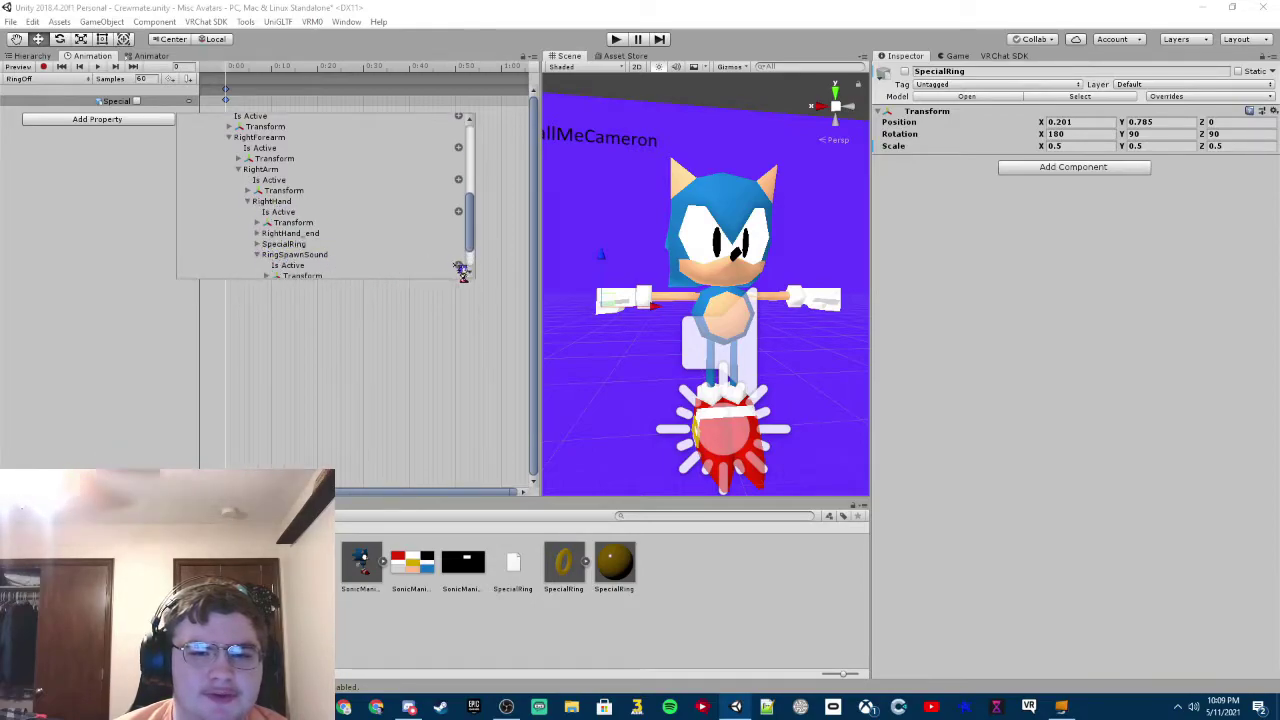
left_click(459, 266)
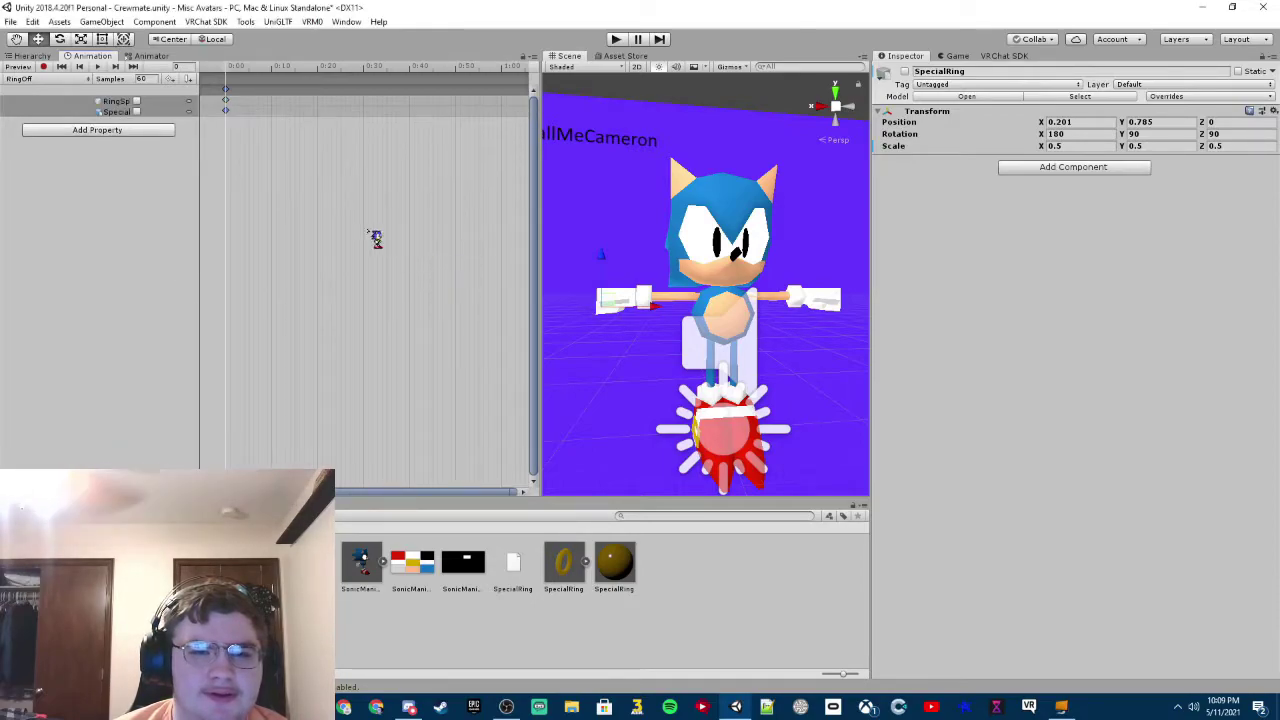
left_click(230, 106)
left_click(229, 112)
left_click(228, 103)
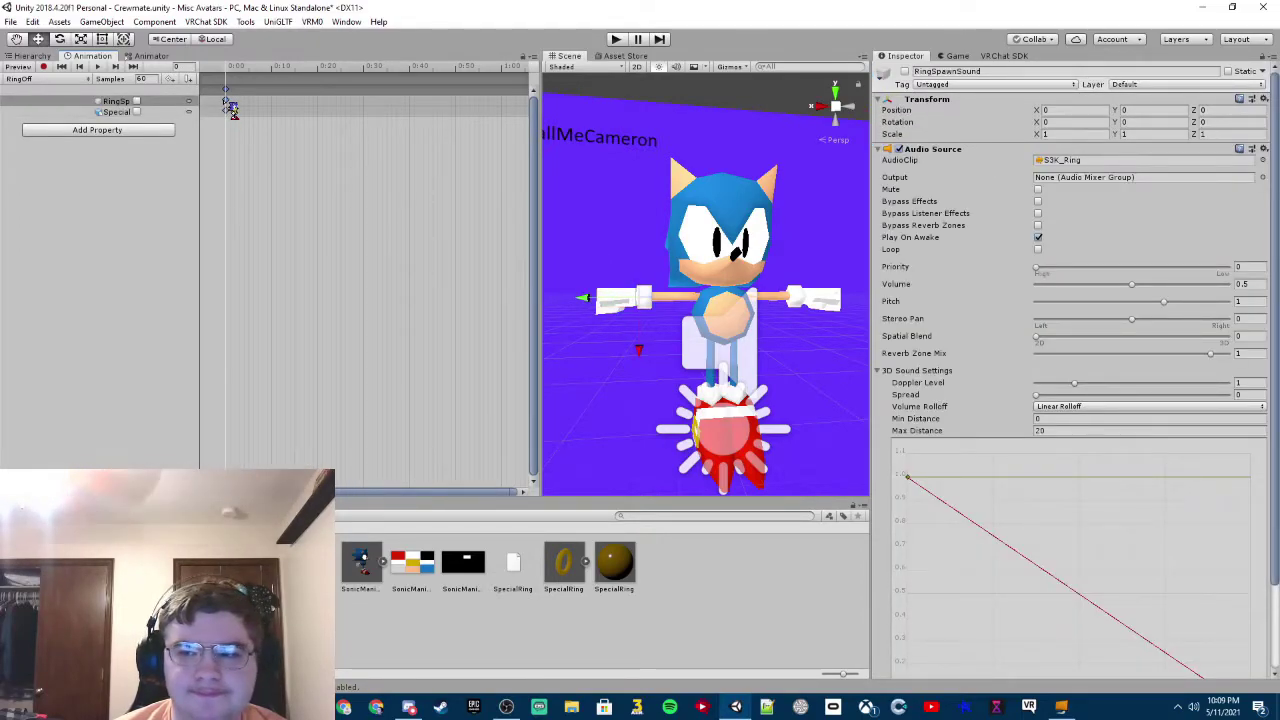
left_click(231, 114)
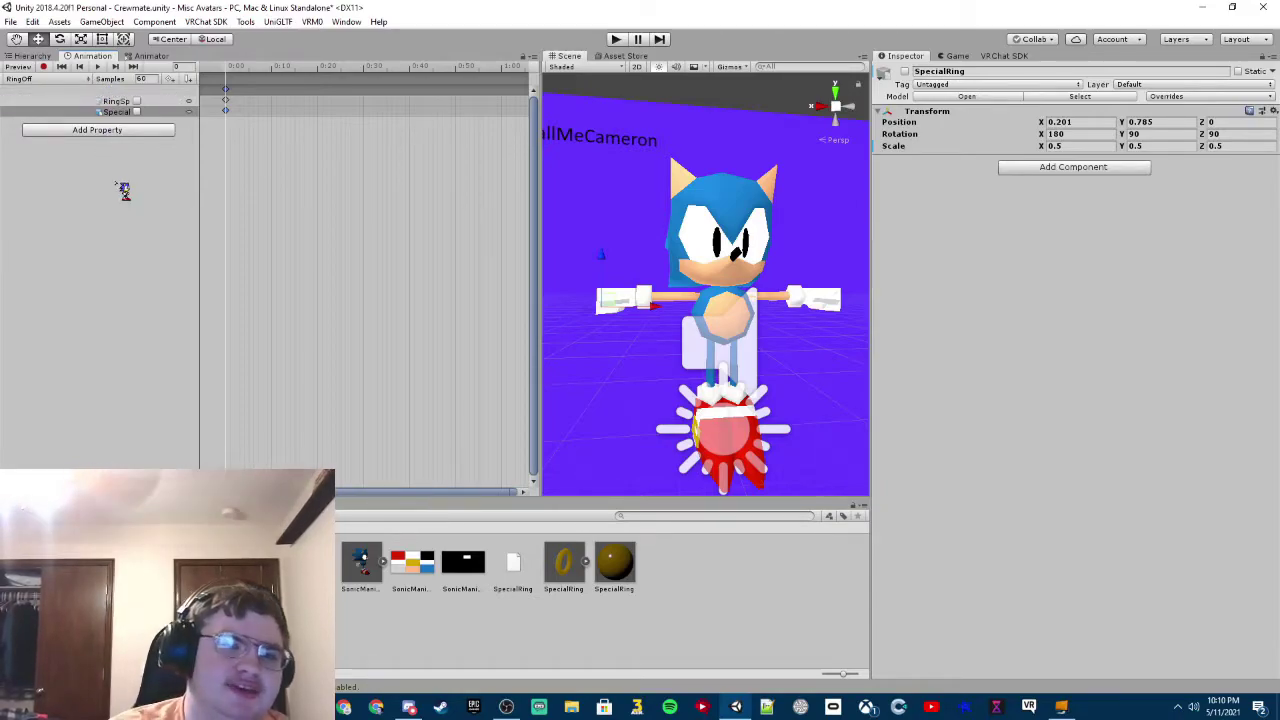
Switch to the RingOn clip and add SpecialRing's Is Active property, enabled with only the 0:00 keyframe.
left_click(84, 80)
left_click(86, 101)
left_click(92, 100)
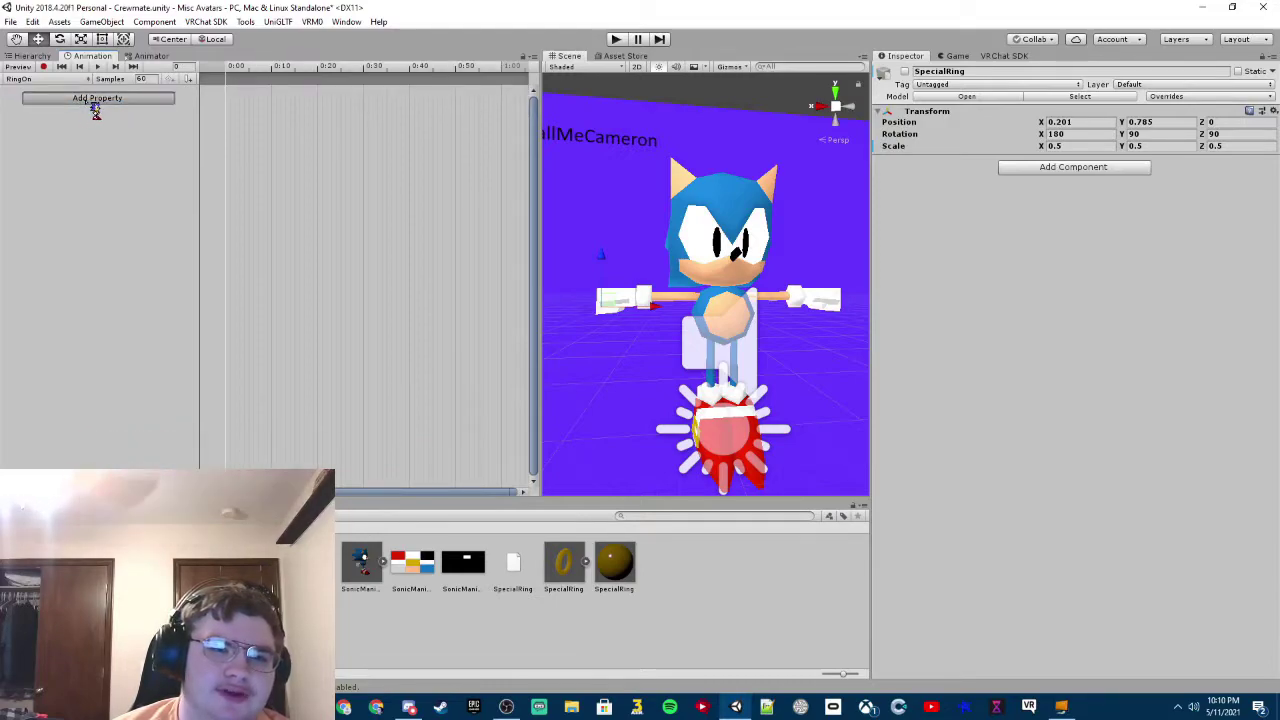
left_click(185, 141)
left_click(193, 173)
left_click(202, 226)
scroll(215, 248, "down", 1)
left_click(211, 220)
scroll(225, 232, "down", 2)
left_click(220, 220)
scroll(228, 228, "down", 1)
left_click(230, 220)
left_click(239, 220)
left_click(248, 220)
left_click(284, 222)
left_click(458, 233)
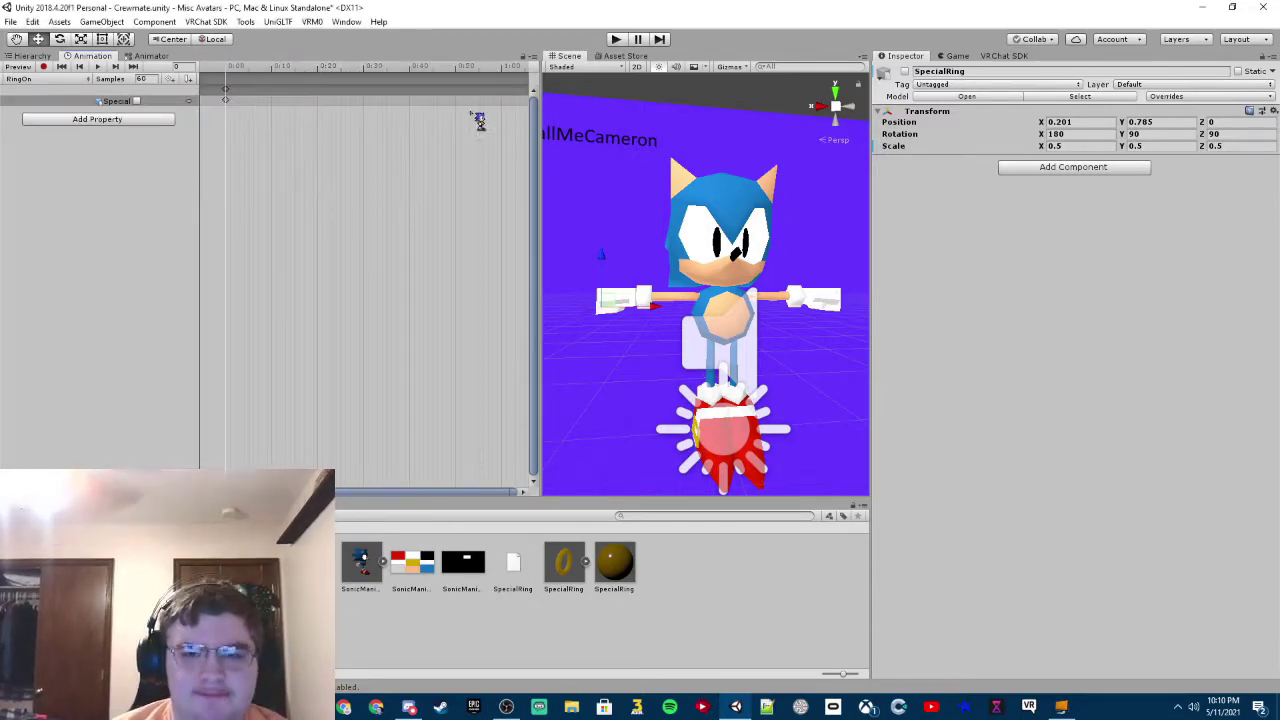
Add RingSpawnSound's Is Active property to the RingOn clip, enabled with only the 0:00 keyframe.
left_click(97, 119)
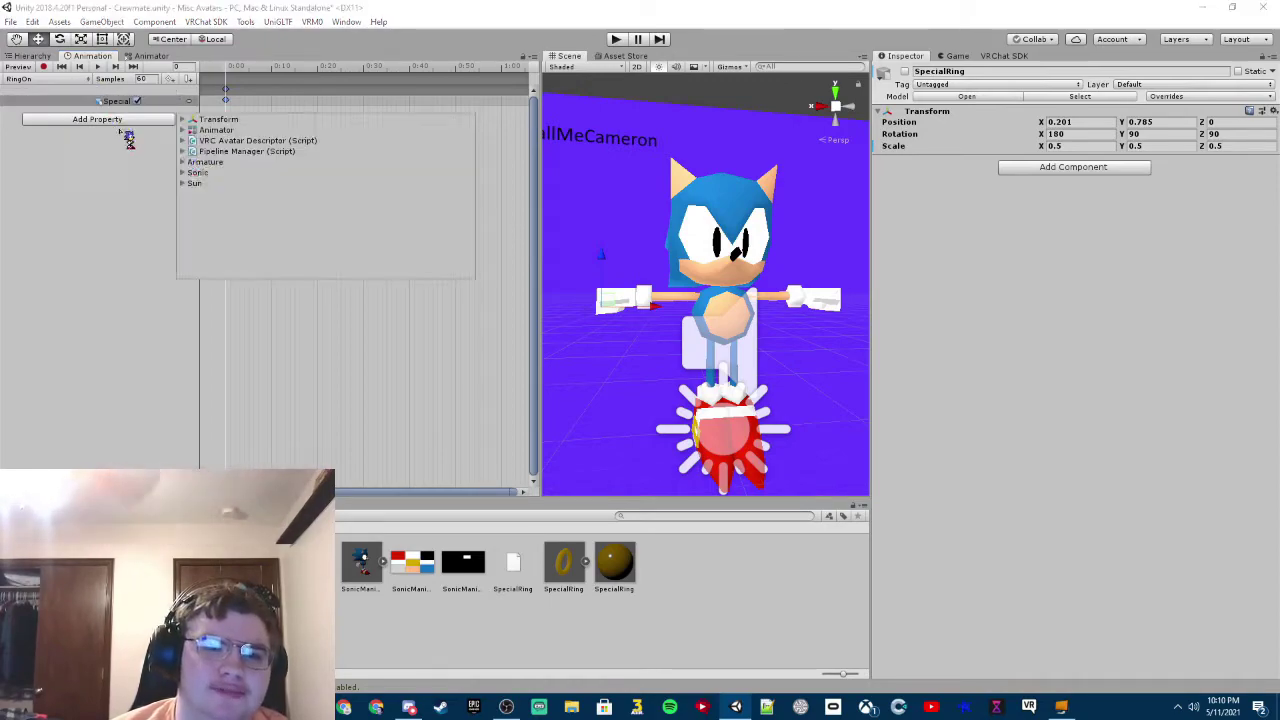
left_click(183, 163)
left_click(193, 192)
scroll(213, 258, "down", 1)
left_click(201, 241)
scroll(212, 250, "down", 2)
left_click(210, 242)
left_click(220, 255)
scroll(230, 250, "down", 2)
left_click(229, 248)
left_click(240, 241)
left_click(248, 241)
left_click(257, 254)
scroll(258, 255, "down", 1)
left_click(458, 233)
left_click(229, 103)
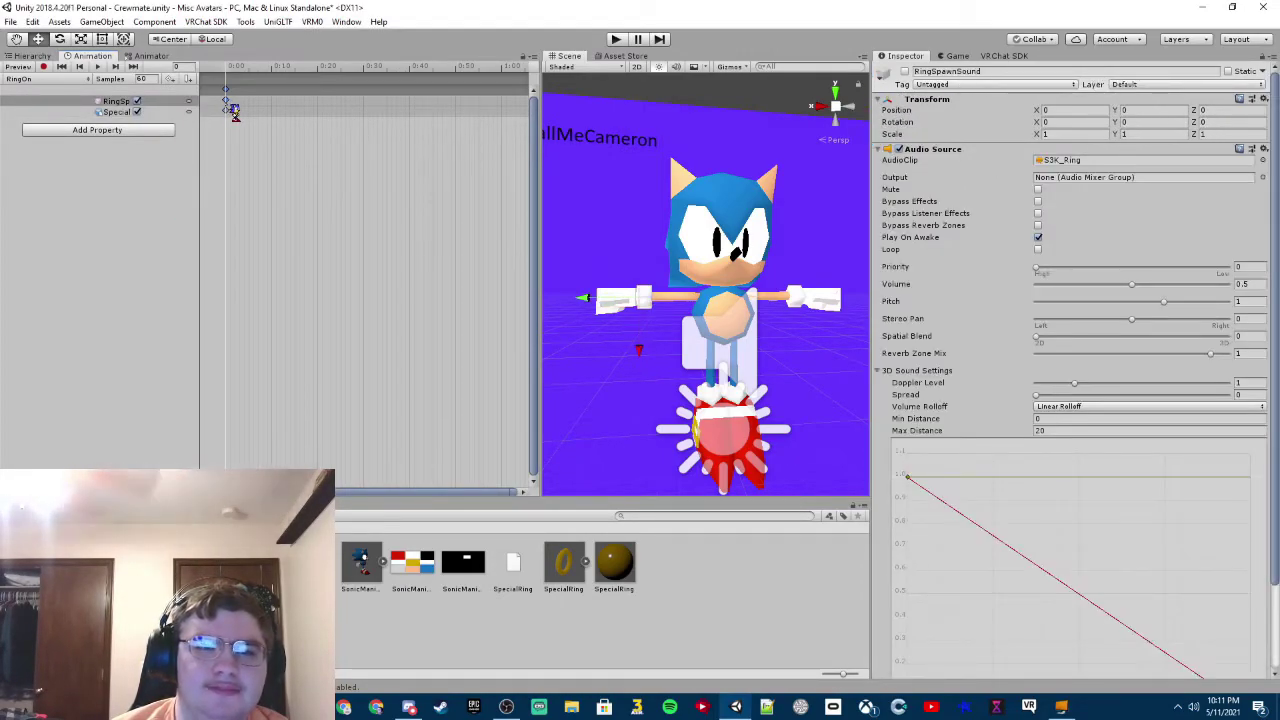
Show the RingOff clip again and start Play mode with a widened Scene view to test the avatar.
left_click(45, 79)
left_click(50, 93)
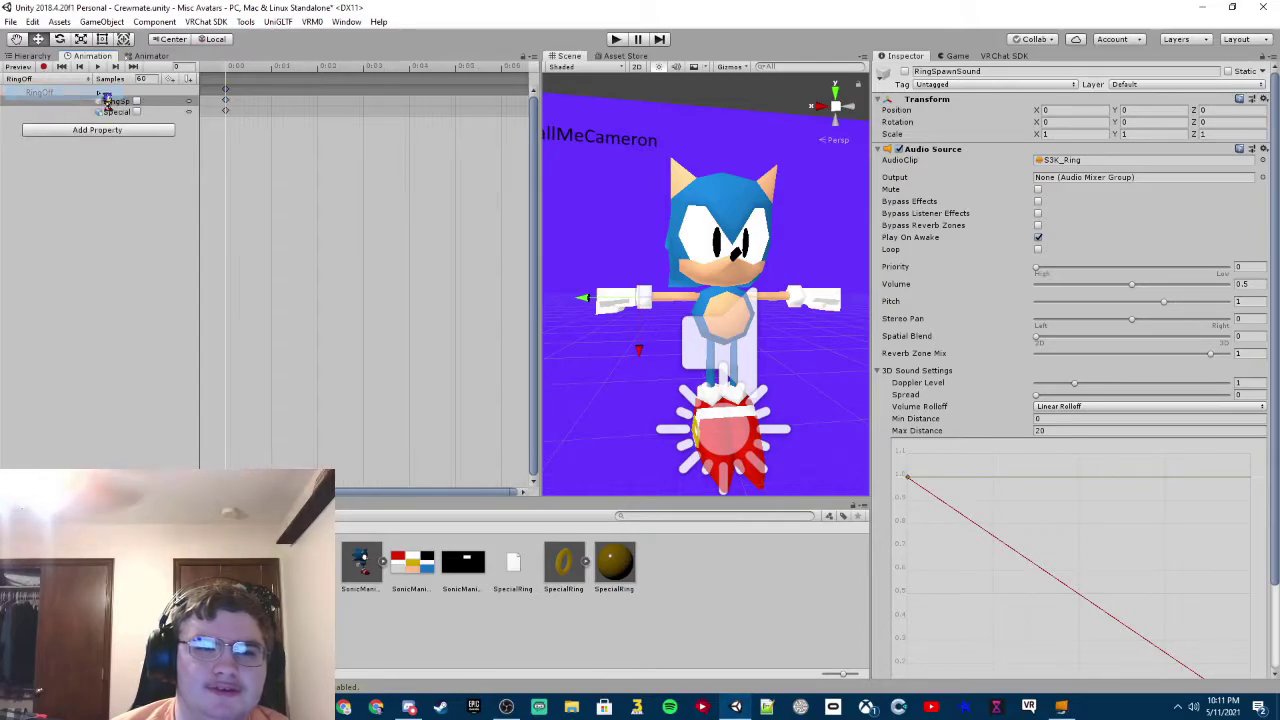
left_click(617, 39)
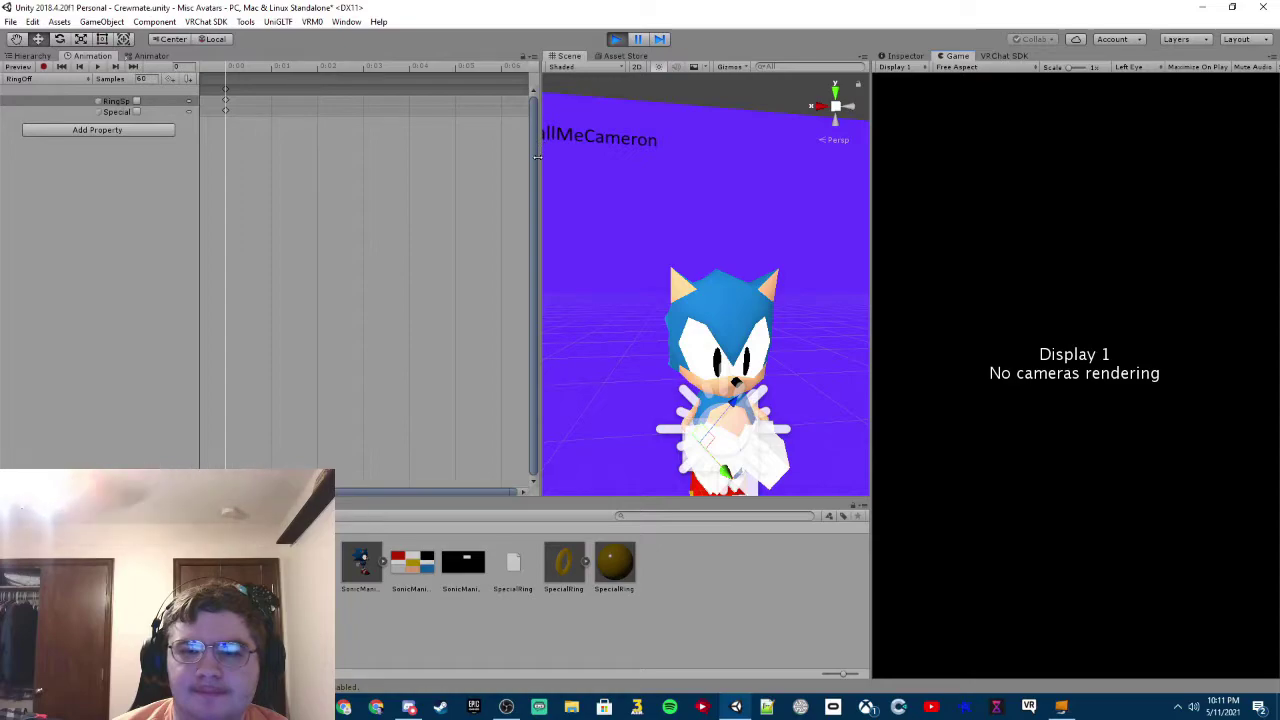
left_click_drag(537, 157, 345, 157)
scroll(566, 175, "up", 5)
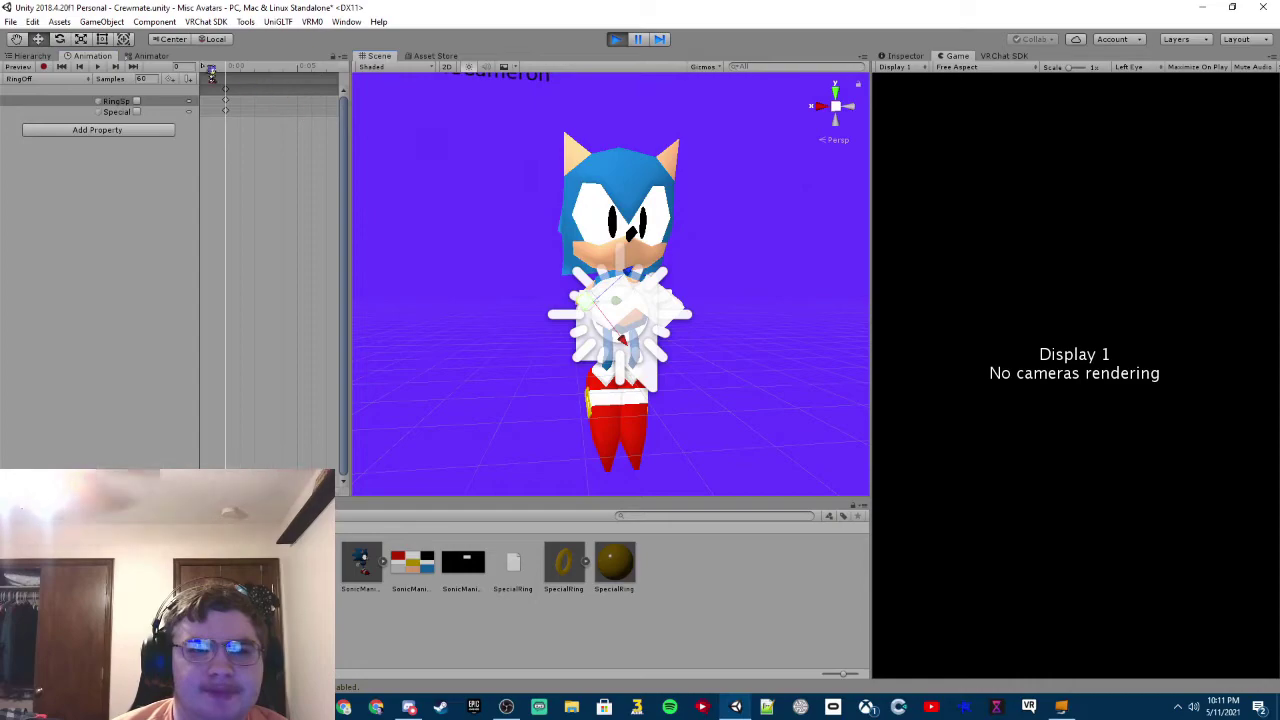
left_click(155, 21)
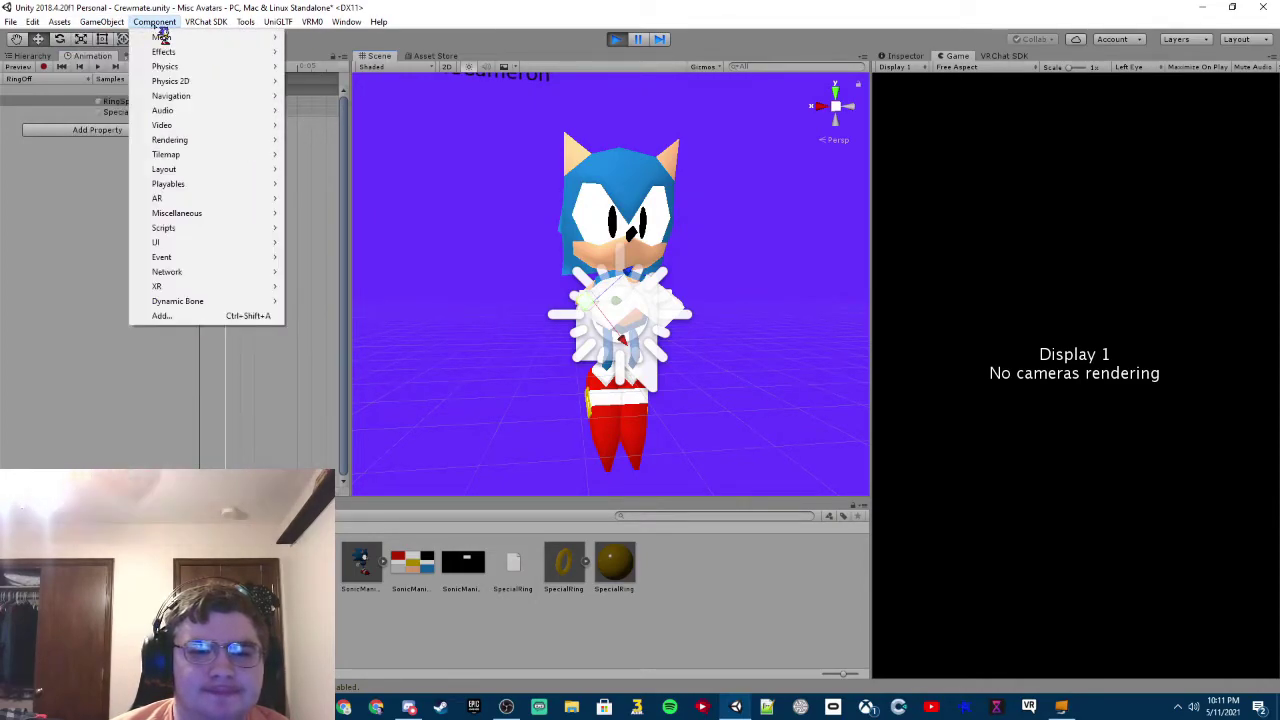
left_click(312, 121)
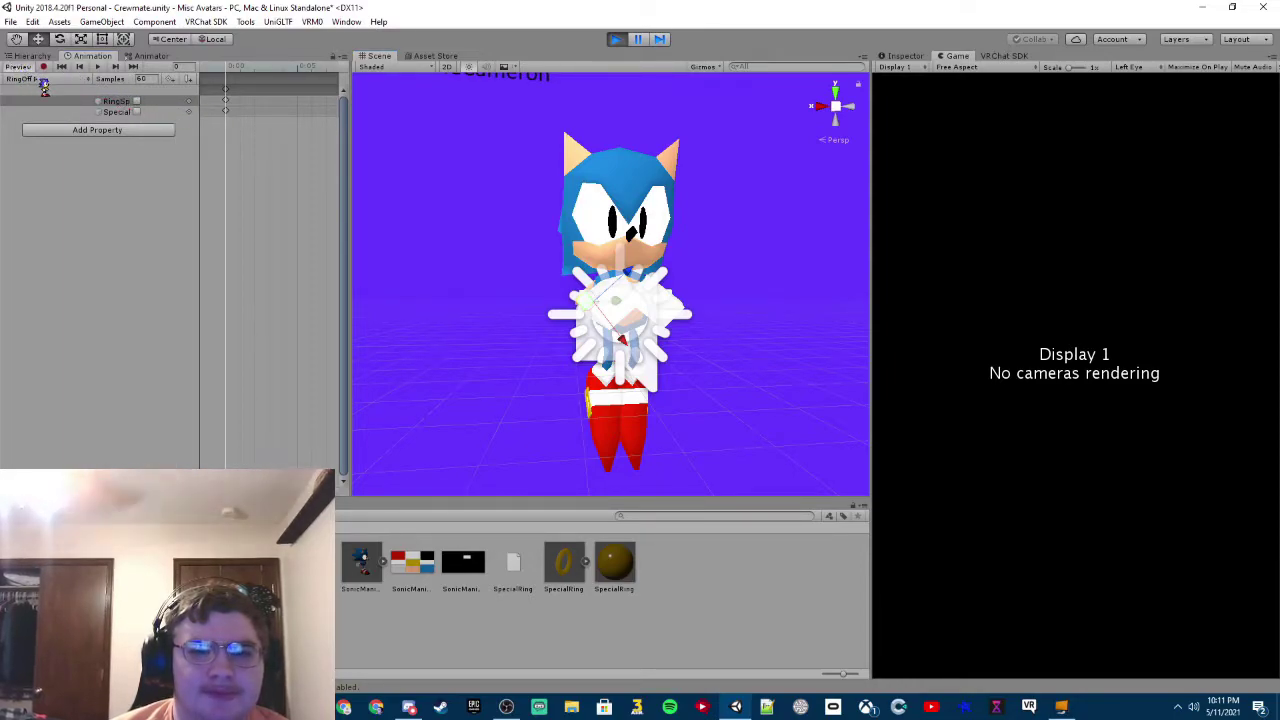
Preview the RingOn clip in Play mode and examine the ring in the avatar's right hand up close.
left_click(36, 80)
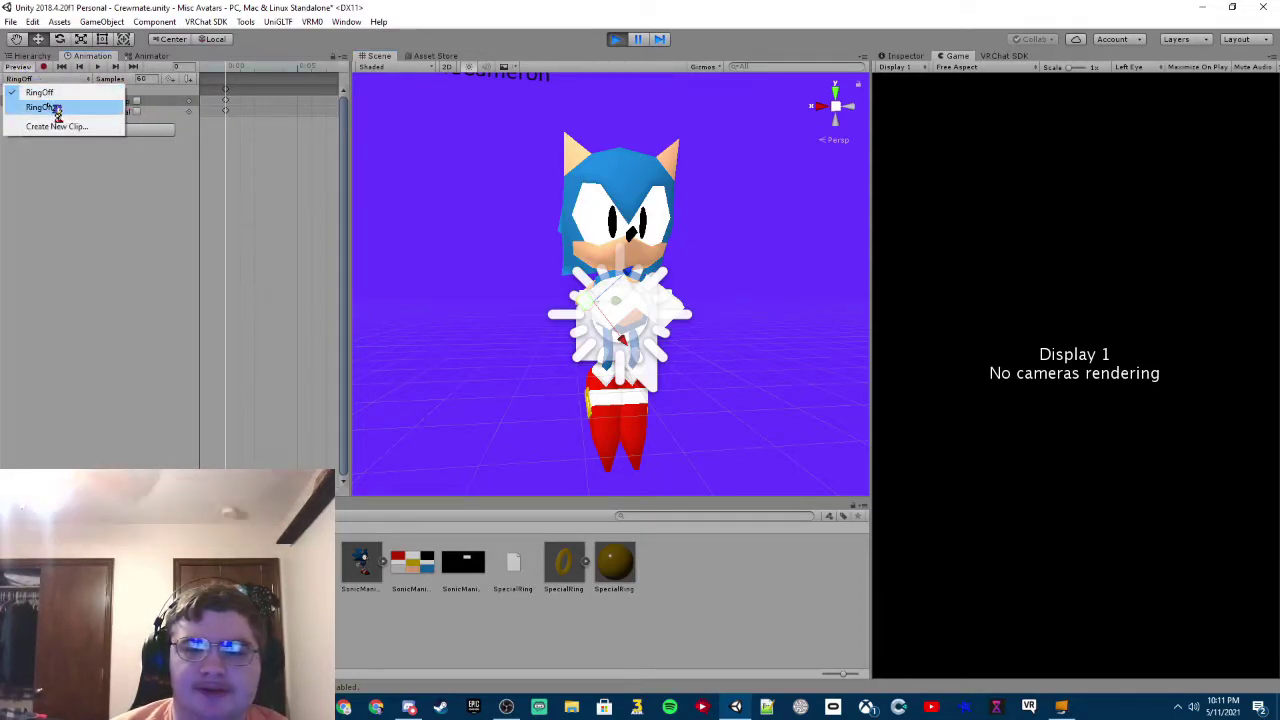
left_click(57, 110)
left_click(28, 69)
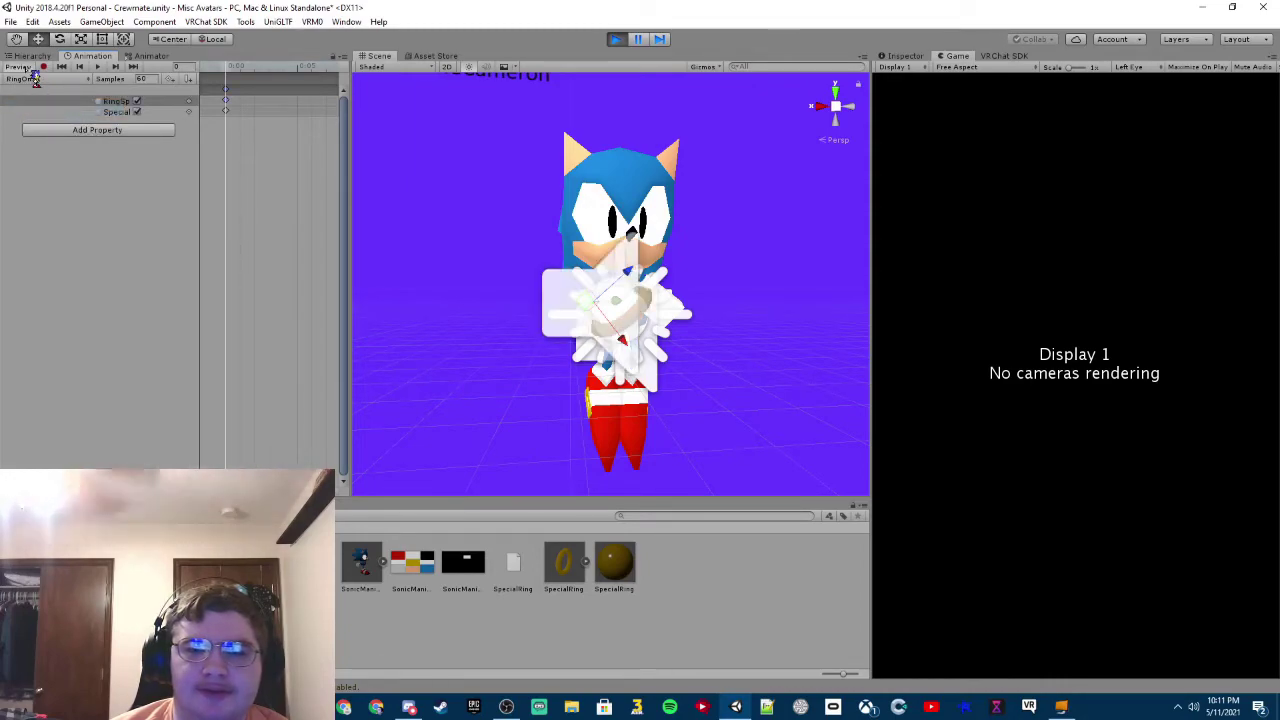
scroll(540, 255, "up", 3)
middle_click_drag(540, 255, 440, 250)
scroll(440, 250, "up", 2)
scroll(440, 250, "down", 1)
left_click_drag(440, 250, 510, 280, "alt")
scroll(475, 270, "up", 2)
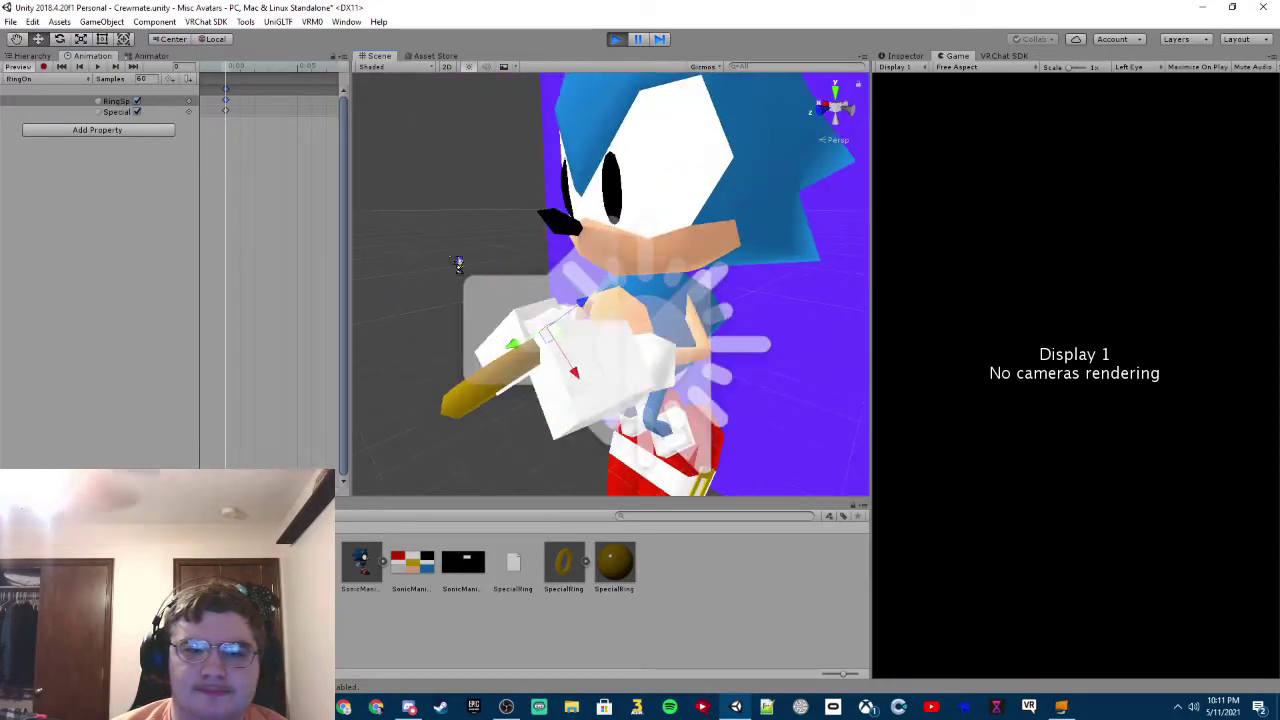
Alternate between the RingOff and RingOn clips in Play mode to check the ring's visibility, ending on RingOff, and exit Play mode.
left_click(40, 80)
left_click(40, 92)
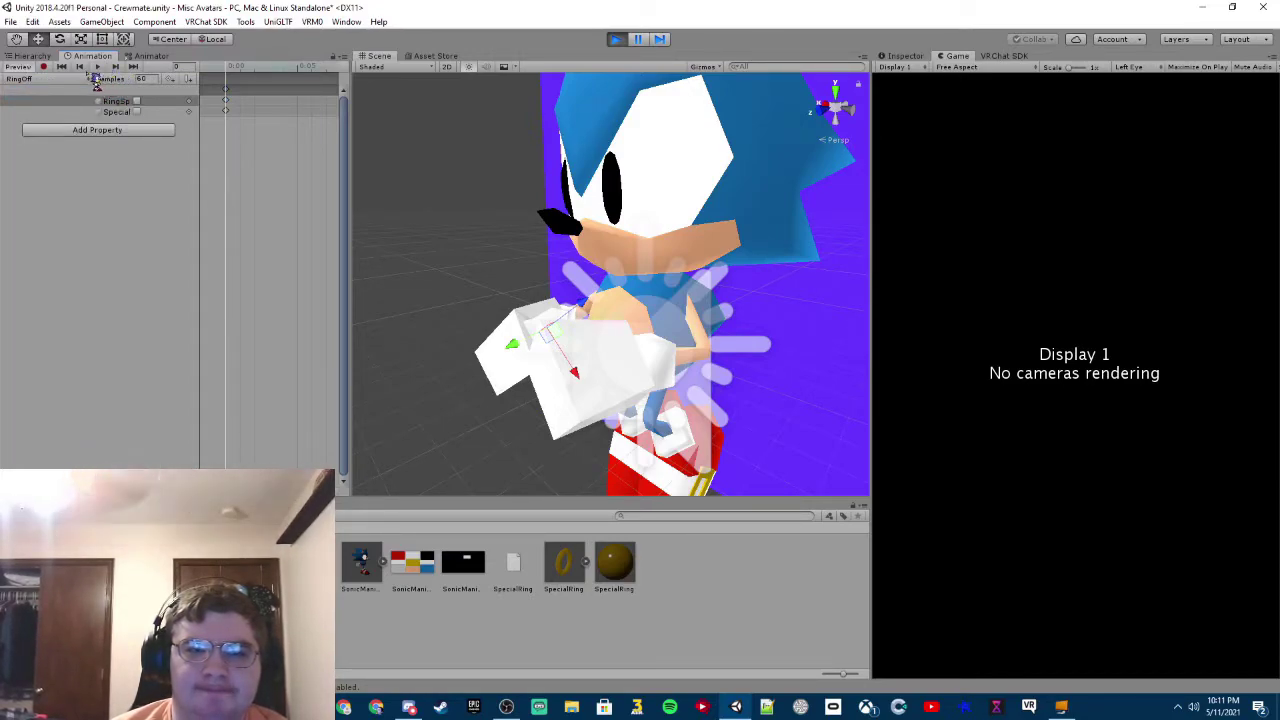
left_click(30, 80)
left_click(58, 108)
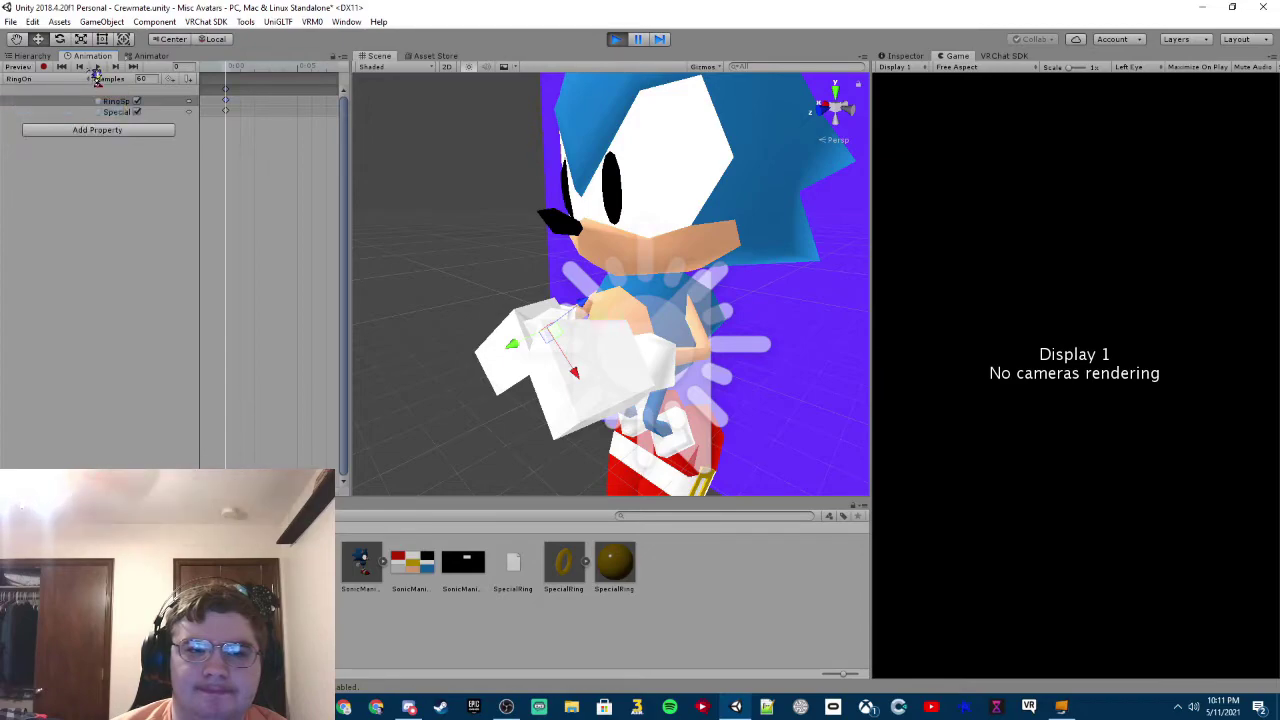
left_click(50, 80)
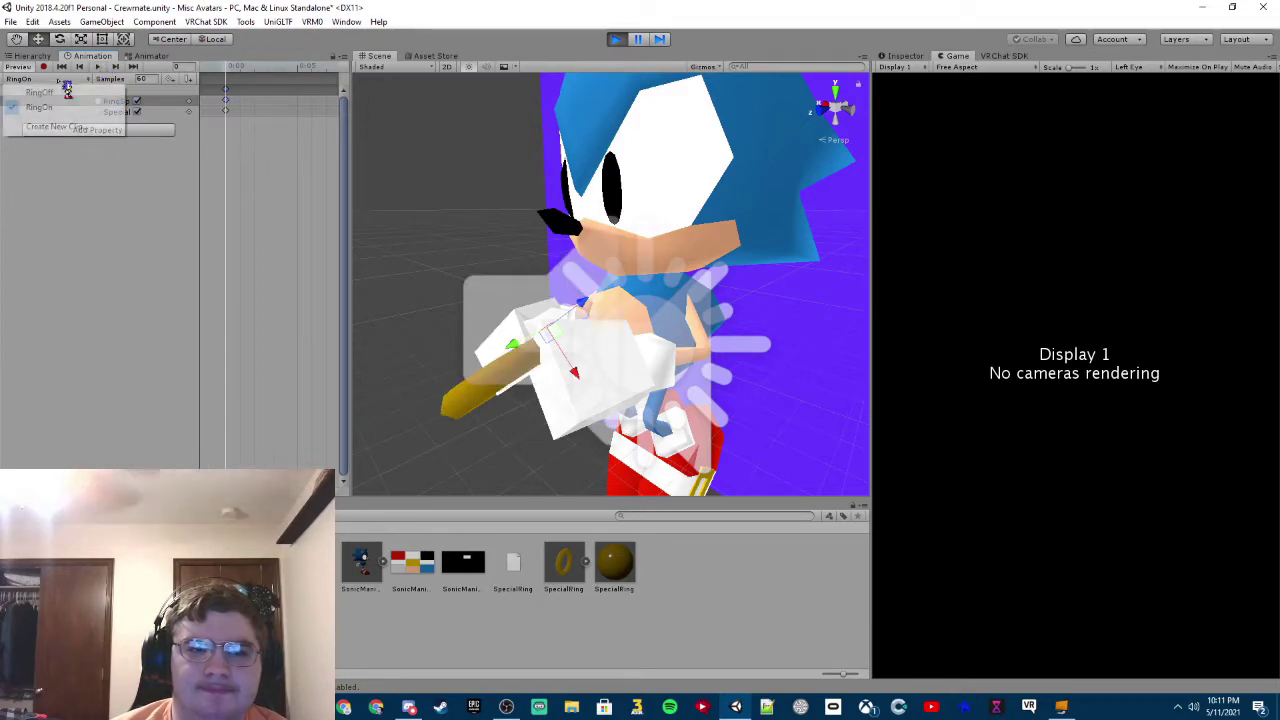
left_click(58, 93)
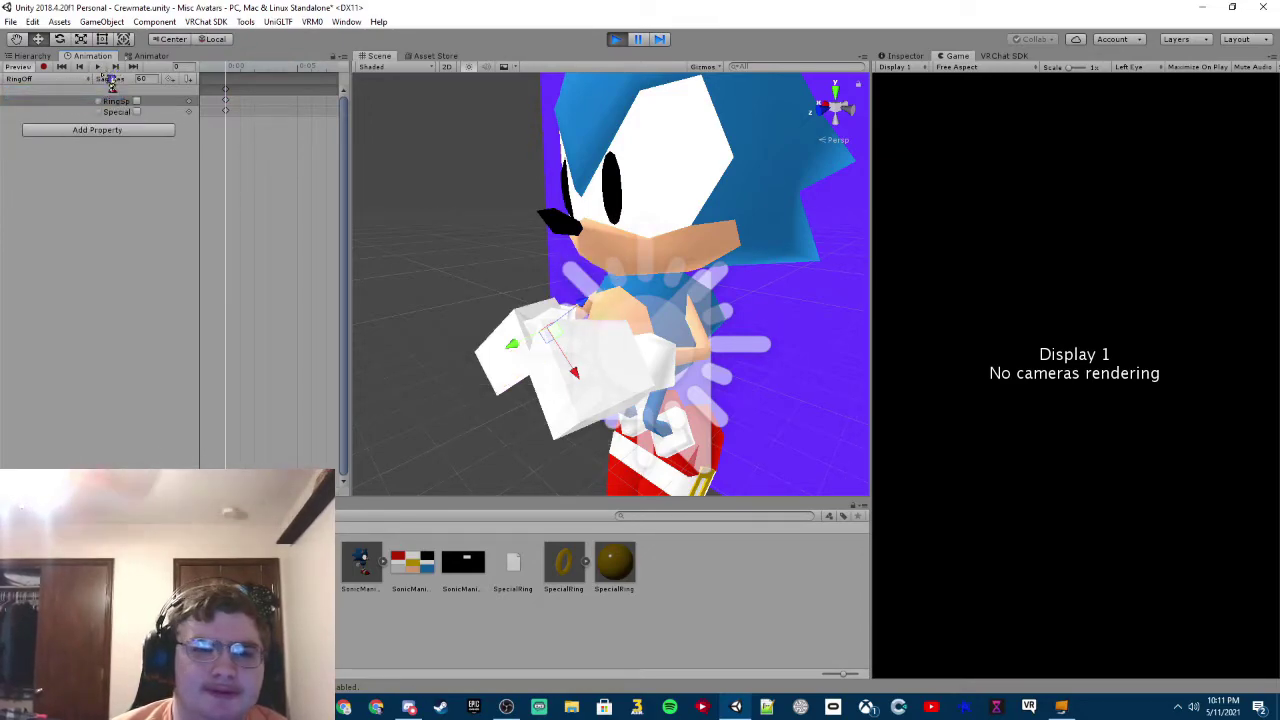
scroll(458, 220, "down", 3)
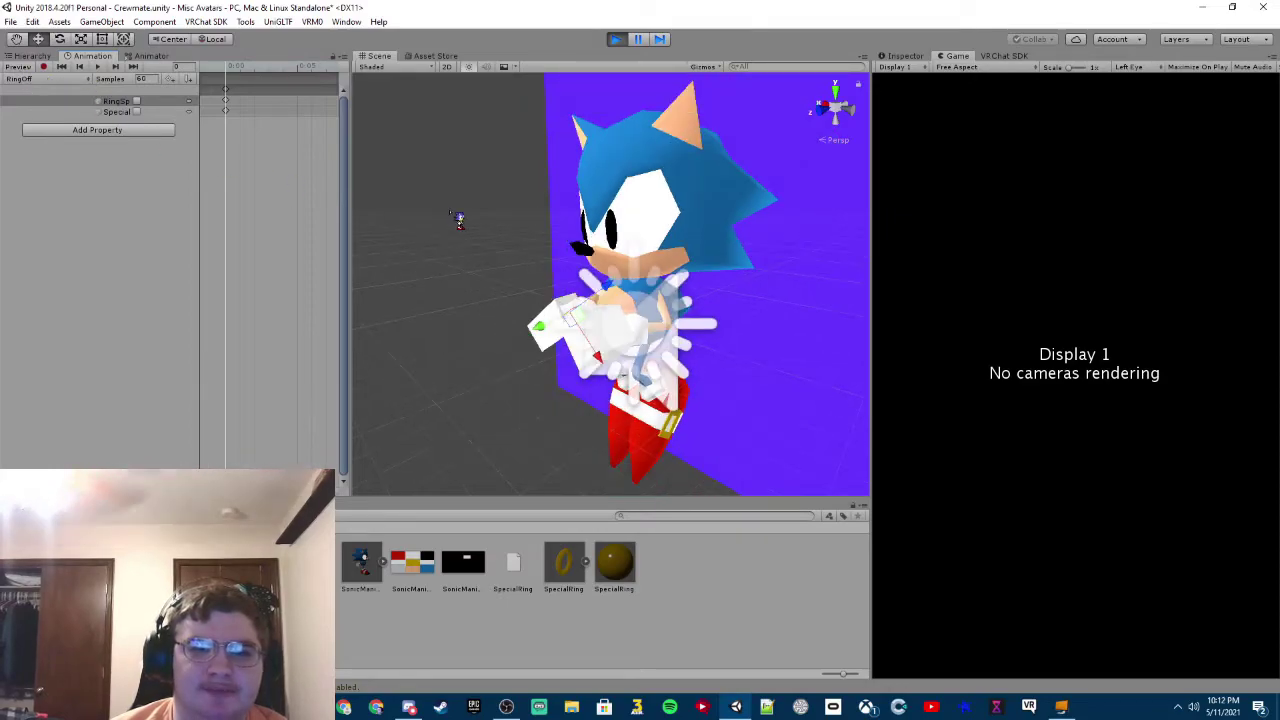
scroll(458, 220, "down", 2)
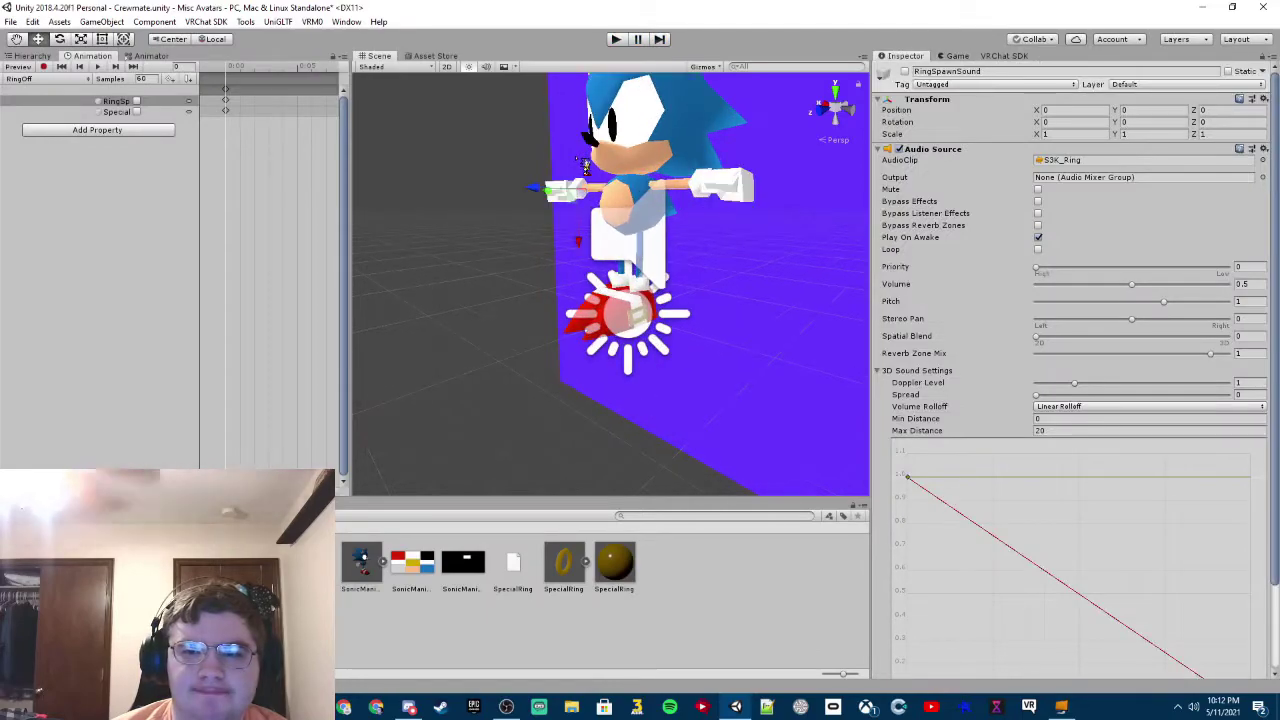
middle_click_drag(583, 166, 512, 204)
key("f")
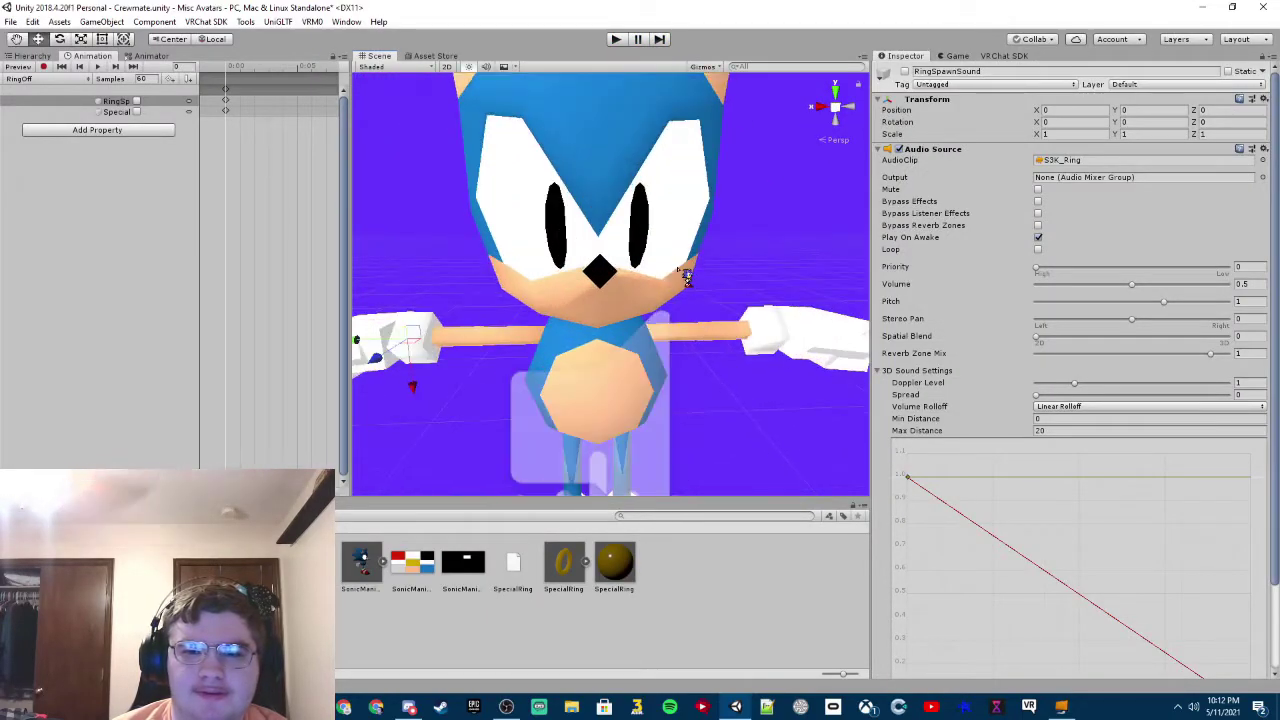
scroll(678, 270, "down", 3)
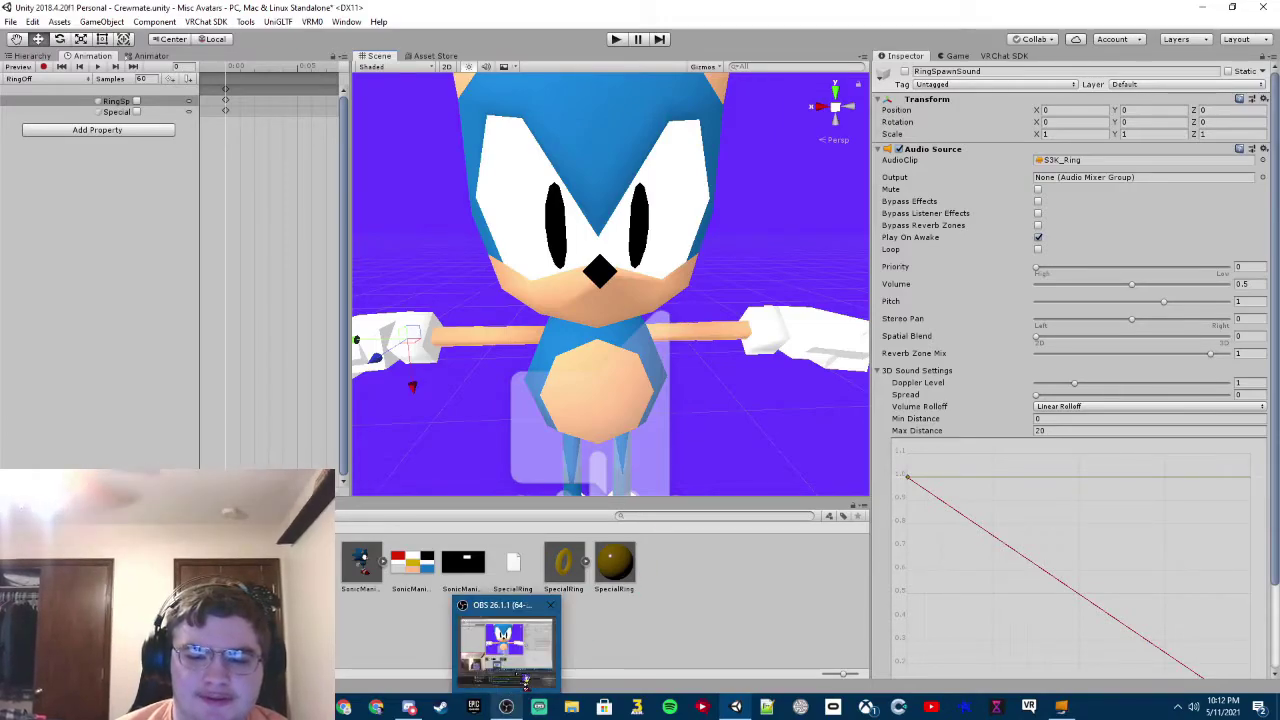
left_click(522, 676)
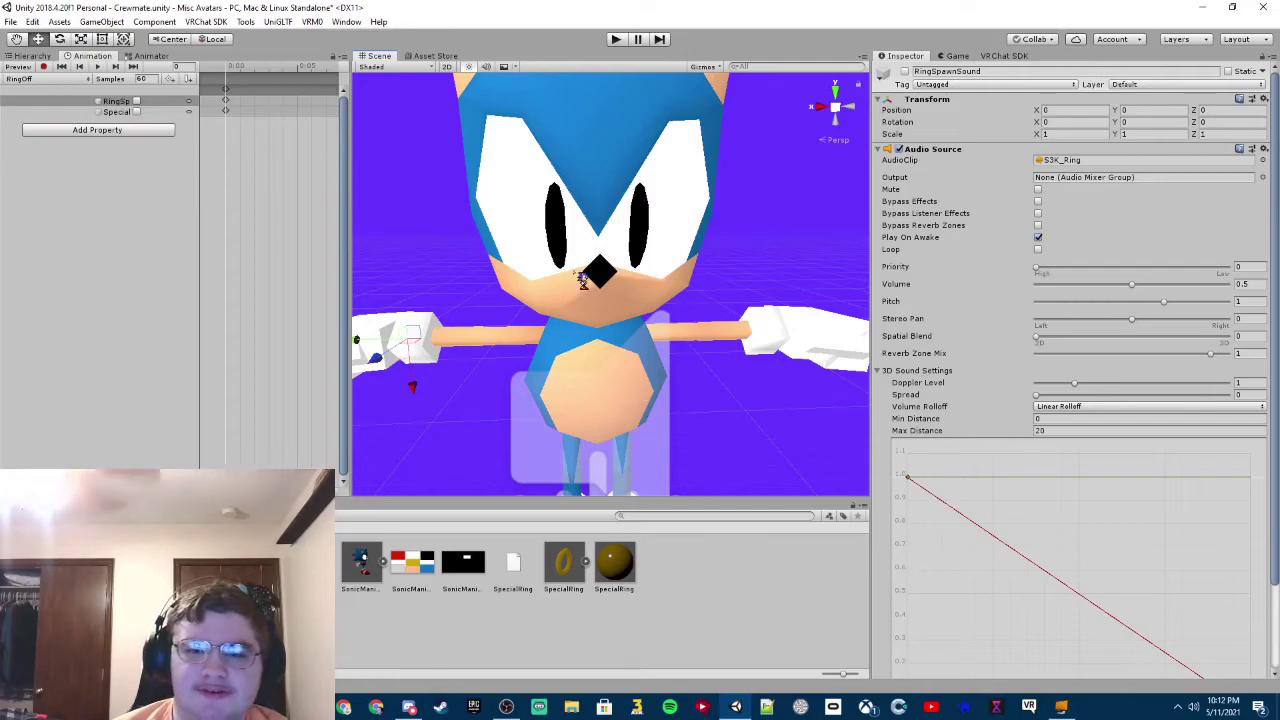
scroll(580, 277, "up", 5)
scroll(600, 265, "down", 7)
scroll(614, 258, "up", 4)
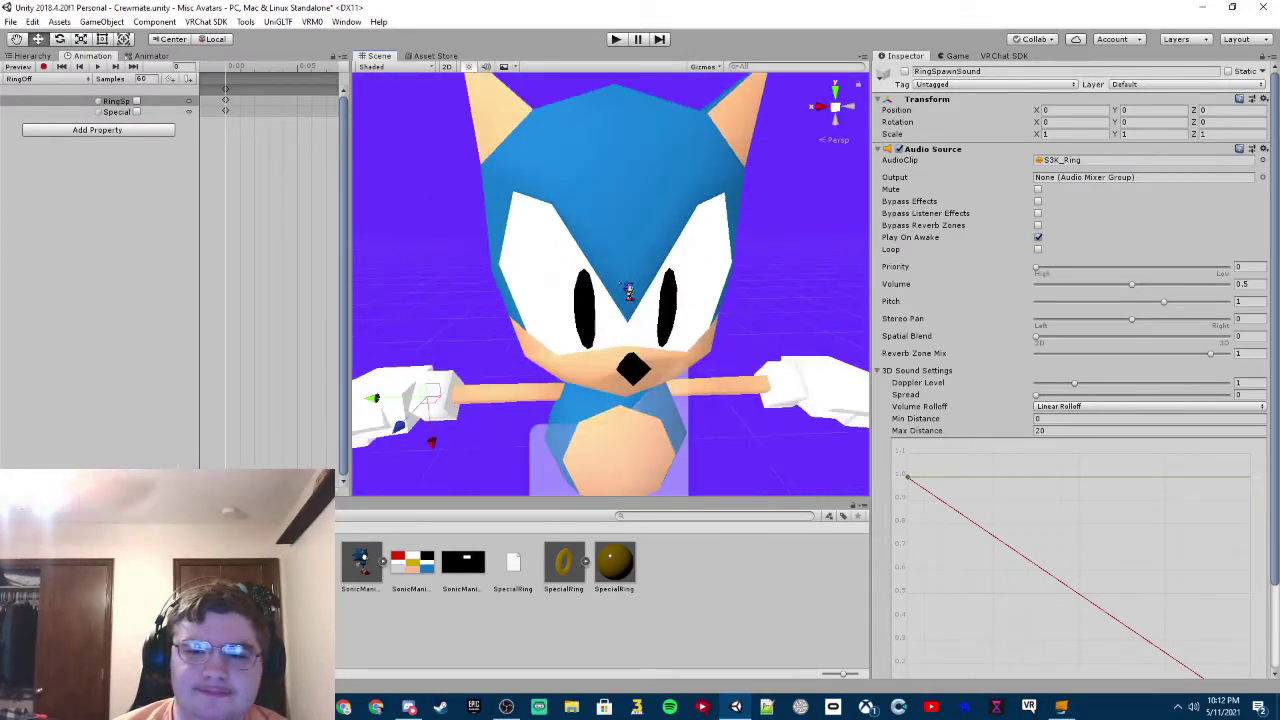
scroll(650, 346, "down", 2)
mouse_move(650, 346)
middle_mouse_down()
mouse_move(629, 329)
mouse_move(670, 331)
mouse_move(635, 307)
mouse_move(655, 320)
mouse_move(641, 296)
mouse_move(640, 334)
mouse_move(623, 334)
mouse_move(642, 332)
middle_mouse_up()
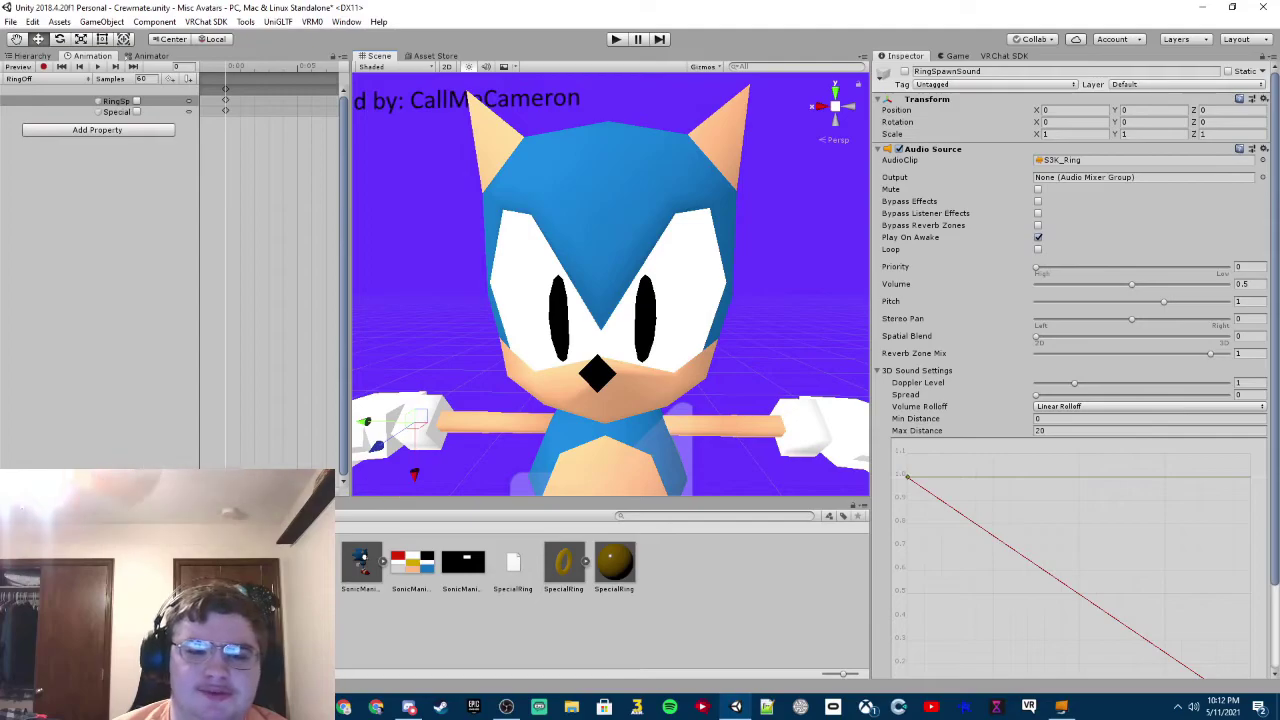
scroll(477, 443, "up", 3)
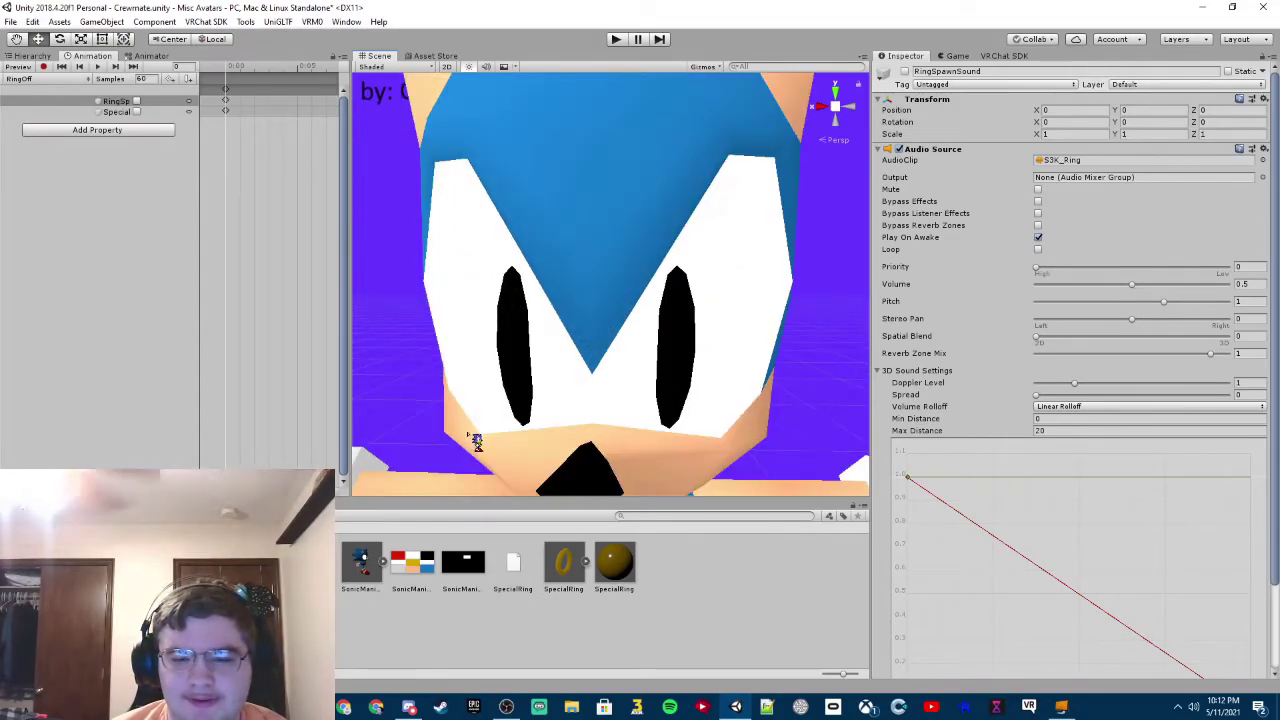
Open the SonicManiaMenu expressions menu asset and add a new control named Ring.
double_click(158, 562)
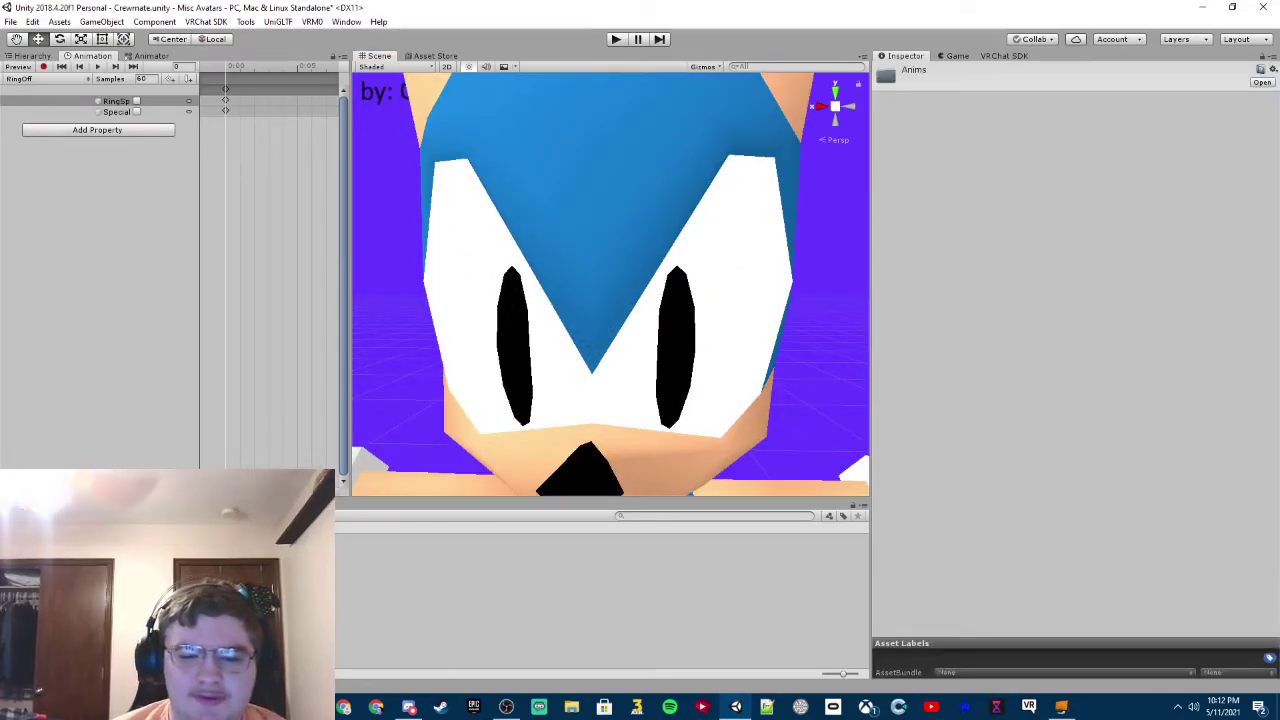
left_click(165, 565)
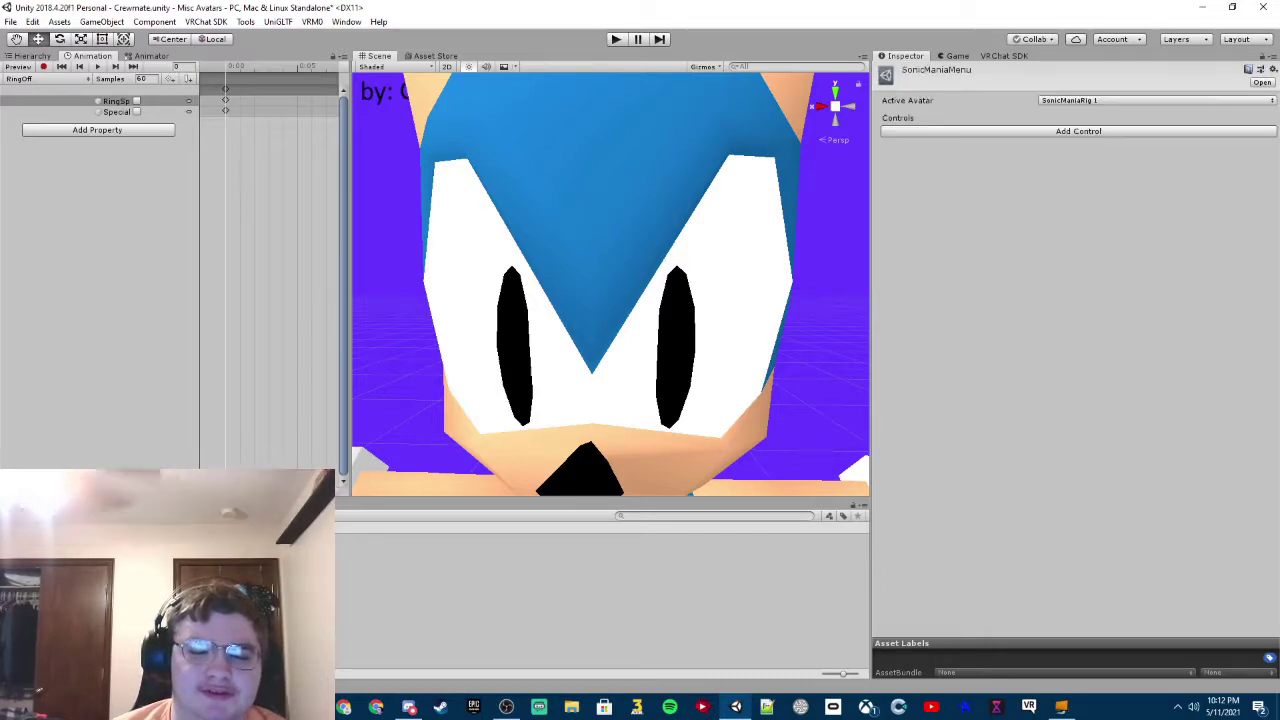
left_click(1098, 134)
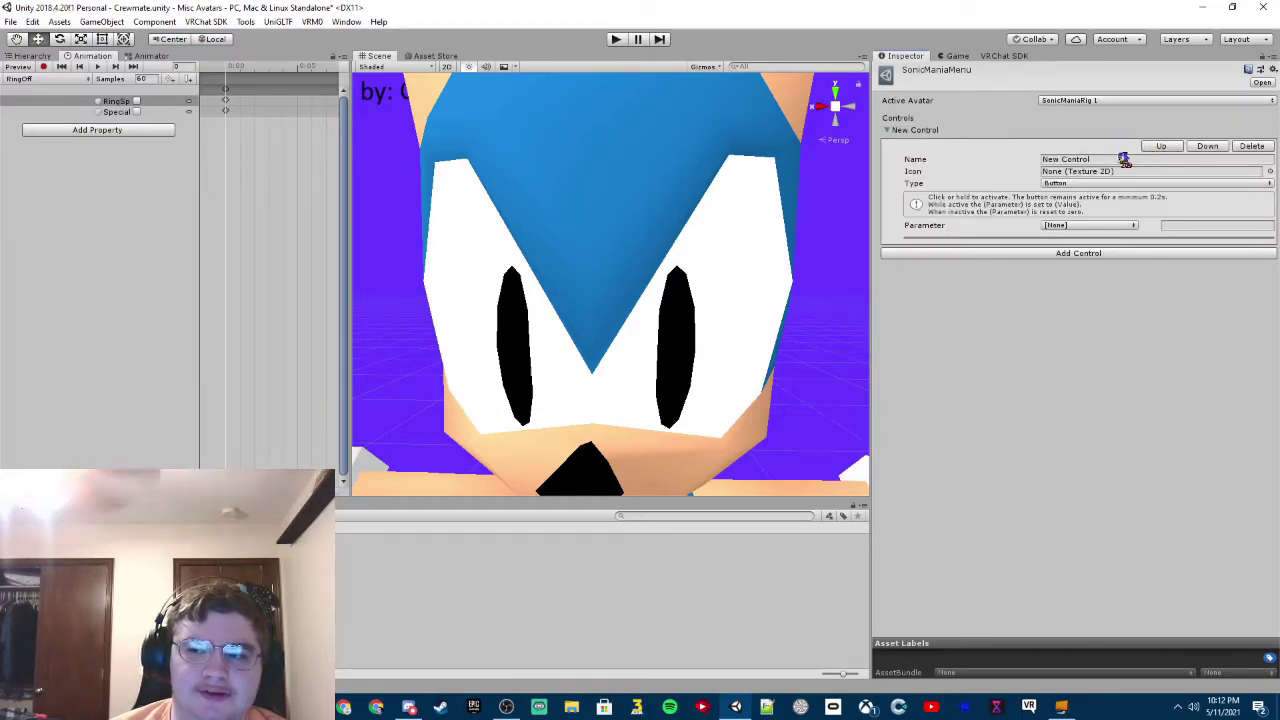
left_click(1124, 160)
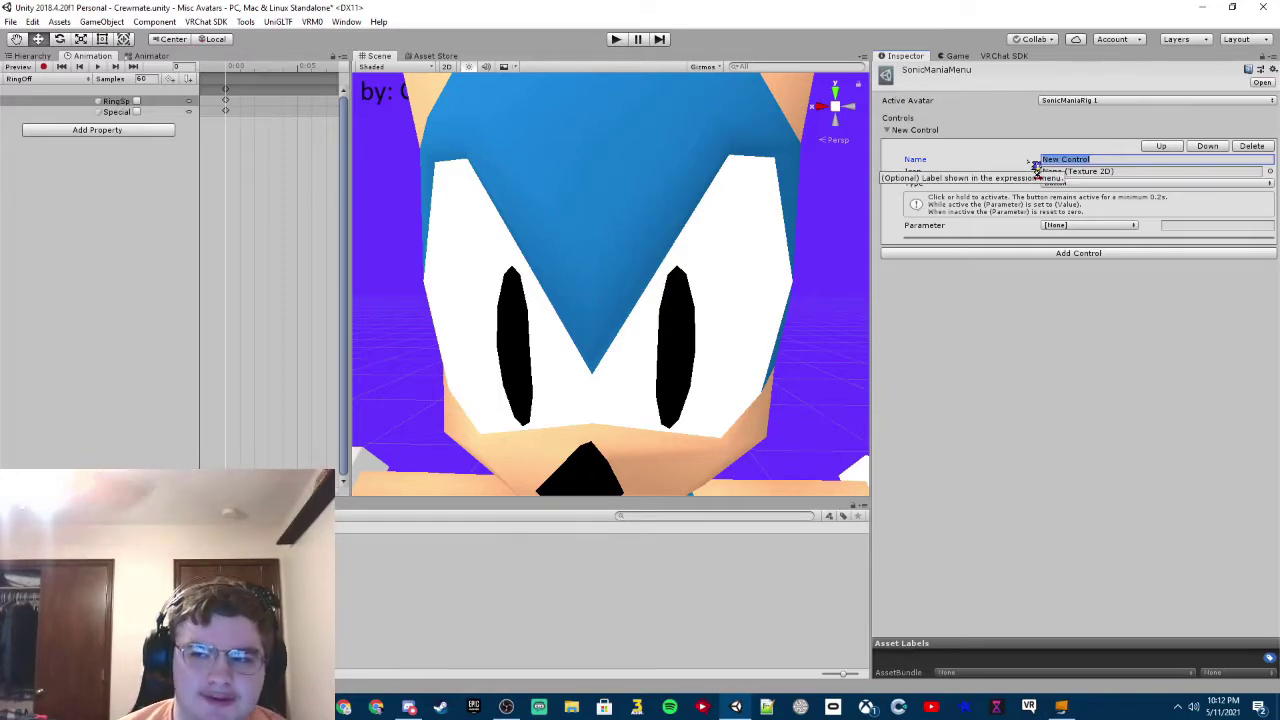
type("Ri")
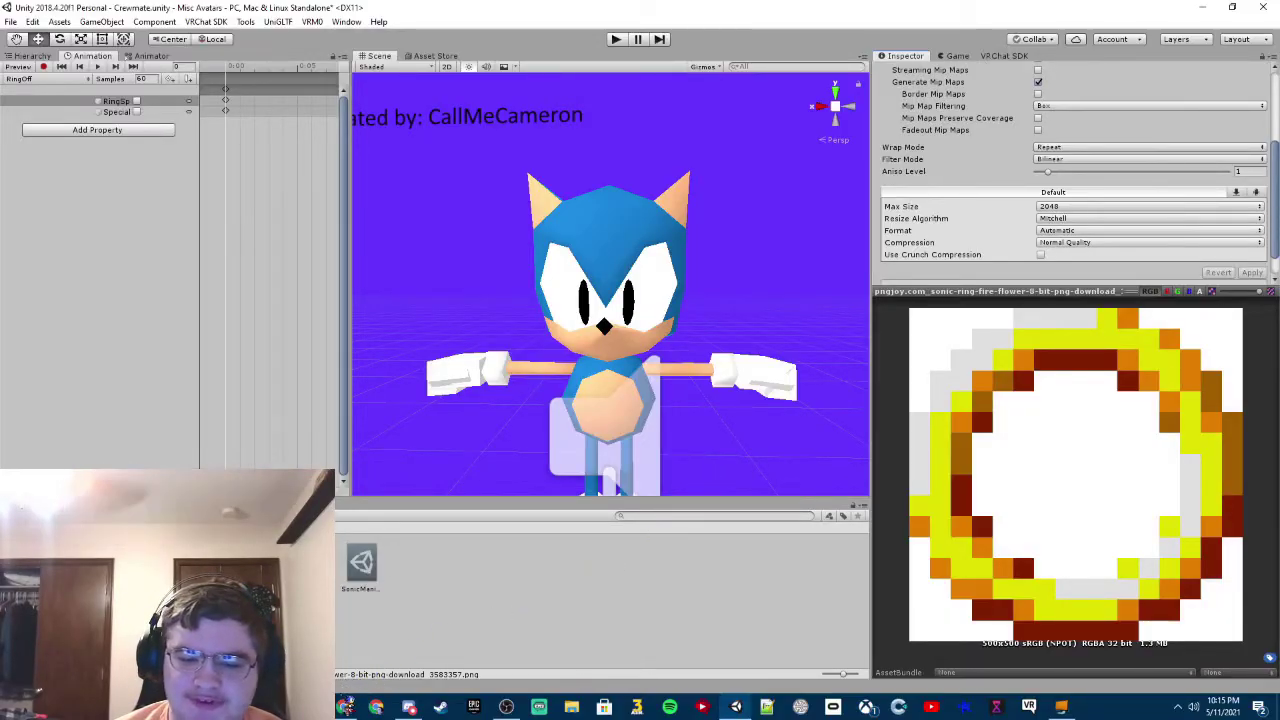
Change the imported ring PNG's texture type to Sprite (2D and UI) and apply the import settings.
left_click(345, 707)
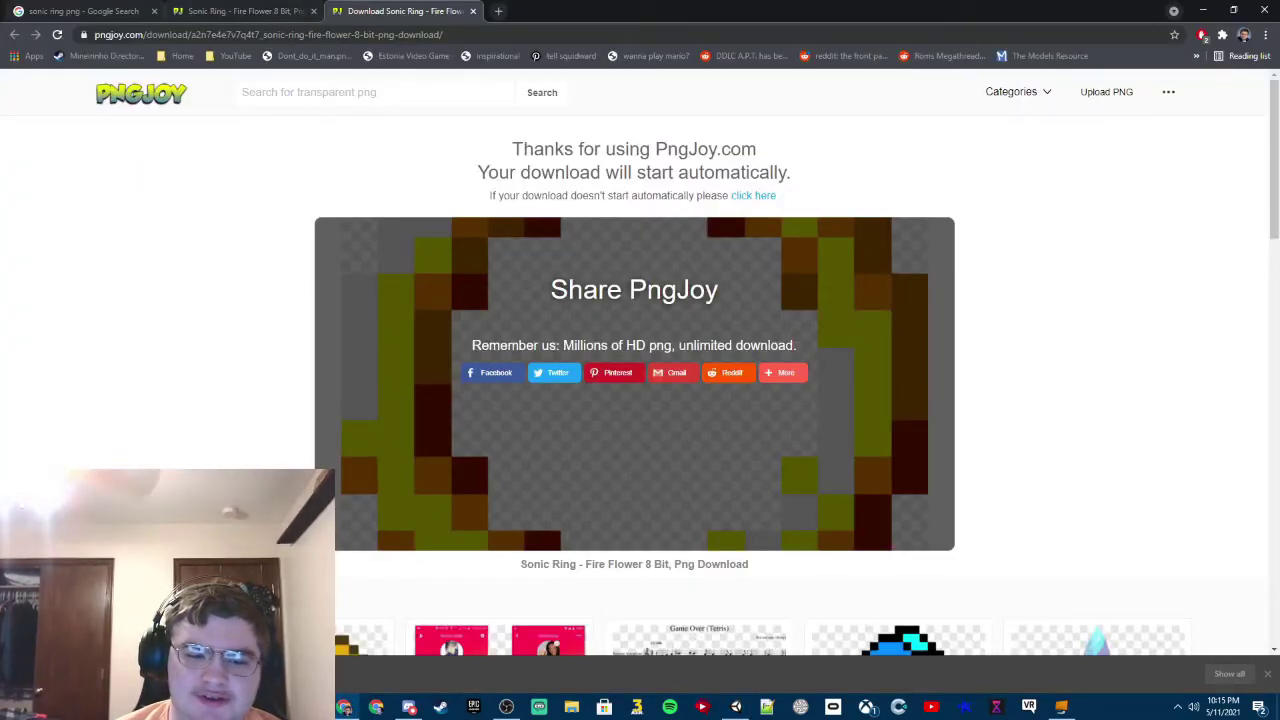
left_click(736, 707)
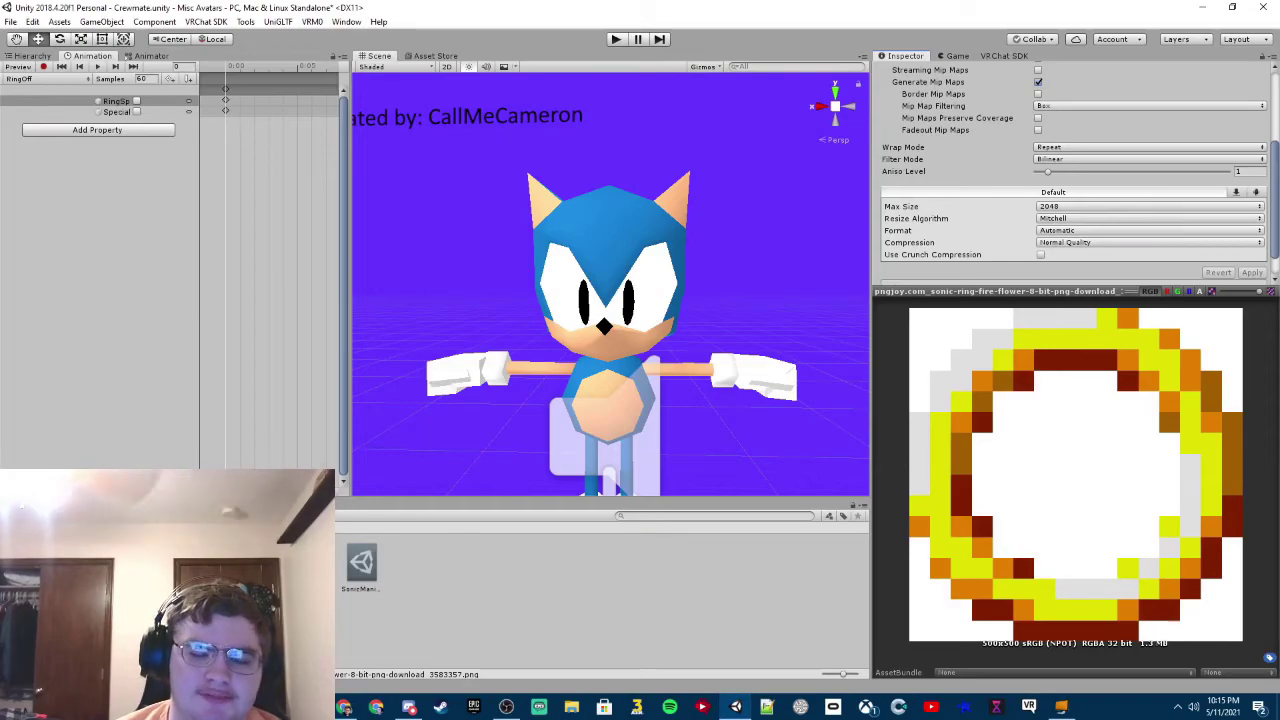
left_click_drag(475, 530, 677, 441)
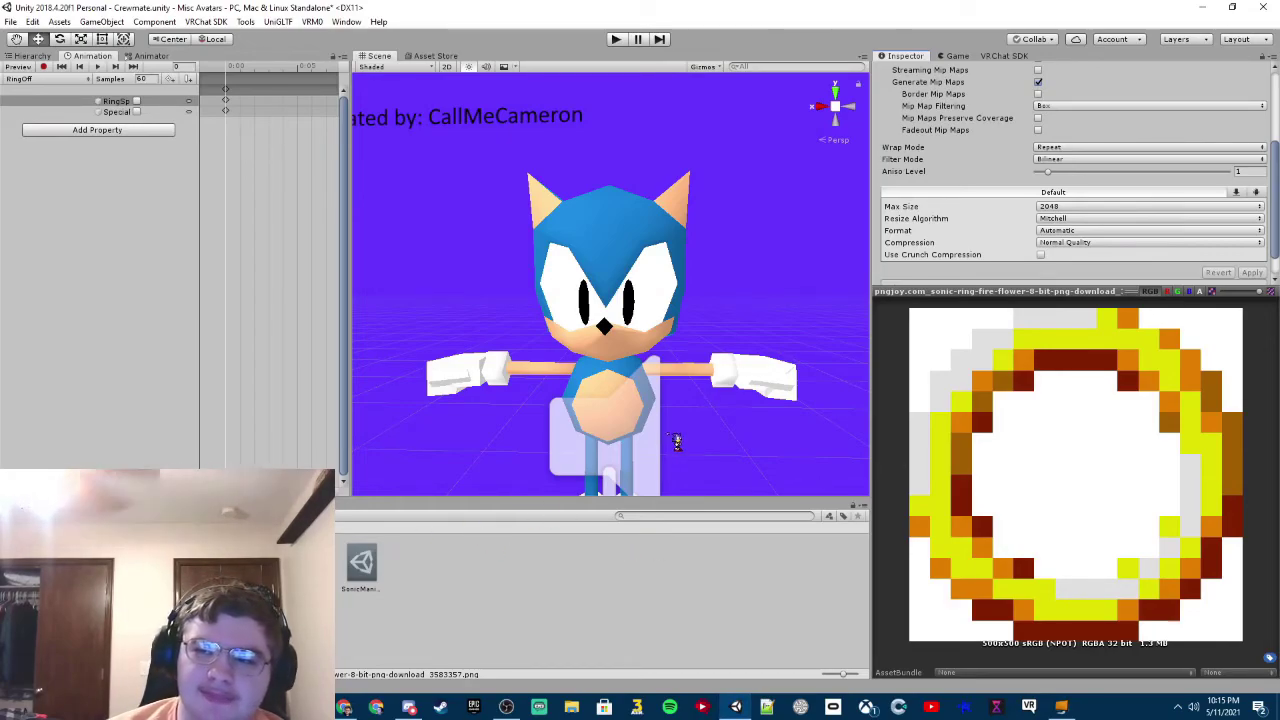
left_click_drag(842, 290, 1055, 130)
left_click(1052, 105)
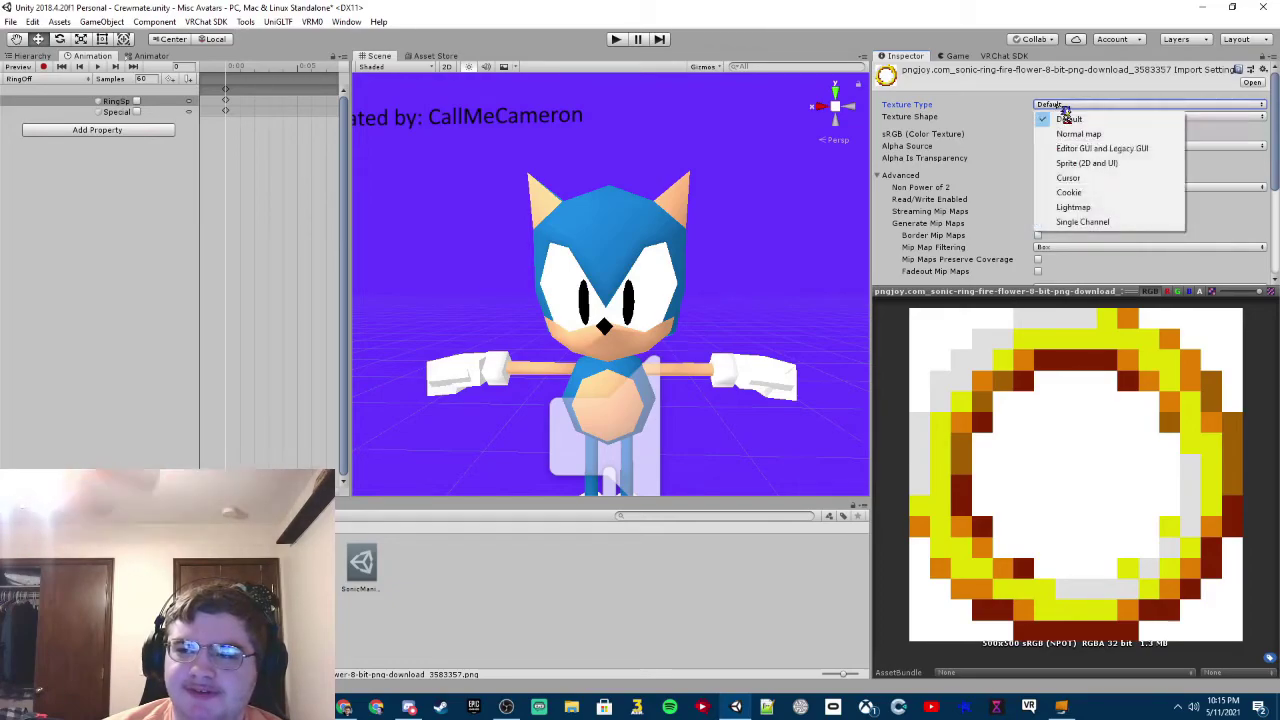
left_click(1086, 163)
scroll(1137, 182, "down", 3)
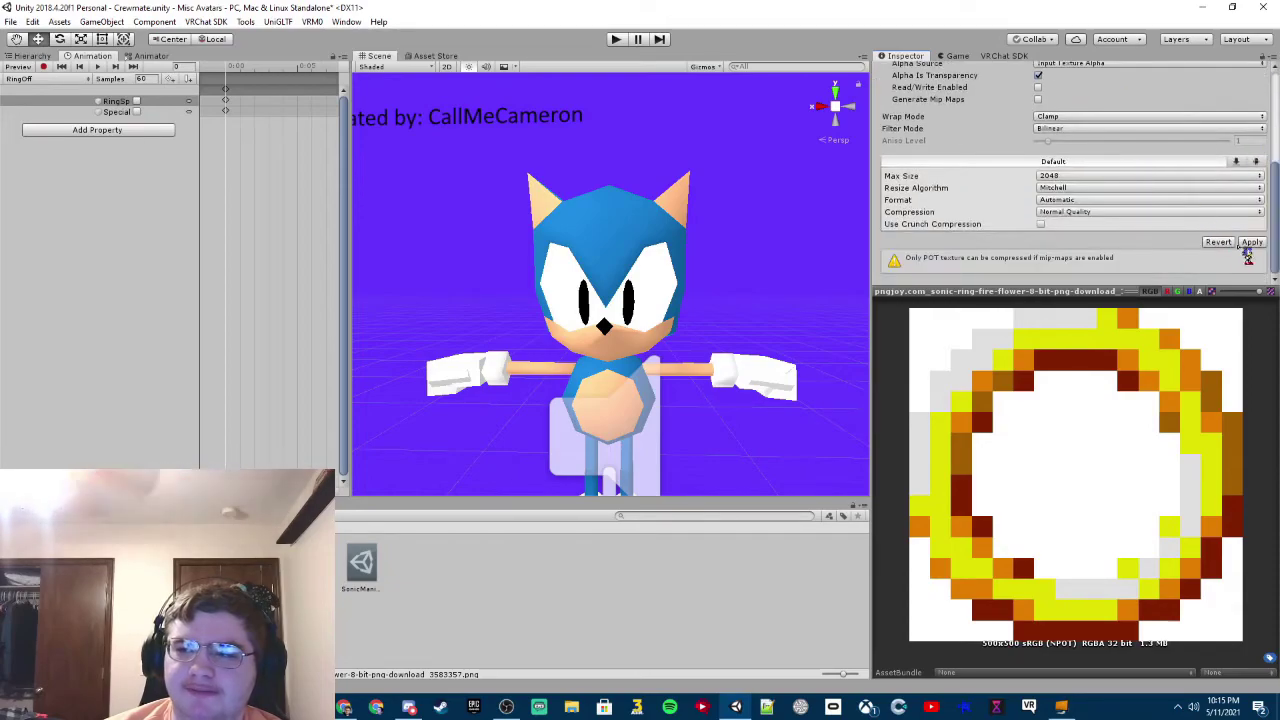
left_click(1252, 245)
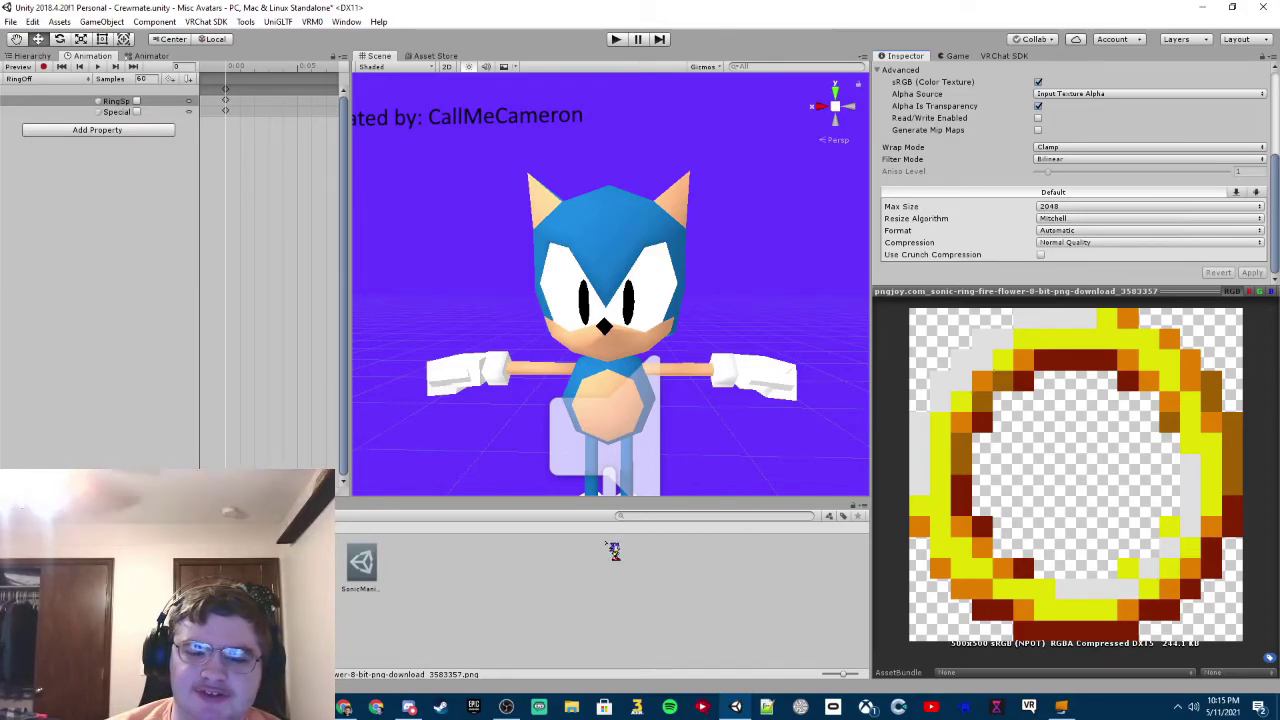
Reopen SonicManiaMenu and assign the pngjoy ring image as the Ring control's icon.
left_click_drag(606, 543, 406, 585)
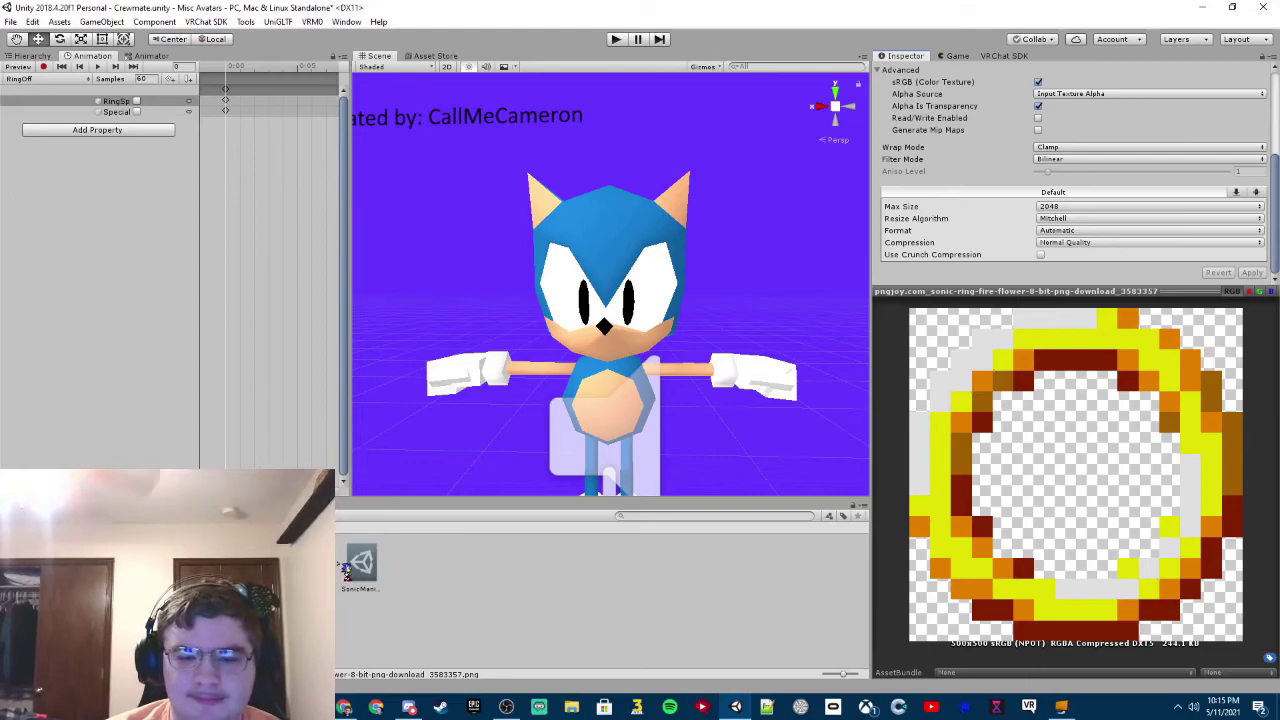
left_click(363, 566)
left_click(362, 563)
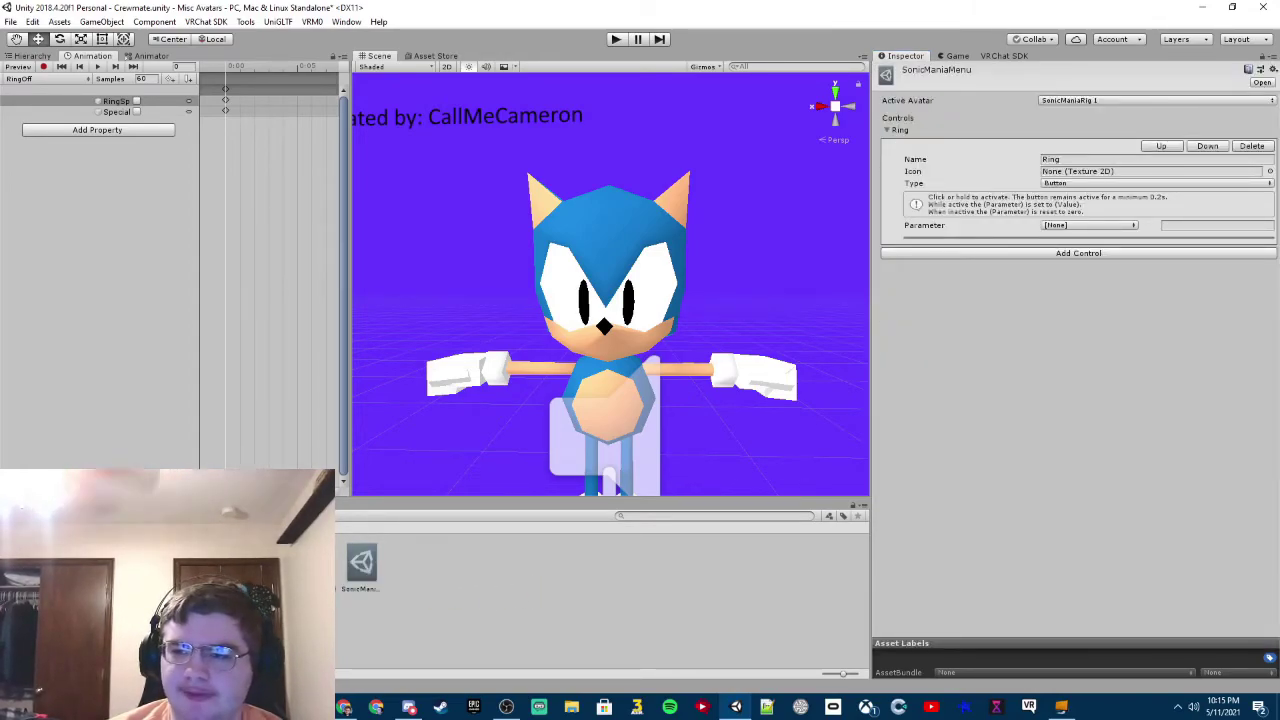
left_click_drag(876, 265, 1088, 185)
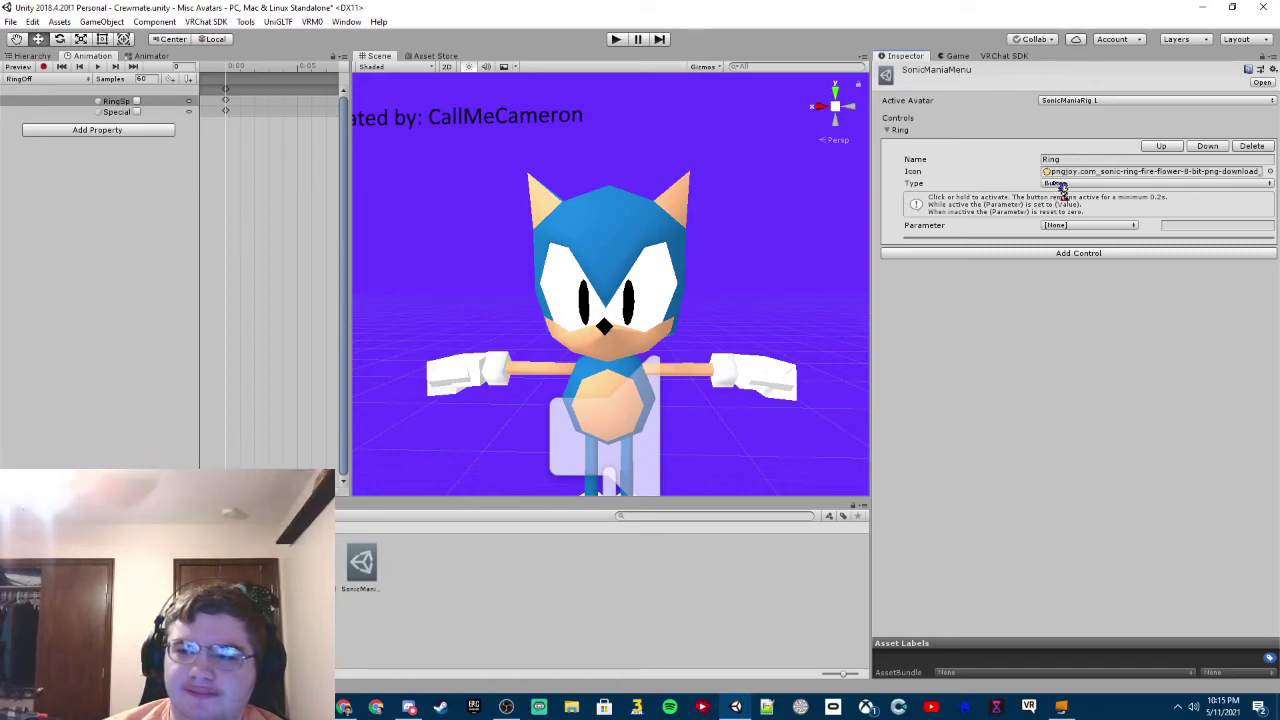
Make the Ring control a Toggle driven by the RingToggle, Int parameter.
left_click(1067, 185)
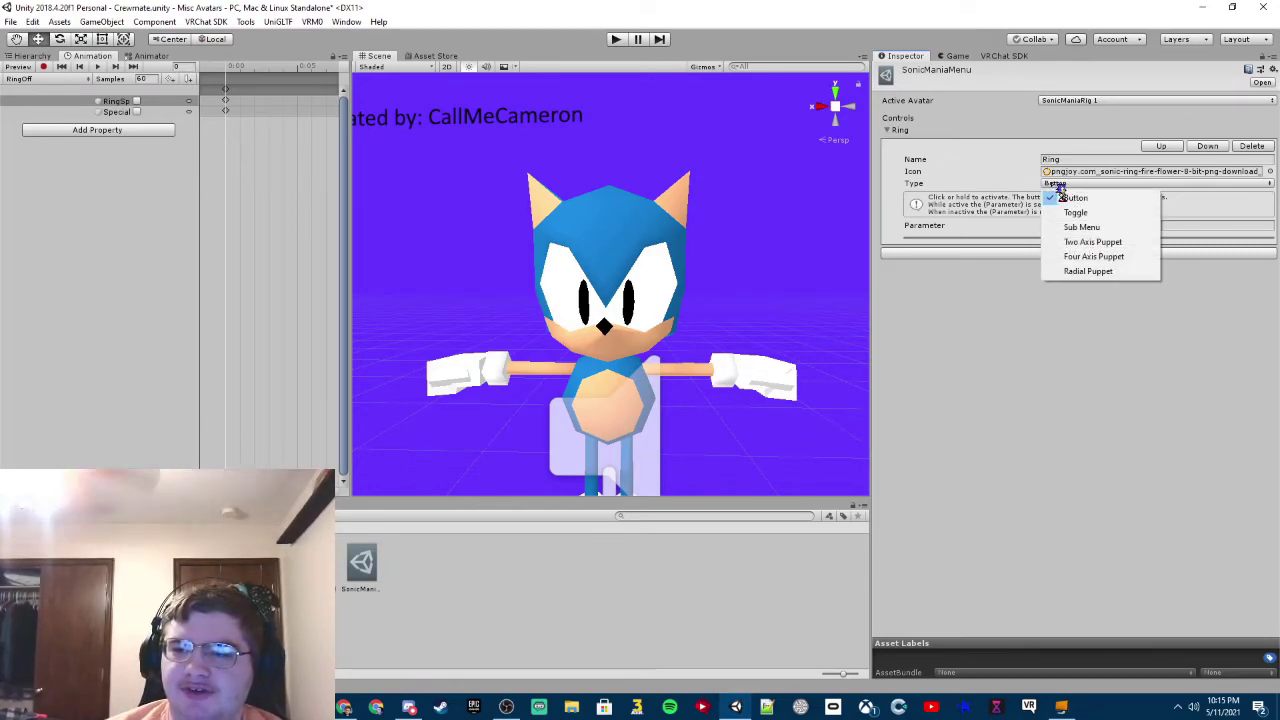
left_click(1075, 212)
left_click(1078, 225)
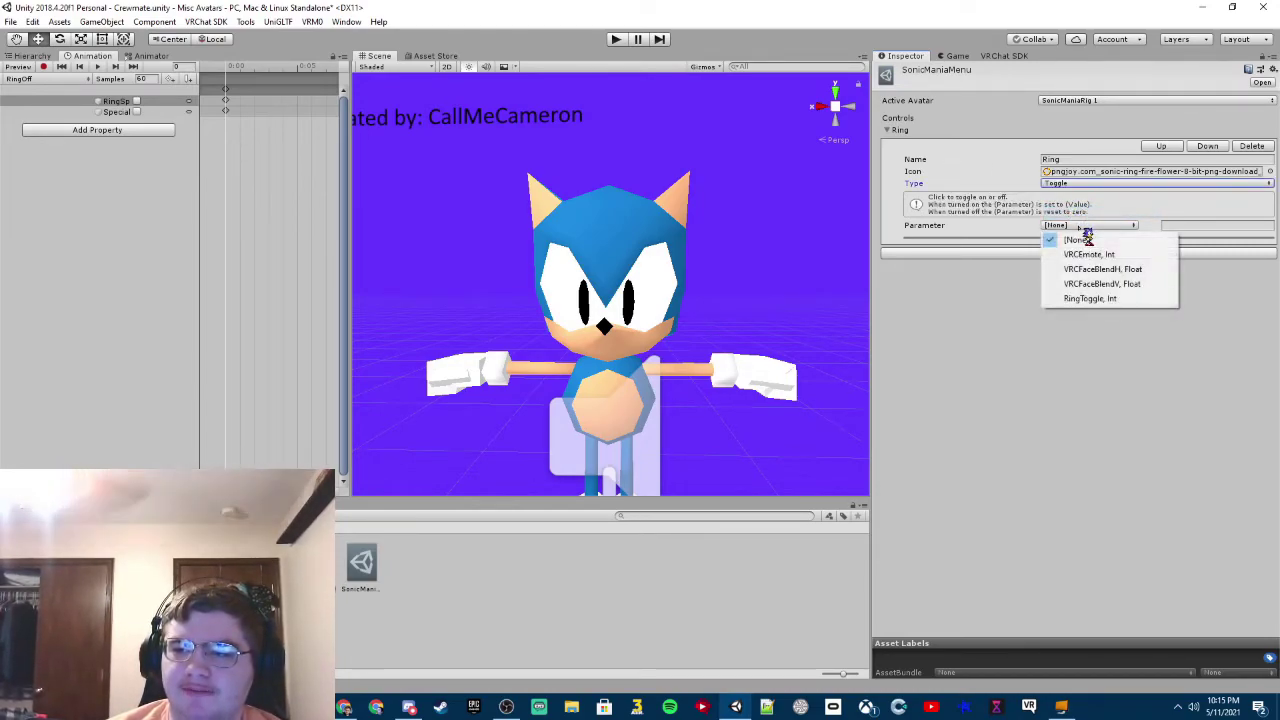
left_click(1100, 298)
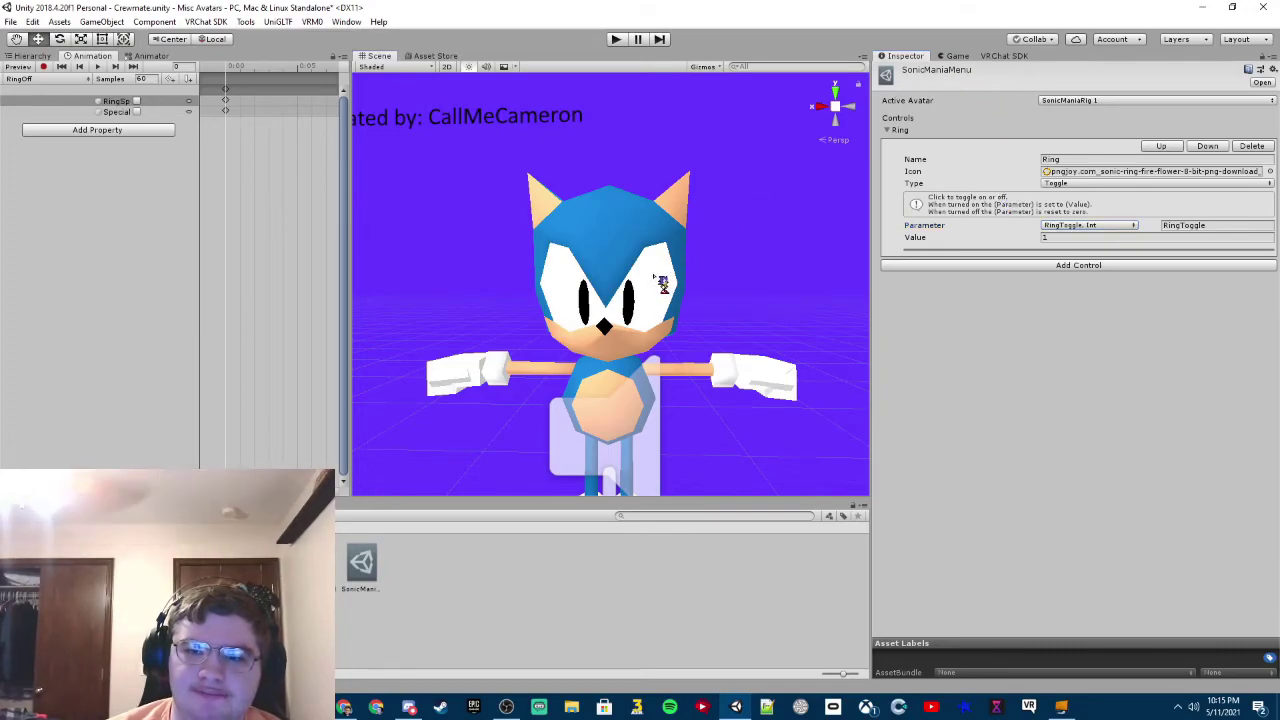
Select SonicManiaRig 1 and clear SonicController from its Animator component, leaving the controller set to None.
left_click(656, 278)
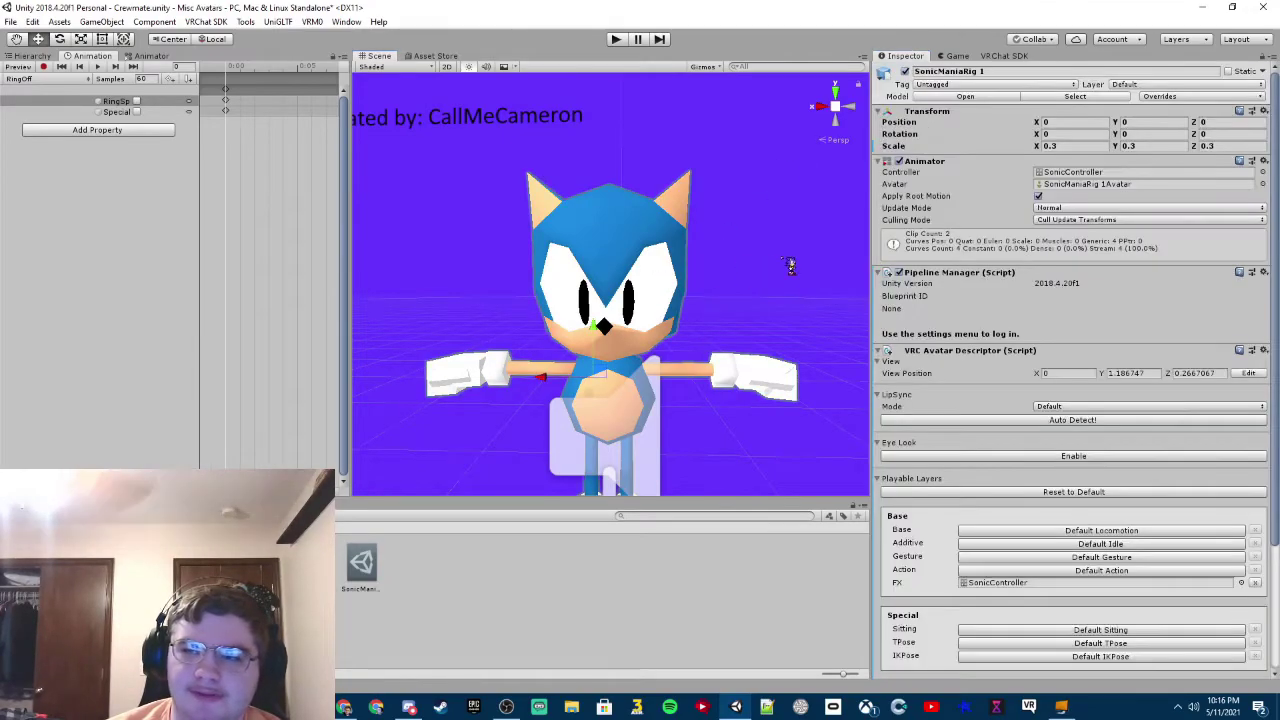
left_click(1118, 174)
key("Delete")
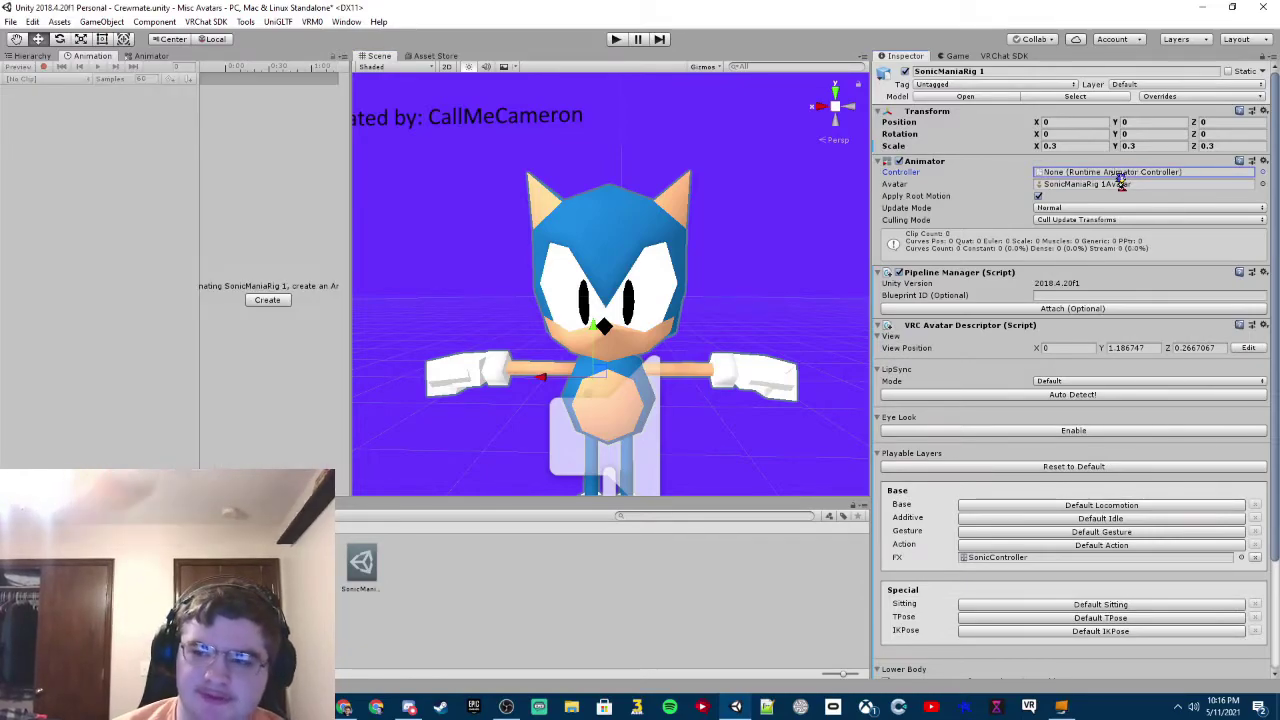
scroll(966, 251, "down", 1)
scroll(1006, 386, "up", 1)
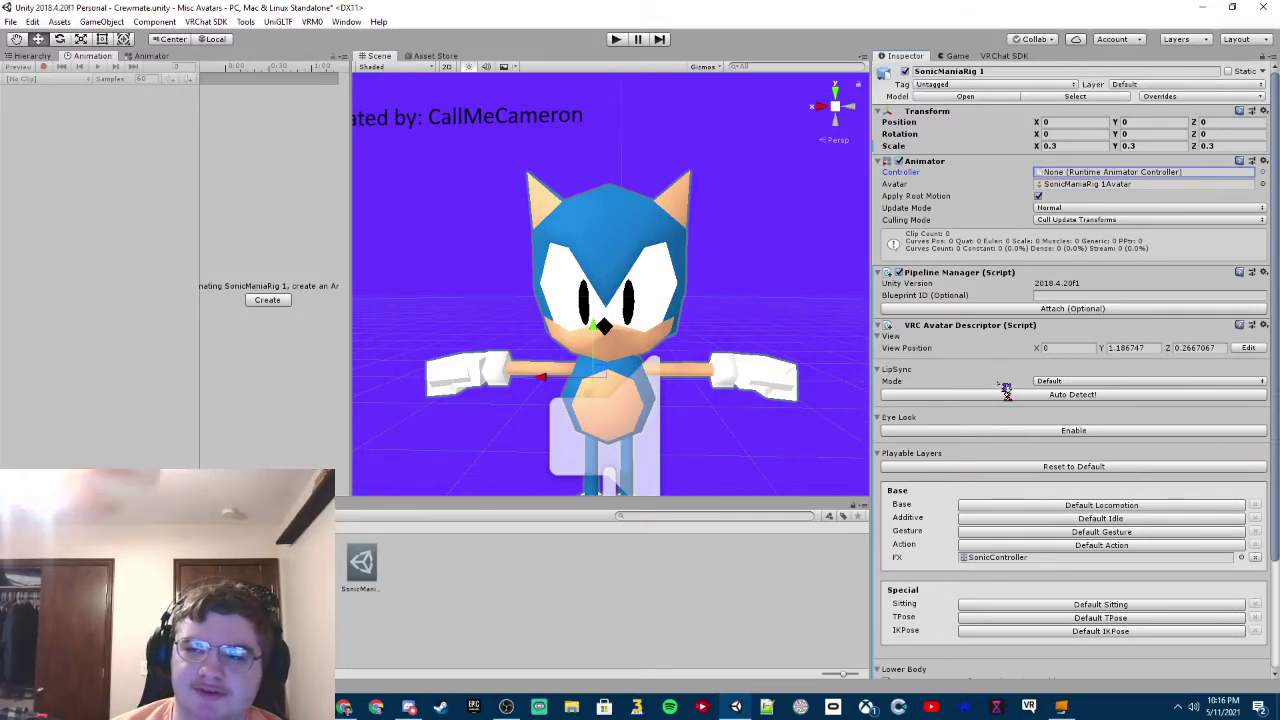
Review SonicManiaRig 1's avatar settings and its validation messages in the VRChat SDK Builder, and bring up the scene hierarchy.
scroll(970, 408, "down", 3)
left_click_drag(928, 211, 872, 142)
scroll(1040, 467, "up", 3)
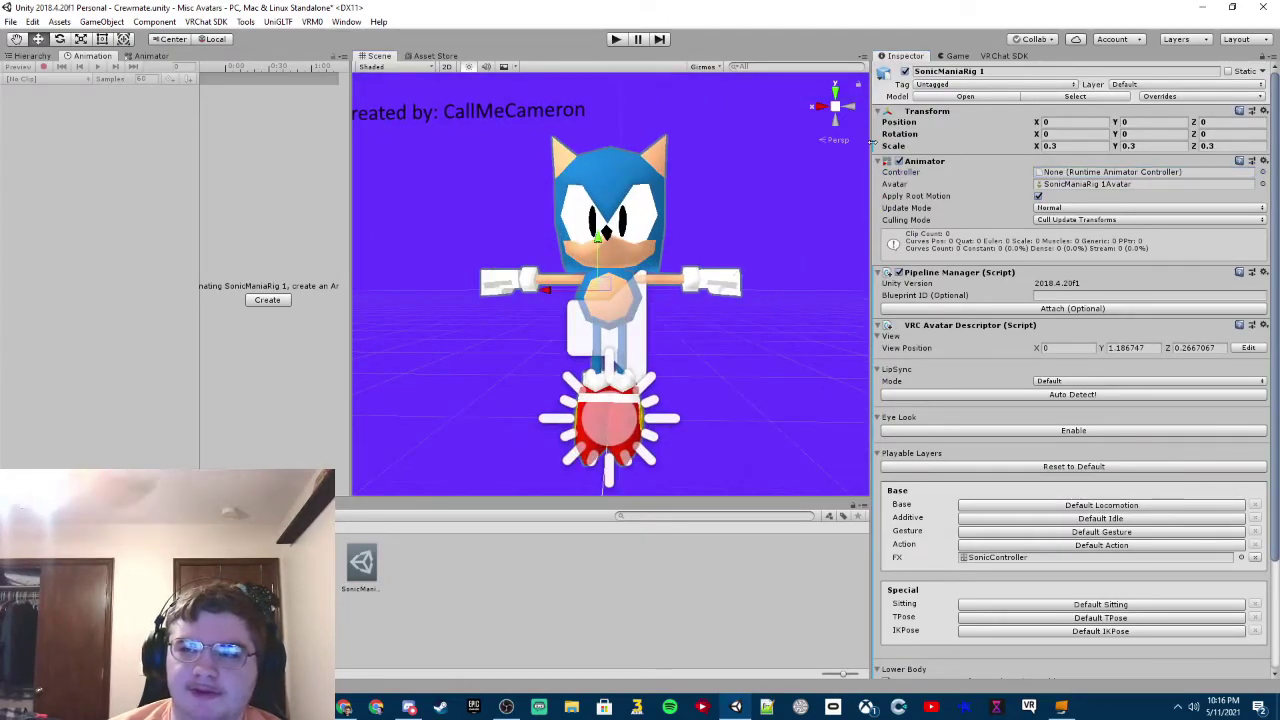
left_click(1000, 56)
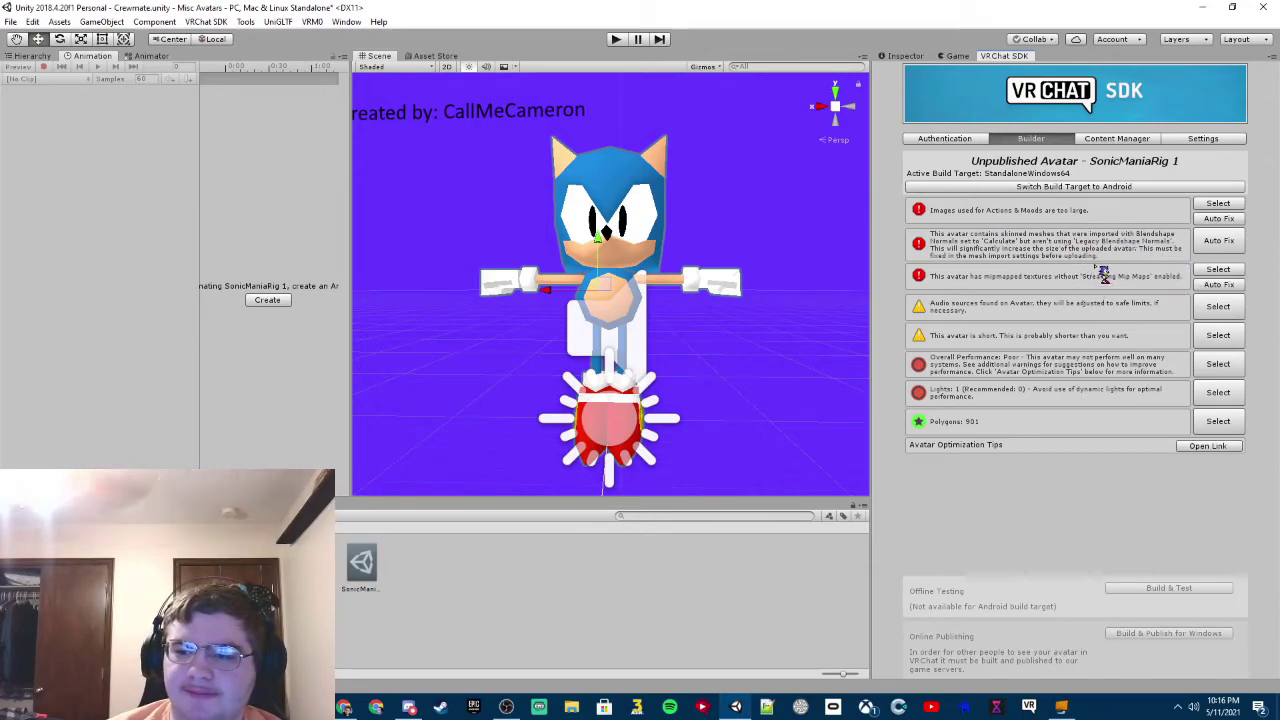
left_click(30, 55)
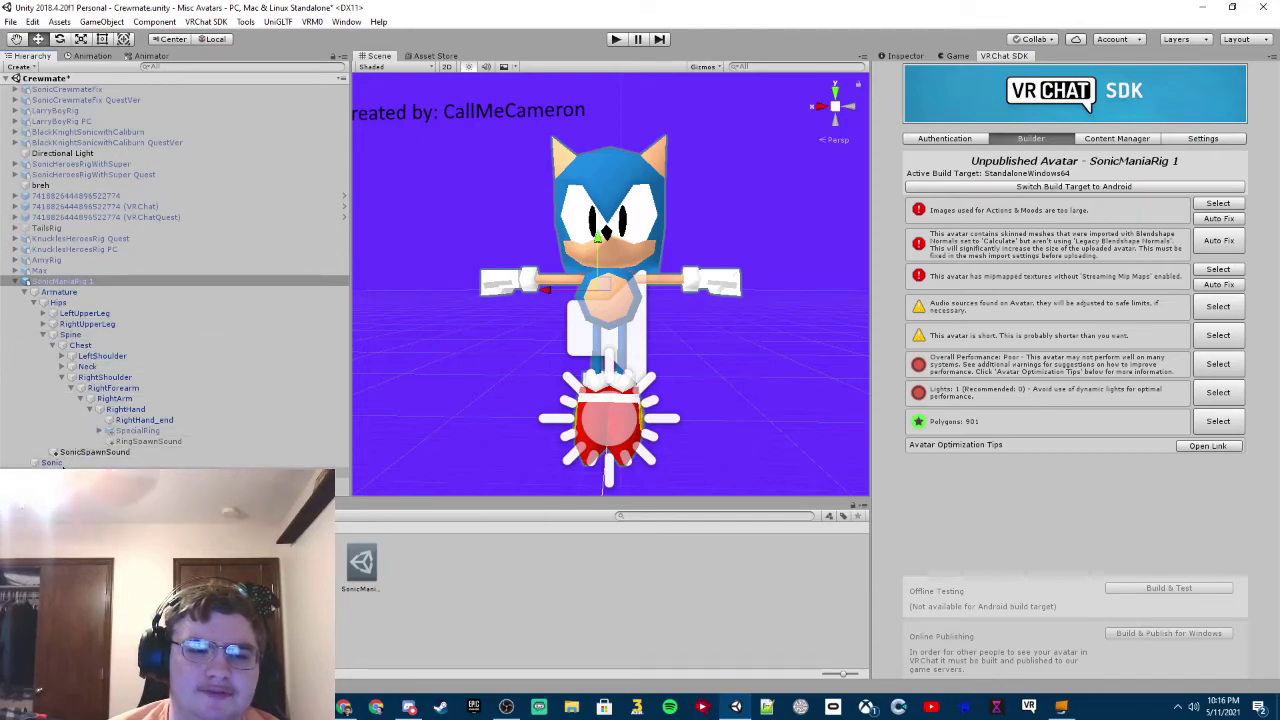
Unpack the SonicManiaRig 1 prefab in the scene.
right_click(78, 281)
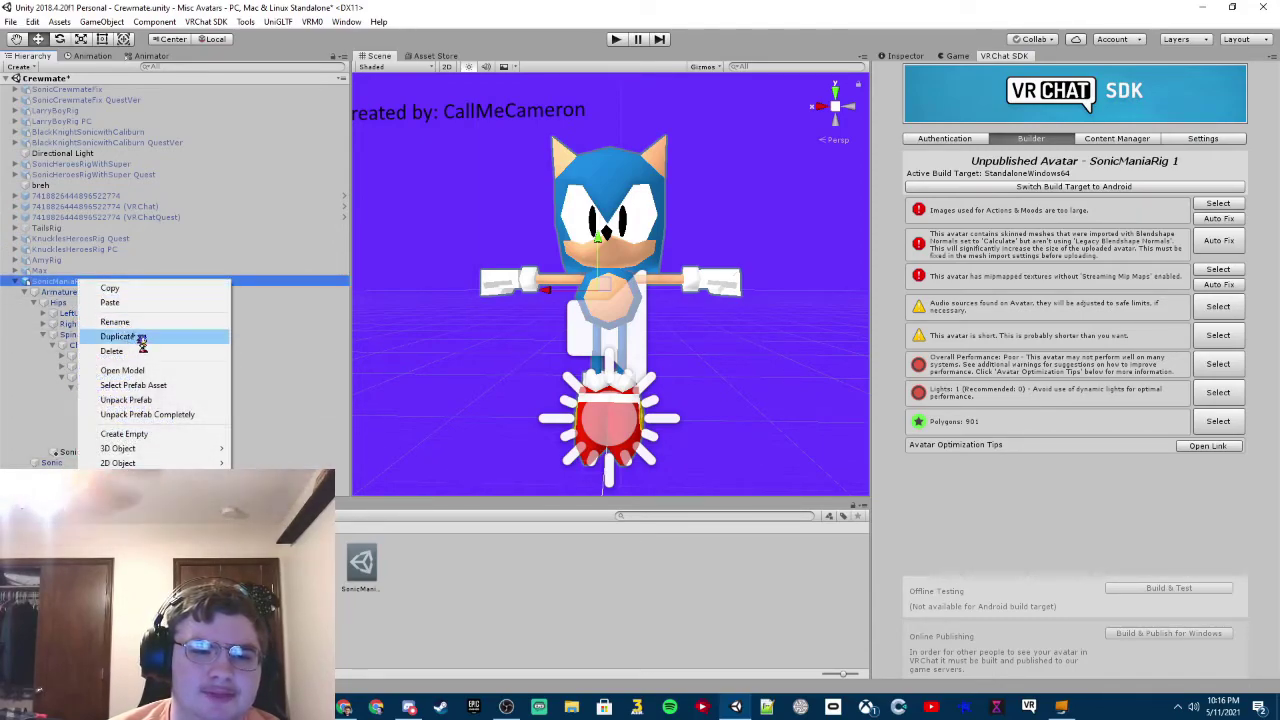
left_click(126, 400)
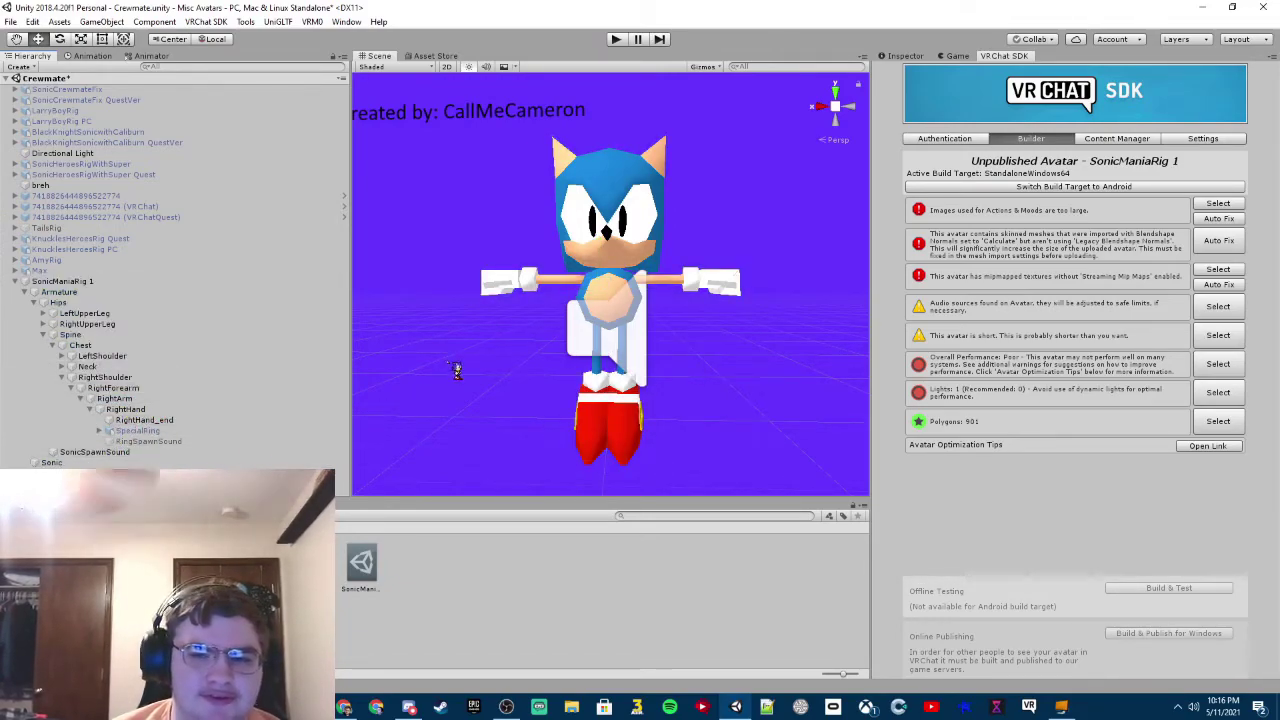
Rotate the Directional Light above the avatar to adjust how it lights the Sonic model.
scroll(484, 350, "down", 2)
scroll(520, 295, "down", 3)
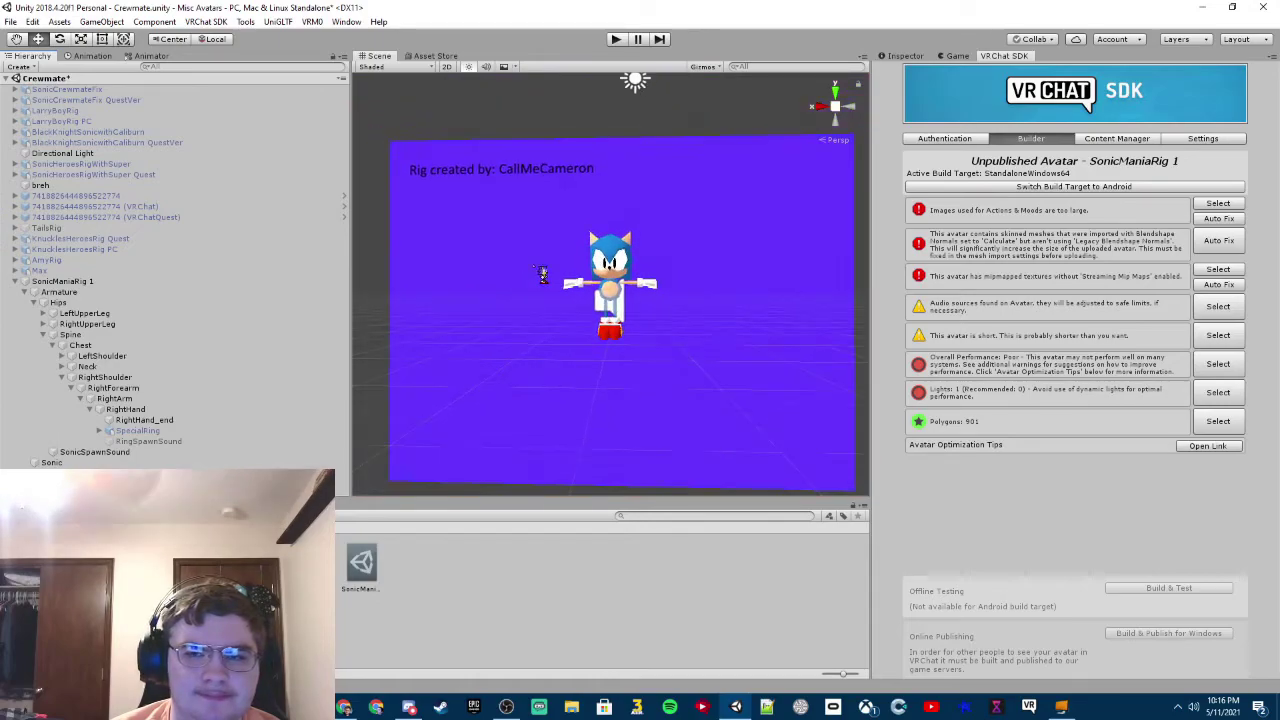
left_click(635, 84)
left_click(60, 39)
mouse_move(645, 112)
left_mouse_down()
mouse_move(671, 314)
mouse_move(771, 414)
left_mouse_up()
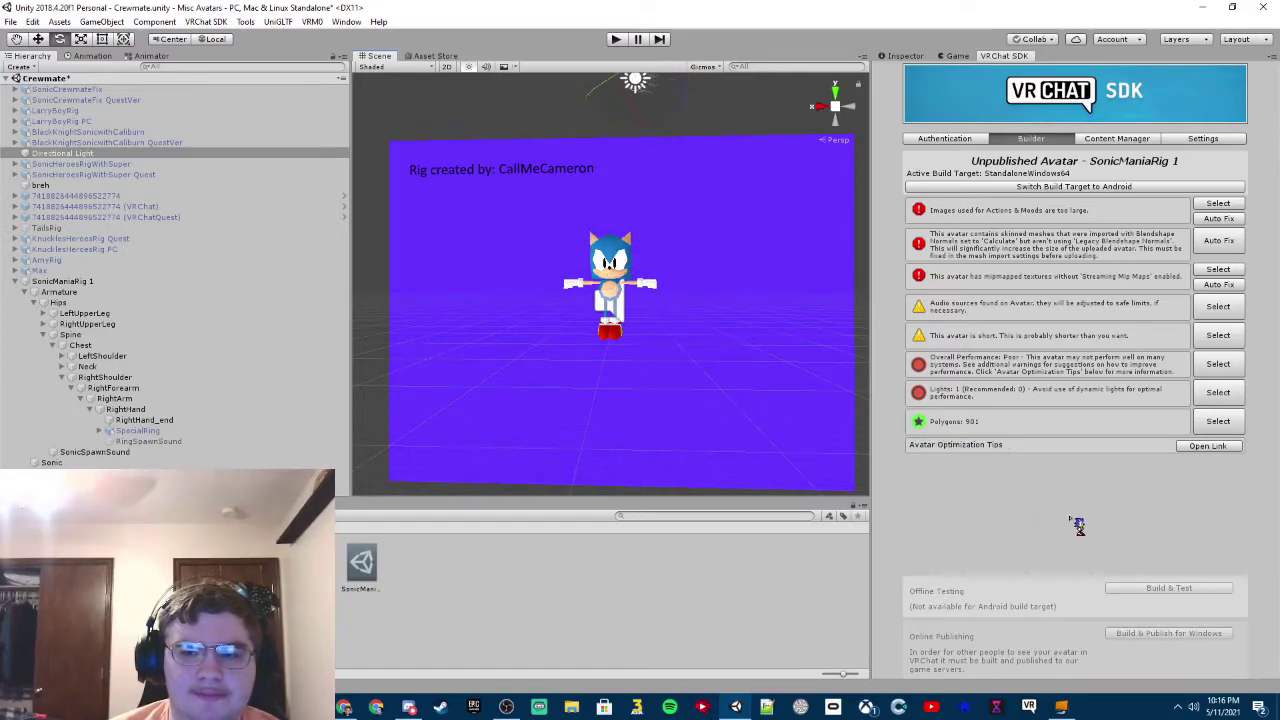
scroll(714, 309, "down", 1)
mouse_move(598, 98)
left_mouse_down()
mouse_move(657, 100)
mouse_move(655, 125)
left_mouse_up()
scroll(636, 302, "up", 5)
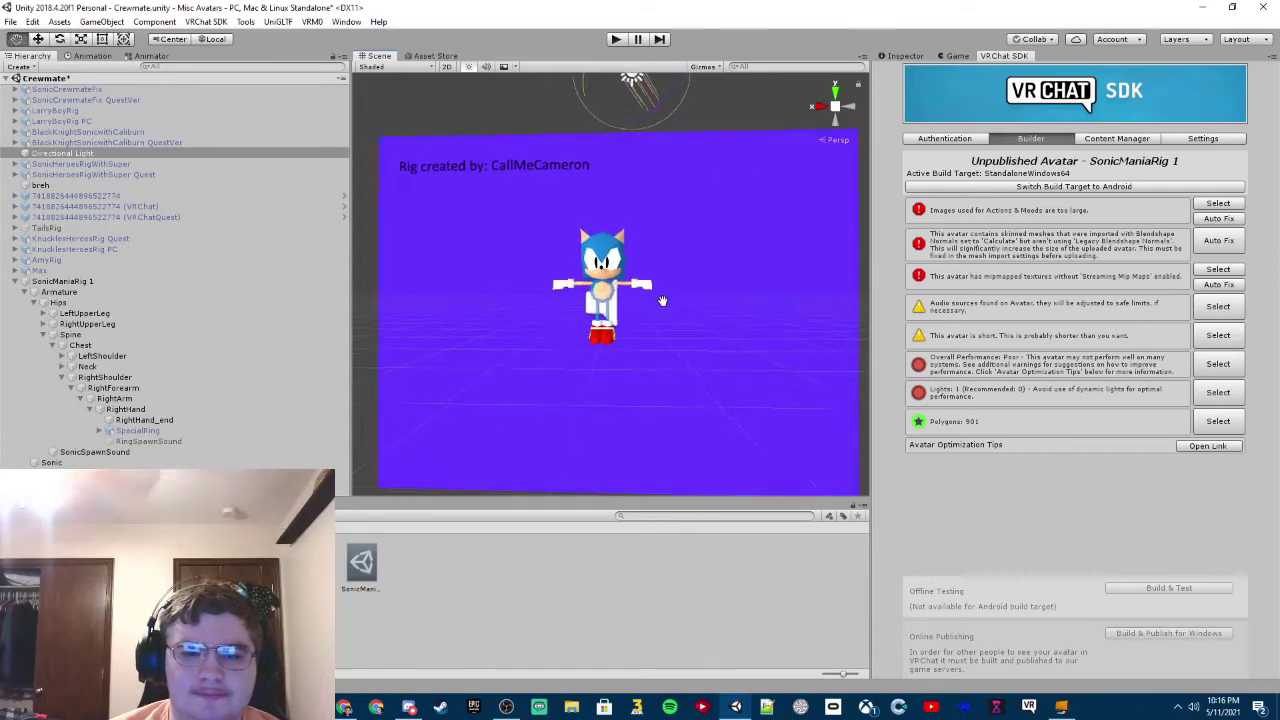
scroll(609, 101, "down", 5)
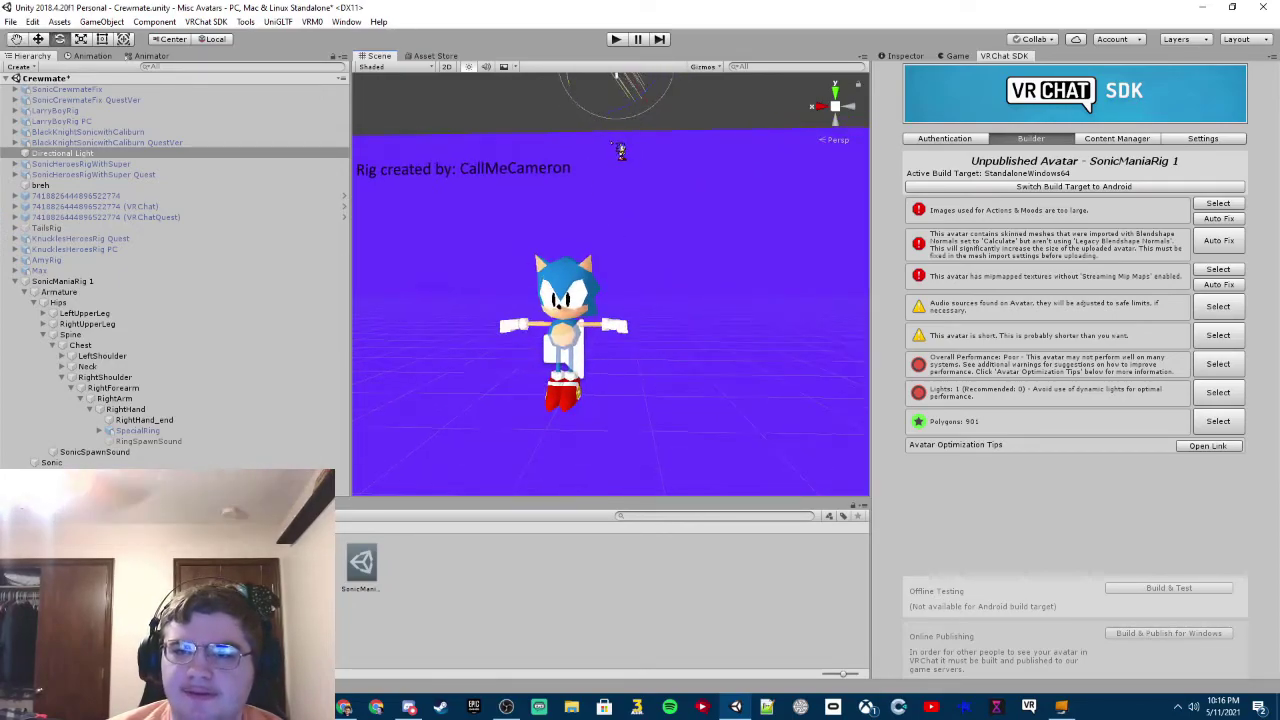
mouse_move(582, 113)
left_mouse_down()
mouse_move(683, 82)
mouse_move(756, 86)
mouse_move(766, 147)
mouse_move(557, 146)
mouse_move(588, 90)
mouse_move(786, 674)
mouse_move(757, 449)
mouse_move(794, 440)
mouse_move(779, 362)
left_mouse_up()
scroll(775, 370, "up", 5)
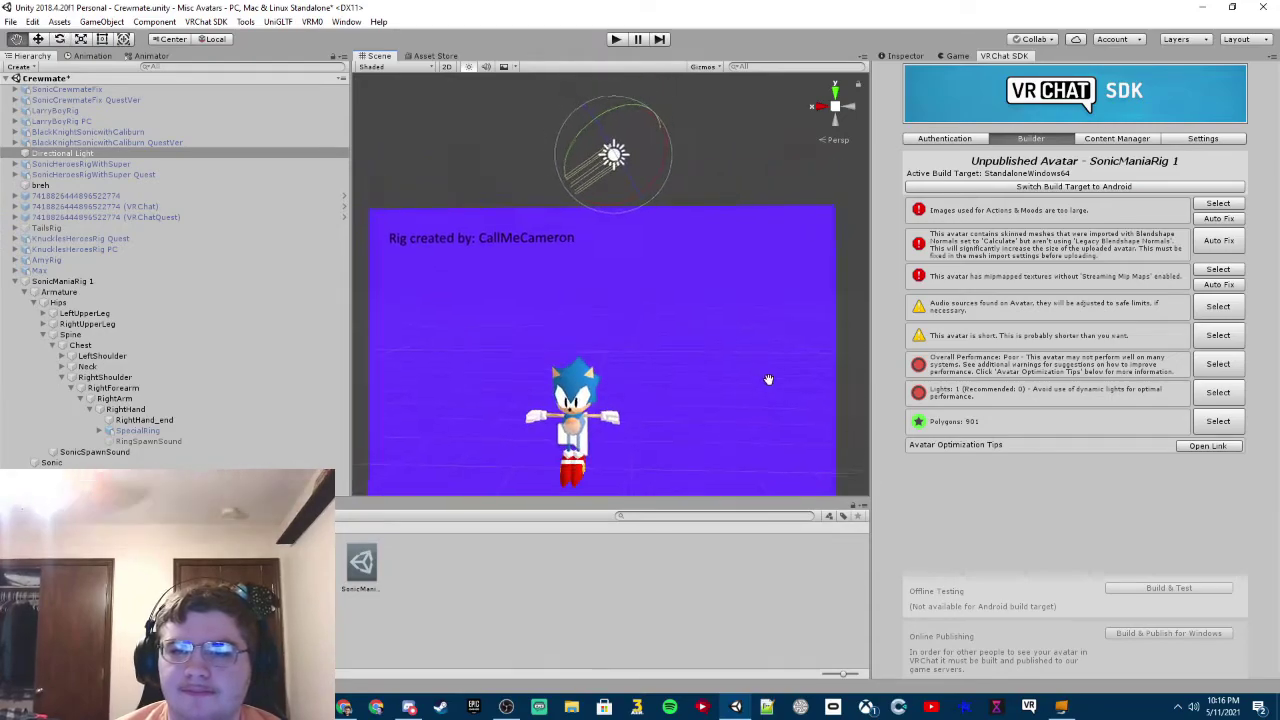
left_click_drag(593, 150, 566, 200)
mouse_move(590, 260)
middle_mouse_down()
mouse_move(614, 320)
mouse_move(653, 287)
mouse_move(690, 285)
middle_mouse_up()
scroll(690, 285, "up", 3)
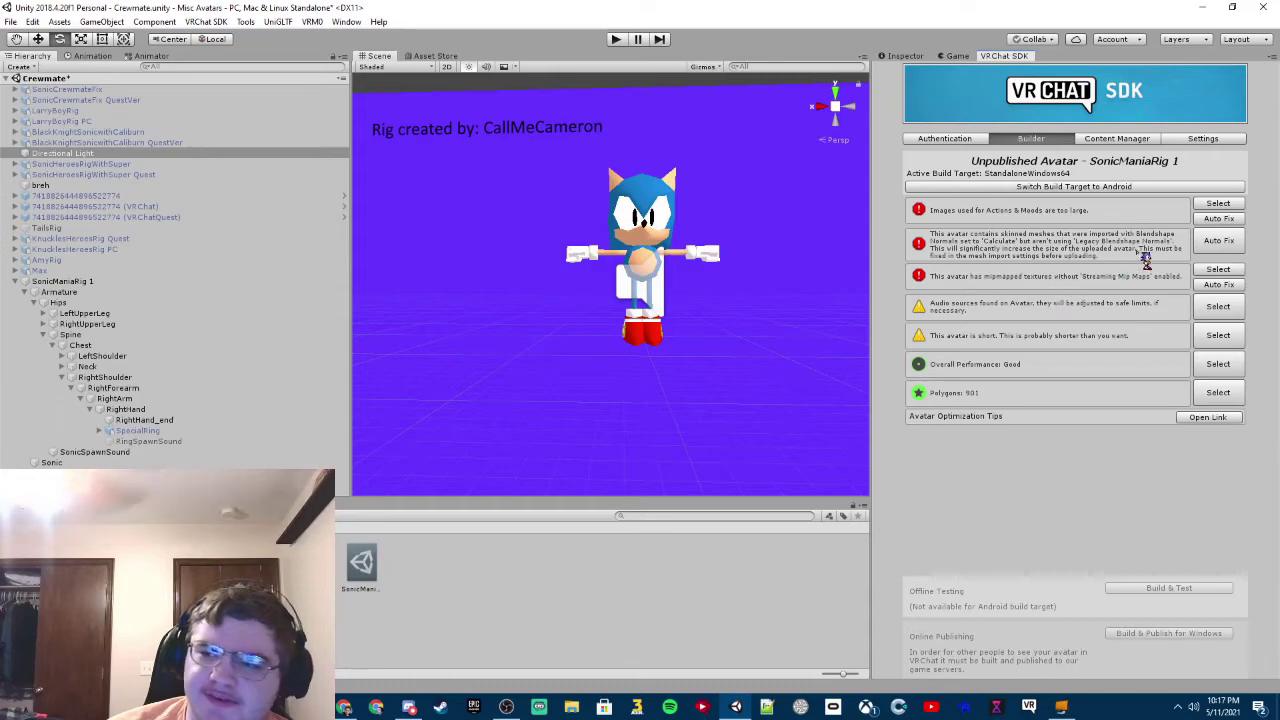
Auto-fix the avatar's errors for oversized action images, legacy blendshape normals and streaming mip maps.
left_click(1220, 220)
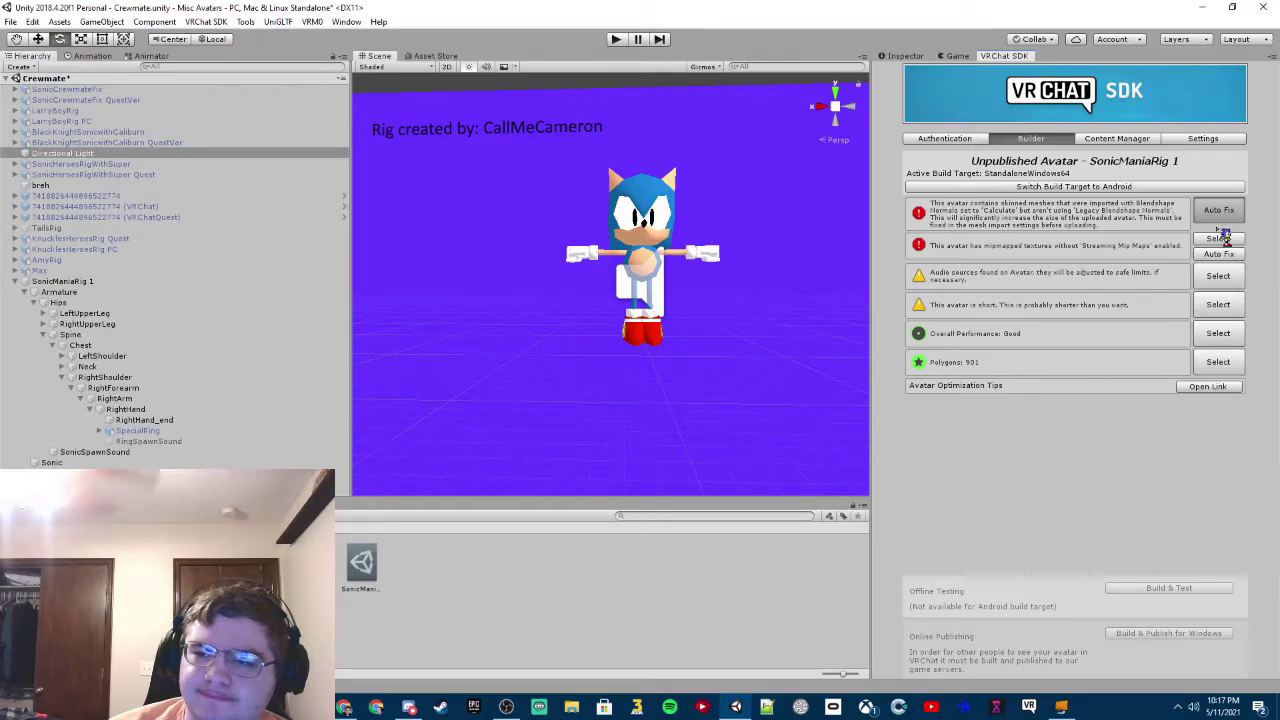
left_click(1222, 240)
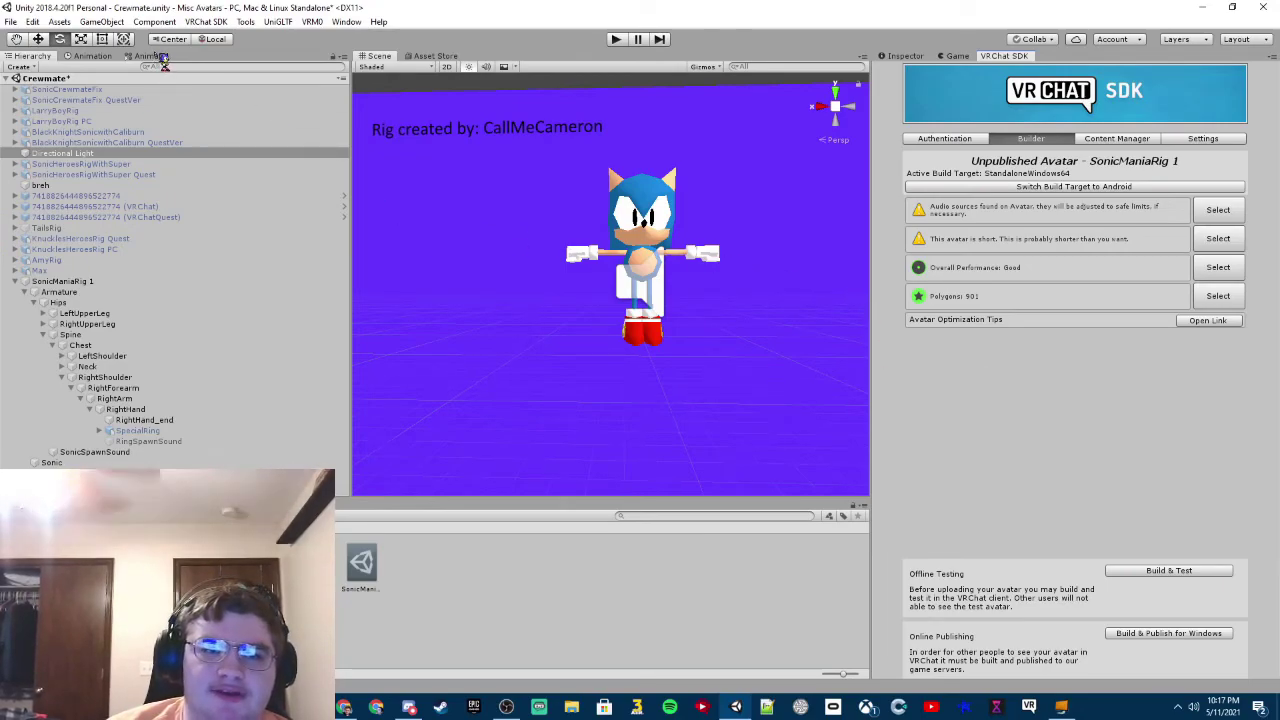
Find the published Sonic Mania avatar among the uploaded VRChat content and copy its ID.
left_click(1135, 139)
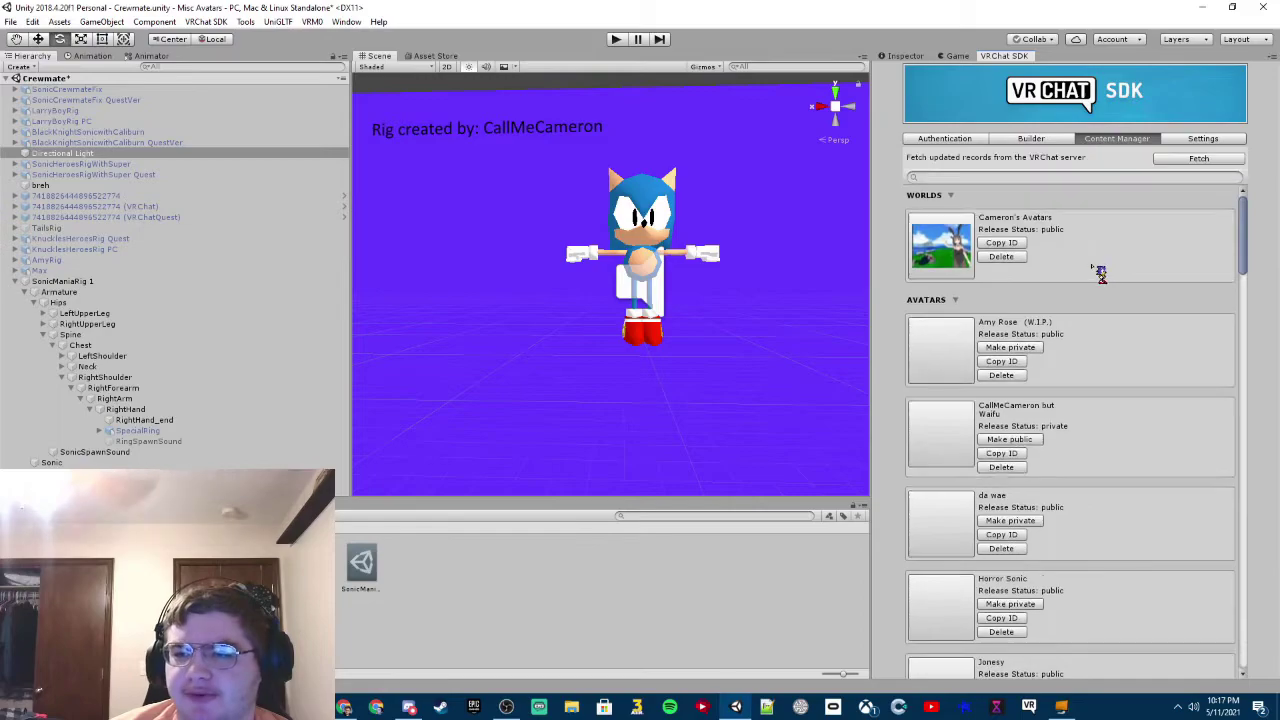
scroll(1098, 383, "down", 15)
scroll(1098, 383, "down", 15)
scroll(1098, 383, "down", 15)
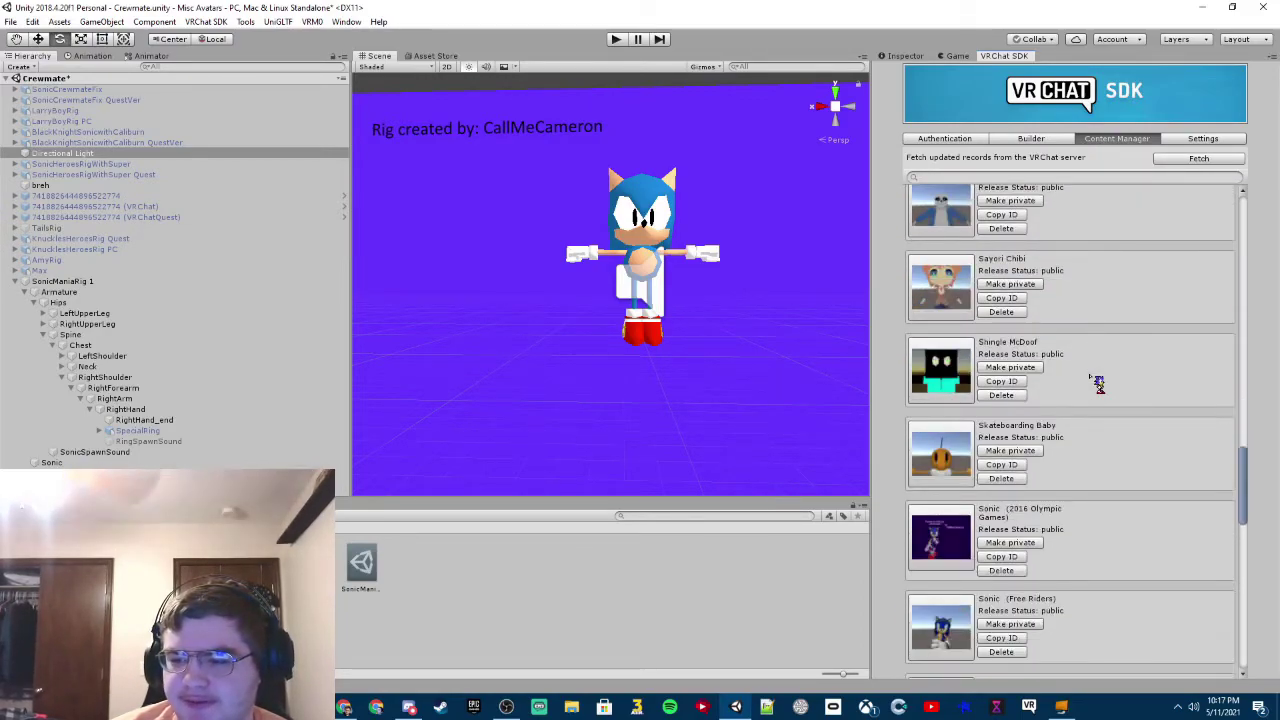
scroll(1098, 383, "down", 8)
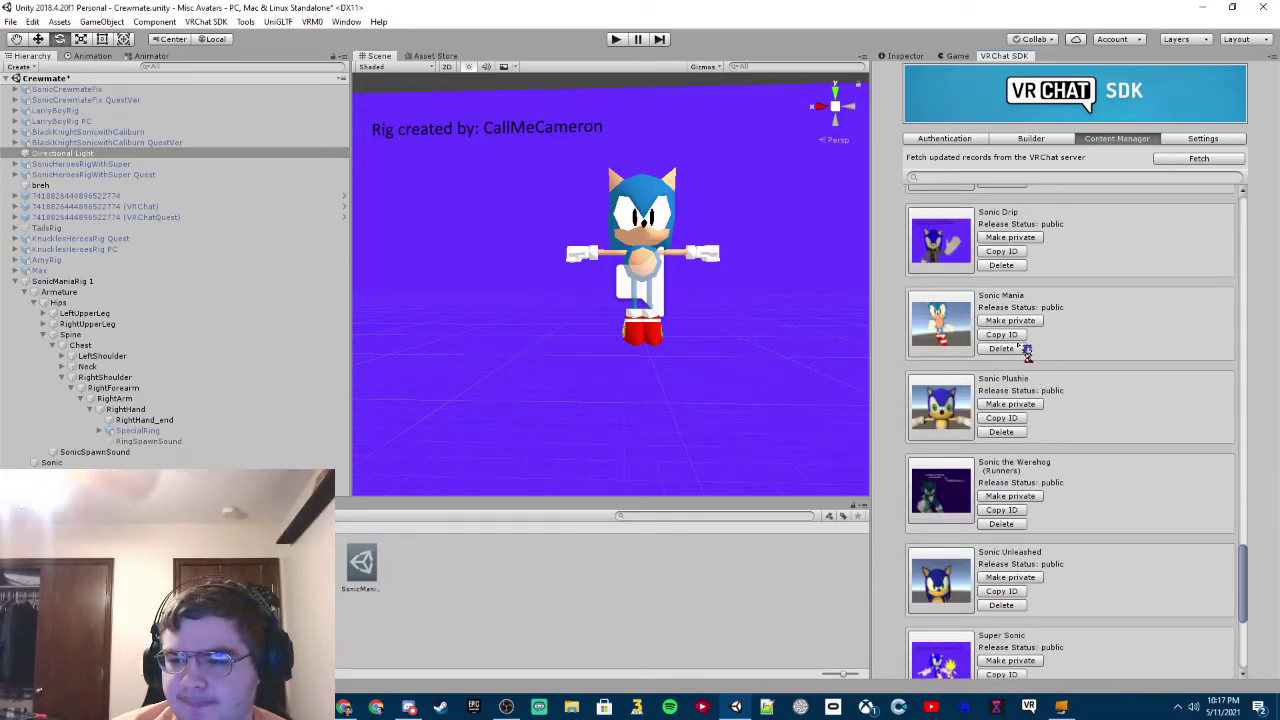
left_click_drag(1250, 565, 1133, 157)
Attach blueprint ID avtr_34c66fe2-a5e1-4118-b847-7b1aedd1cc97 to the Pipeline Manager of SonicManiaRig 1.
left_click(1045, 139)
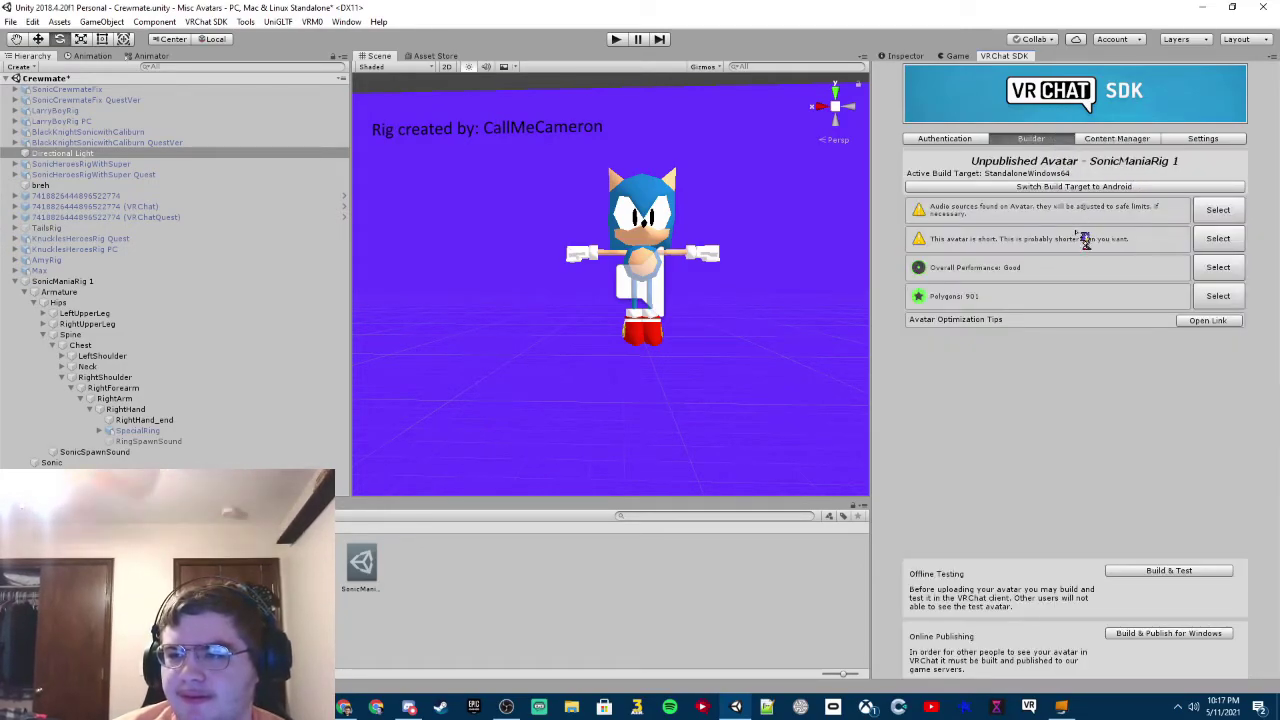
left_click(646, 197)
left_click(905, 56)
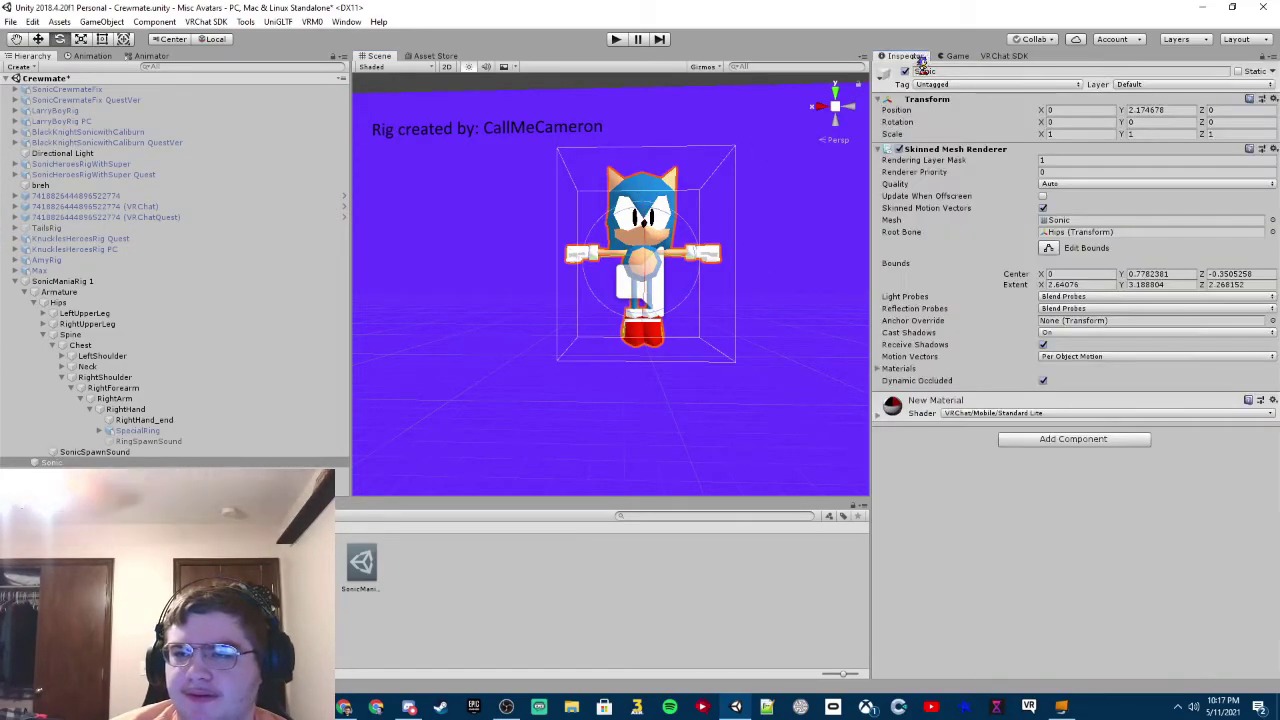
left_click(15, 281)
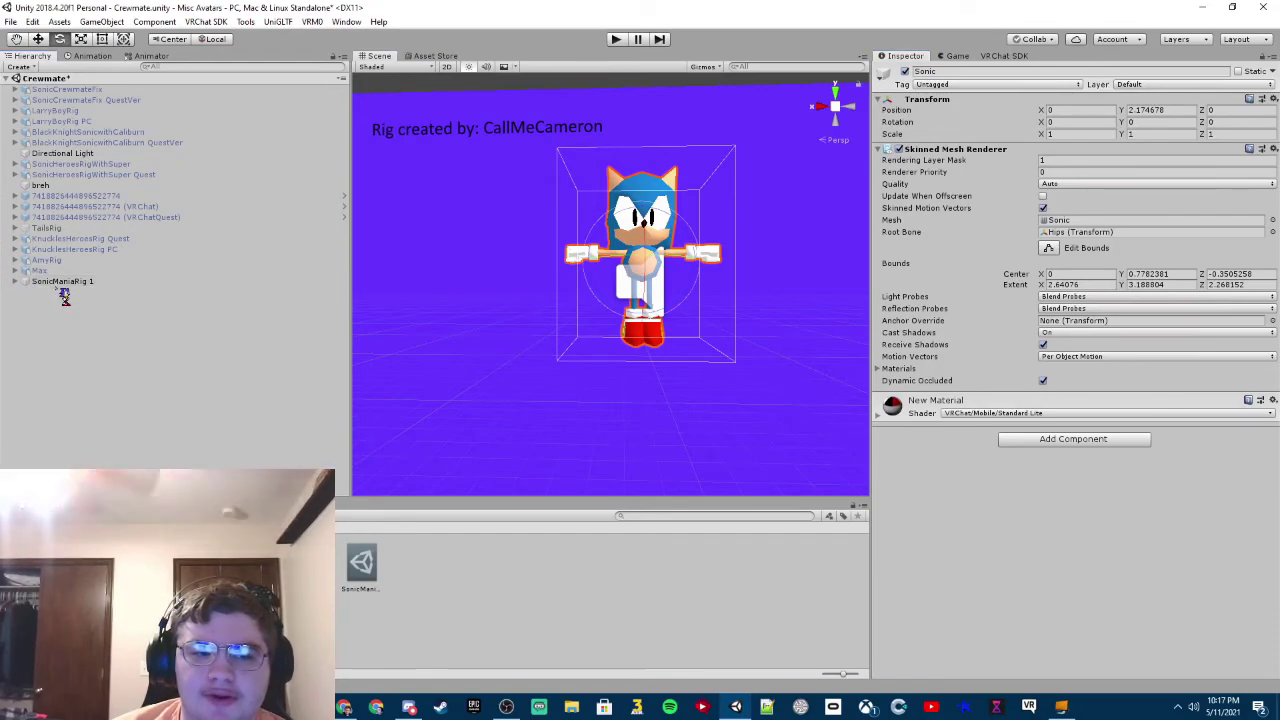
left_click(125, 283)
left_click(1068, 284)
type("avtr_34c66fe2-a5e1-4118-b847-7b1aedd1cc97")
left_click(1072, 297)
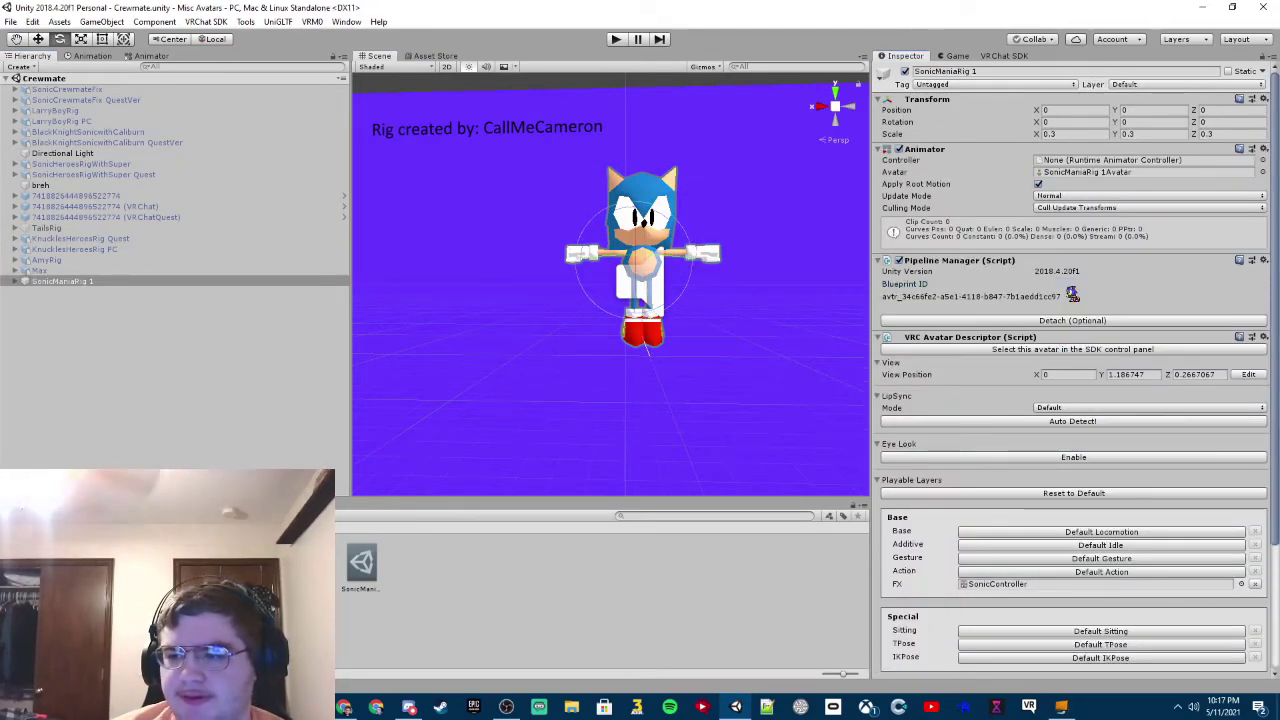
Build and publish the avatar for Windows as an update of Sonic Mania.
left_click(1004, 57)
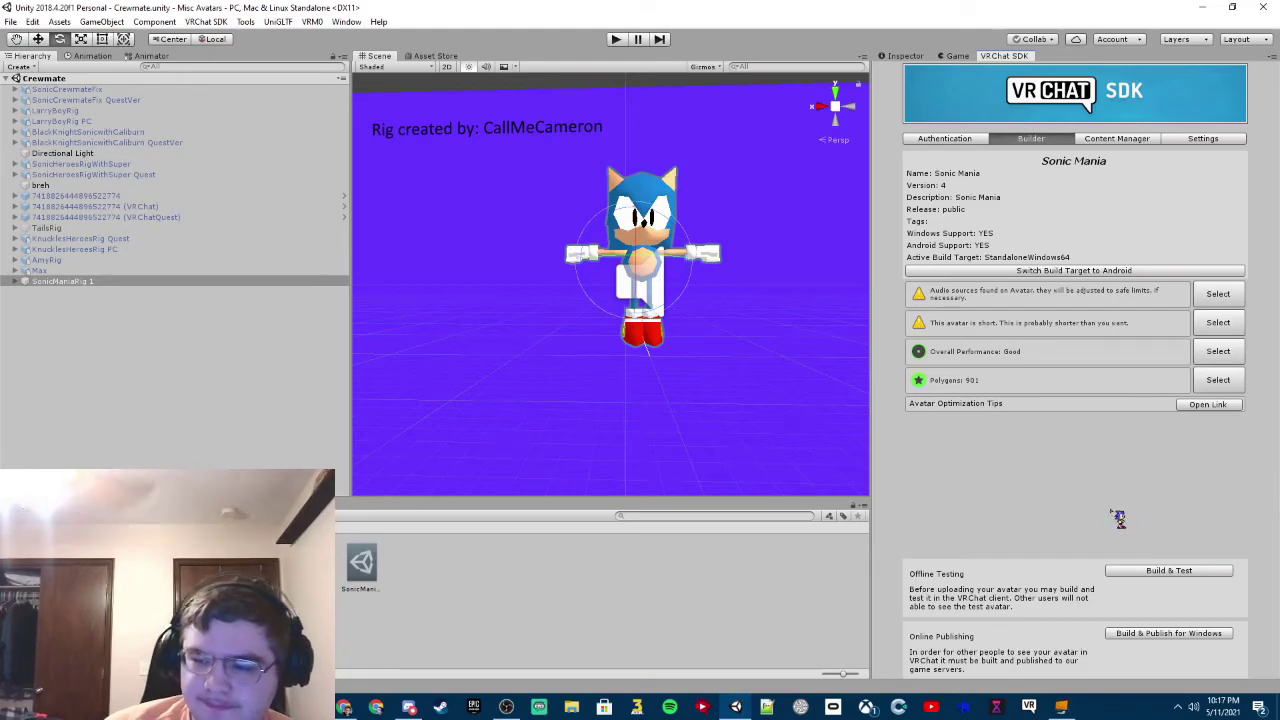
left_click(1155, 636)
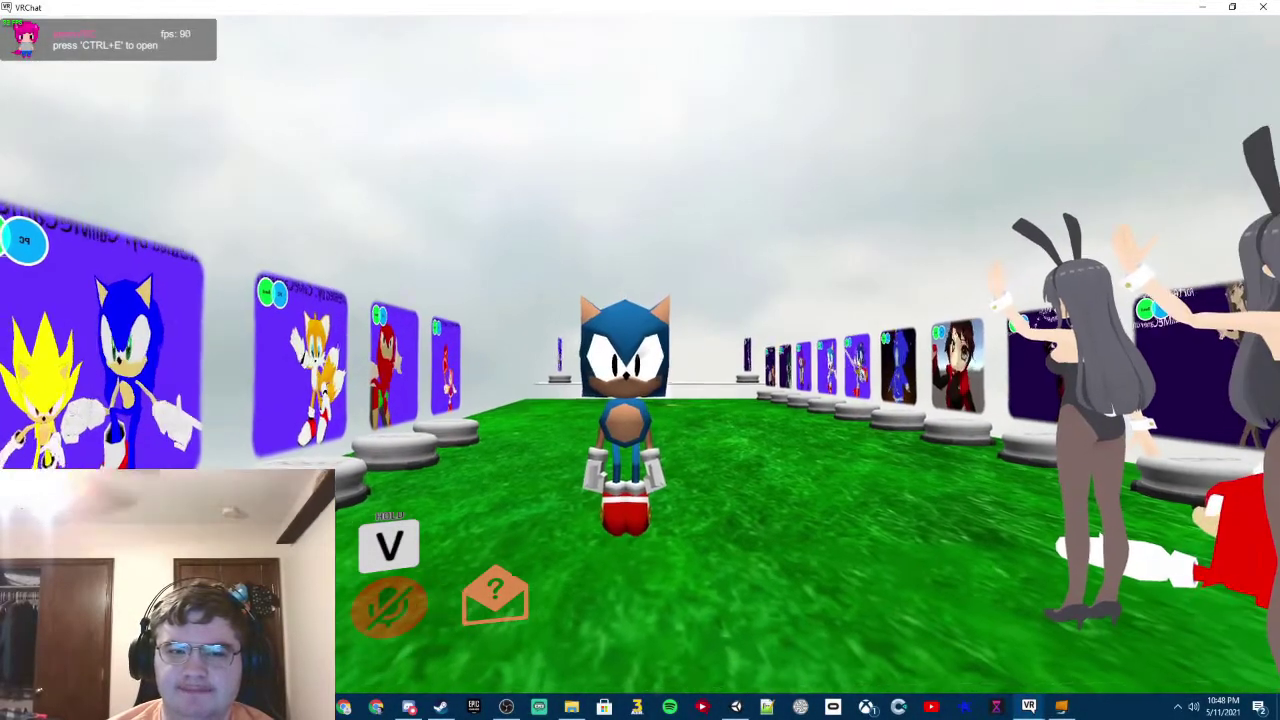
In VRChat, face the mirror with the Sonic avatar and switch on the Ring toggle from its Expressions.
key("w")
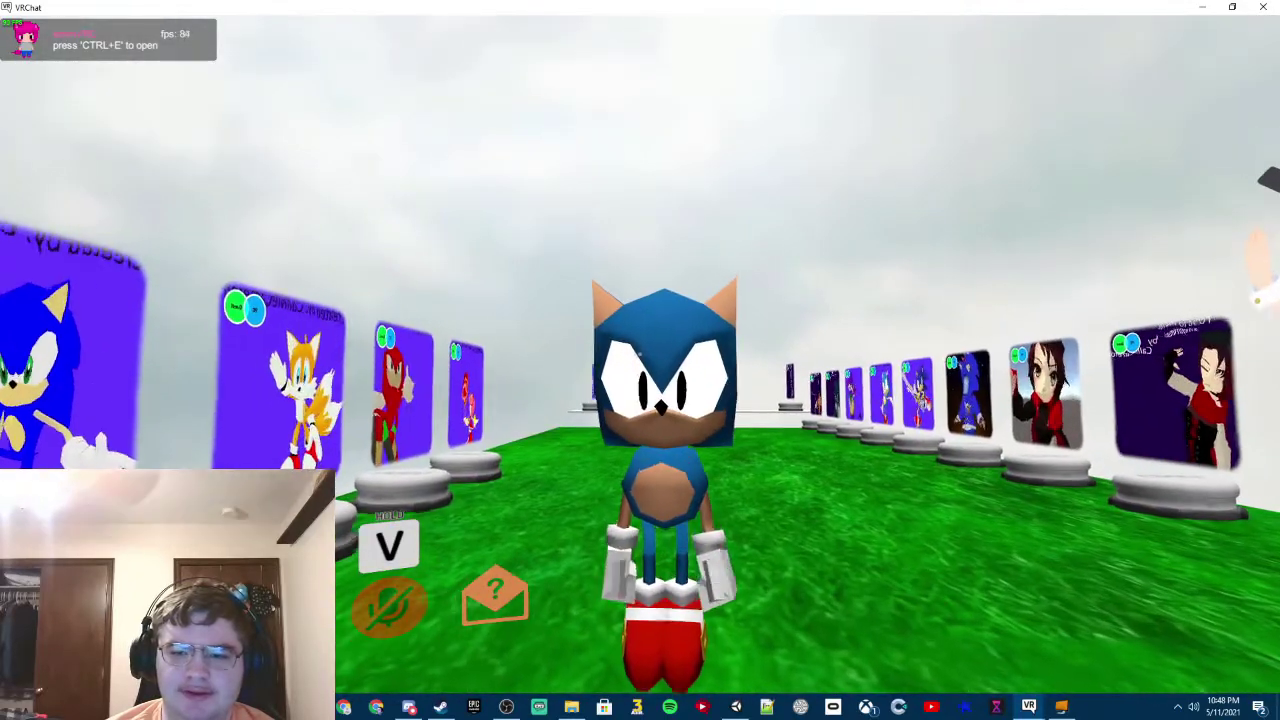
key("s")
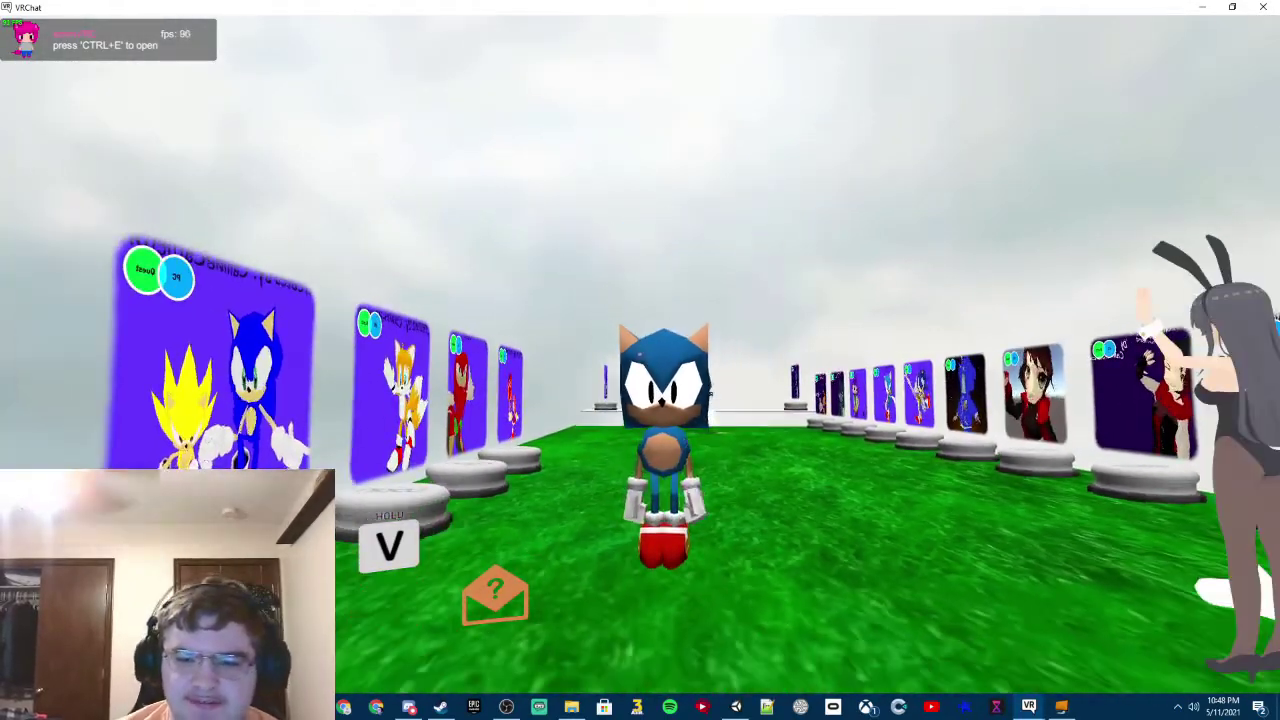
key("r")
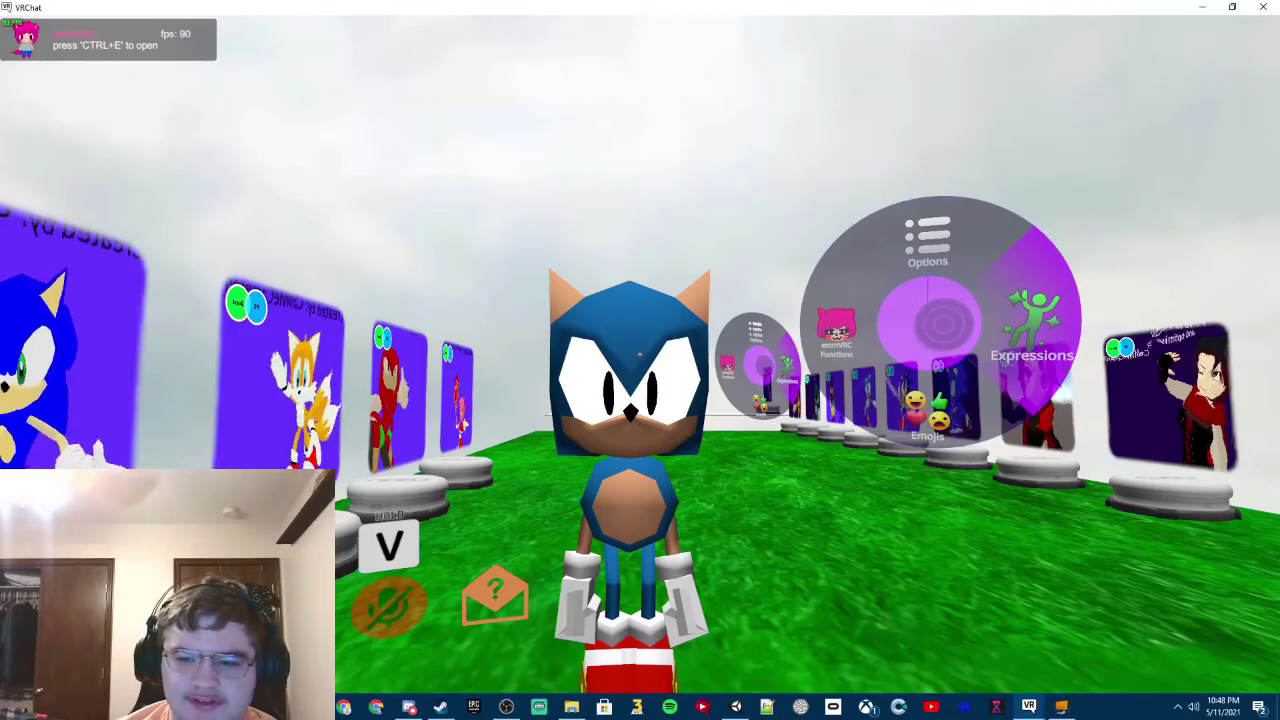
left_click(1032, 325)
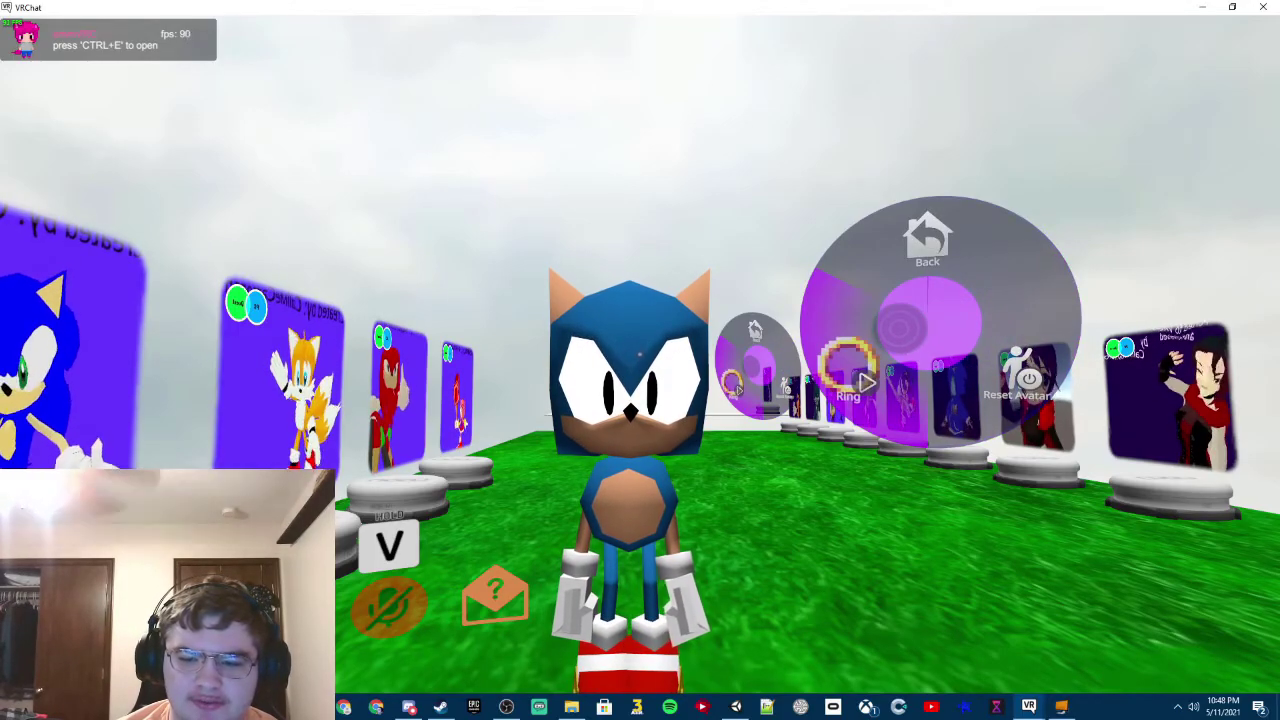
key("r")
Walk the avatar back and forth before the mirror to examine the ring in its right hand.
key("s")
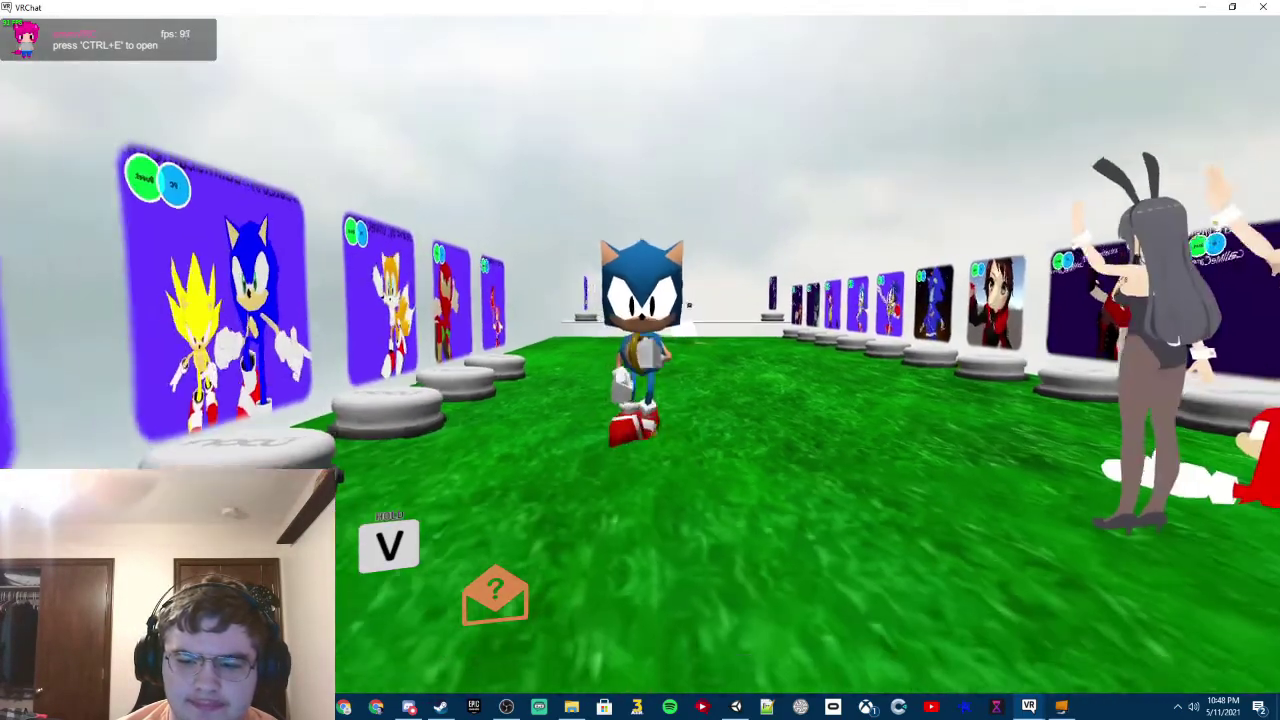
key("w")
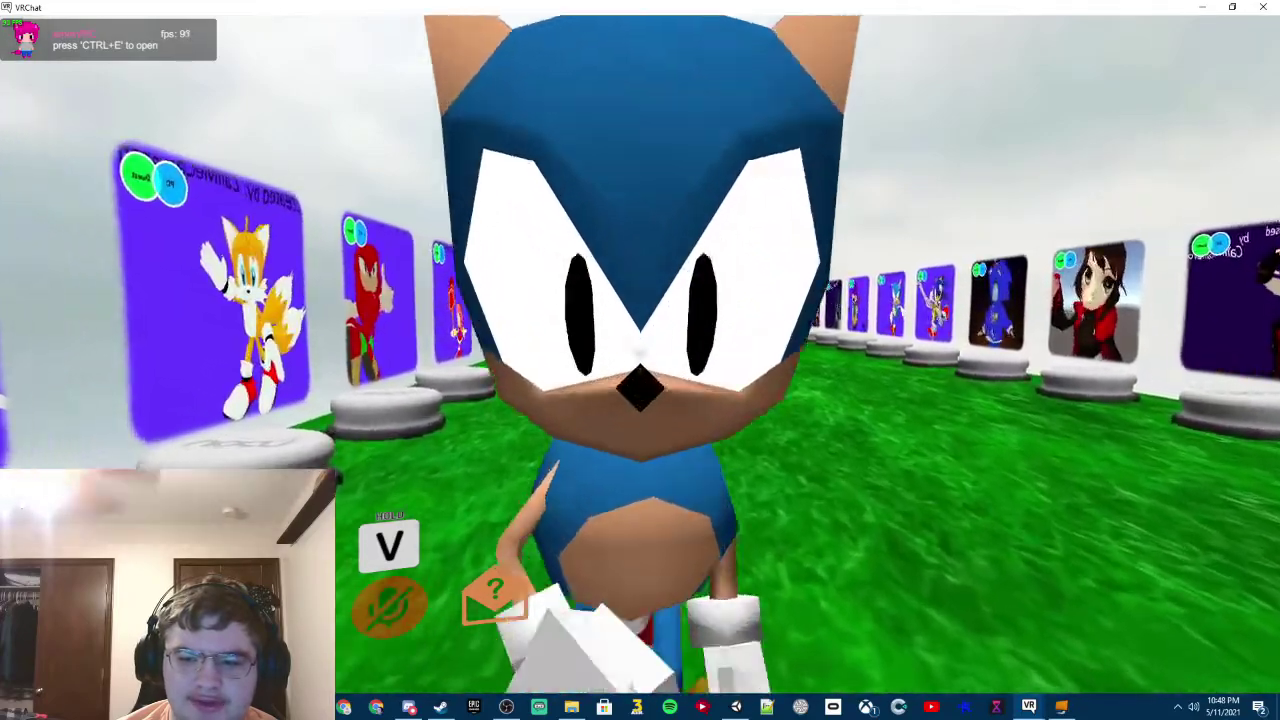
key("s")
key("v")
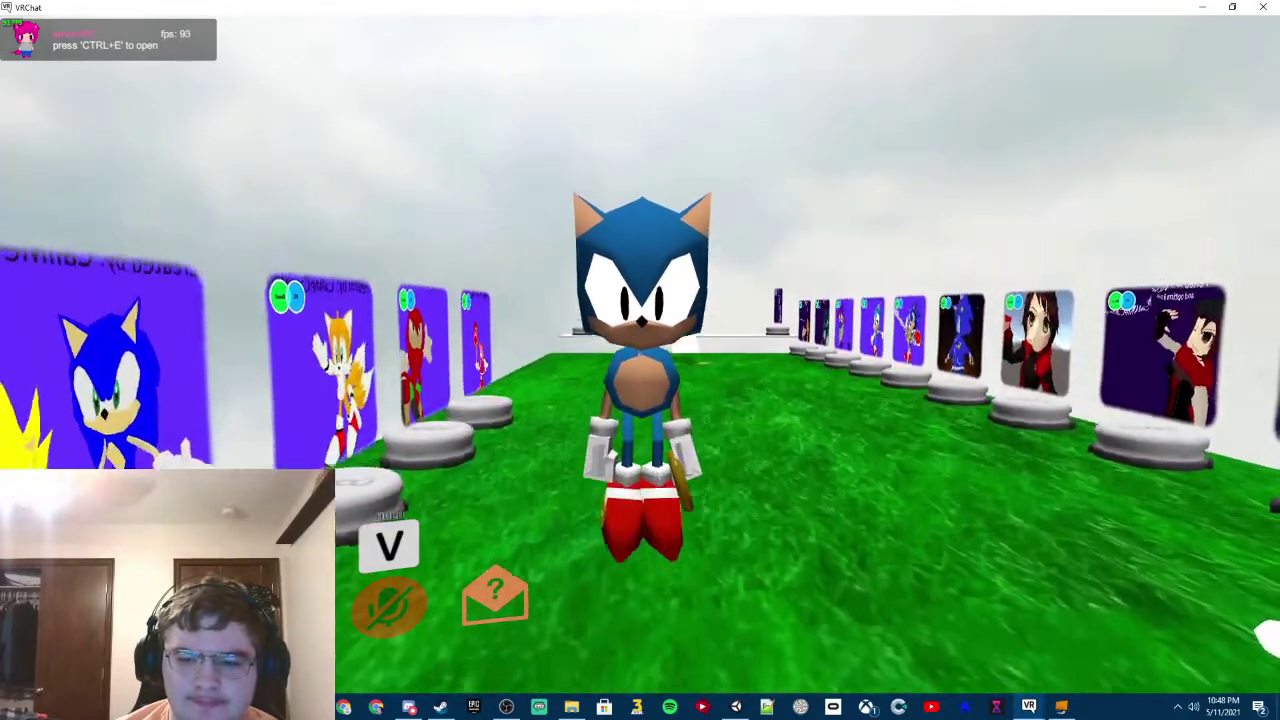
key("v")
key("v")
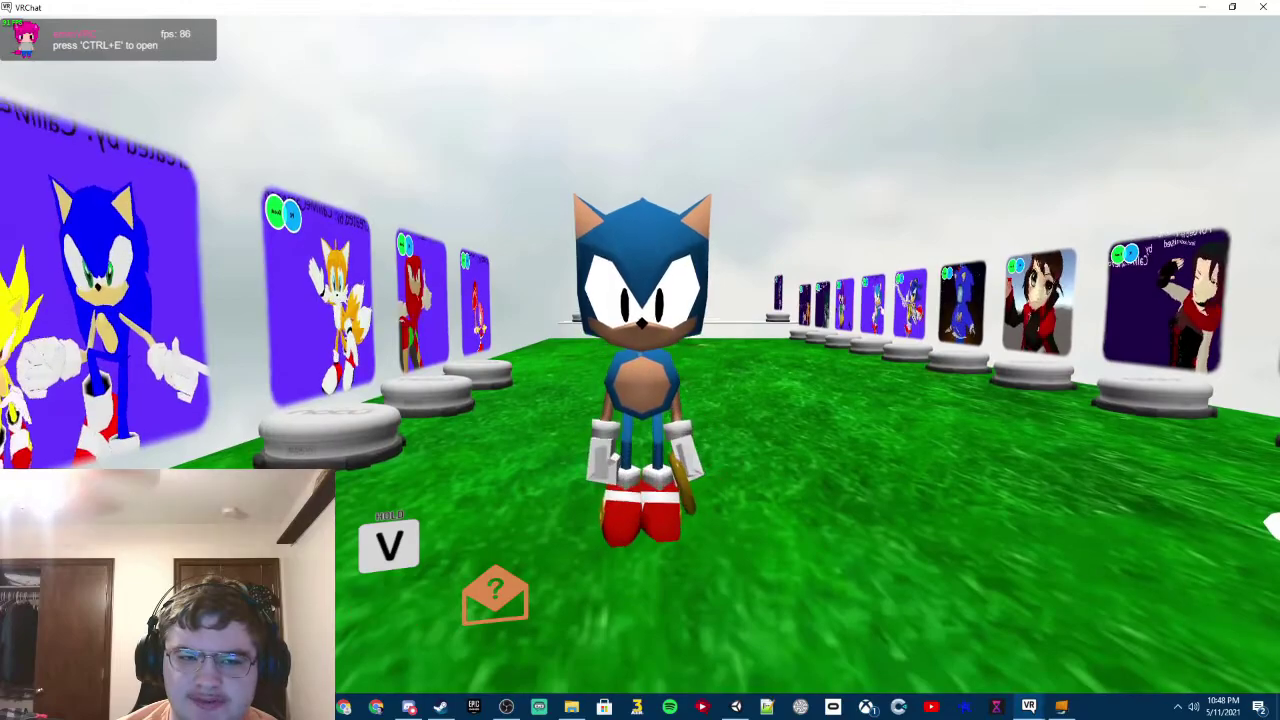
Bring the avatar's Expressions back up at the Ring toggle.
key("r")
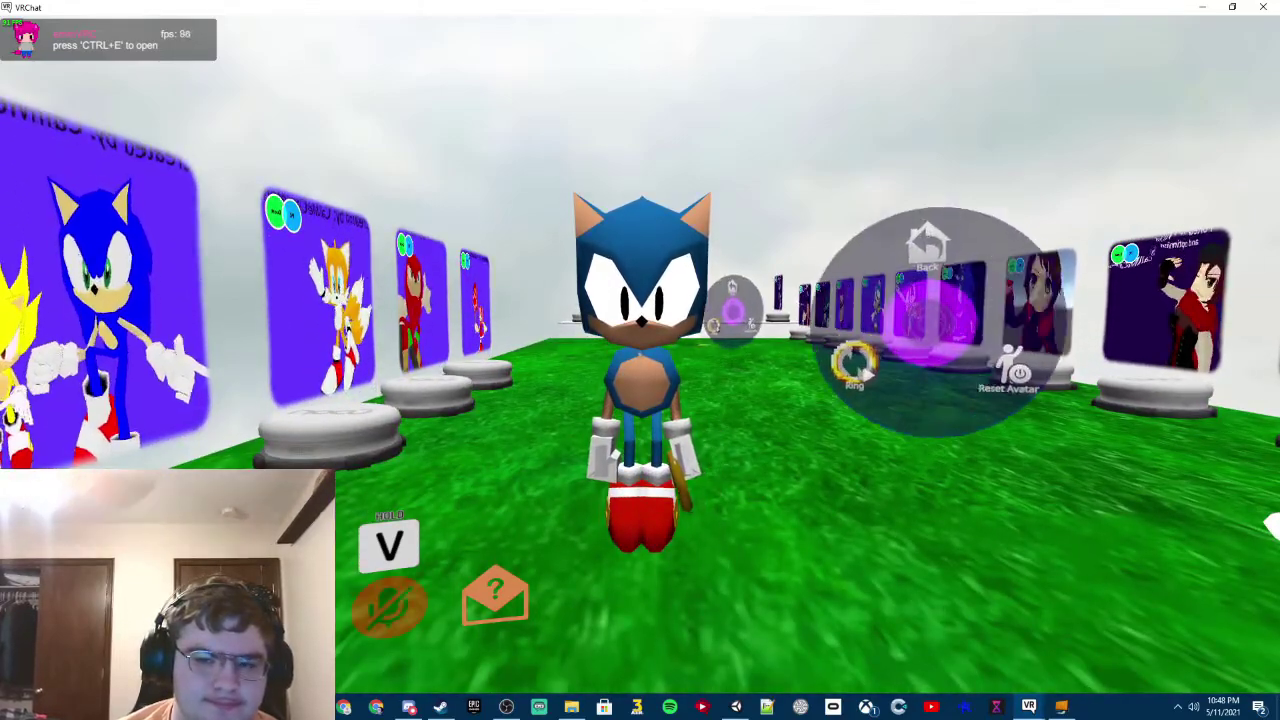